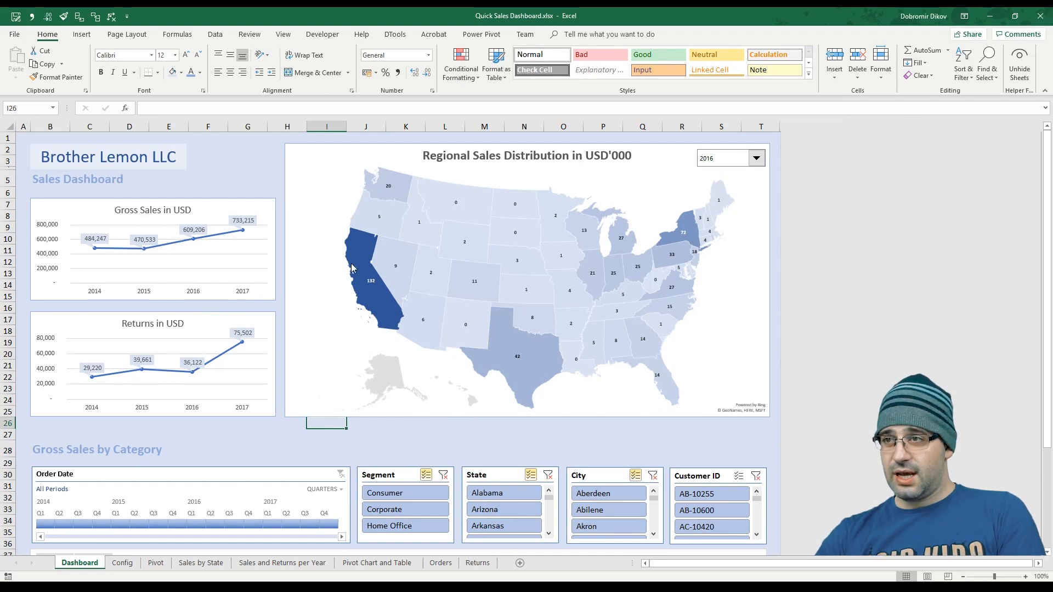
# - Switch the regional sales map's year to 2015, to 2017, and back to 2015
pyautogui.moveTo(371, 315)
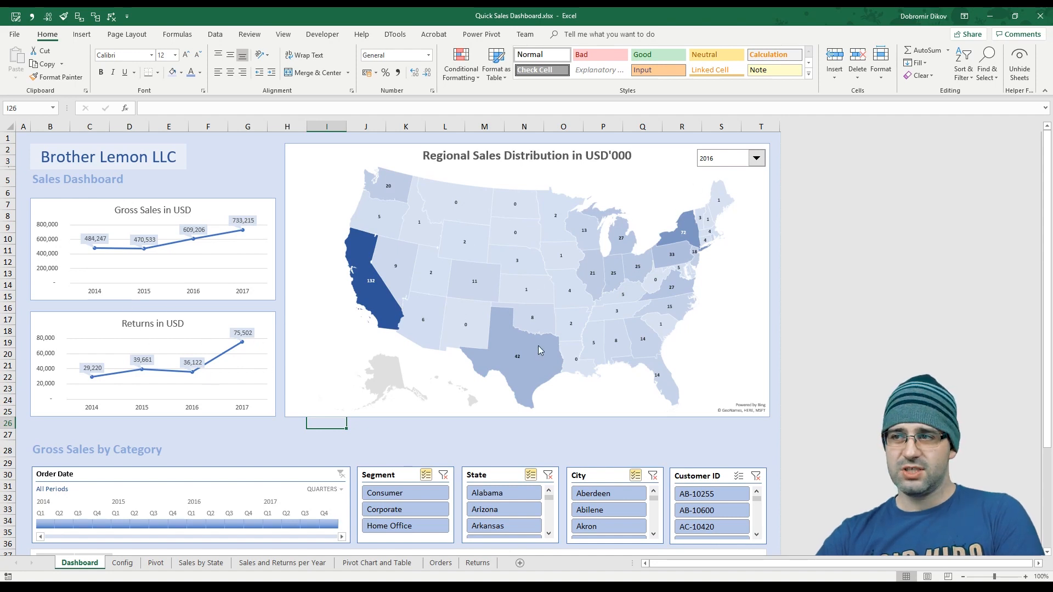
pyautogui.click(757, 159)
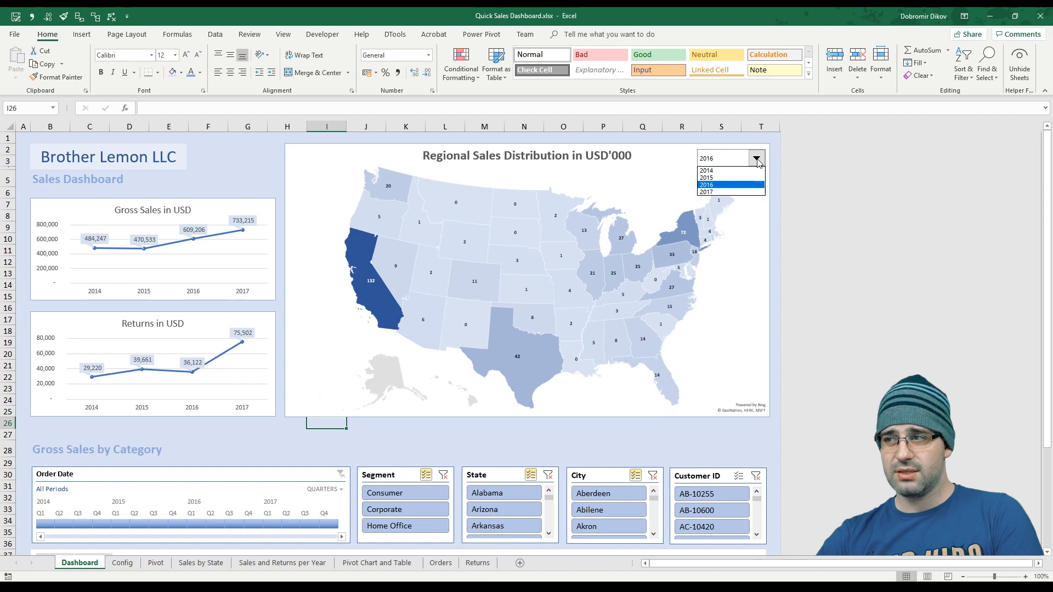
pyautogui.click(719, 178)
pyautogui.click(756, 159)
pyautogui.click(717, 196)
pyautogui.click(756, 160)
pyautogui.click(712, 178)
# - Limit the Gross Sales by Category chart to 2016 orders, excluding the Corporate segment and the state of Alabama
pyautogui.scroll(-6, 384, 356)
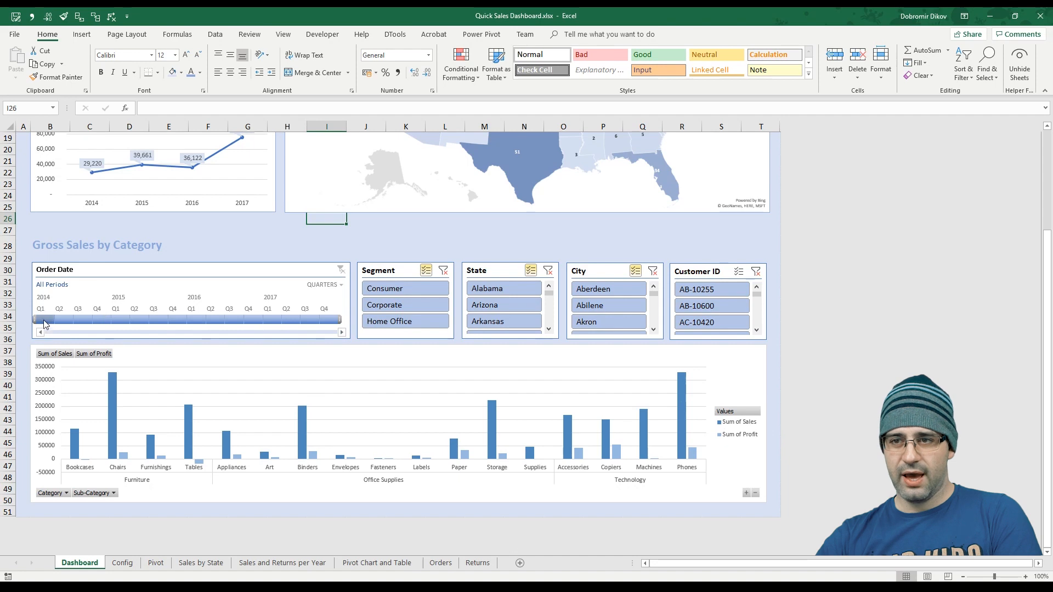
pyautogui.moveTo(51, 321); pyautogui.dragTo(257, 328)
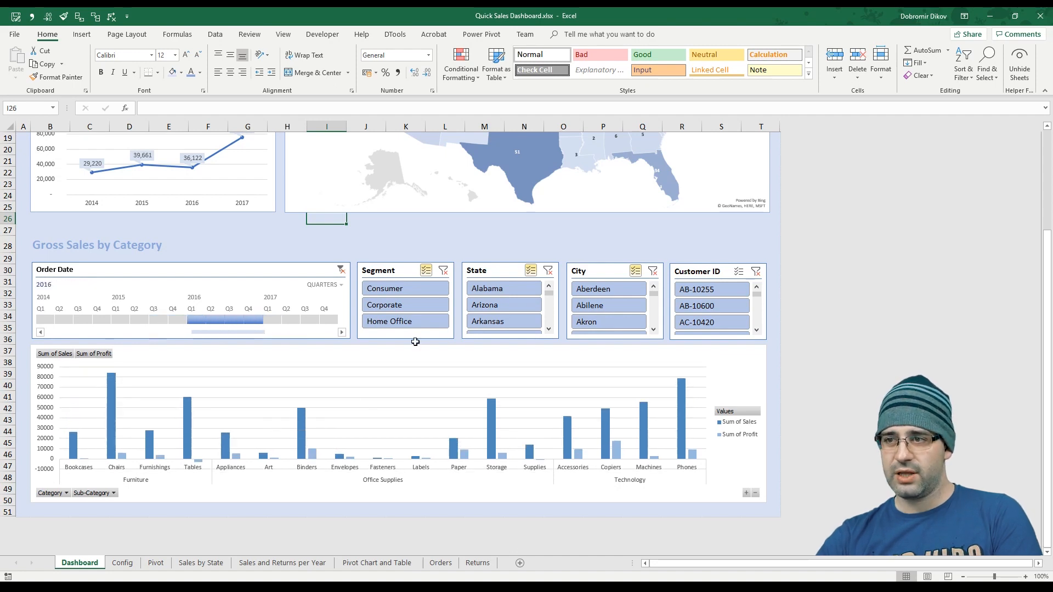
pyautogui.keyDown('ctrl'); pyautogui.click(412, 313); pyautogui.keyUp('ctrl')
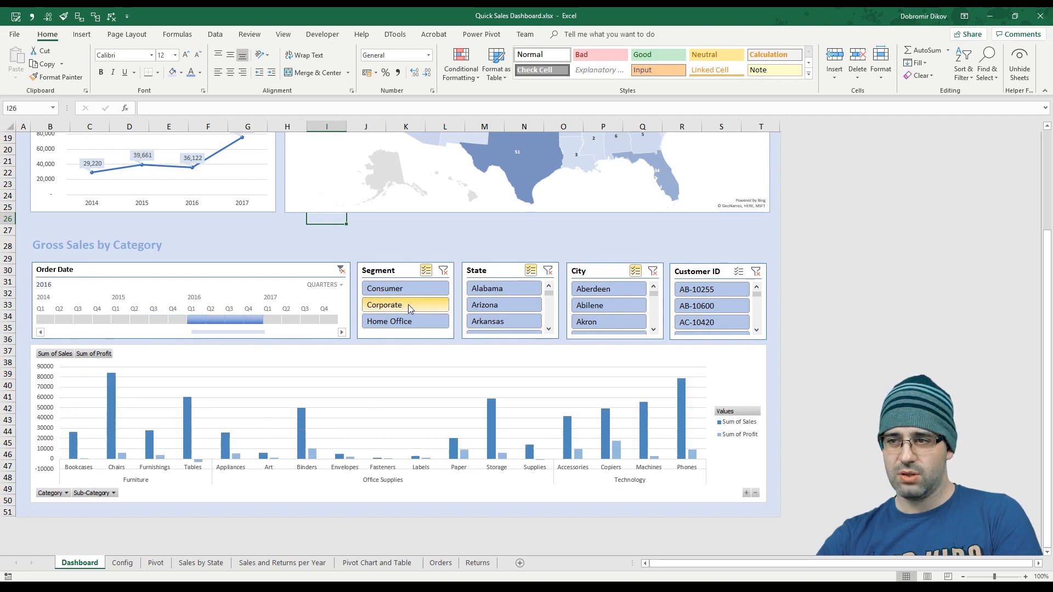
pyautogui.click(505, 295)
pyautogui.scroll(-2, 518, 326)
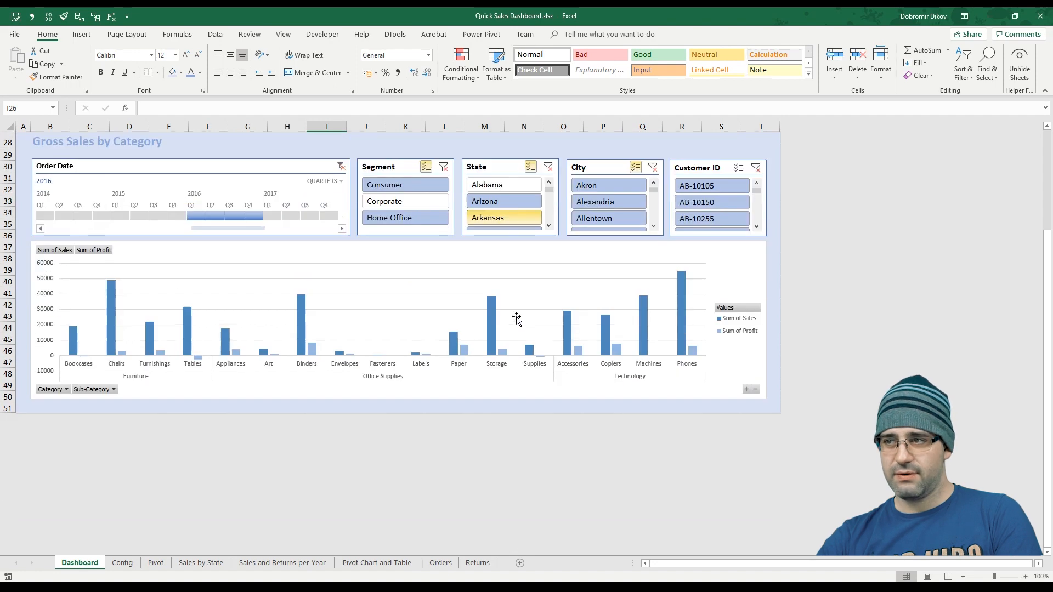
pyautogui.scroll(5, 521, 231)
# - Browse the State slicer and filter the category chart to only the second customer listed in the Customer ID slicer
pyautogui.moveTo(549, 363); pyautogui.dragTo(551, 378)
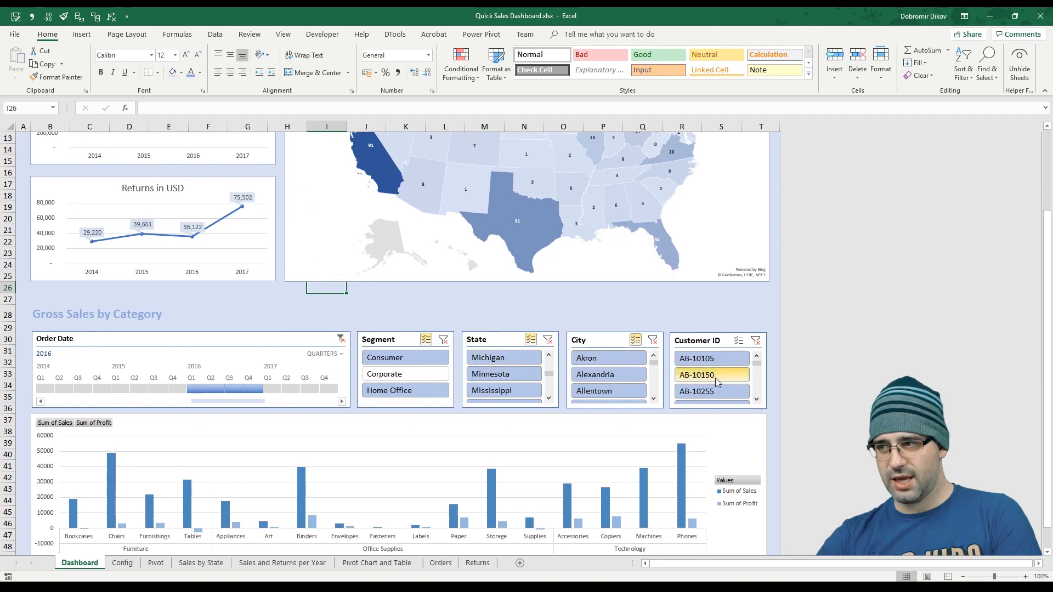
pyautogui.click(697, 376)
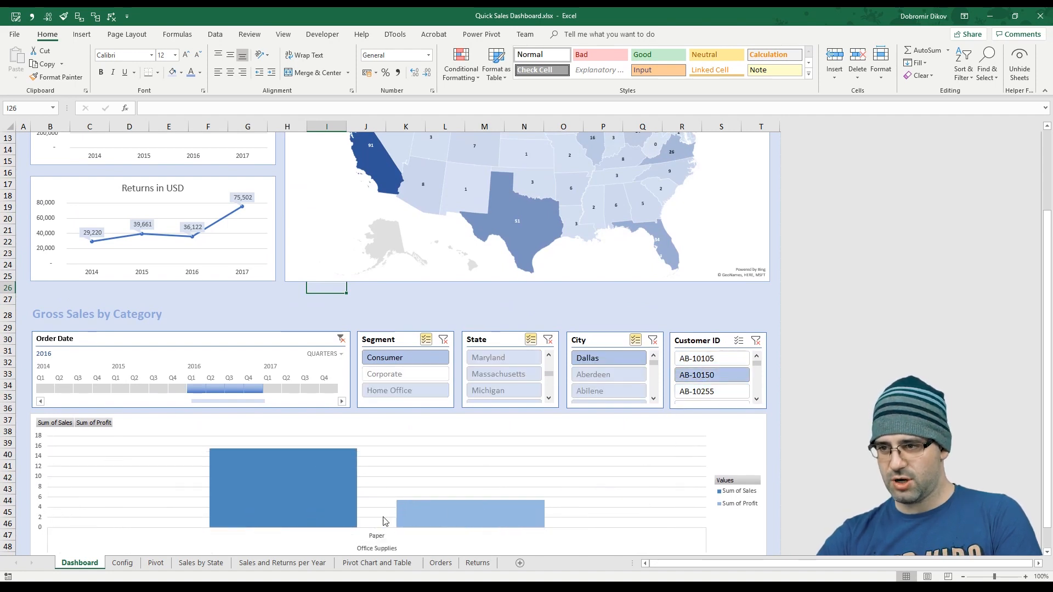
pyautogui.scroll(-1, 375, 523)
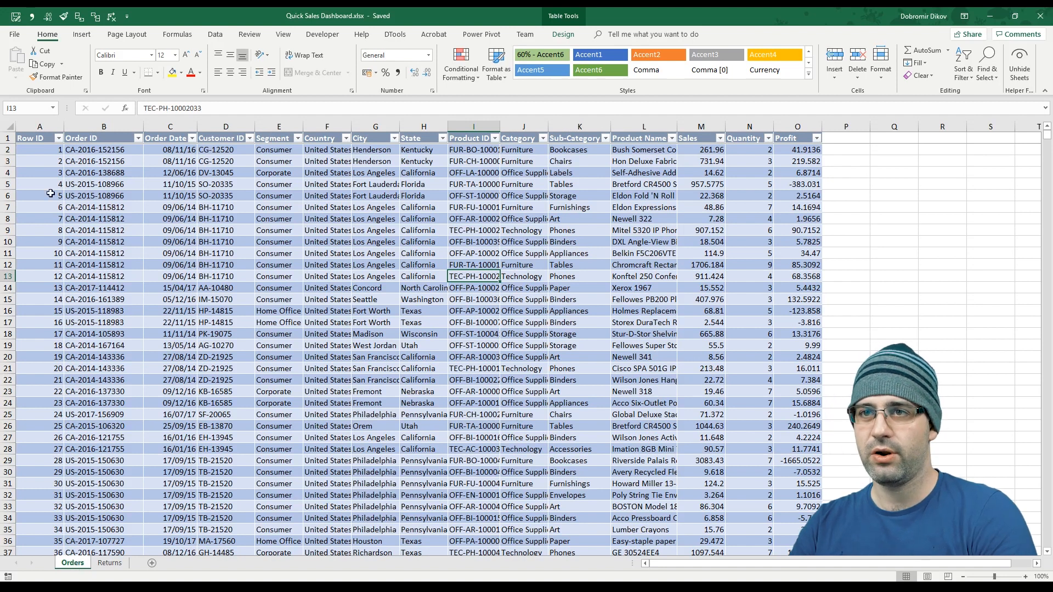
# - Review the fields of the Orders table across its first record, from Row ID through Profit
pyautogui.click(38, 154)
pyautogui.click(92, 154)
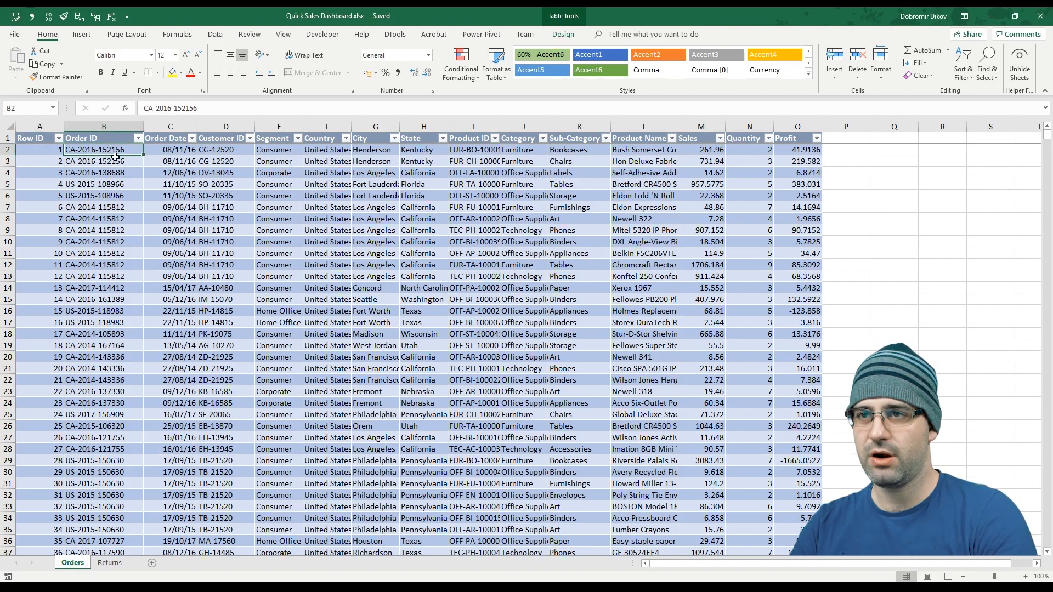
pyautogui.press('Right')
pyautogui.press('Right')
pyautogui.press('Right')
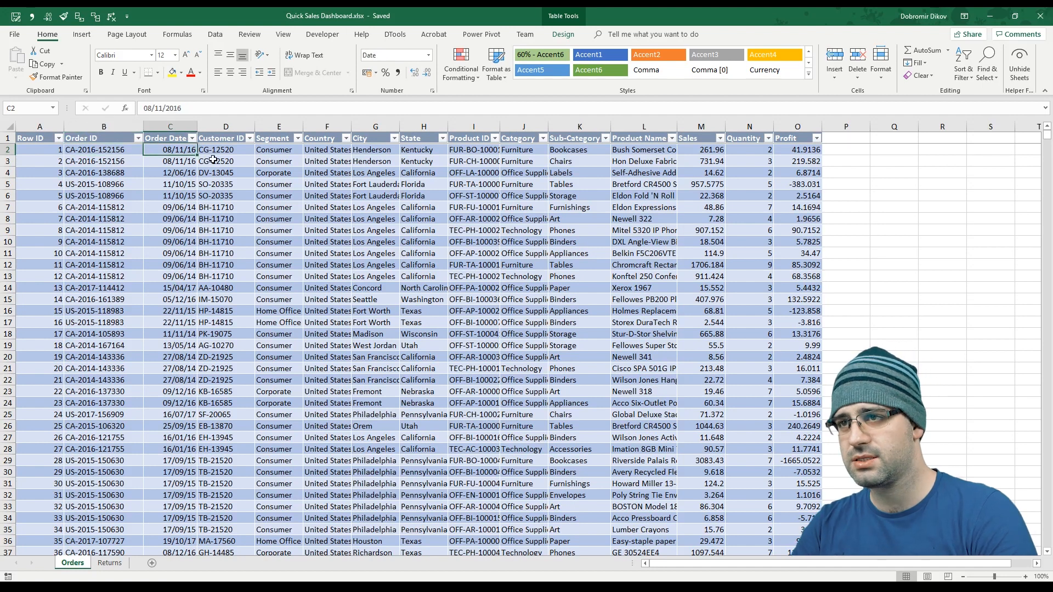
pyautogui.press('Right')
pyautogui.press('Right')
pyautogui.press('Right')
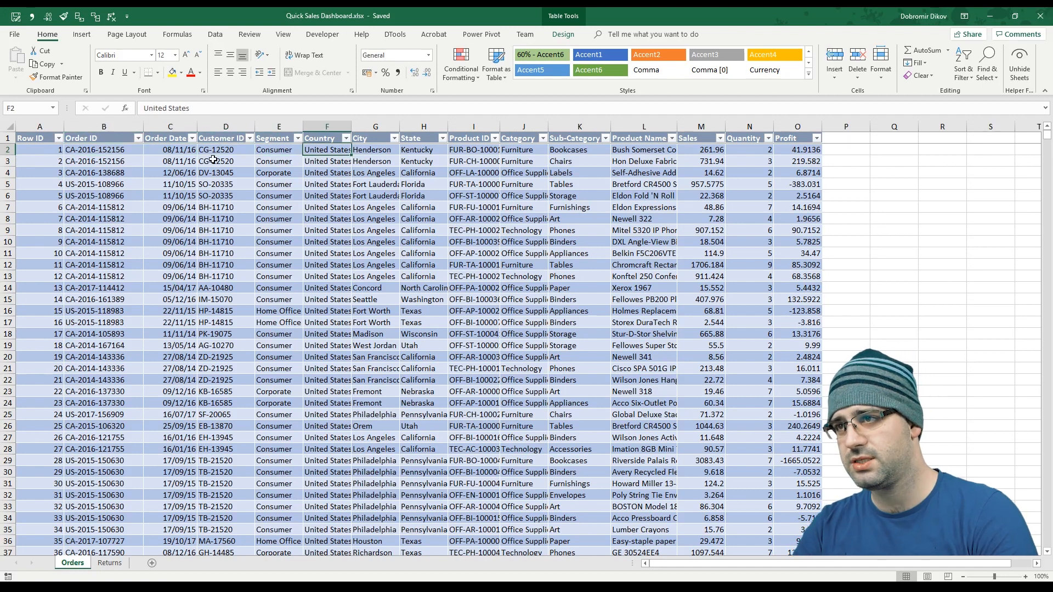
pyautogui.press('Right')
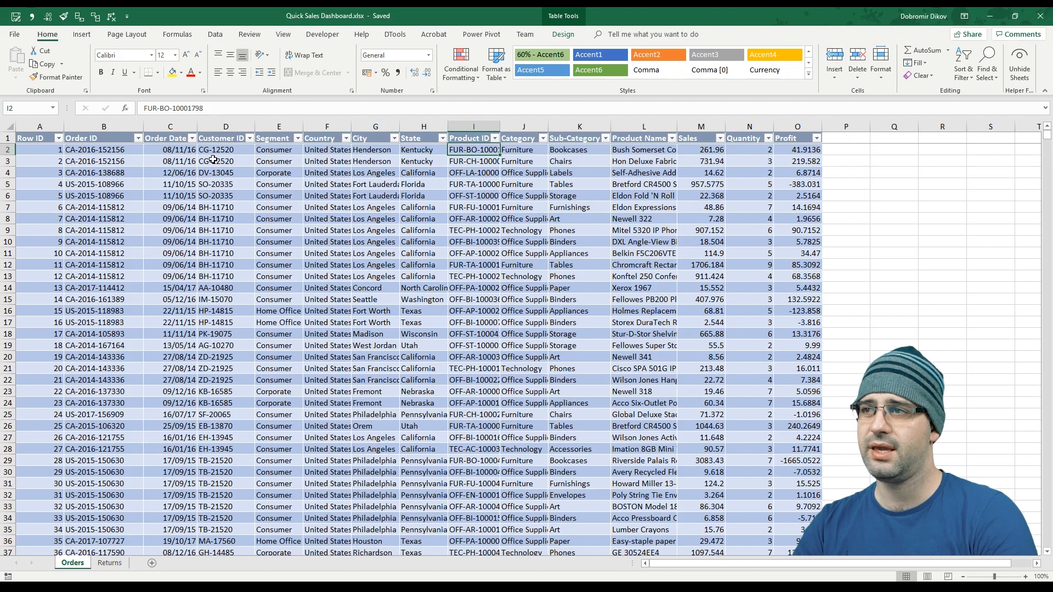
pyautogui.press('Right')
pyautogui.press('Right')
pyautogui.press('Right')
pyautogui.press('Right')
pyautogui.press('Right')
pyautogui.press('Right')
# - Examine the Returned and Order ID lists on the Returns sheet and inspect the formula in C2
pyautogui.hotkey('ctrl', 'pagedown')
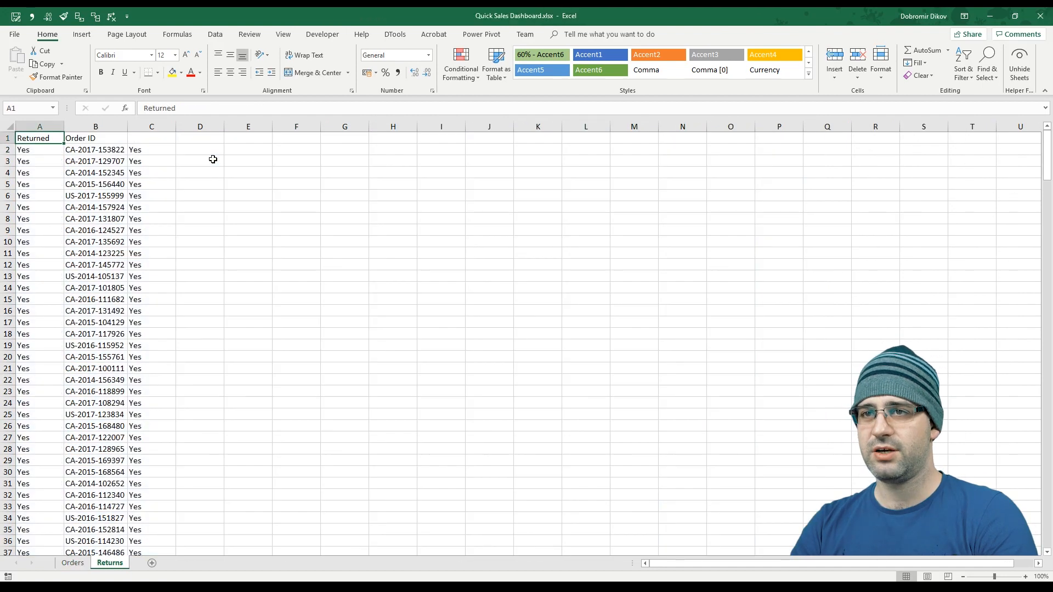
pyautogui.press('Down')
pyautogui.press('Down')
pyautogui.press('Right')
pyautogui.press('Down')
pyautogui.press('Down')
pyautogui.press('Down')
pyautogui.press('Down')
pyautogui.hotkey('ctrl', 'Down')
pyautogui.hotkey('ctrl', 'Up')
pyautogui.press('Right')
pyautogui.press('Down')
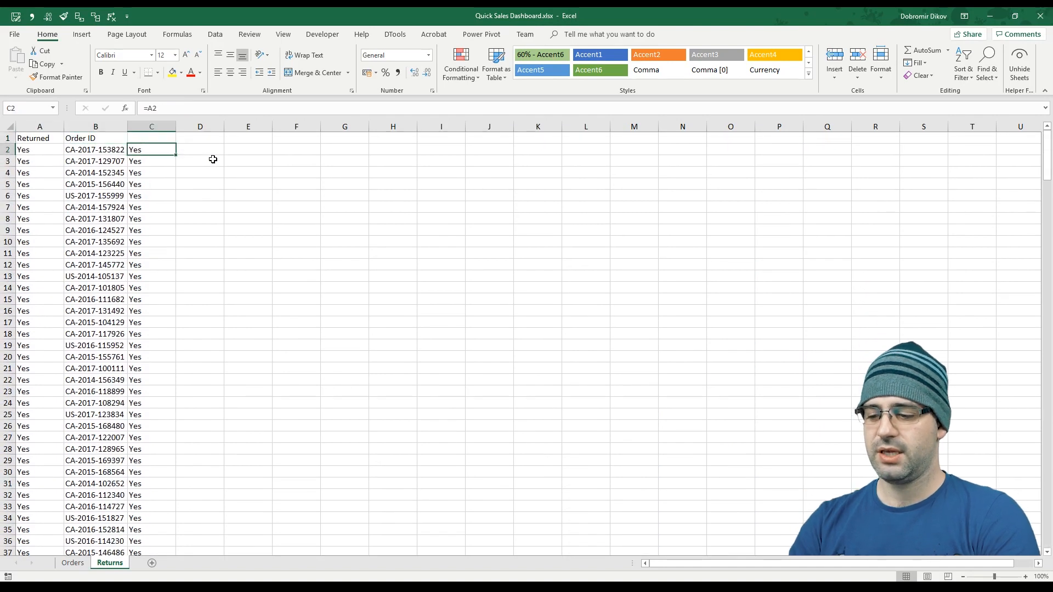
pyautogui.press('F2')
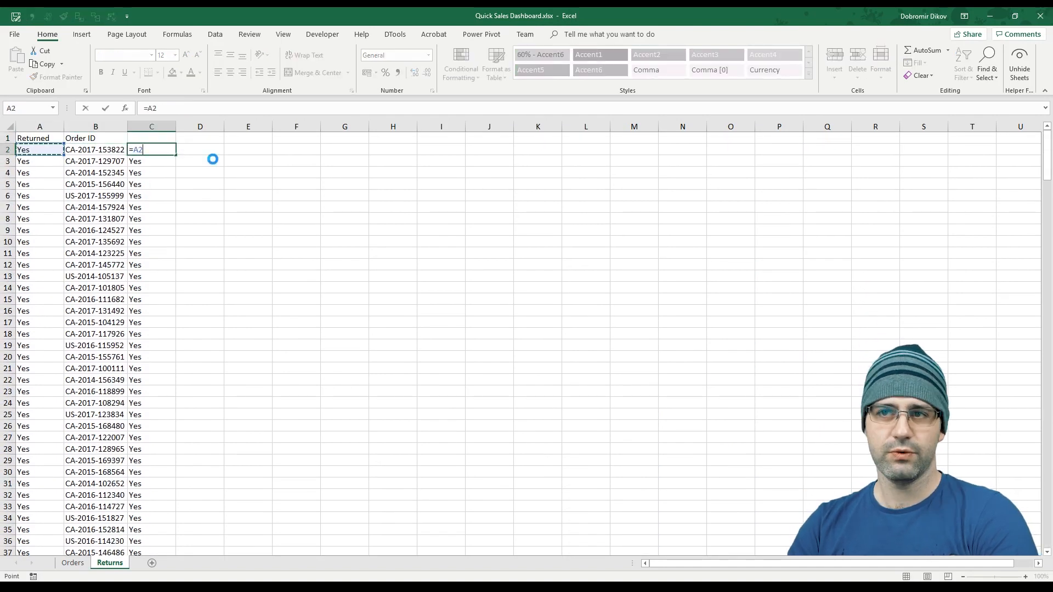
pyautogui.press('Return')
# - Review the headers and first rows of the Returned, Order ID and helper columns on the Returns sheet
pyautogui.press('Up')
pyautogui.press('Left')
pyautogui.press('Up')
pyautogui.press('Down')
pyautogui.press('Up')
pyautogui.press('Down')
pyautogui.press('Down')
pyautogui.press('Right')
pyautogui.press('Left')
pyautogui.press('Left')
pyautogui.press('Up')
pyautogui.press('Up')
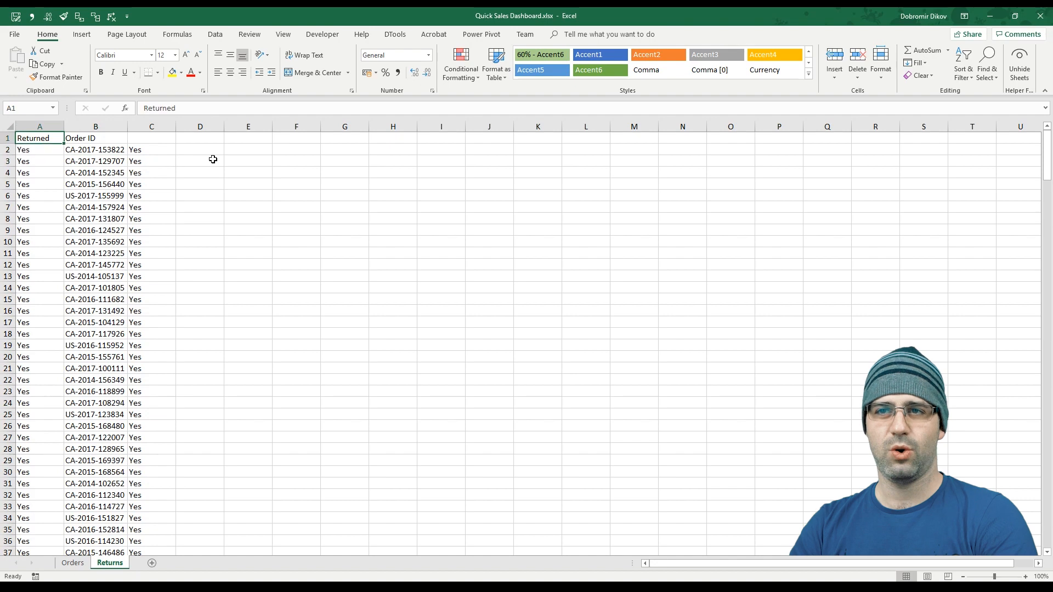
pyautogui.press('Right')
pyautogui.press('Down')
pyautogui.press('Down')
pyautogui.press('Down')
# - Insert a table column before Order Date on the Orders sheet and name its header Returned
pyautogui.hotkey('ctrl', 'pageup')
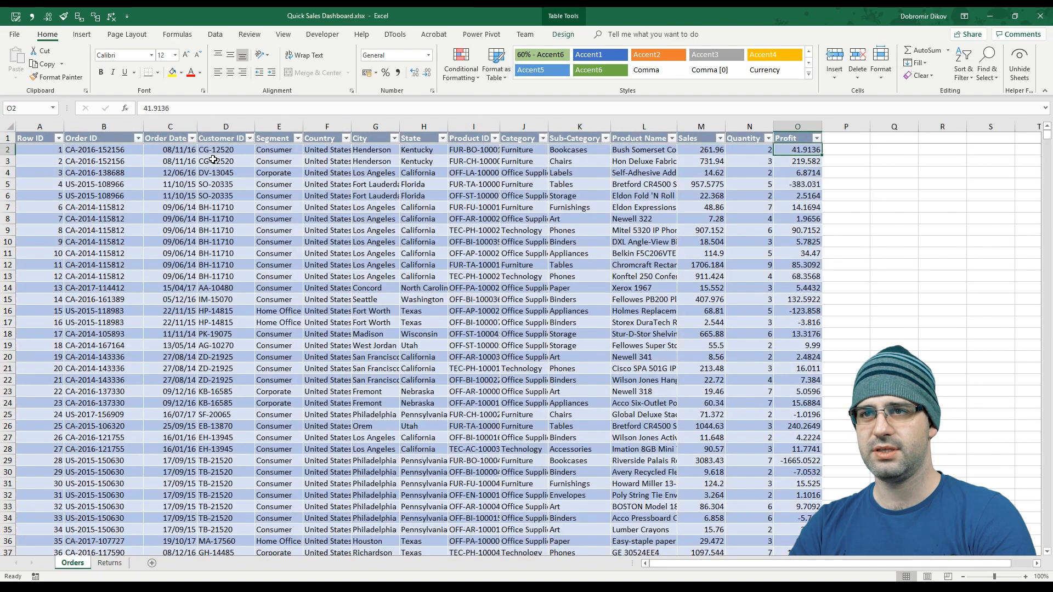
pyautogui.press('Up')
pyautogui.hotkey('ctrl', 'Left')
pyautogui.press('Right')
pyautogui.press('Right')
pyautogui.hotkey('ctrl', 'shift', 'Down')
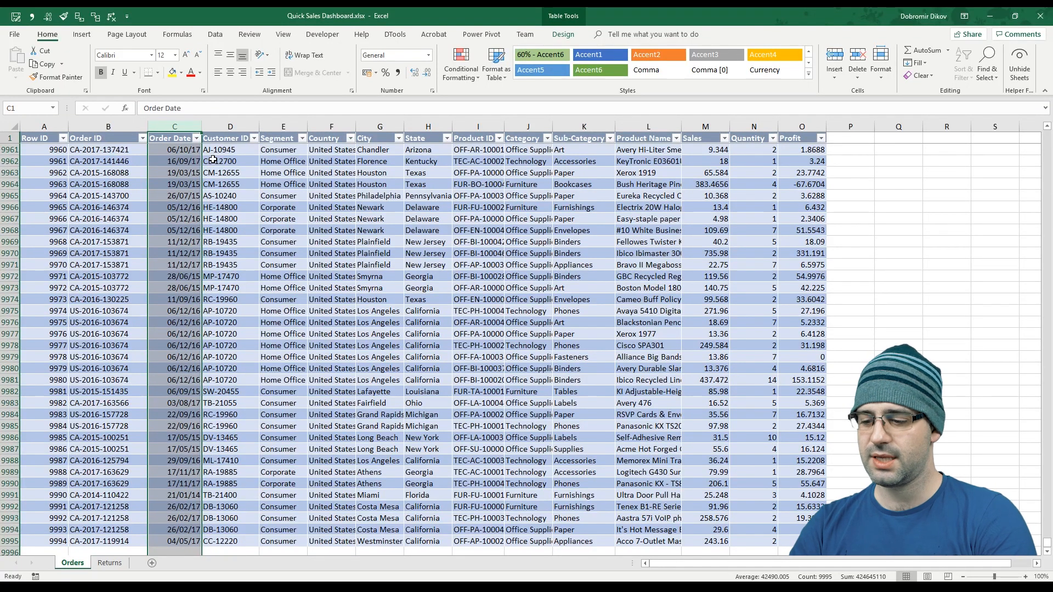
pyautogui.hotkey('ctrl', 'shift', '+')
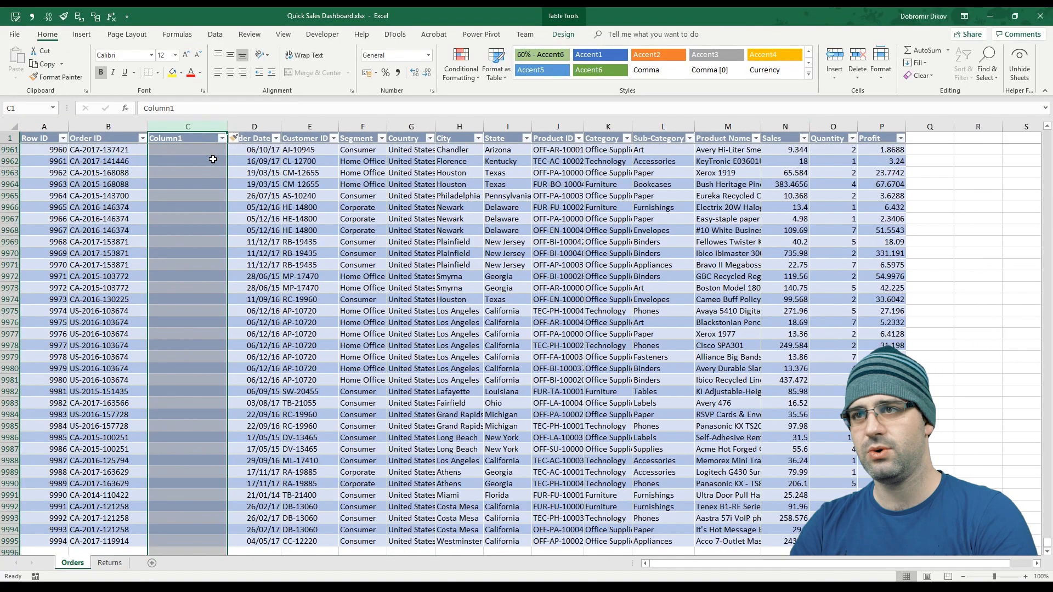
pyautogui.write('Re')
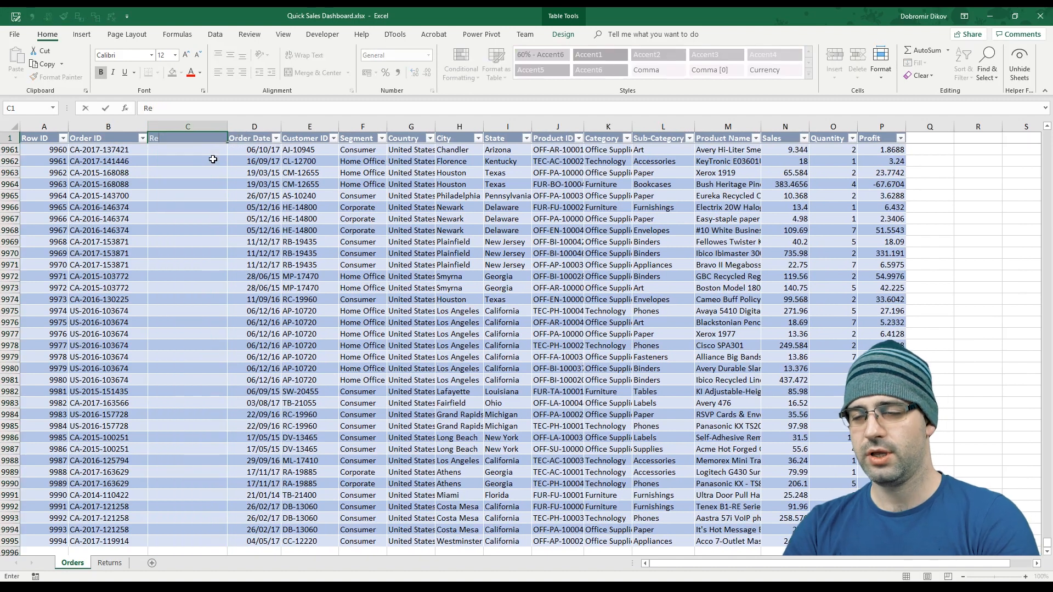
pyautogui.write('turned')
pyautogui.hotkey('ctrl', 'Return')
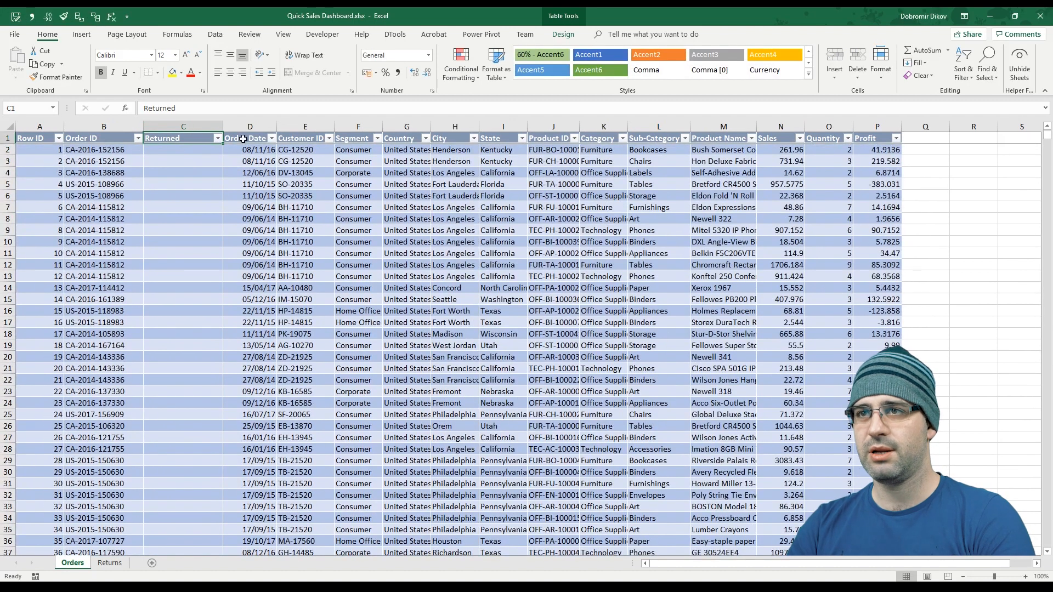
# - Give the Returned header cell a yellow fill and black text
pyautogui.click(173, 72)
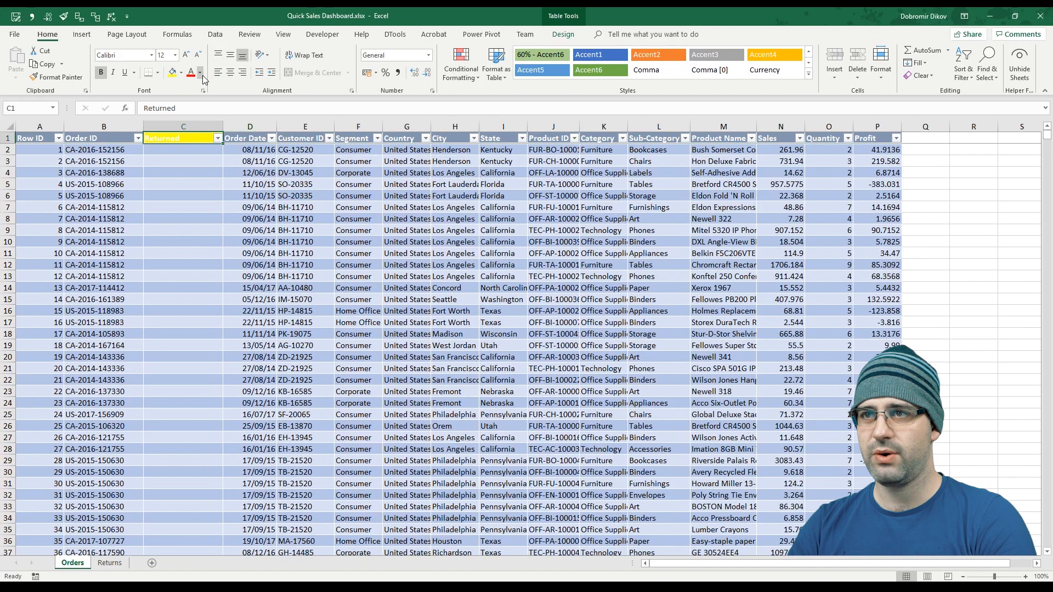
pyautogui.click(201, 72)
pyautogui.click(204, 87)
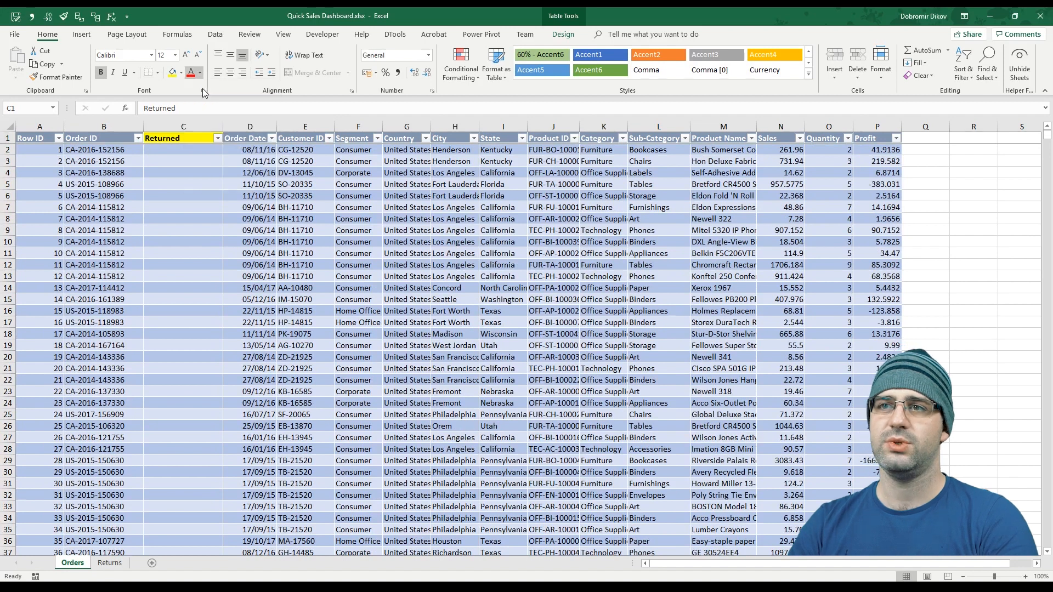
# - Fill the Returned column with =VLOOKUP([@[Order ID]],Returns!B:C,2,0), starting in C2
pyautogui.click(174, 150)
pyautogui.write('=VLOOKUP(')
pyautogui.press('Left')
pyautogui.write(',')
pyautogui.hotkey('ctrl', 'pagedown')
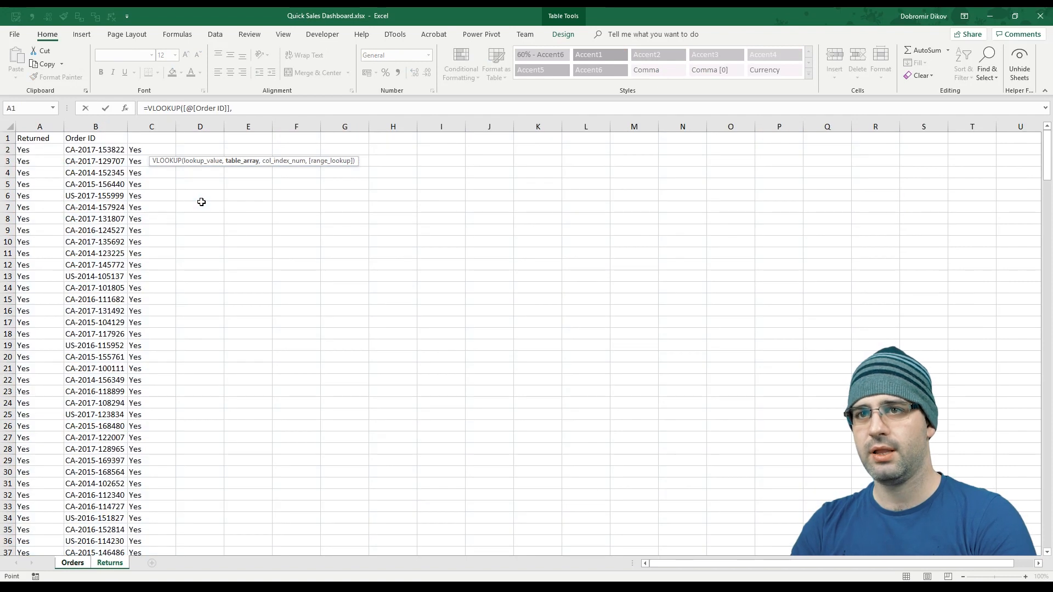
pyautogui.press('Up')
pyautogui.press('Right')
pyautogui.hotkey('ctrl', 'space')
pyautogui.hotkey('shift', 'Right')
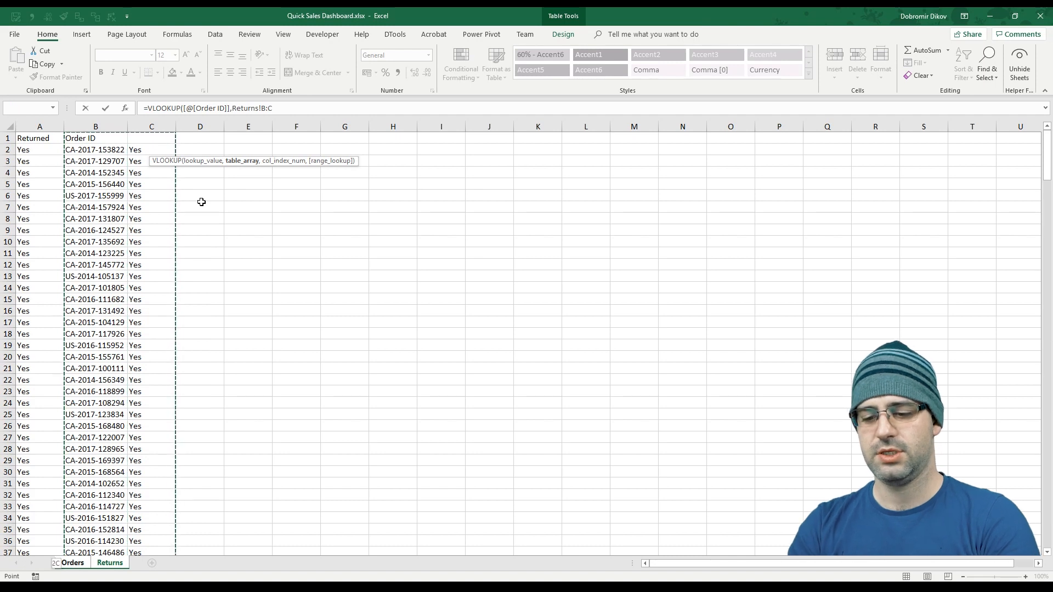
pyautogui.write(',2,')
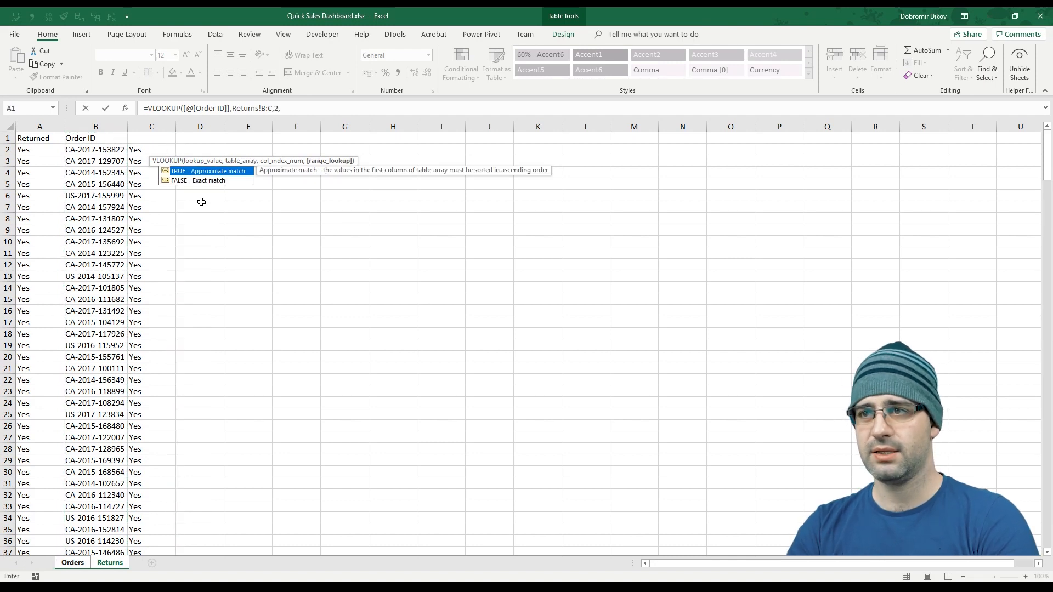
pyautogui.write('0)')
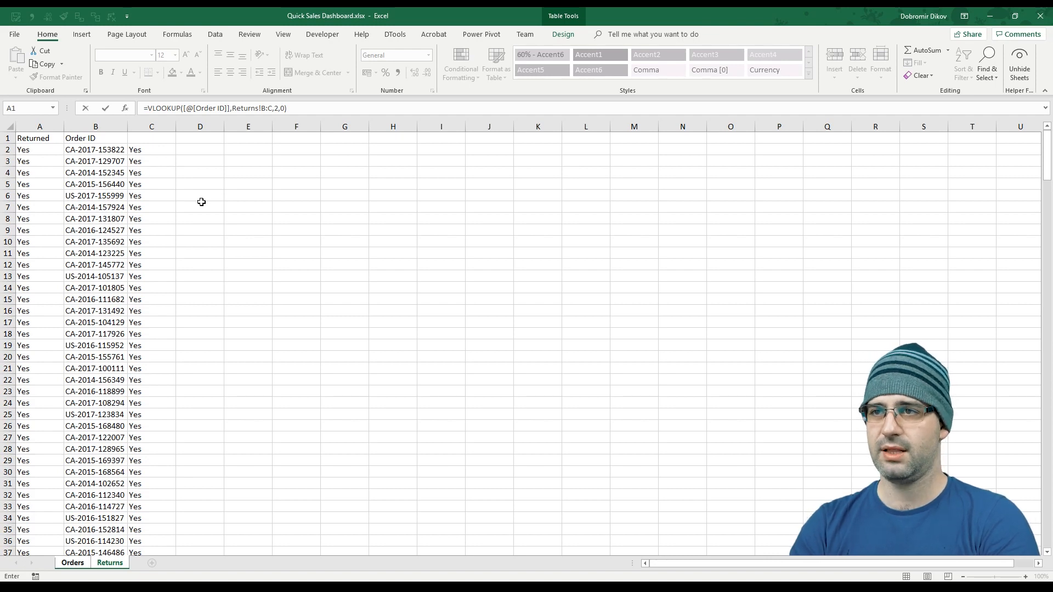
pyautogui.press('Return')
# - Check the lookup results down the Returned column for matched and unmatched orders
pyautogui.press('Up')
pyautogui.press('Up')
pyautogui.press('Down')
pyautogui.press('Down')
pyautogui.press('Down')
pyautogui.press('Down')
pyautogui.press('Down')
pyautogui.press('Down')
pyautogui.press('Down')
pyautogui.press('Down')
pyautogui.press('Down')
pyautogui.press('Down')
pyautogui.press('Down')
pyautogui.press('Down')
pyautogui.press('Down')
pyautogui.press('Down')
pyautogui.press('Down')
pyautogui.press('Down')
pyautogui.press('Down')
pyautogui.press('Down')
pyautogui.press('Down')
pyautogui.press('Down')
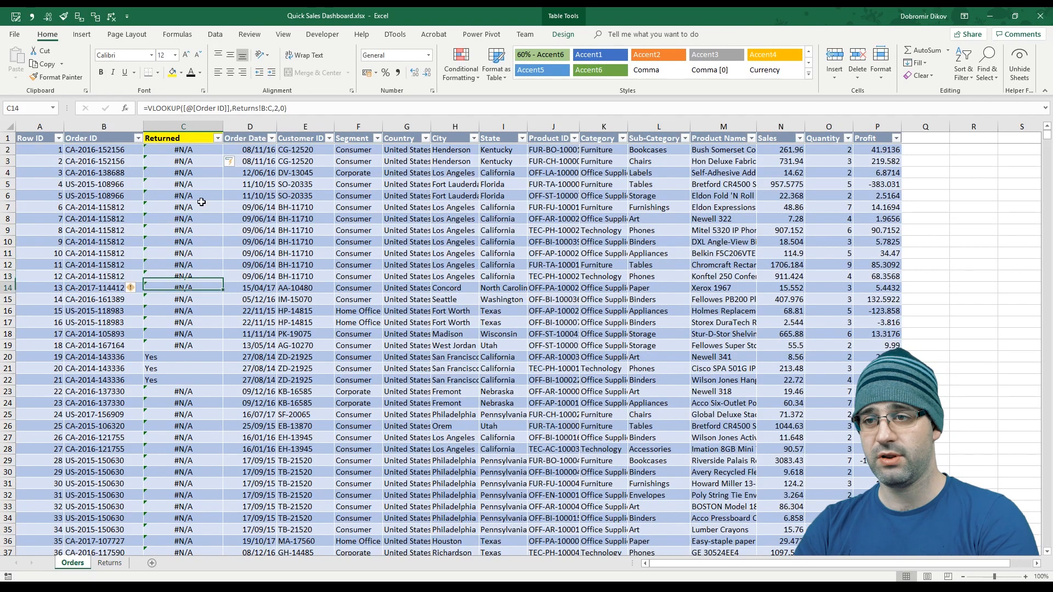
pyautogui.press('Down')
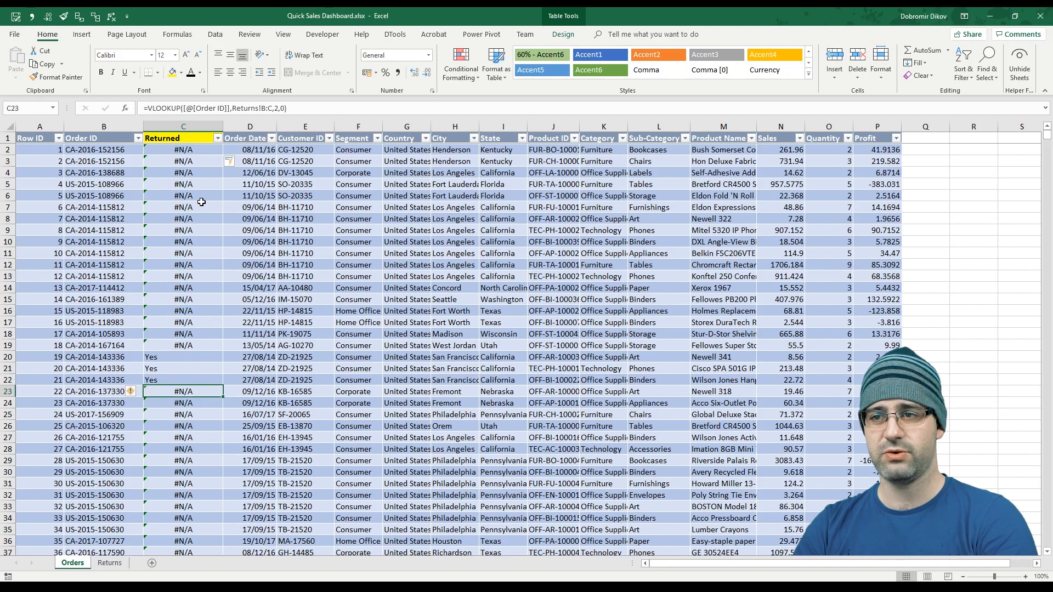
# - Wrap the Returned column's lookup in C2 as =IFERROR(VLOOKUP([@[Order ID]],Returns!B:C,2,0),"No")
pyautogui.hotkey('ctrl', 'Up')
pyautogui.press('Down')
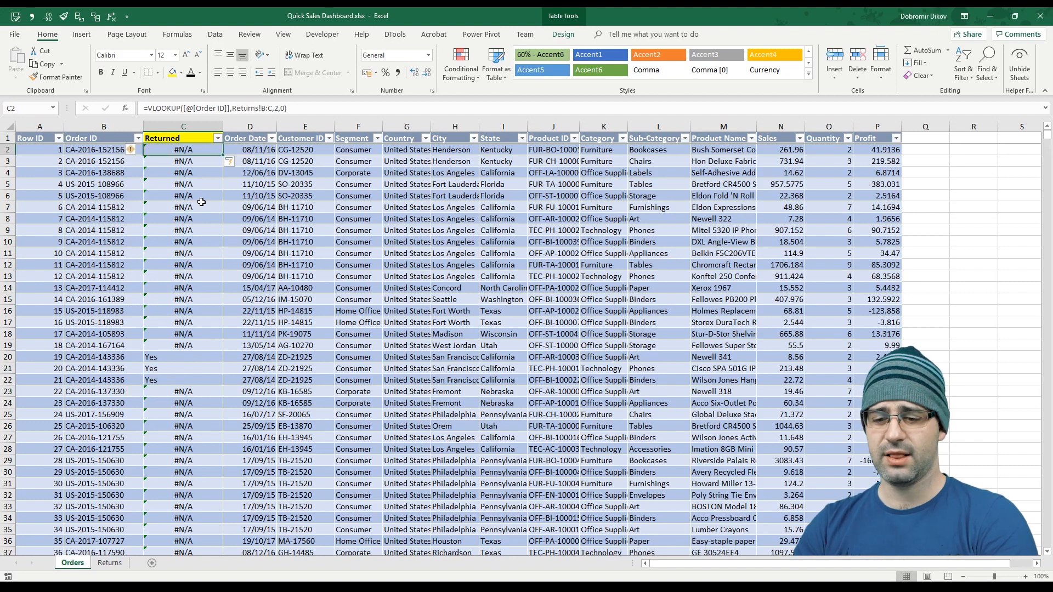
pyautogui.press('F2')
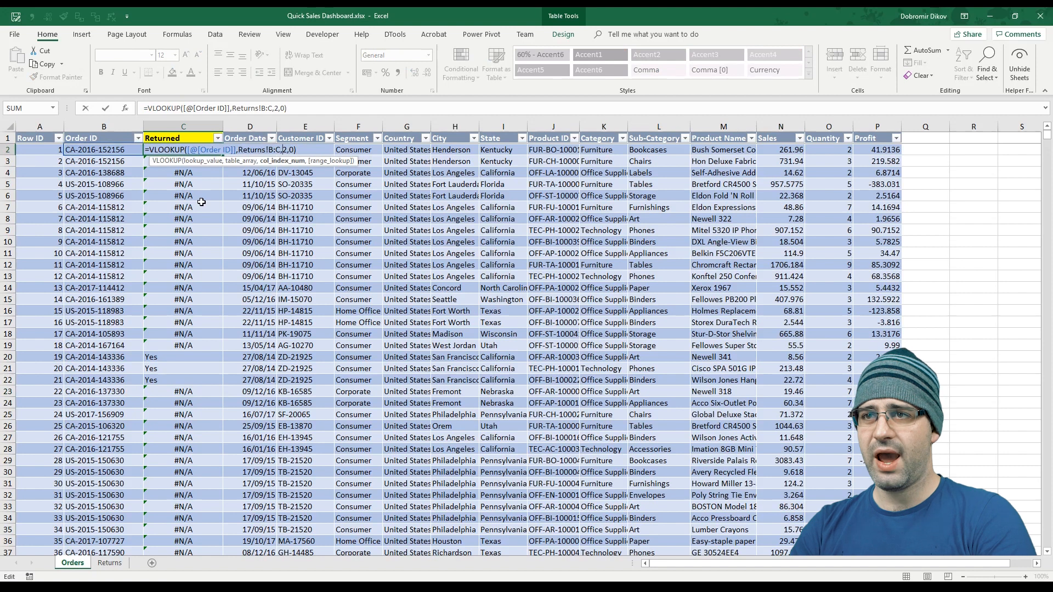
pyautogui.hotkey('ctrl', 'Left')
pyautogui.hotkey('ctrl', 'Left')
pyautogui.hotkey('ctrl', 'Left')
pyautogui.hotkey('ctrl', 'Left')
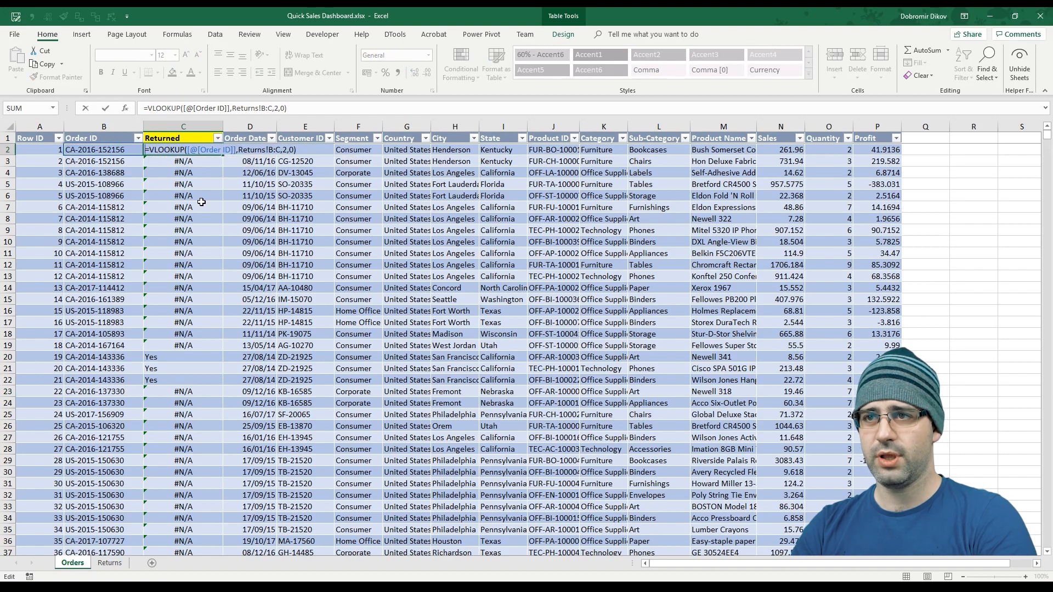
pyautogui.write('iferror')
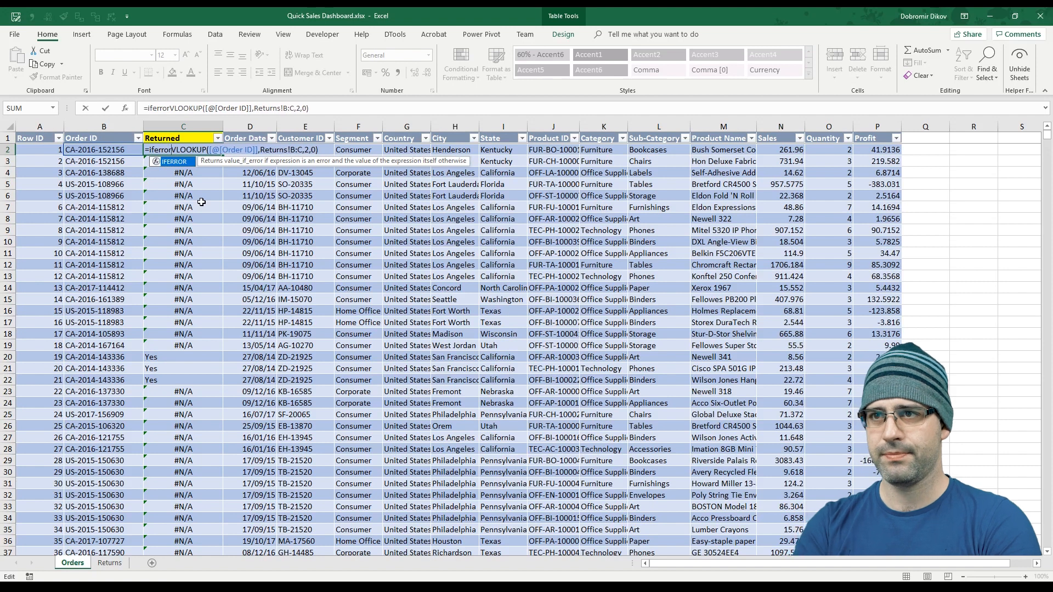
pyautogui.write('(')
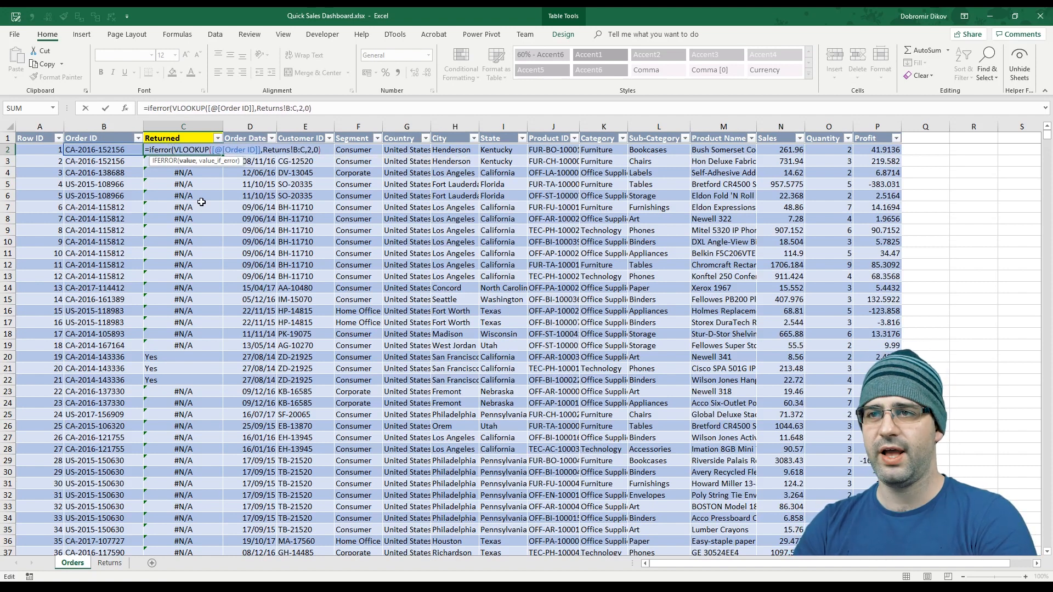
pyautogui.press('Right')
pyautogui.press('Right')
pyautogui.press('Right')
pyautogui.press('Right')
pyautogui.press('Right')
pyautogui.press('Right')
pyautogui.press('Right')
pyautogui.press('Right')
pyautogui.press('Right')
pyautogui.press('Right')
pyautogui.press('Right')
pyautogui.press('Right')
pyautogui.press('Right')
pyautogui.press('Right')
pyautogui.press('Right')
pyautogui.press('Right')
pyautogui.press('Right')
pyautogui.press('Right')
pyautogui.press('Right')
pyautogui.press('Right')
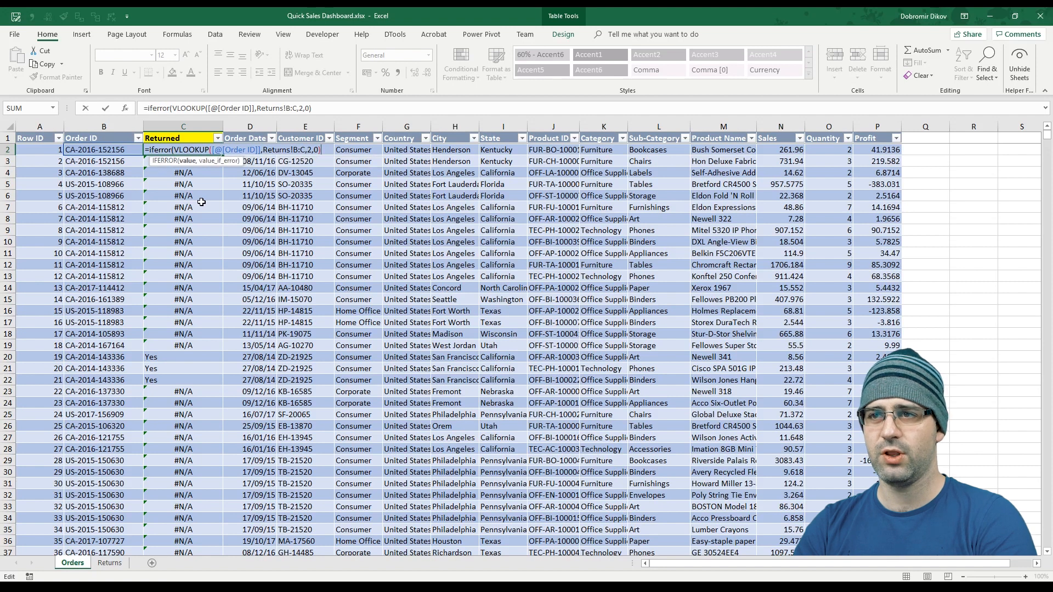
pyautogui.write(',')
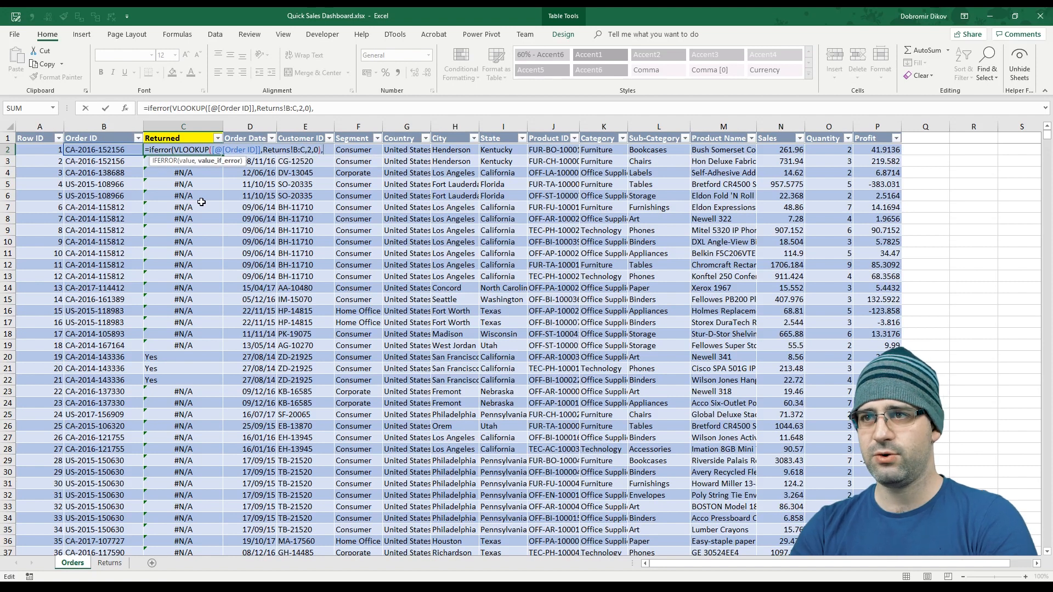
pyautogui.write('"No')
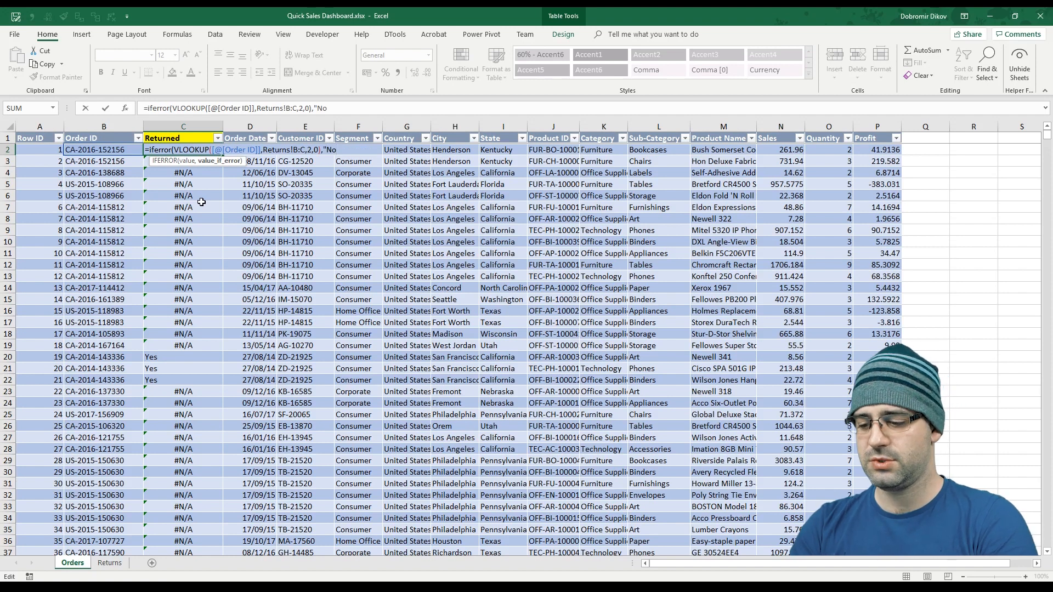
pyautogui.write('")')
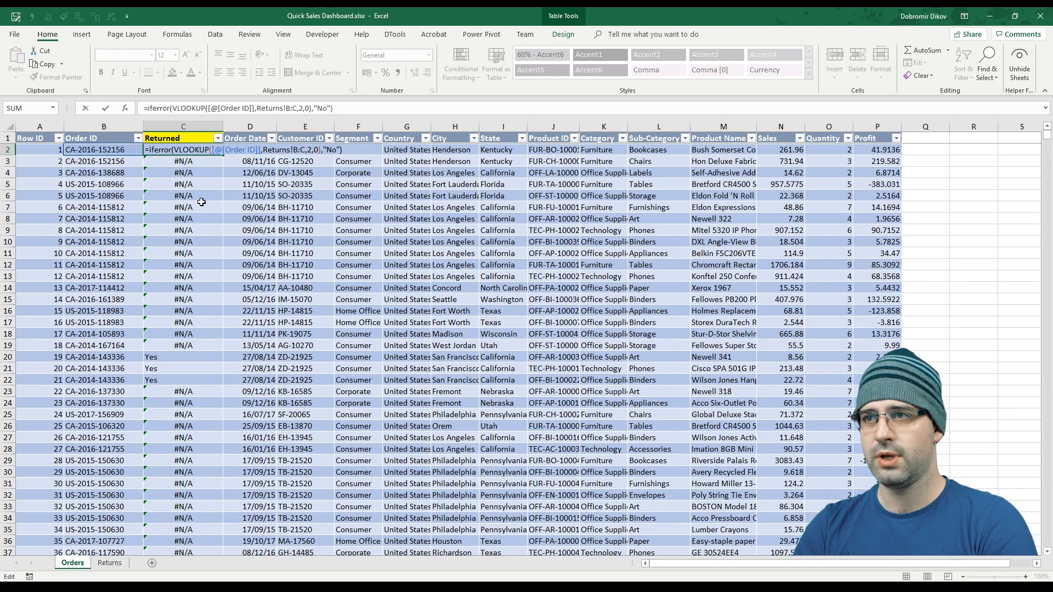
pyautogui.press('Return')
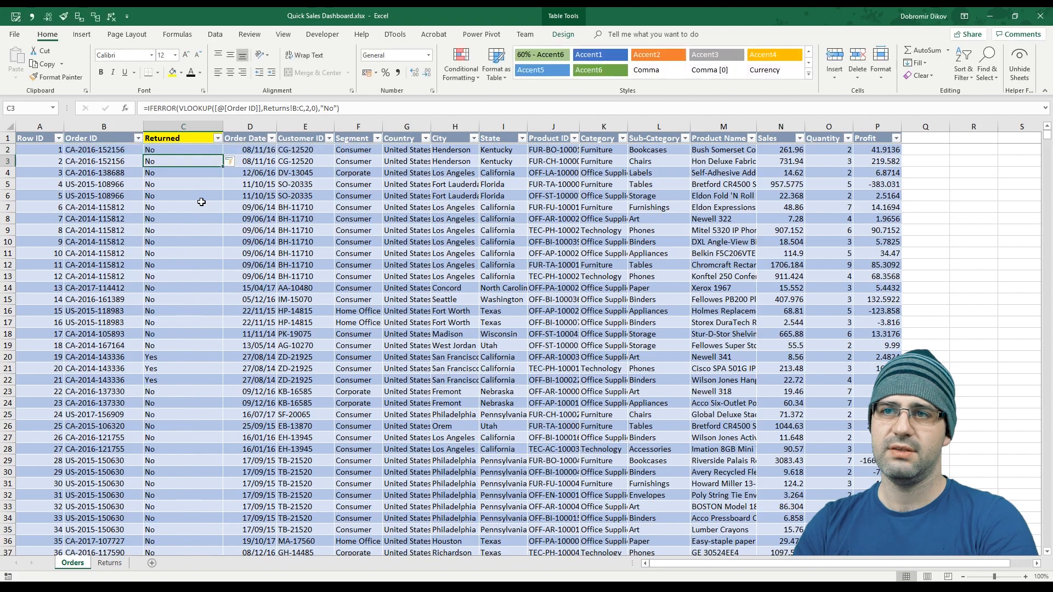
# - Review the Yes and No values down the Returned column
pyautogui.press('Down')
pyautogui.press('Down')
pyautogui.press('Down')
pyautogui.press('Down')
pyautogui.press('Down')
pyautogui.press('Down')
pyautogui.press('Down')
pyautogui.press('Down')
pyautogui.press('Down')
pyautogui.press('Down')
pyautogui.press('Down')
pyautogui.press('Down')
pyautogui.press('Down')
pyautogui.press('Down')
pyautogui.press('Down')
pyautogui.press('Down')
pyautogui.press('Down')
pyautogui.press('Down')
pyautogui.press('Down')
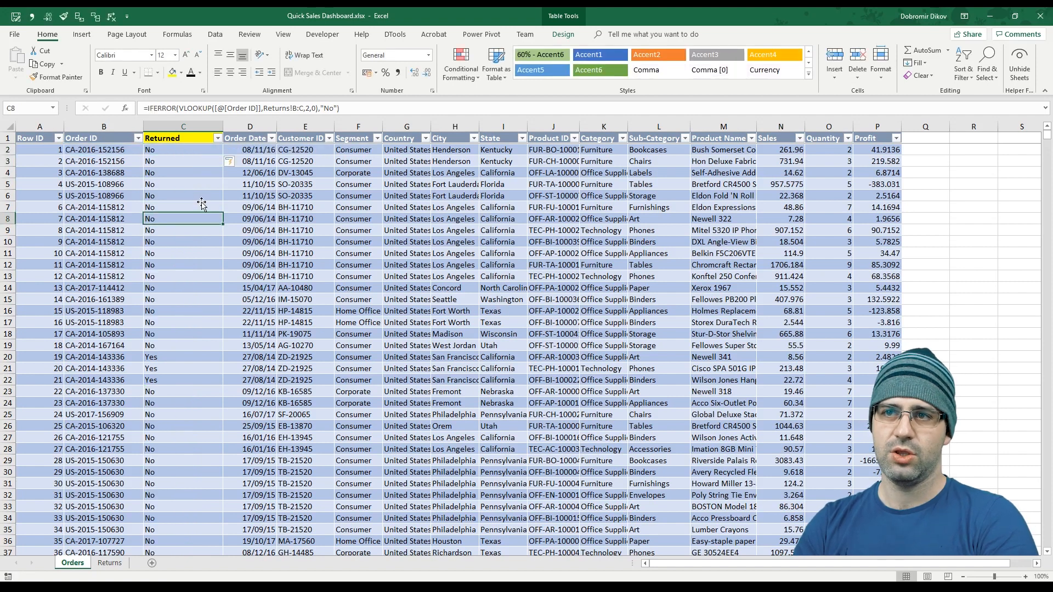
pyautogui.press('Up')
pyautogui.press('Up')
pyautogui.press('Down')
pyautogui.press('Down')
pyautogui.press('Down')
pyautogui.press('Down')
pyautogui.press('Down')
pyautogui.press('Down')
pyautogui.press('Down')
pyautogui.press('Down')
pyautogui.press('Down')
pyautogui.press('Down')
pyautogui.press('Down')
pyautogui.press('Down')
pyautogui.press('Down')
pyautogui.press('Down')
pyautogui.press('Down')
pyautogui.press('Down')
pyautogui.press('Down')
pyautogui.press('Down')
pyautogui.press('Down')
pyautogui.press('Down')
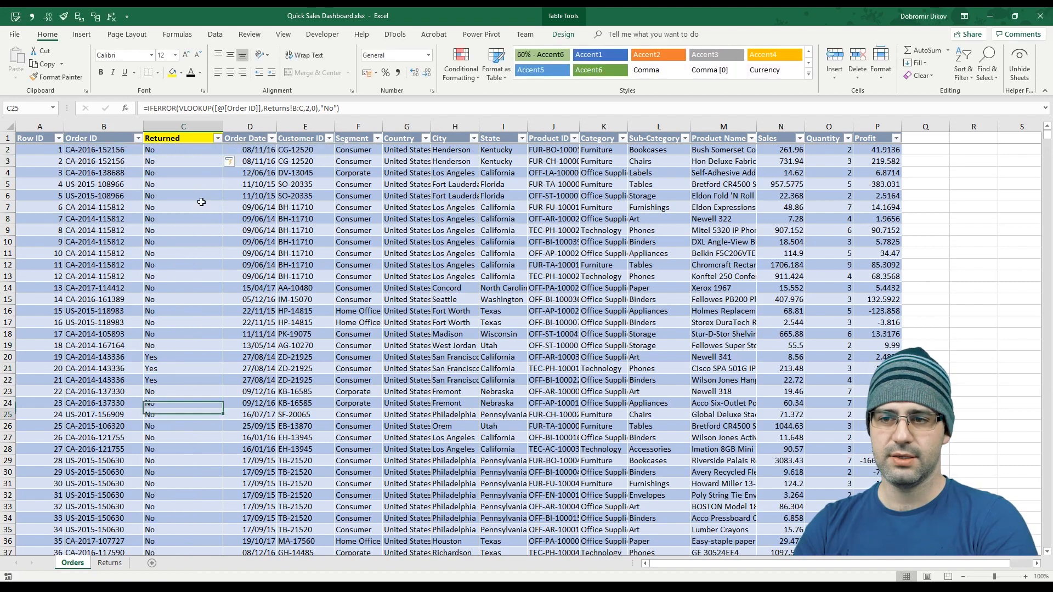
pyautogui.hotkey('ctrl', 'Up')
pyautogui.scroll(4, 202, 203)
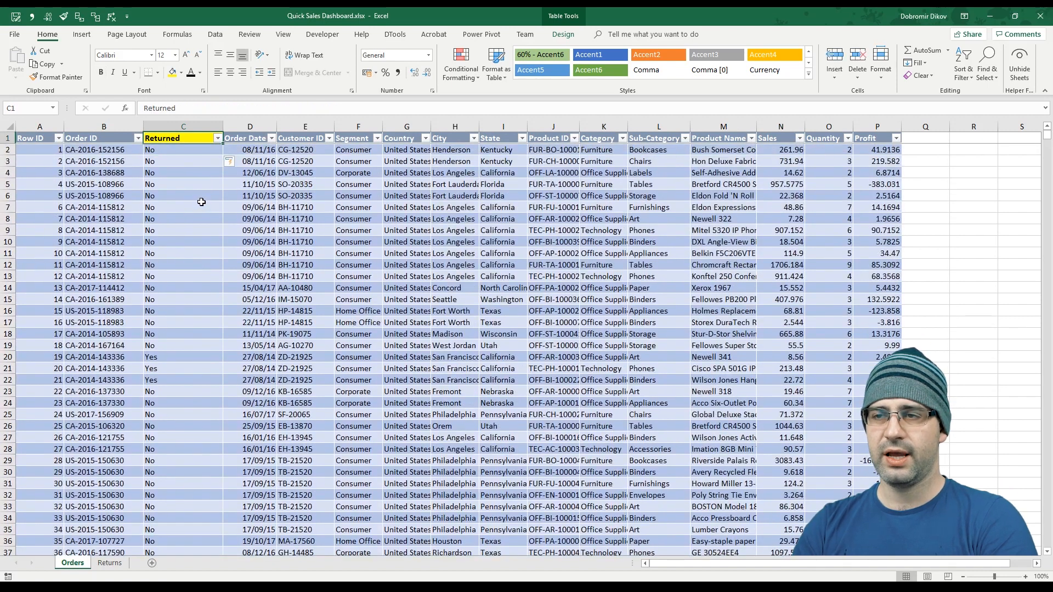
# - Insert two table columns before Customer ID on the Orders sheet and name their headers Month and Year
pyautogui.press('Right')
pyautogui.press('Right')
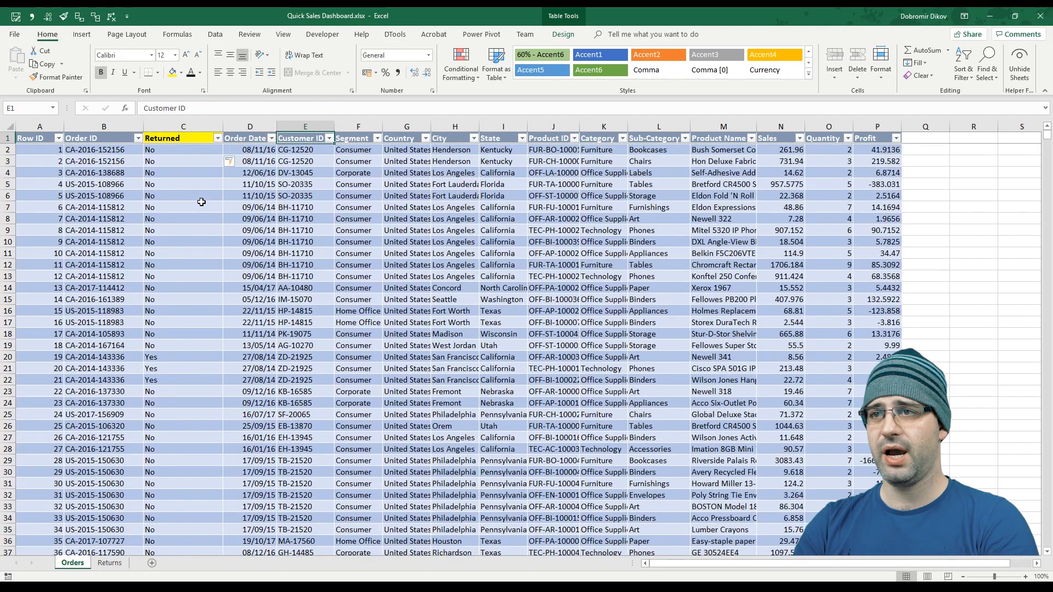
pyautogui.hotkey('ctrl', 'shift', 'Down')
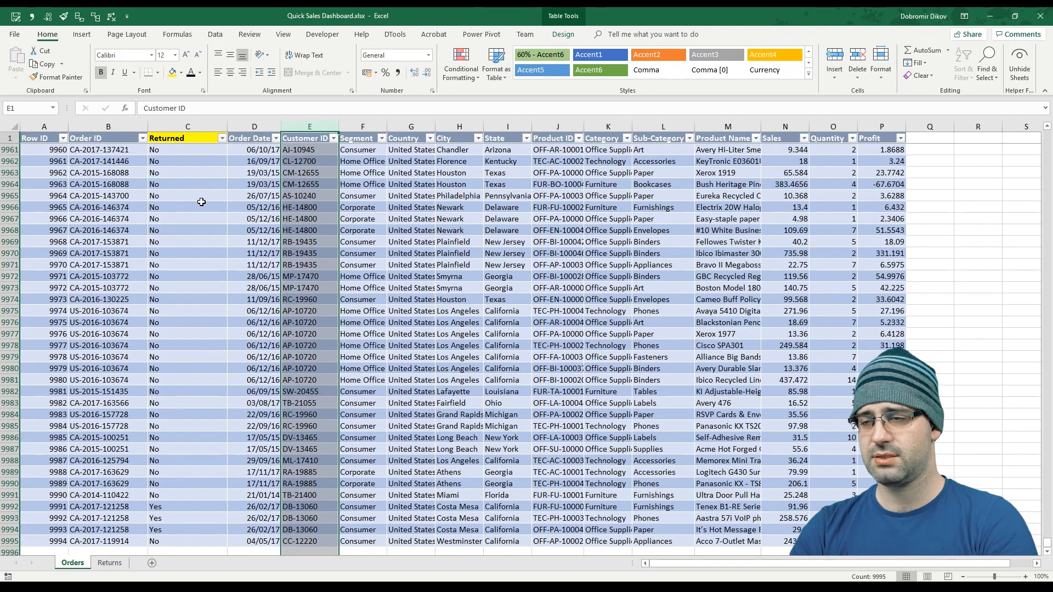
pyautogui.hotkey('ctrl', 'shift', '+')
pyautogui.hotkey('ctrl', 'shift', '+')
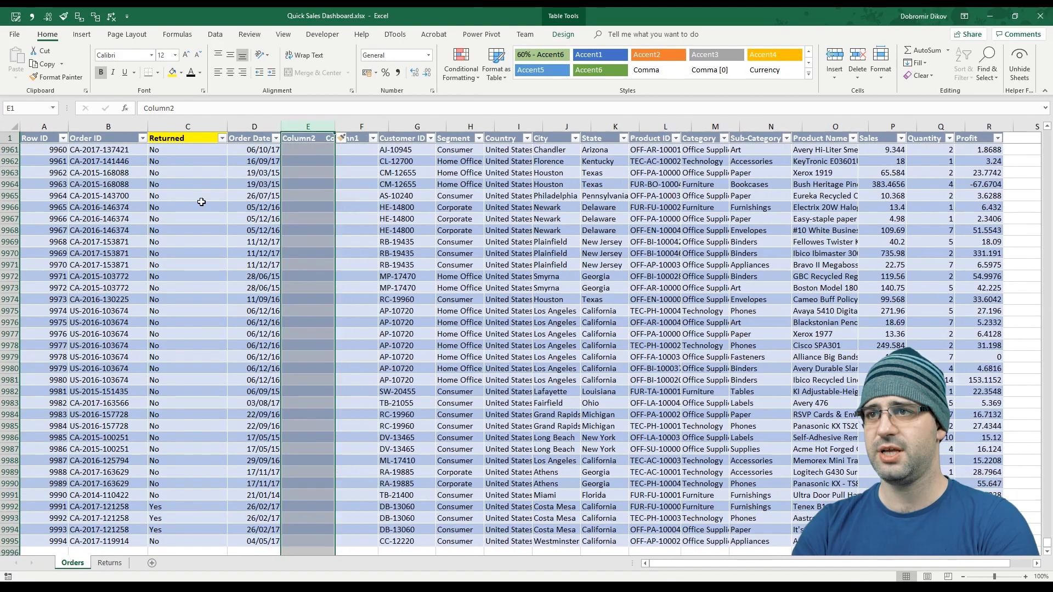
pyautogui.hotkey('ctrl', 'Up')
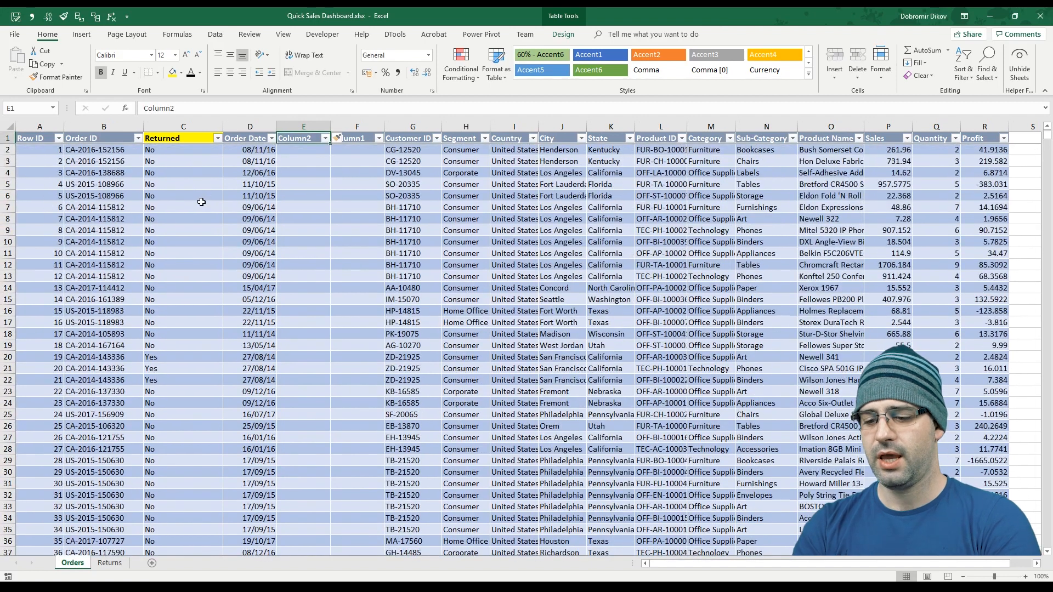
pyautogui.write('Mo')
pyautogui.write('Year')
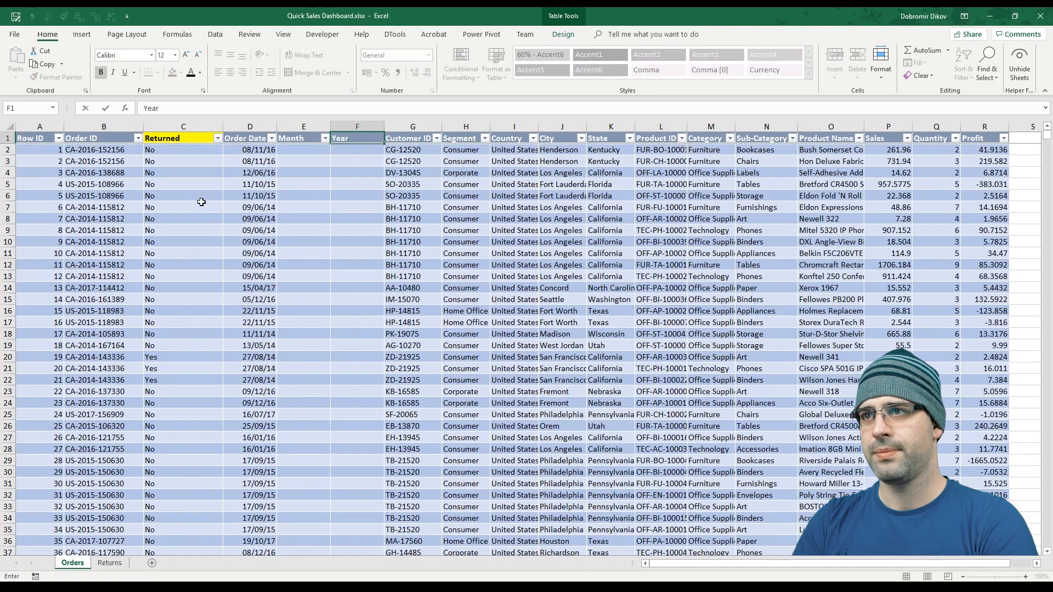
# - Give the Month and Year header cells a yellow fill and black text
pyautogui.press('Left')
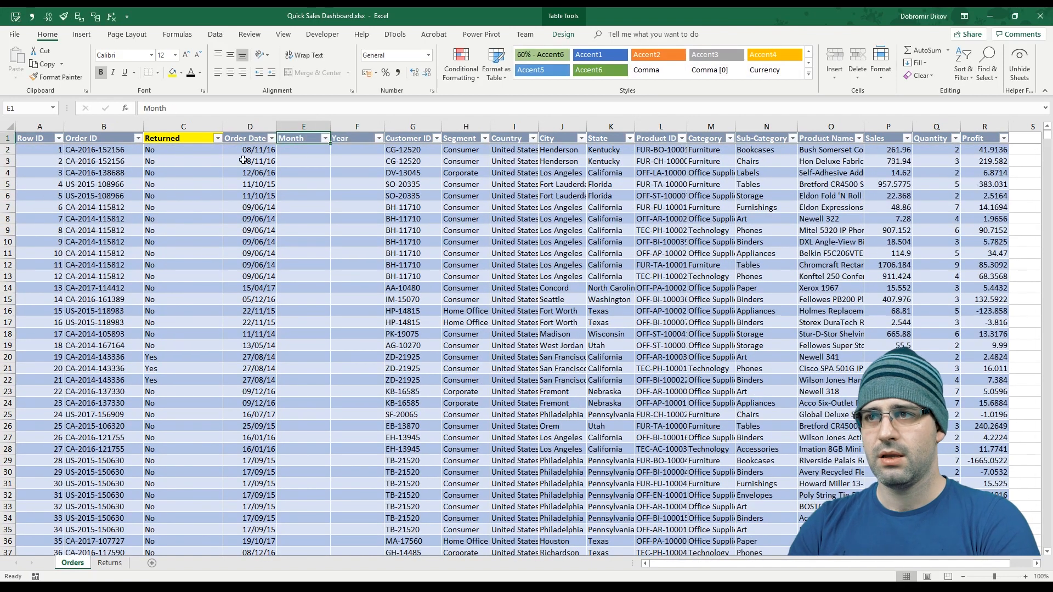
pyautogui.moveTo(299, 140); pyautogui.dragTo(351, 140)
pyautogui.click(175, 76)
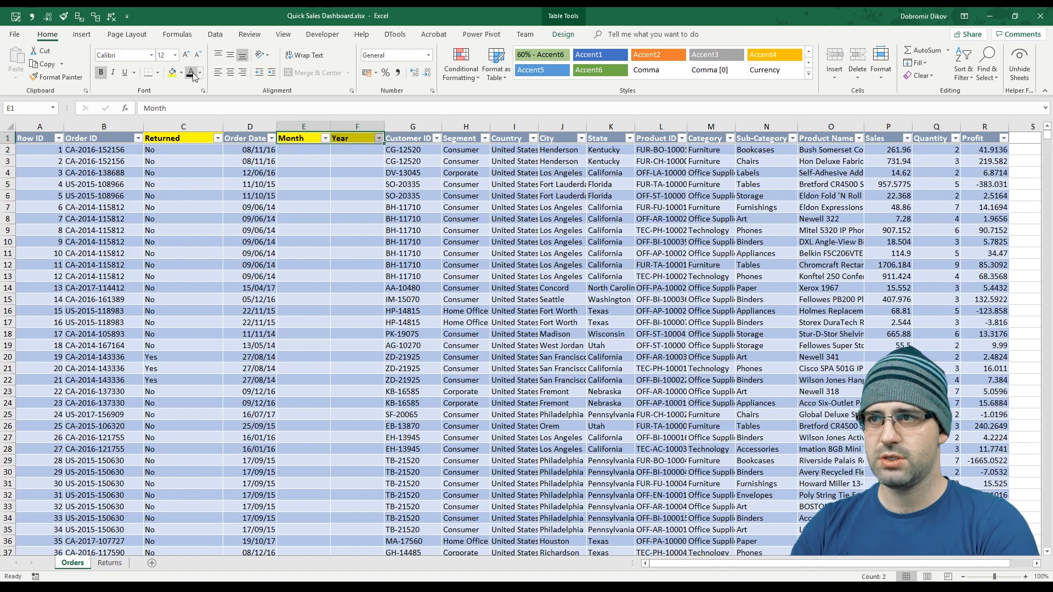
# - Fill the Month column with =MONTH([@[Order Date]]), starting in E2, and apply the General number format
pyautogui.click(299, 150)
pyautogui.write('=mont')
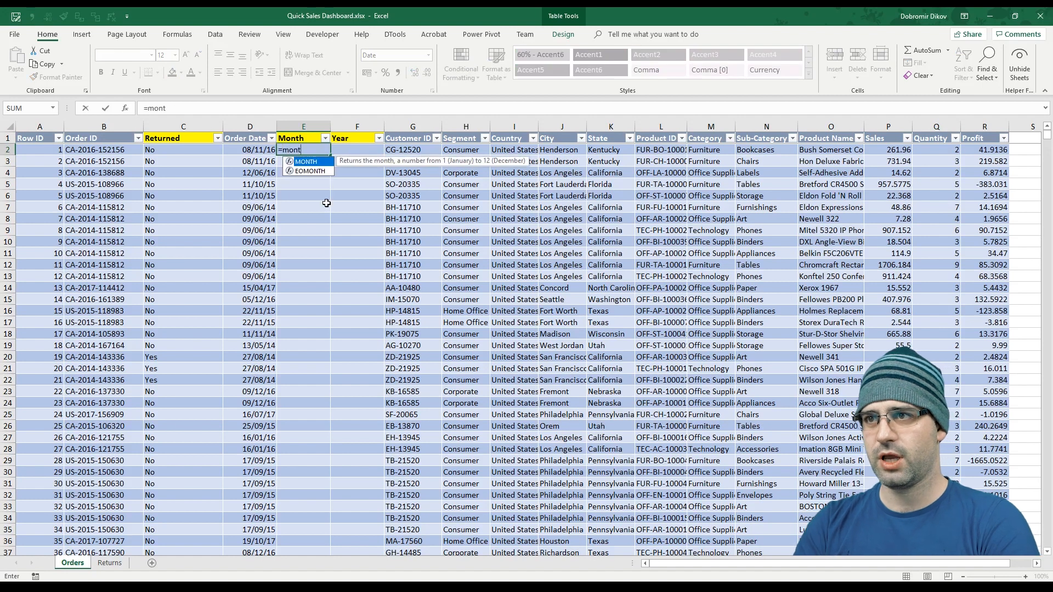
pyautogui.press('Tab')
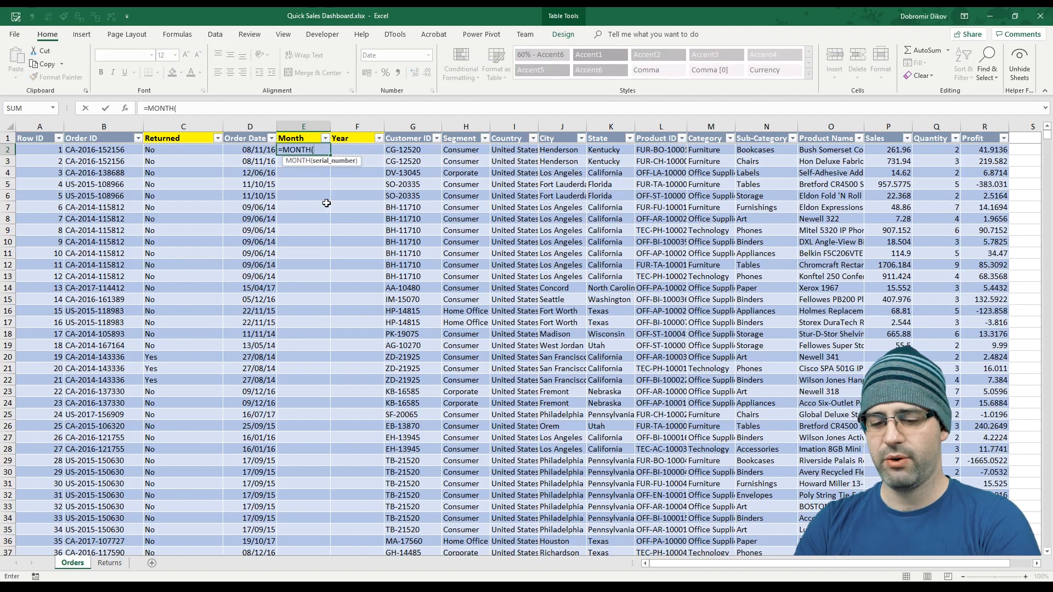
pyautogui.press('Left')
pyautogui.press('Return')
pyautogui.press('Up')
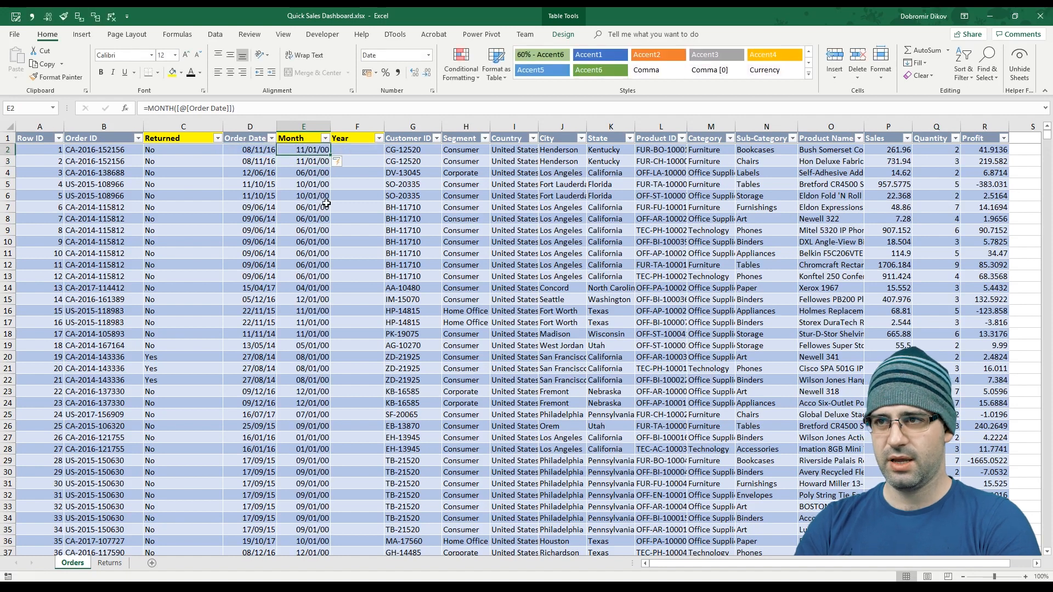
pyautogui.click(428, 55)
pyautogui.click(402, 74)
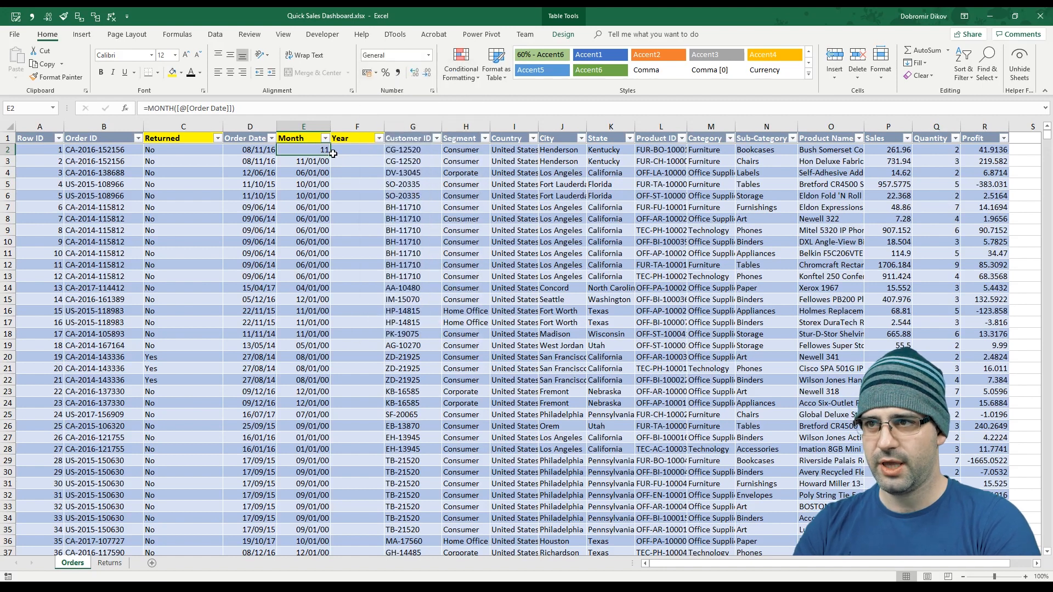
# - Fill the Year column with =YEAR([@[Order Date]]), starting in F2, and apply the General number format to the whole column
pyautogui.press('Right')
pyautogui.write('=')
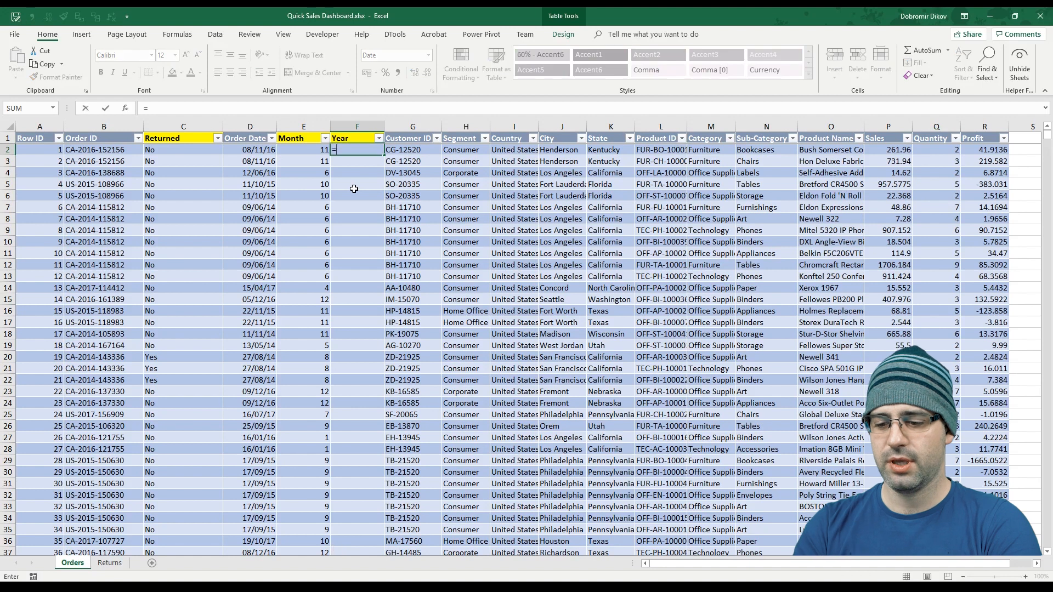
pyautogui.write('YEAR(')
pyautogui.press('Left')
pyautogui.press('Left')
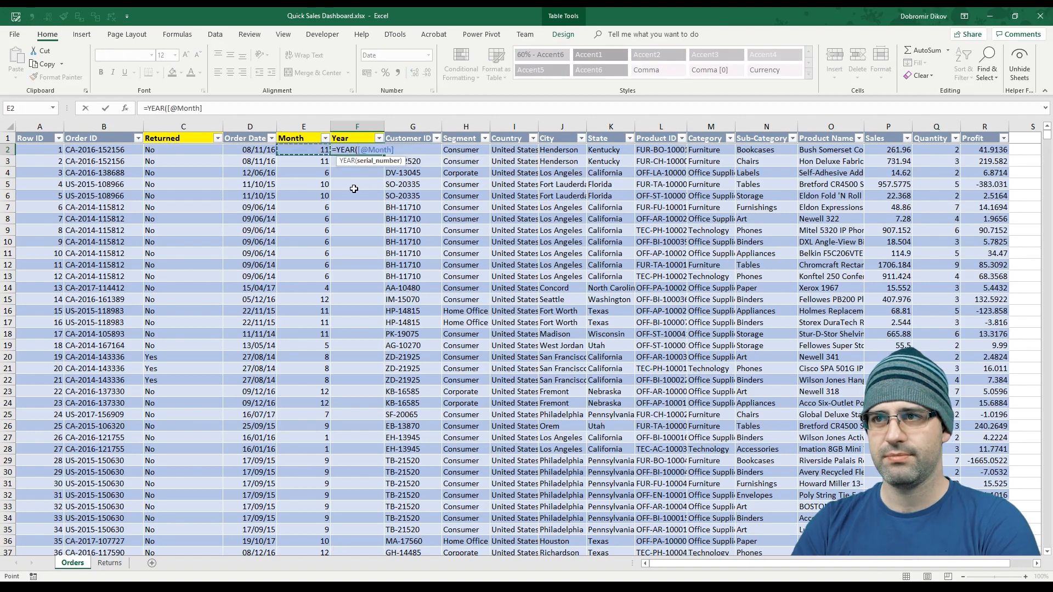
pyautogui.hotkey('ctrl', 'Return')
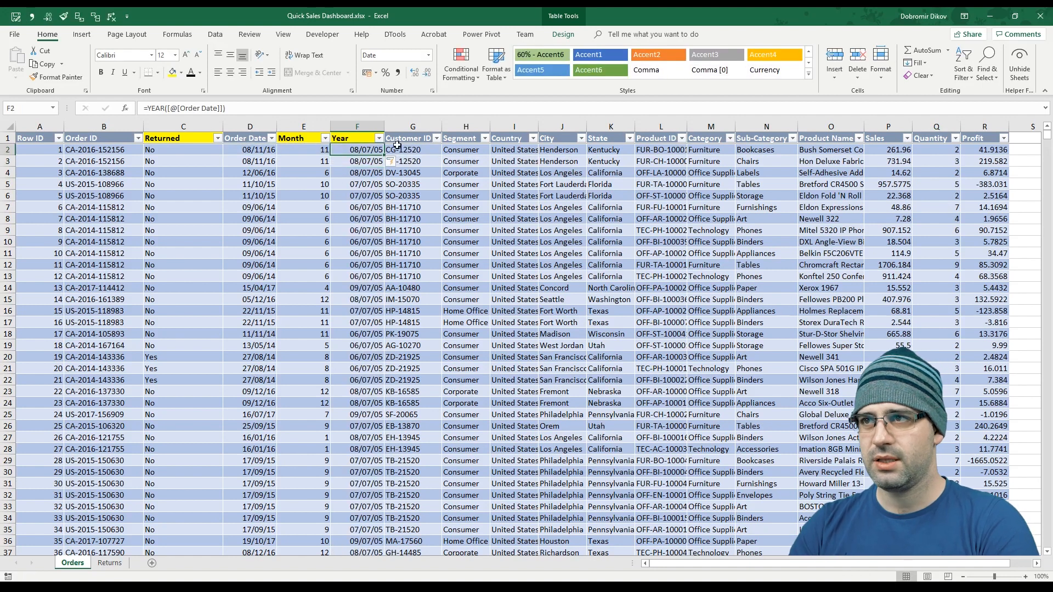
pyautogui.click(428, 55)
pyautogui.click(384, 67)
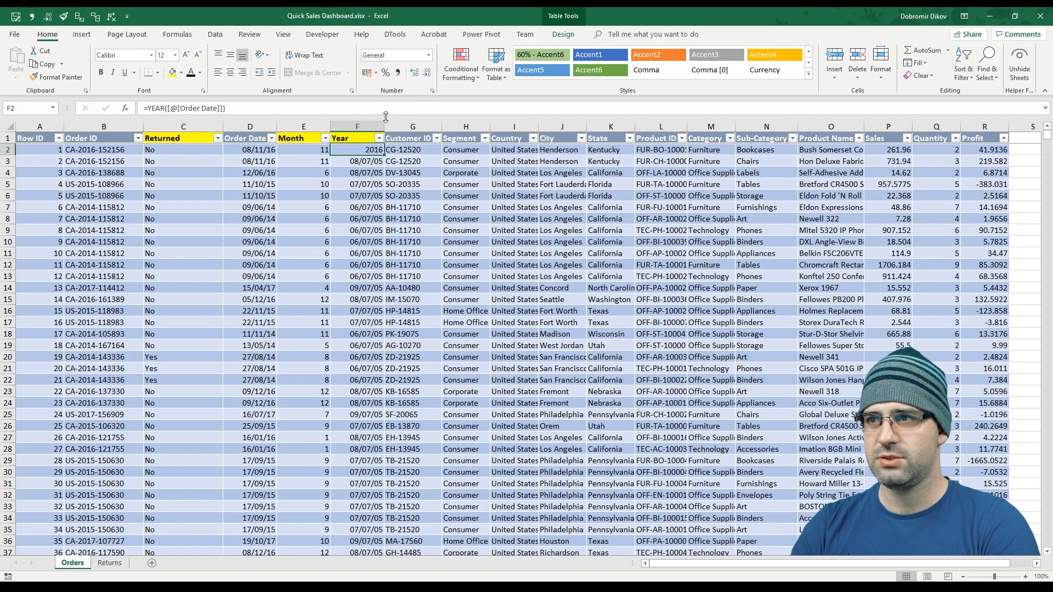
pyautogui.doubleClick(386, 155)
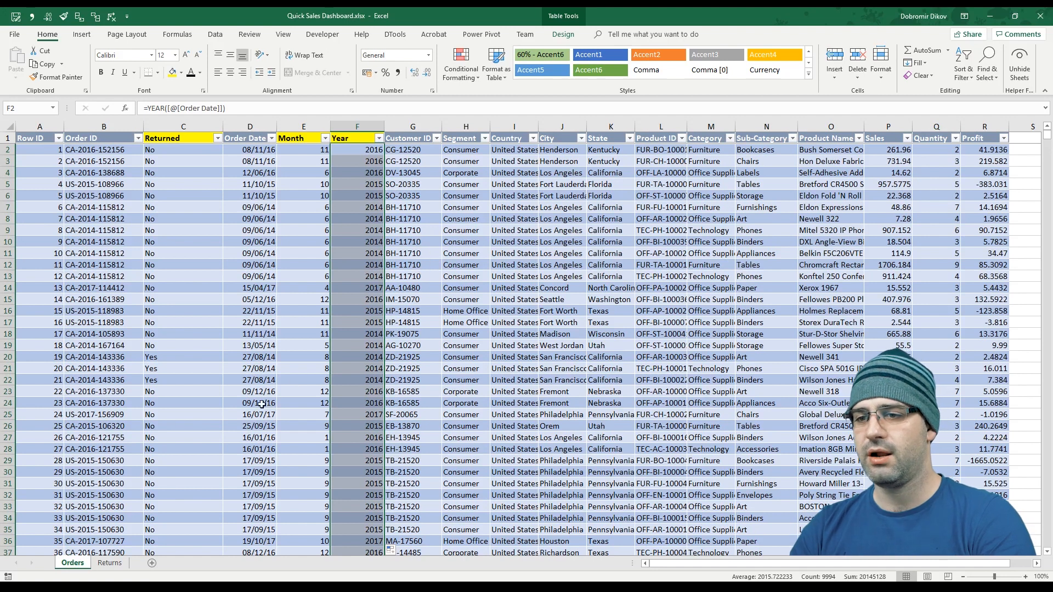
# - Add a new worksheet, place it before the Orders sheet and rename it Dashboard
pyautogui.click(155, 568)
pyautogui.moveTo(118, 564); pyautogui.dragTo(75, 566)
pyautogui.doubleClick(76, 566)
pyautogui.write('Dashboar')
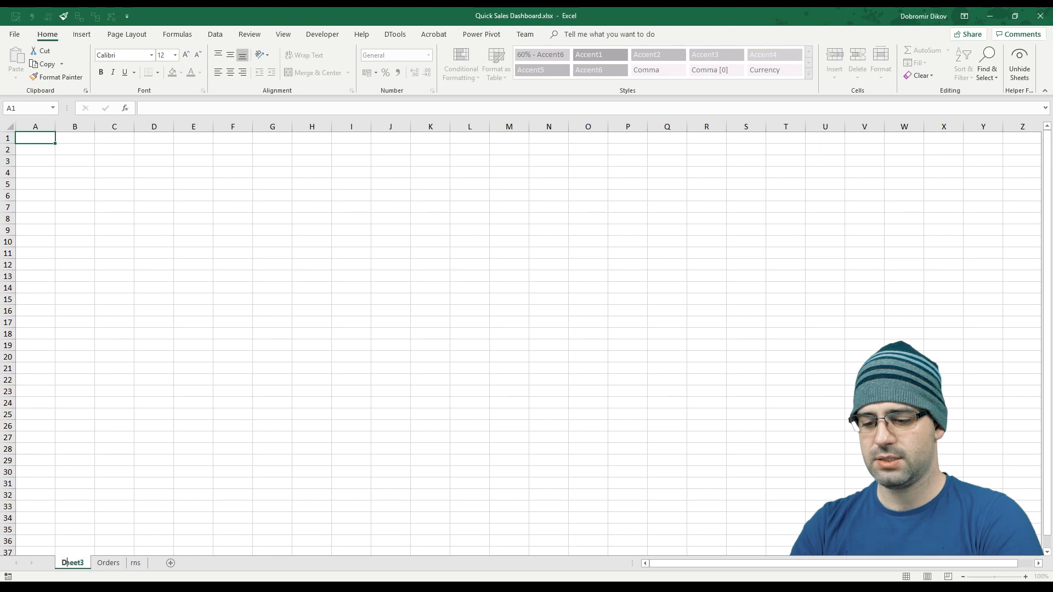
pyautogui.write('d')
pyautogui.press('Return')
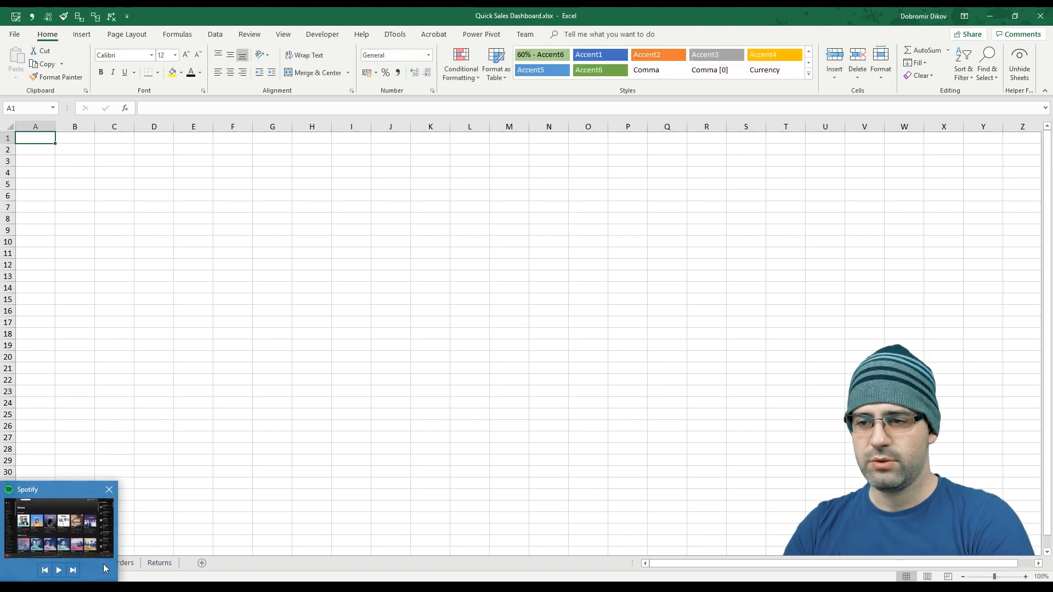
# - Add another worksheet between Dashboard and Orders and rename it Config
pyautogui.click(200, 563)
pyautogui.doubleClick(122, 563)
pyautogui.write('Config')
pyautogui.press('Return')
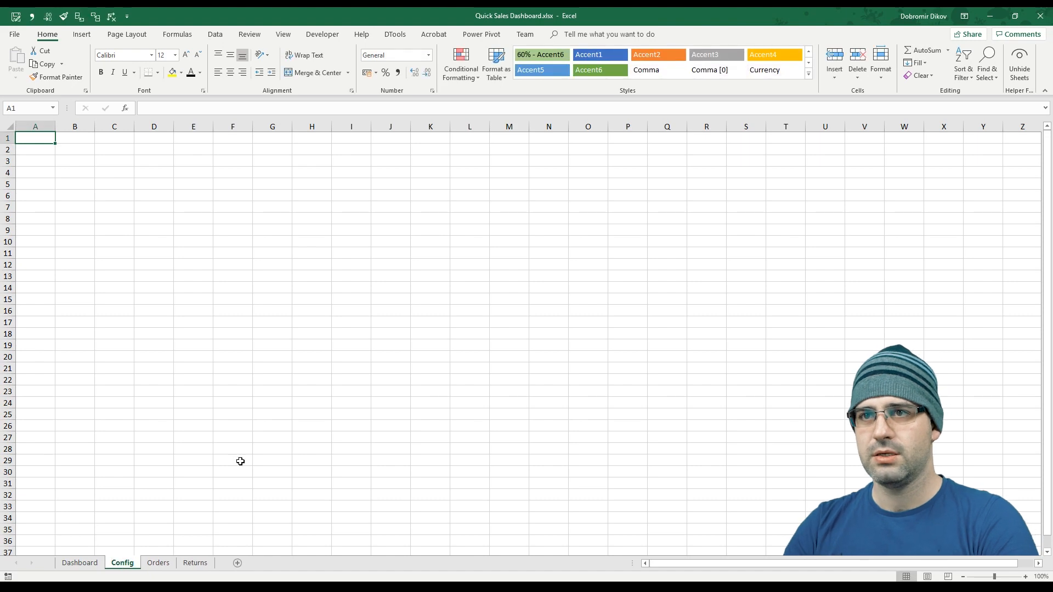
# - Enter the labels Entity Name in B2 and Date in B3 on the Config sheet
pyautogui.click(81, 149)
pyautogui.write('En')
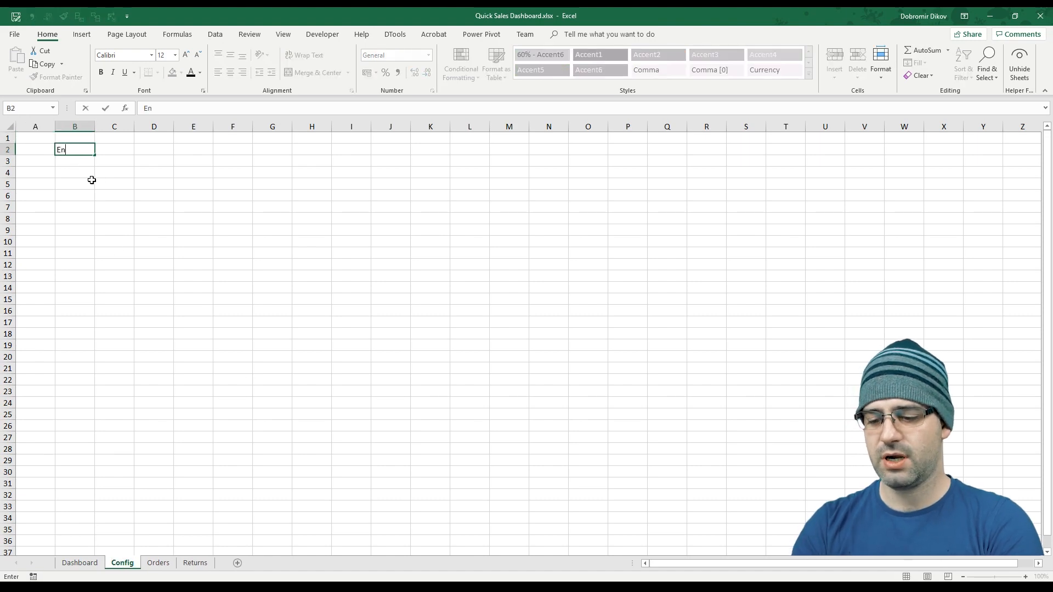
pyautogui.write('tity Name')
pyautogui.press('Return')
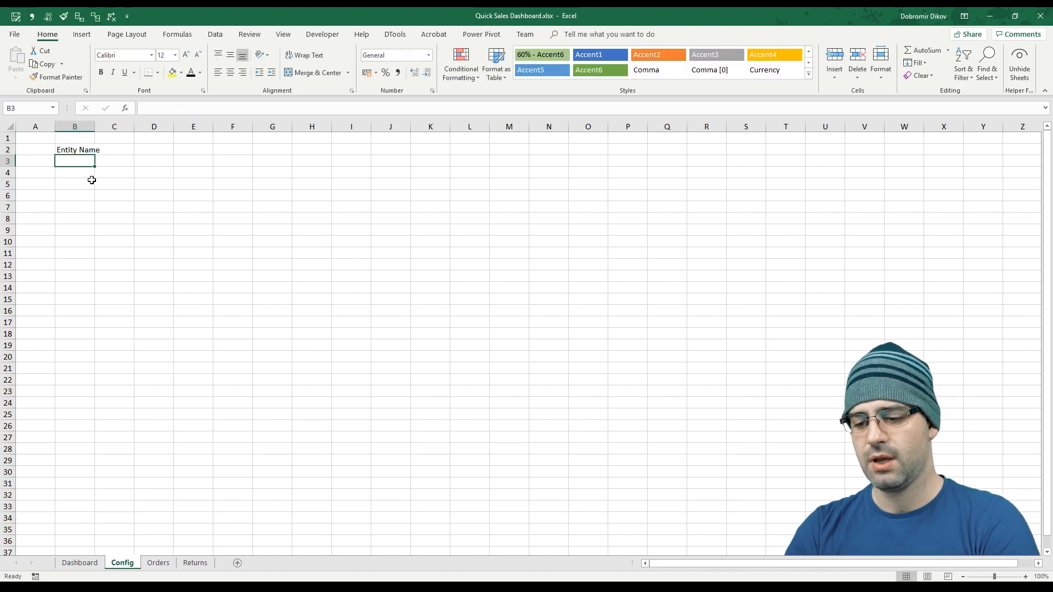
pyautogui.write('Date')
pyautogui.press('Return')
pyautogui.press('Up')
pyautogui.press('Up')
pyautogui.press('Right')
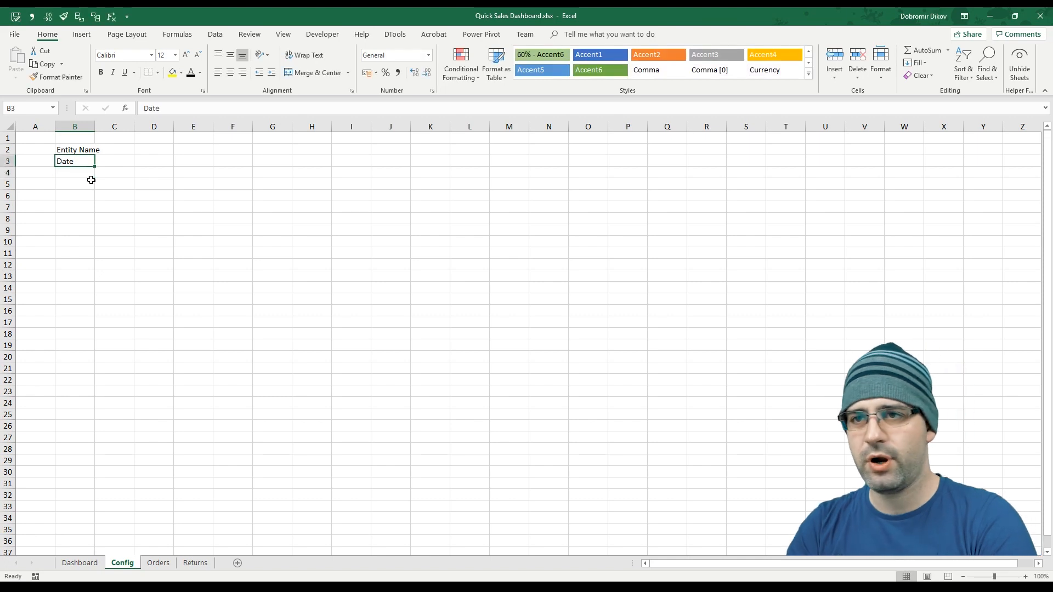
# - Enter Brother Lemon LLC as the entity name in C2 of the Config sheet
pyautogui.write('Brother Lemon LLC')
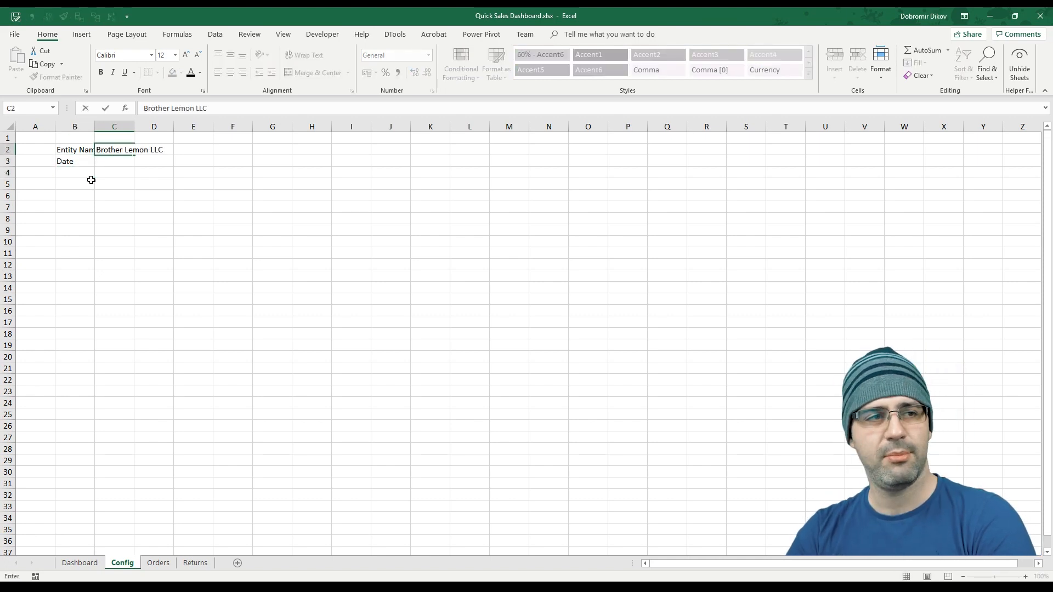
pyautogui.press('Return')
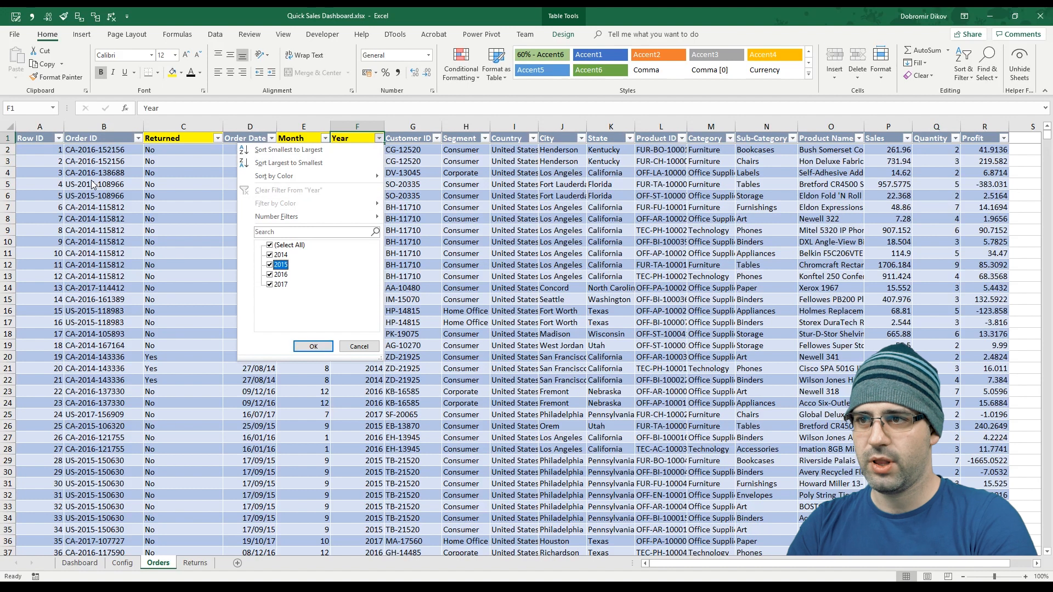
# - Check the years in the Orders table's Year filter and enter 31/12/2017 as the date in C3 of the Config sheet
pyautogui.press('Up')
pyautogui.press('Down')
pyautogui.press('Down')
pyautogui.press('Down')
pyautogui.press('Escape')
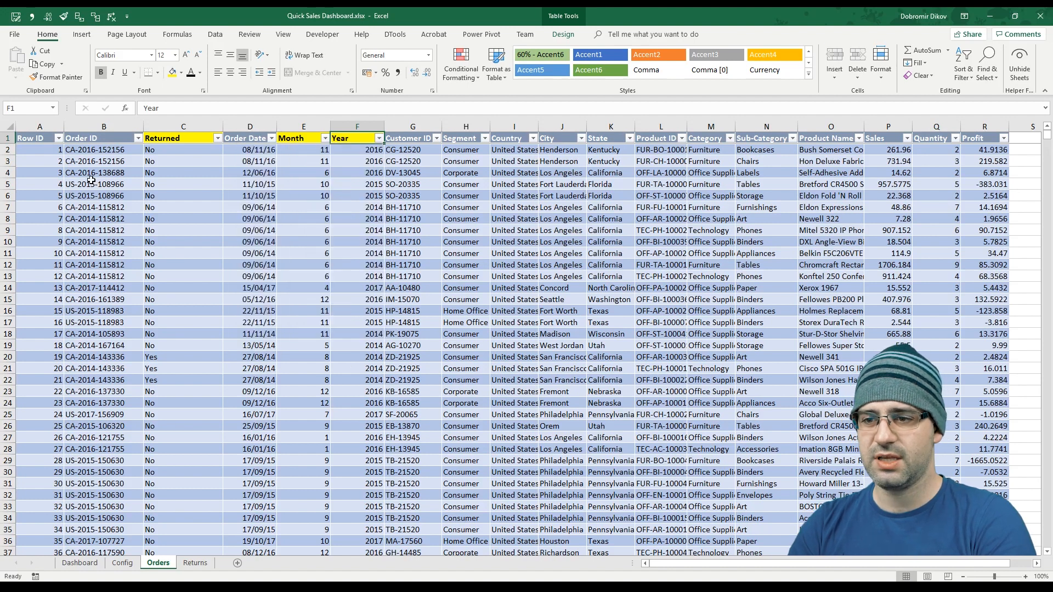
pyautogui.hotkey('ctrl', 'pageup')
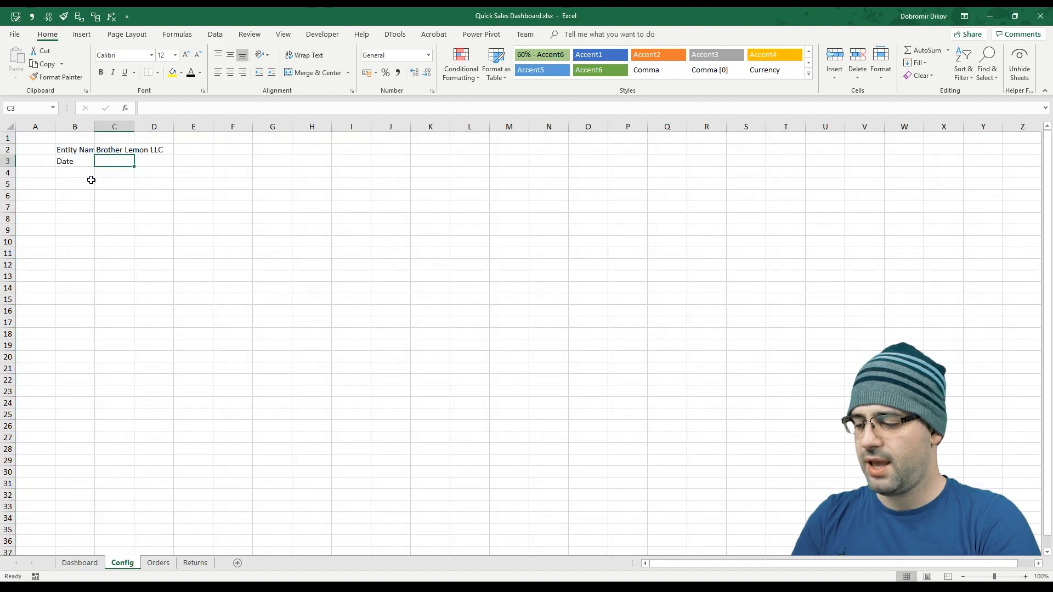
pyautogui.write('31122017')
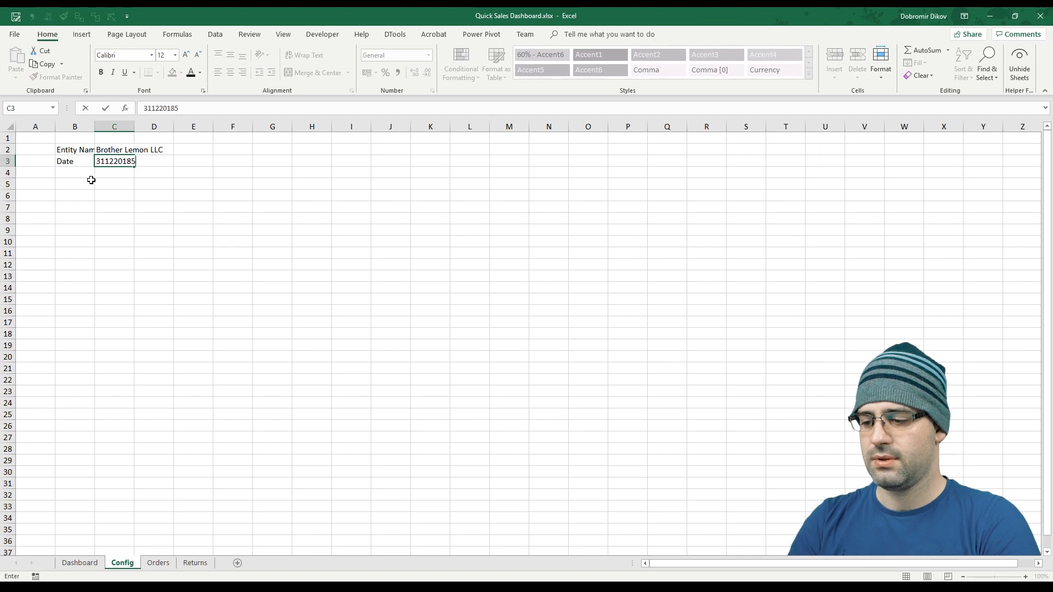
pyautogui.hotkey('ctrl', 'Return')
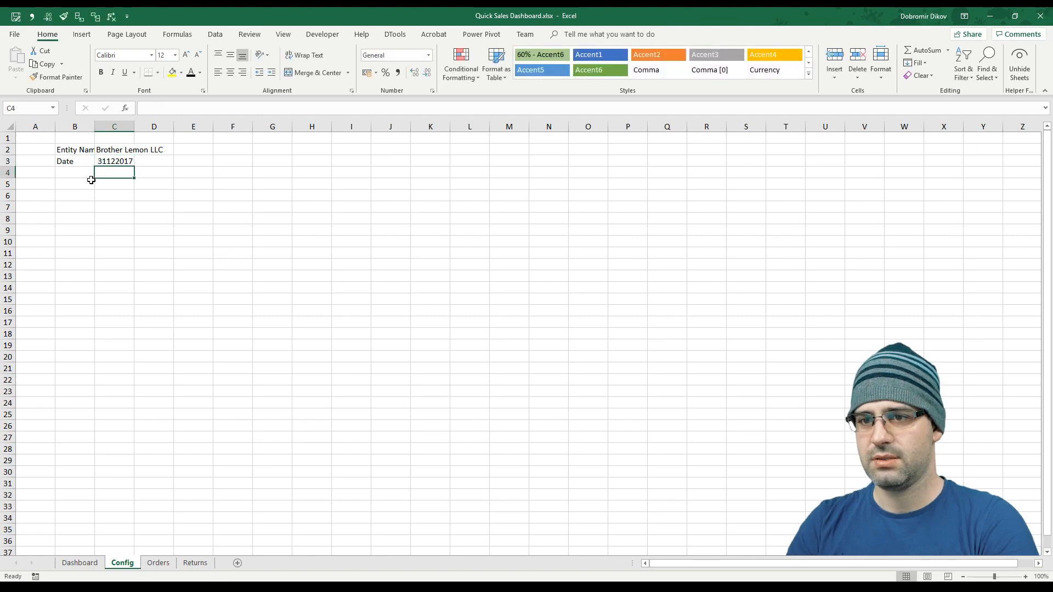
pyautogui.press('F2')
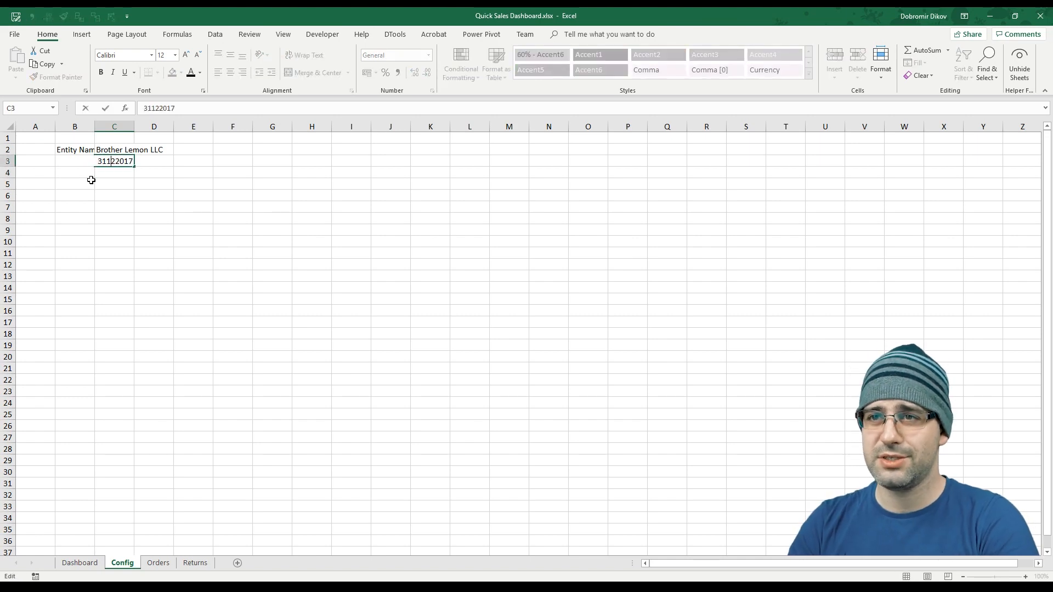
pyautogui.write('/')
pyautogui.press('Right')
pyautogui.press('Right')
pyautogui.write('/')
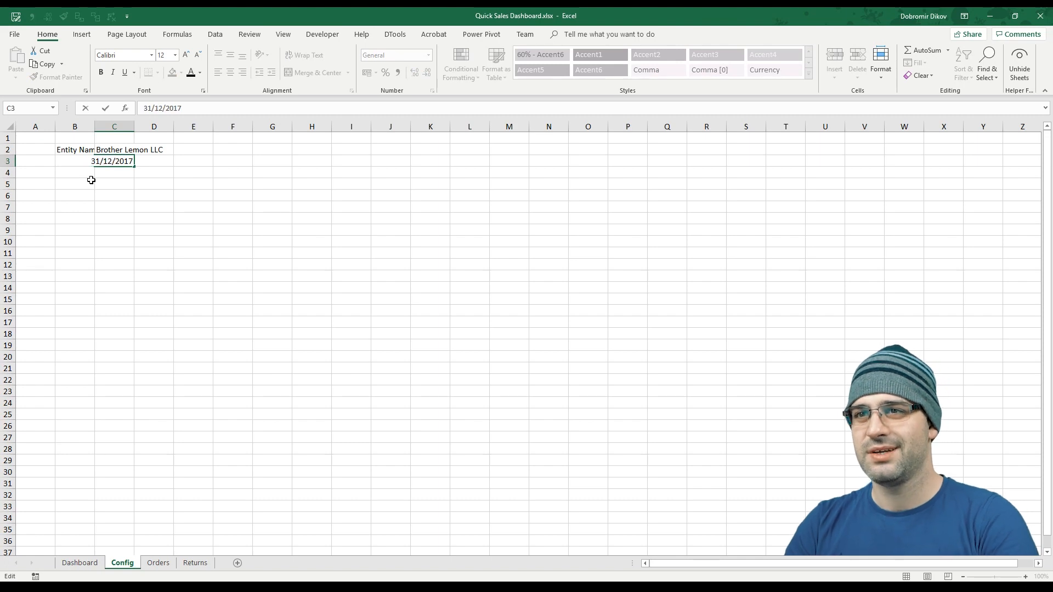
pyautogui.press('Return')
pyautogui.press('Up')
# - Add the label Dashboard Name in B4 with the value Sales Dashboard in C4
pyautogui.click(91, 175)
pyautogui.write('Dashboard')
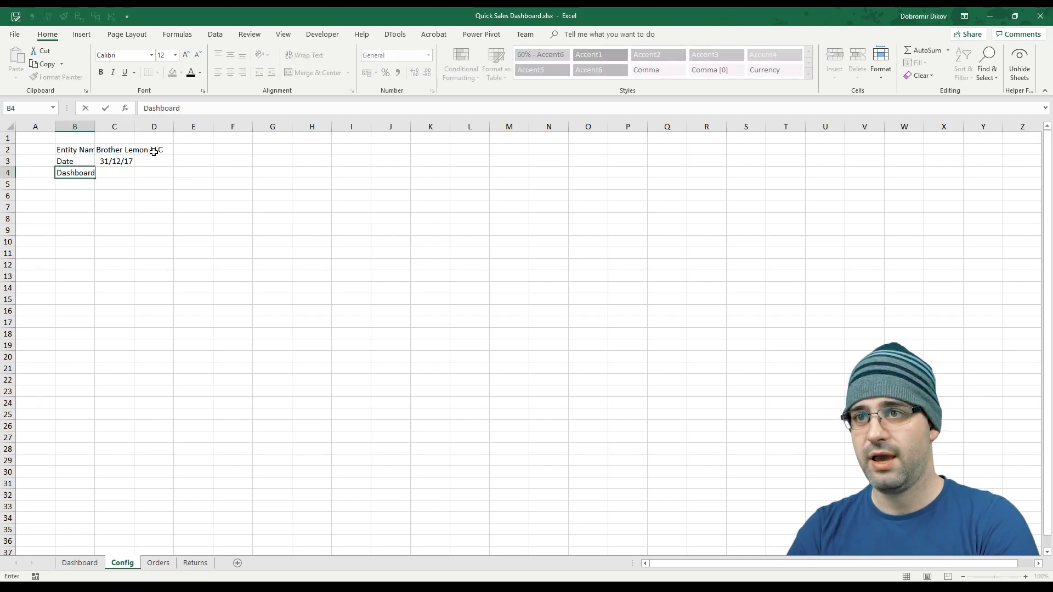
pyautogui.write(' Name')
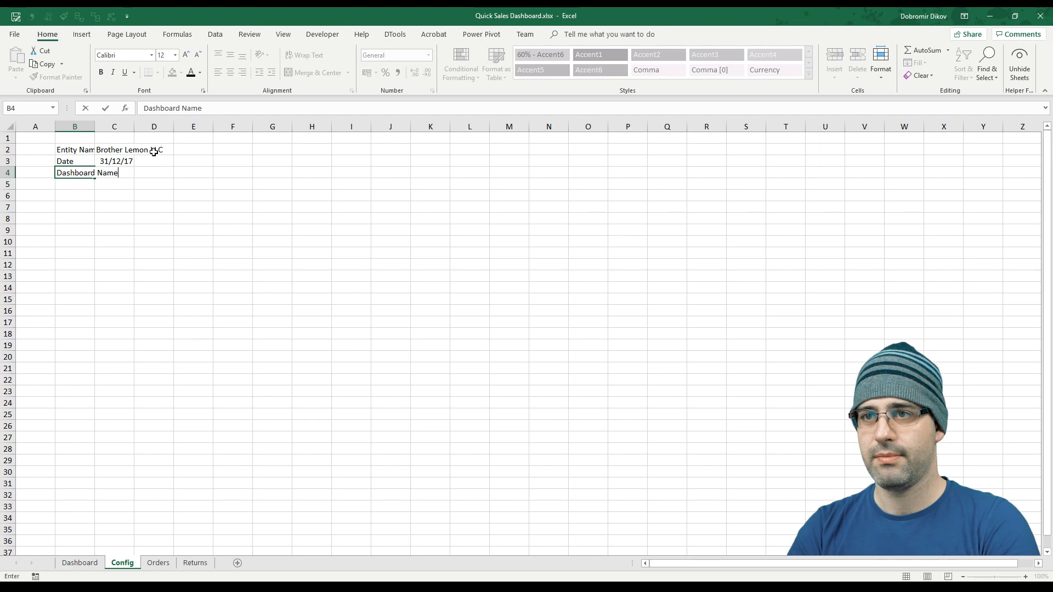
pyautogui.press('Return')
pyautogui.press('Up')
pyautogui.press('Right')
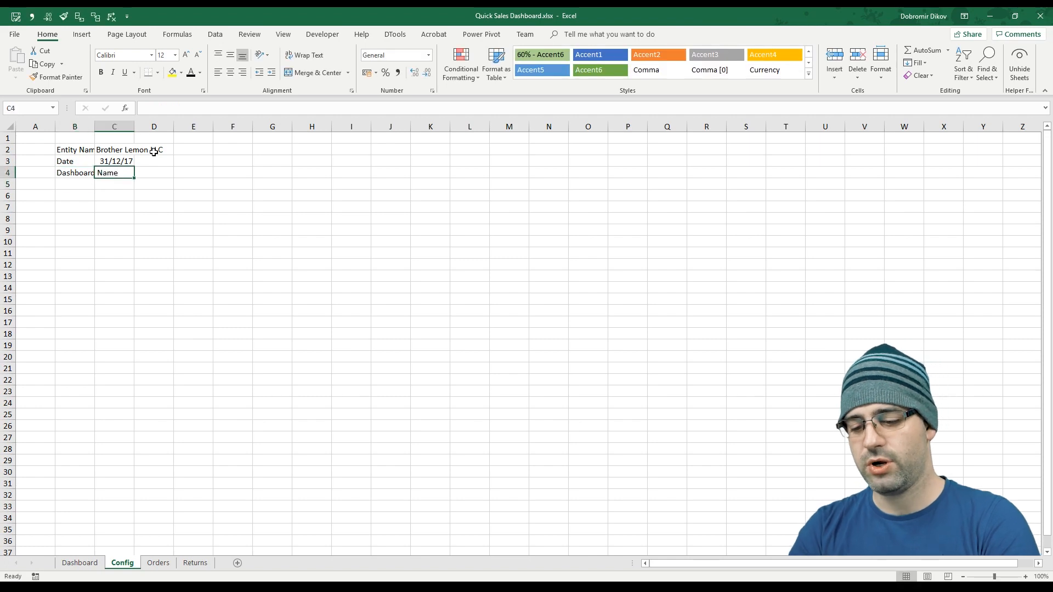
pyautogui.write('Sales Da')
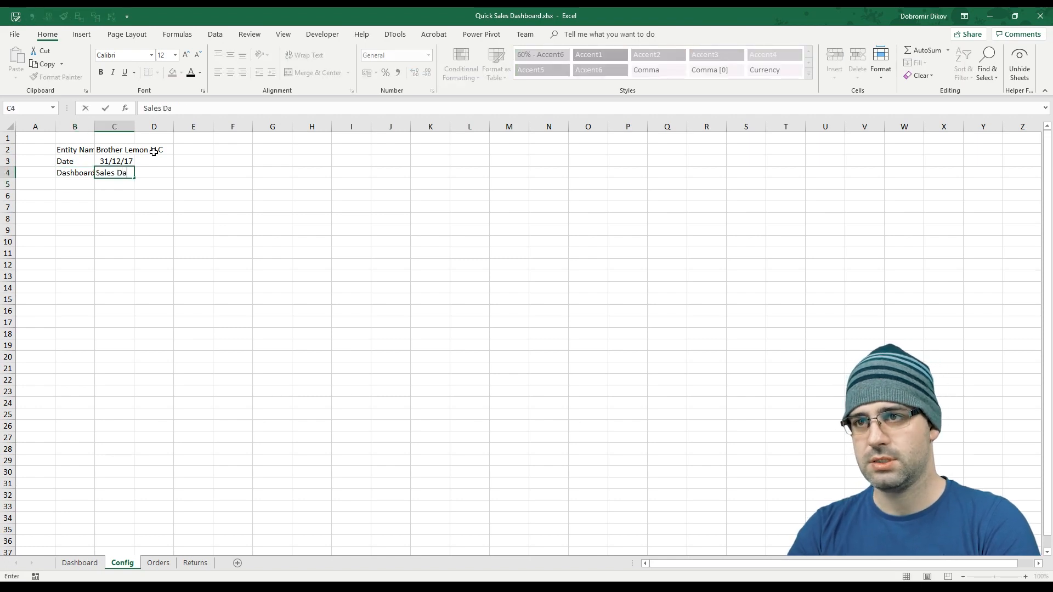
pyautogui.write('shboard')
pyautogui.press('Return')
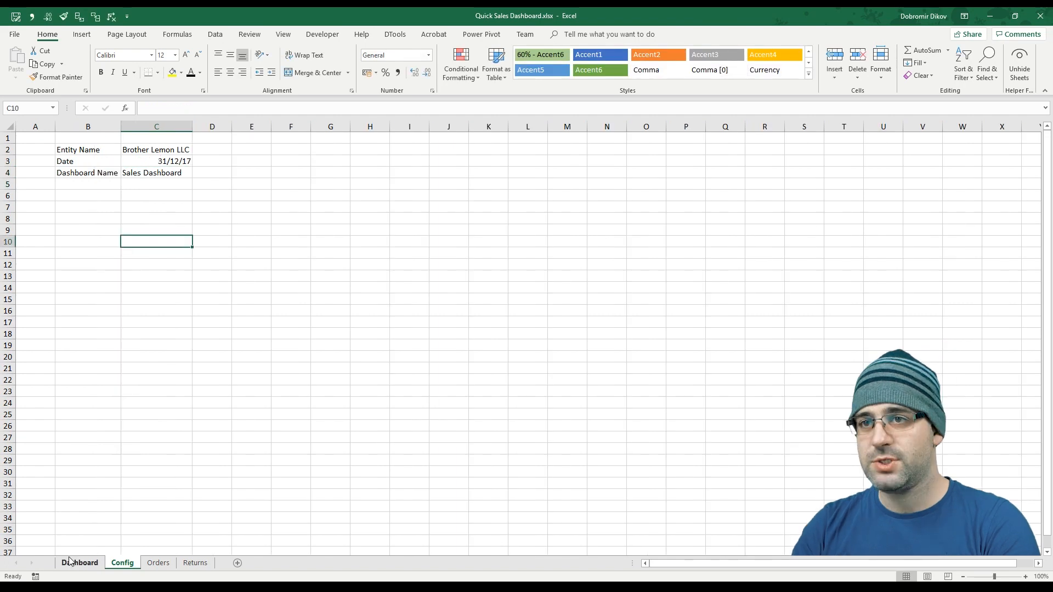
# - Draw a text box about 7.5 cm wide and 1.6 cm high over B2:E4 on the Dashboard sheet
pyautogui.click(79, 563)
pyautogui.click(75, 150)
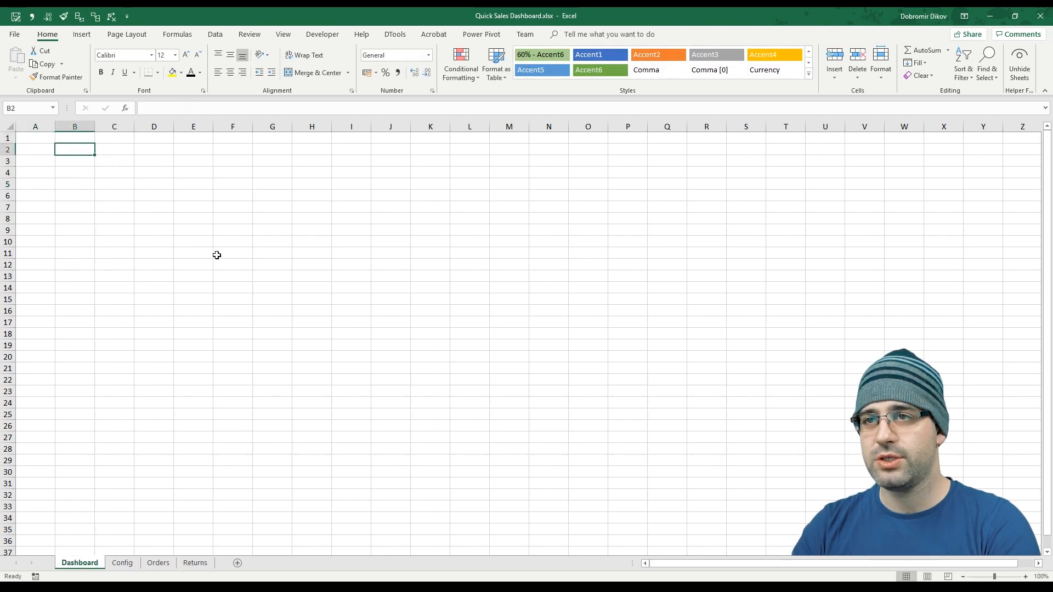
pyautogui.click(88, 34)
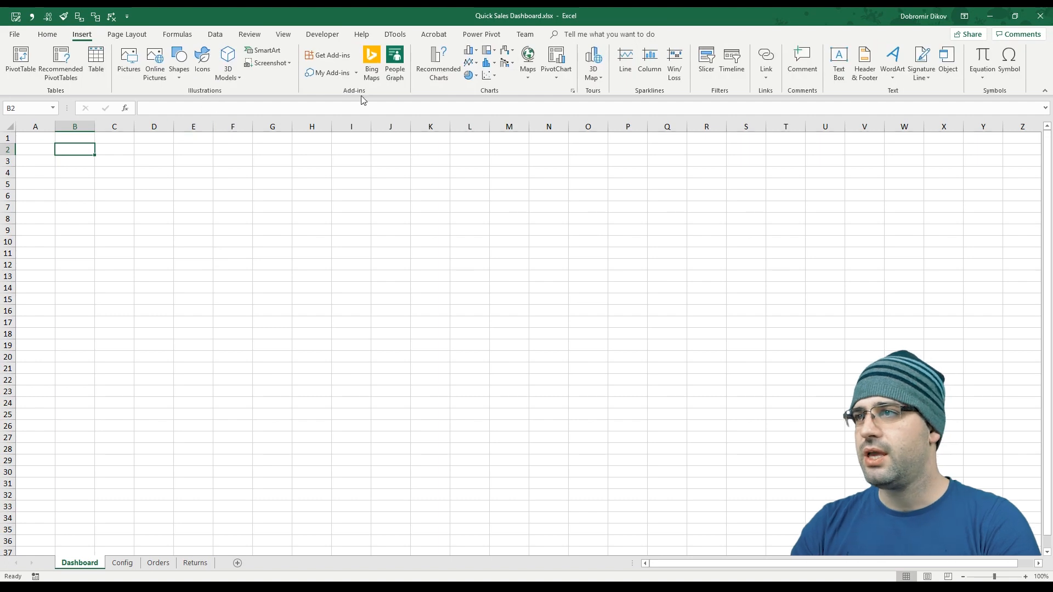
pyautogui.click(838, 63)
pyautogui.moveTo(55, 144); pyautogui.dragTo(211, 178)
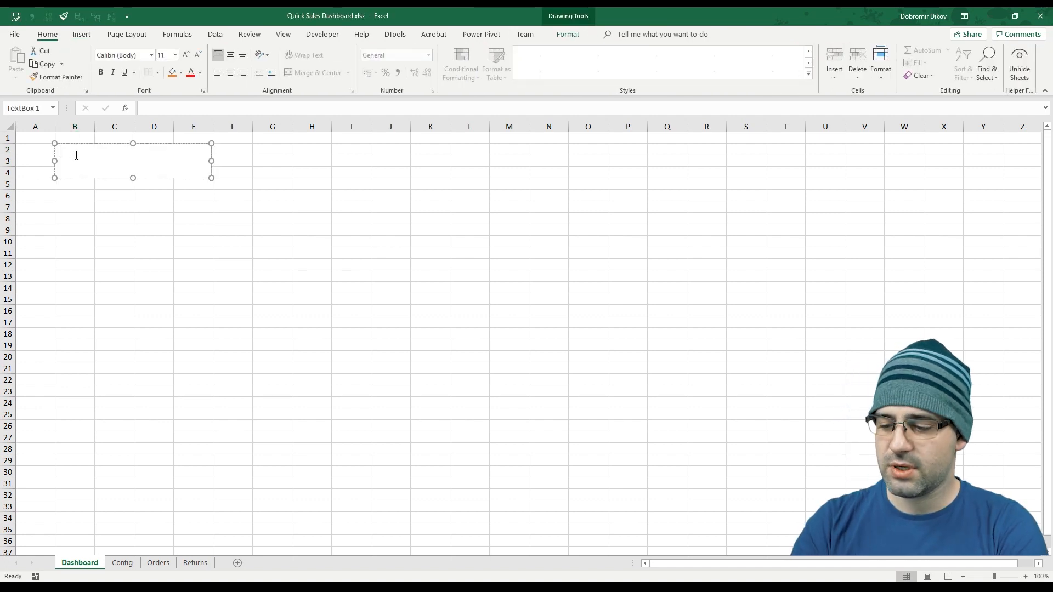
# - Link the text box to the entity name with the formula =Config!C2
pyautogui.click(208, 110)
pyautogui.write('=')
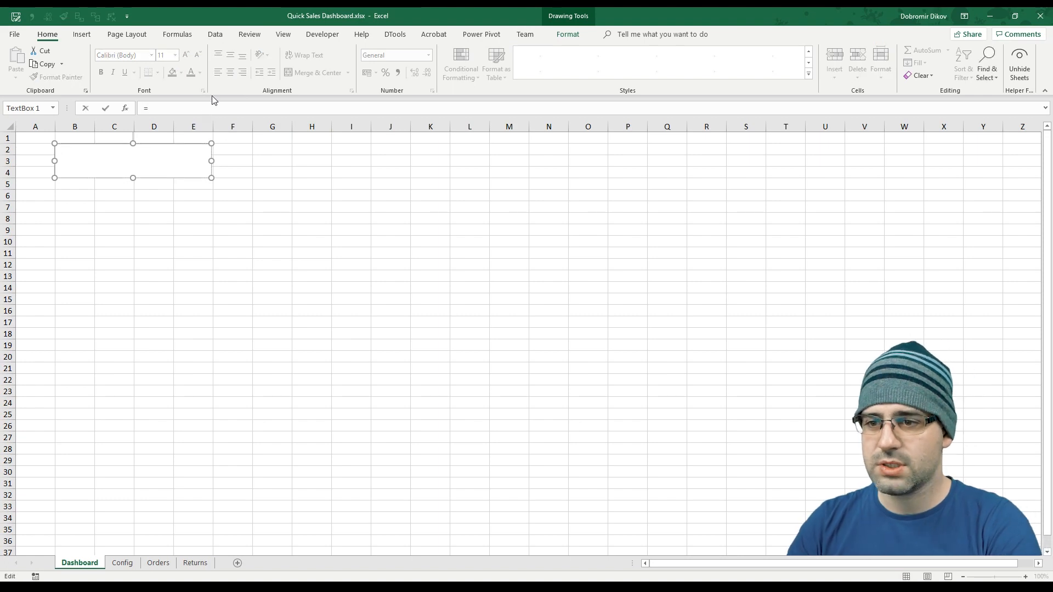
pyautogui.click(123, 563)
pyautogui.click(134, 147)
pyautogui.press('Return')
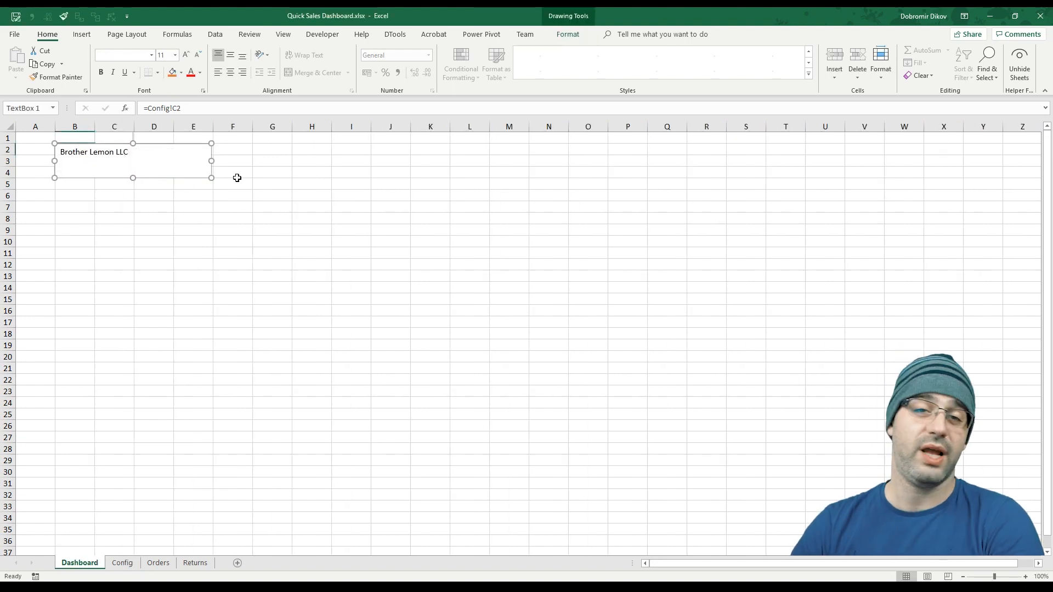
# - Remove the text box outline and fill the box with a light blue theme color
pyautogui.click(568, 34)
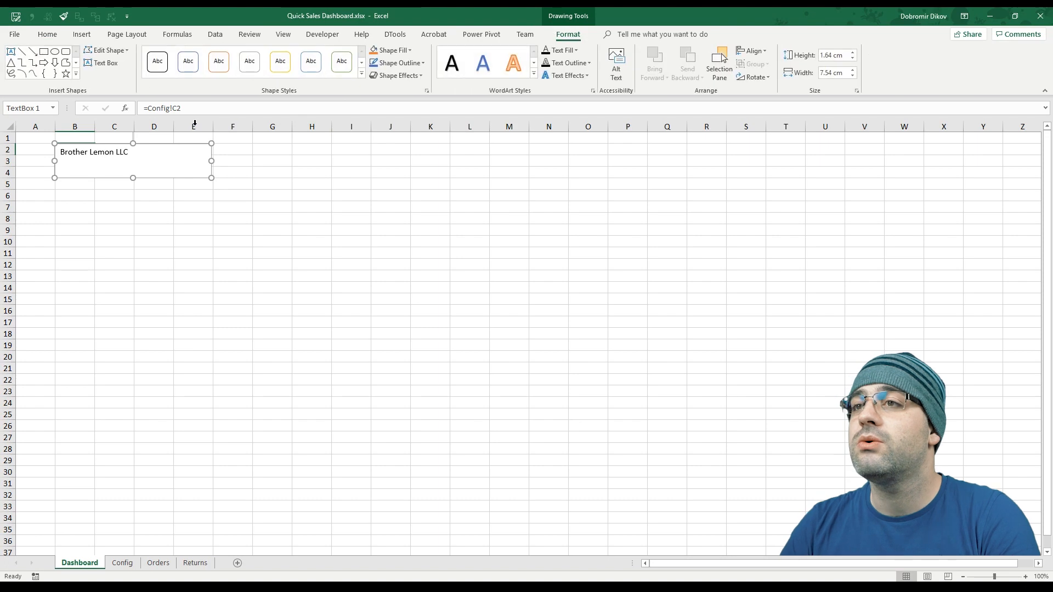
pyautogui.click(422, 64)
pyautogui.click(389, 172)
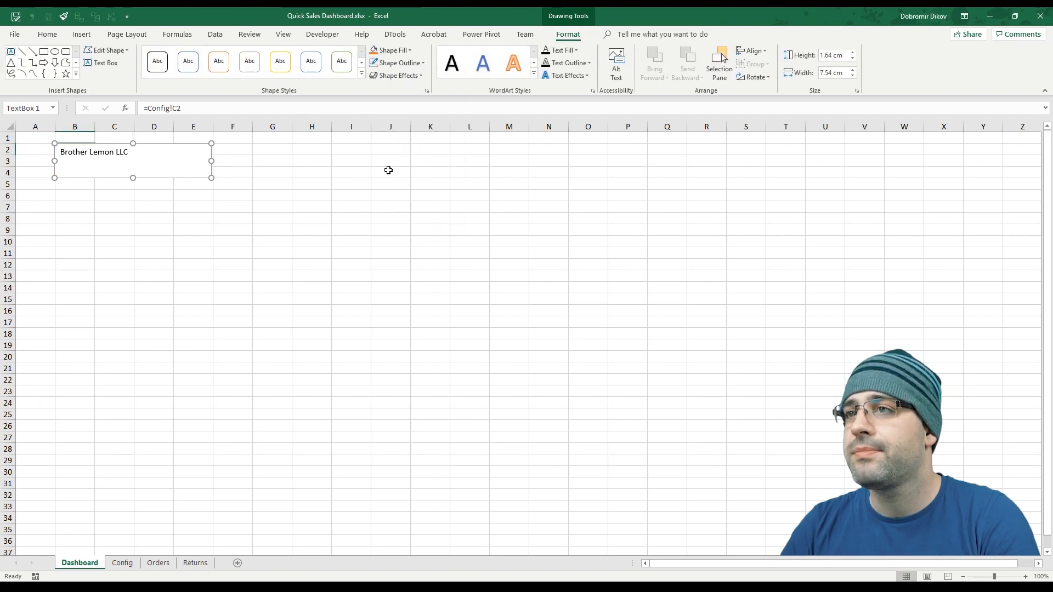
pyautogui.click(410, 55)
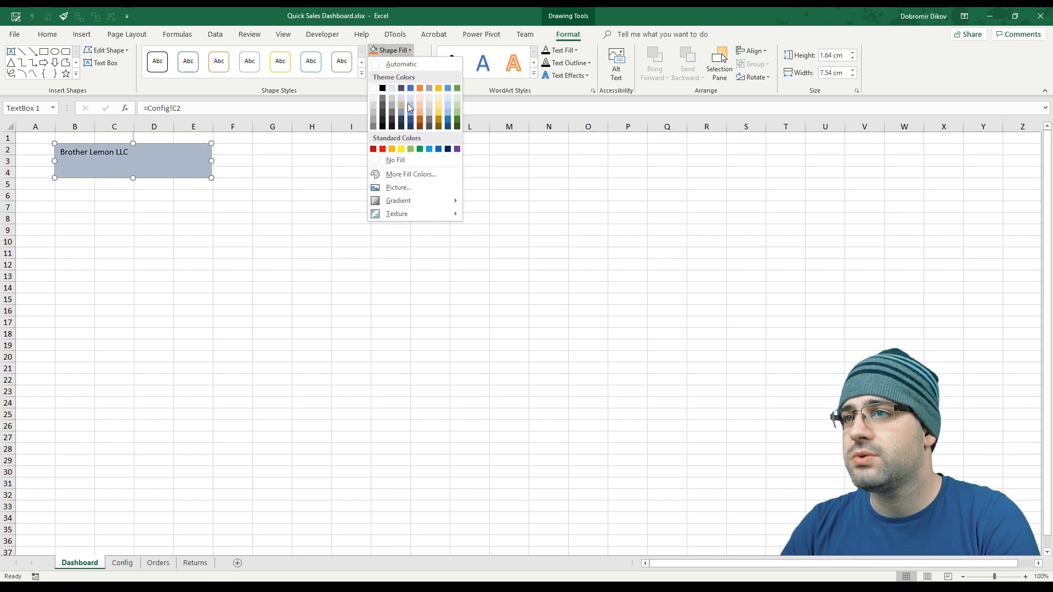
pyautogui.click(411, 109)
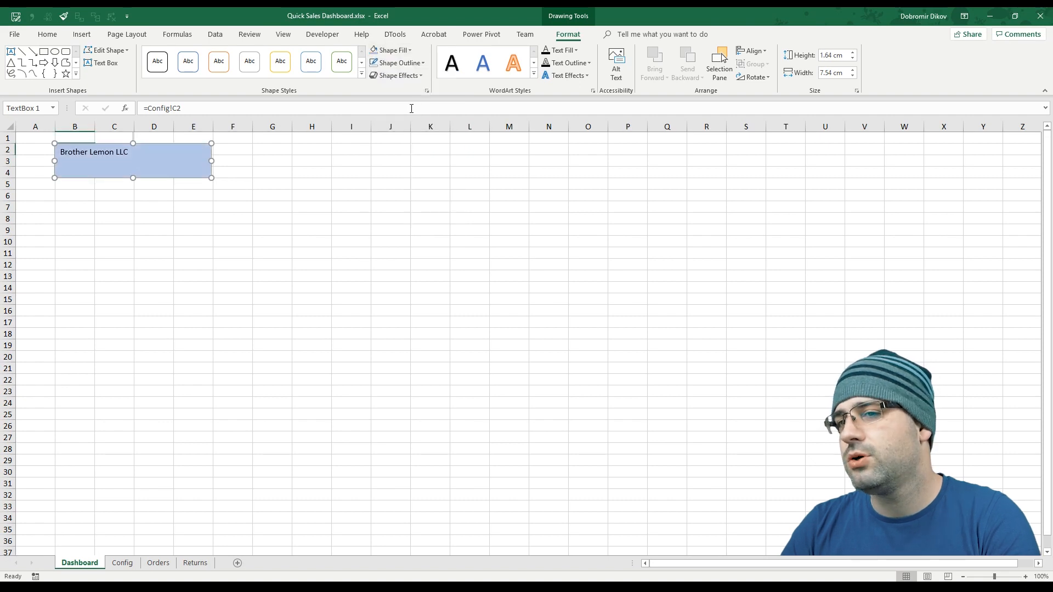
# - Fill A1:T62 of the Dashboard sheet with a paler blue than the text box and narrow column A to a slim margin
pyautogui.moveTo(36, 140)
pyautogui.mouseDown()
pyautogui.moveTo(429, 280)
pyautogui.moveTo(790, 551)
pyautogui.moveTo(463, 351)
pyautogui.mouseUp()
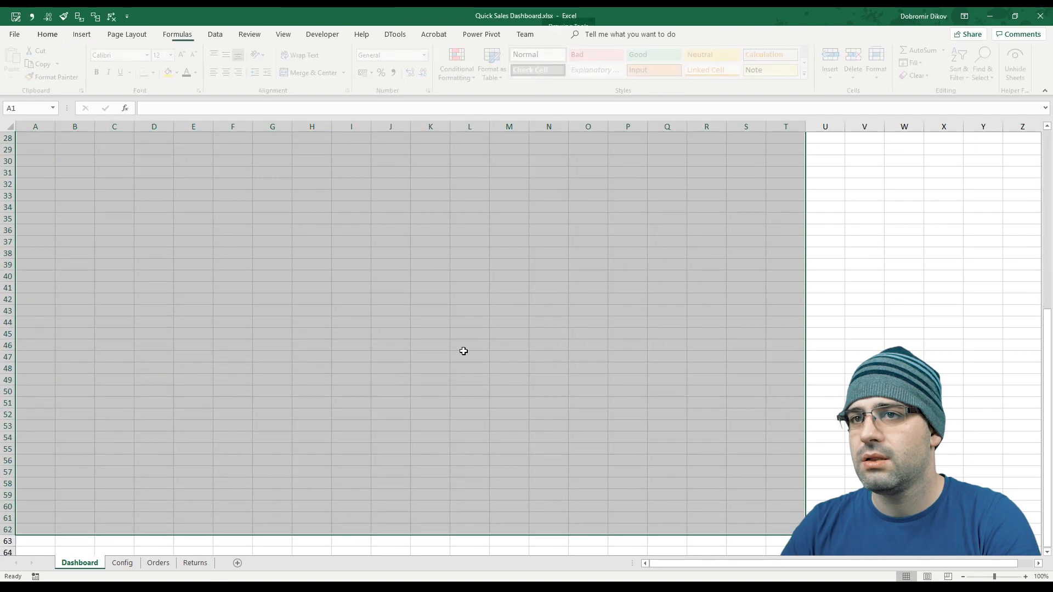
pyautogui.scroll(9, 340, 322)
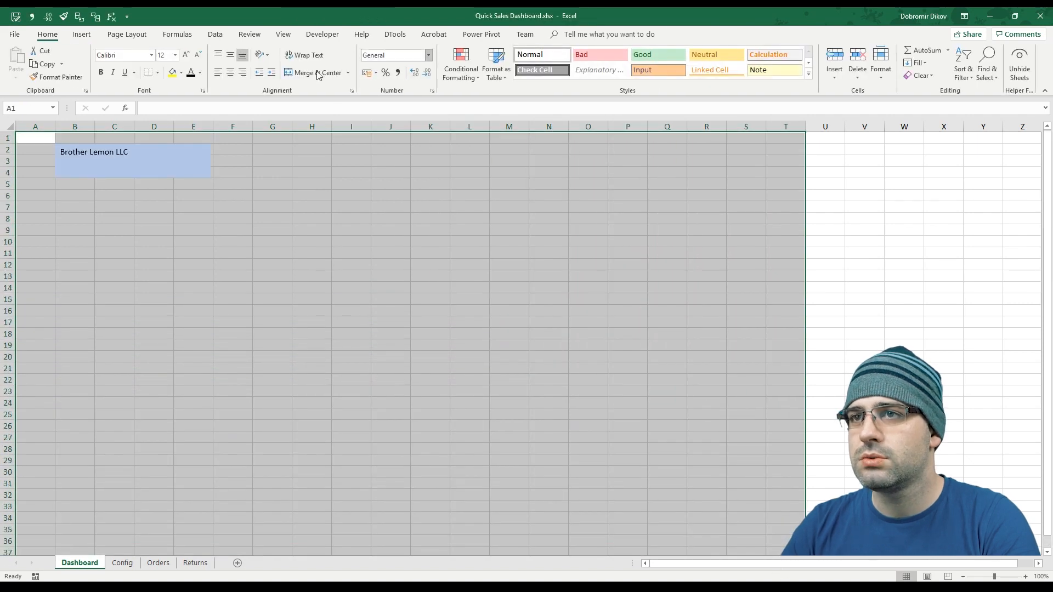
pyautogui.click(181, 74)
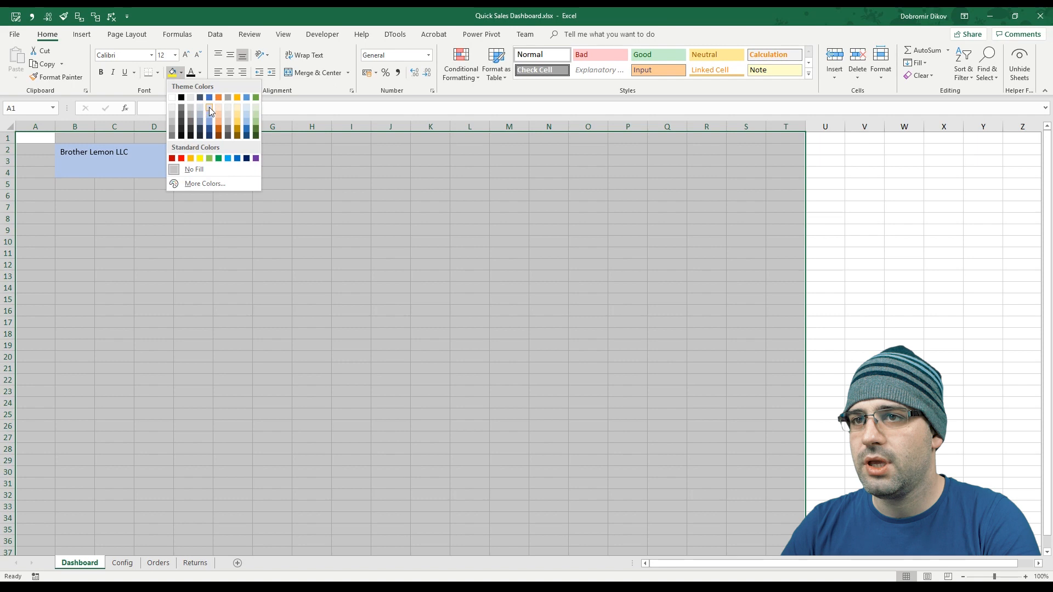
pyautogui.click(211, 111)
pyautogui.click(258, 161)
pyautogui.click(169, 170)
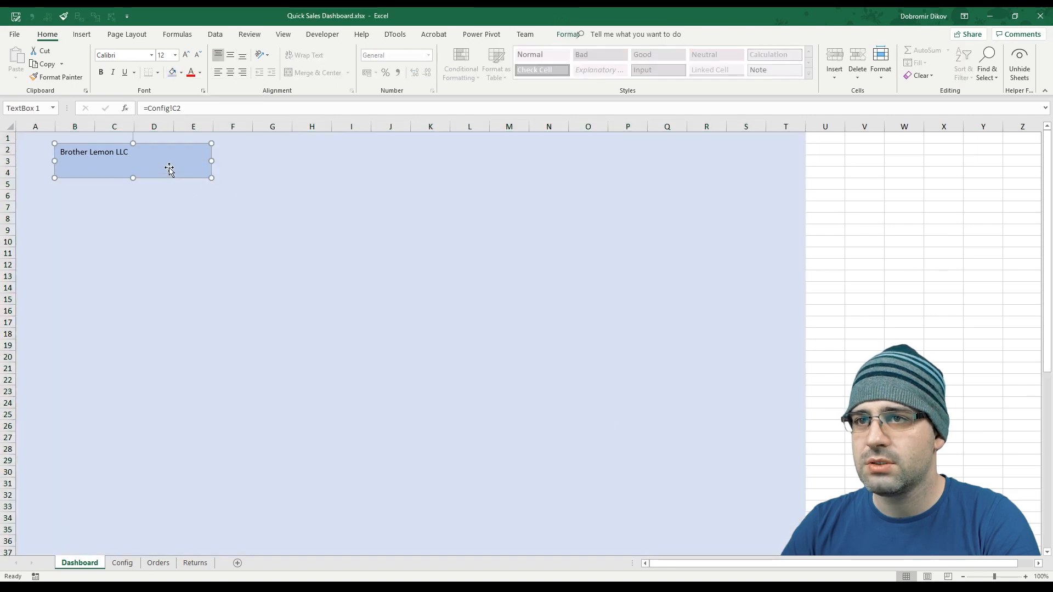
pyautogui.moveTo(55, 127); pyautogui.dragTo(29, 131)
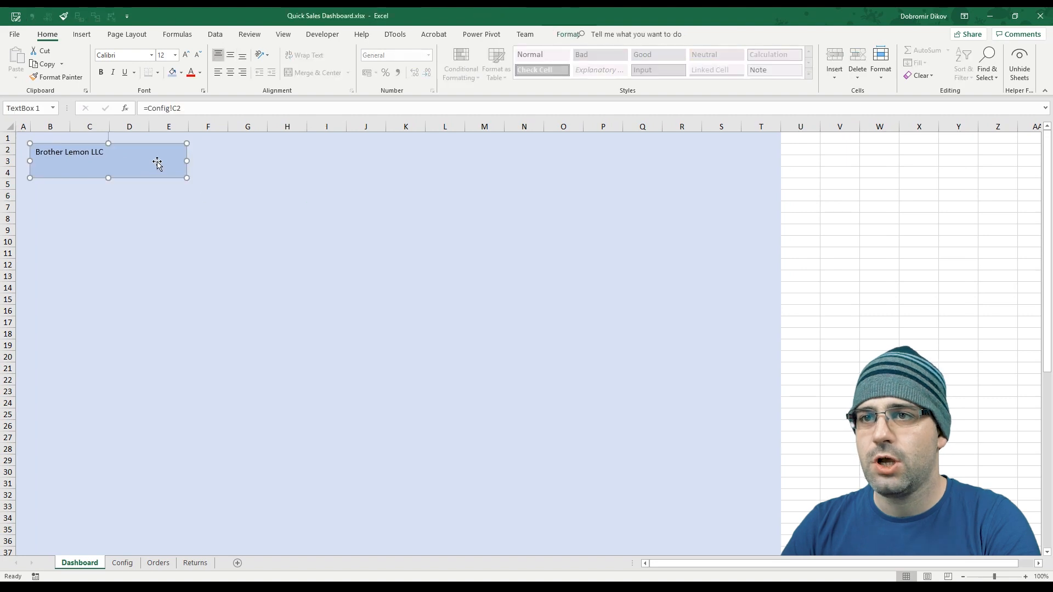
# - Enlarge the entity name text to size 24 and center it horizontally and vertically in its box
pyautogui.click(186, 55)
pyautogui.click(186, 55)
pyautogui.click(187, 55)
pyautogui.click(230, 71)
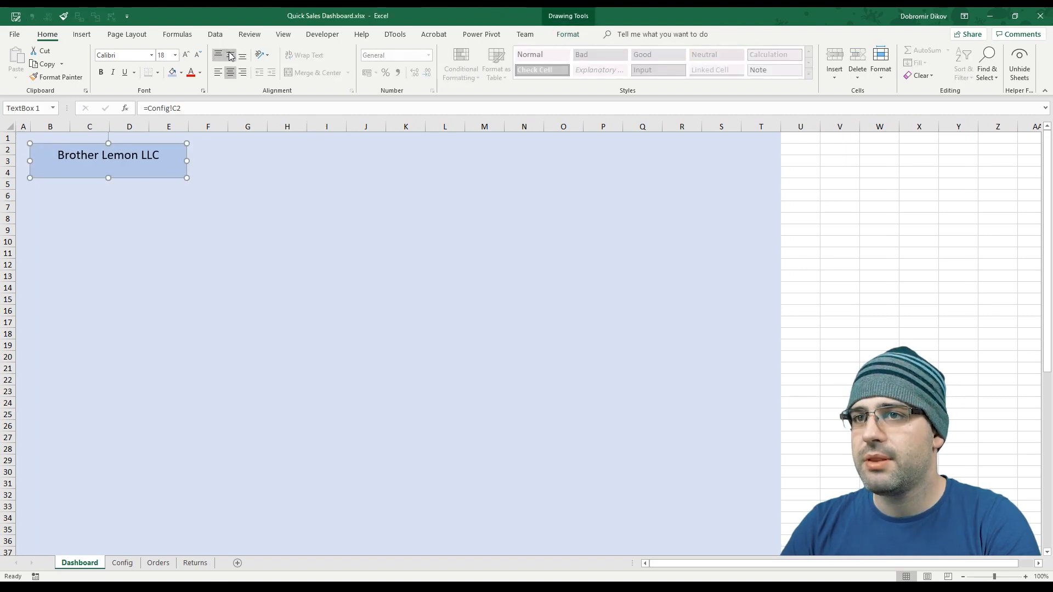
pyautogui.click(231, 56)
pyautogui.click(186, 55)
pyautogui.click(186, 55)
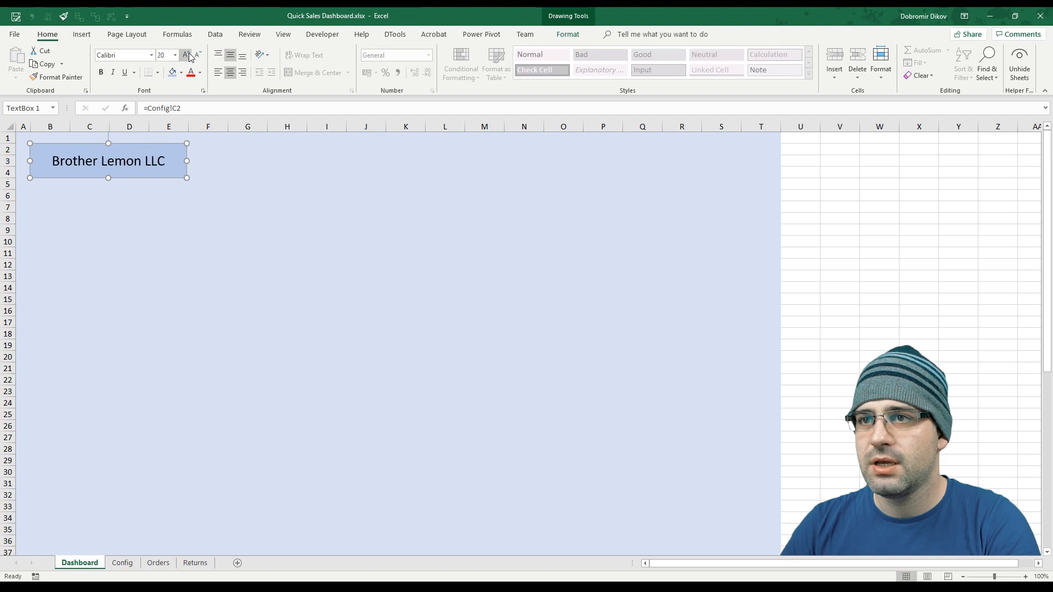
pyautogui.click(187, 55)
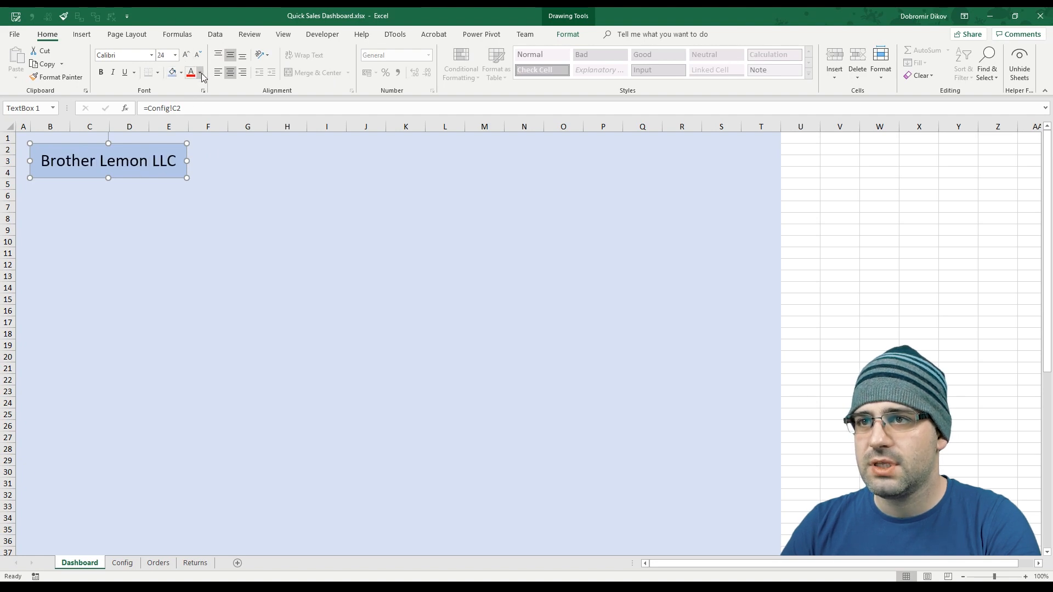
# - Color the entity name text dark blue and reduce the text box height slightly from its lower edge
pyautogui.click(200, 72)
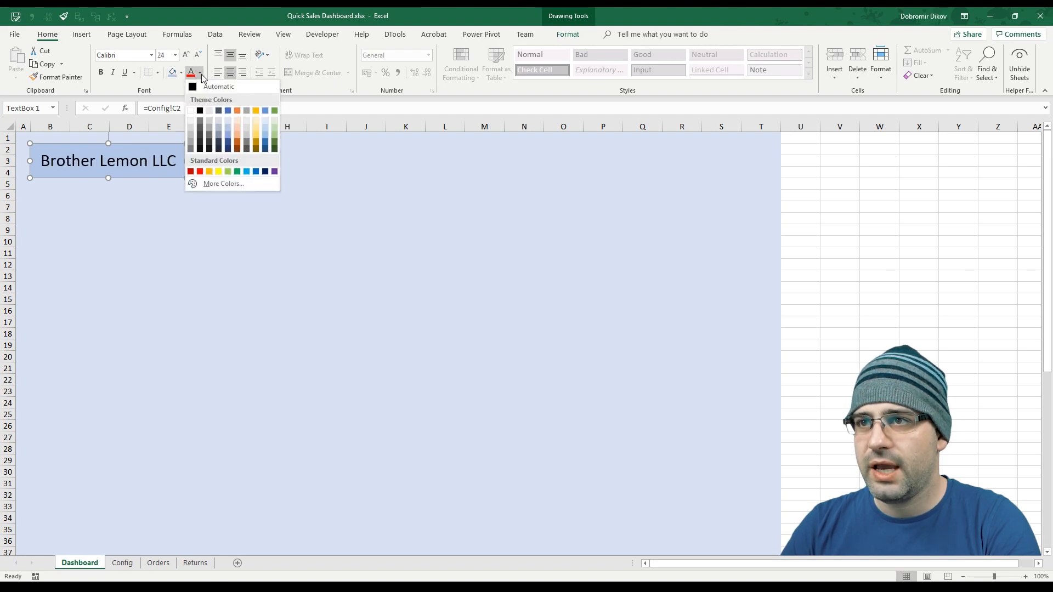
pyautogui.click(228, 143)
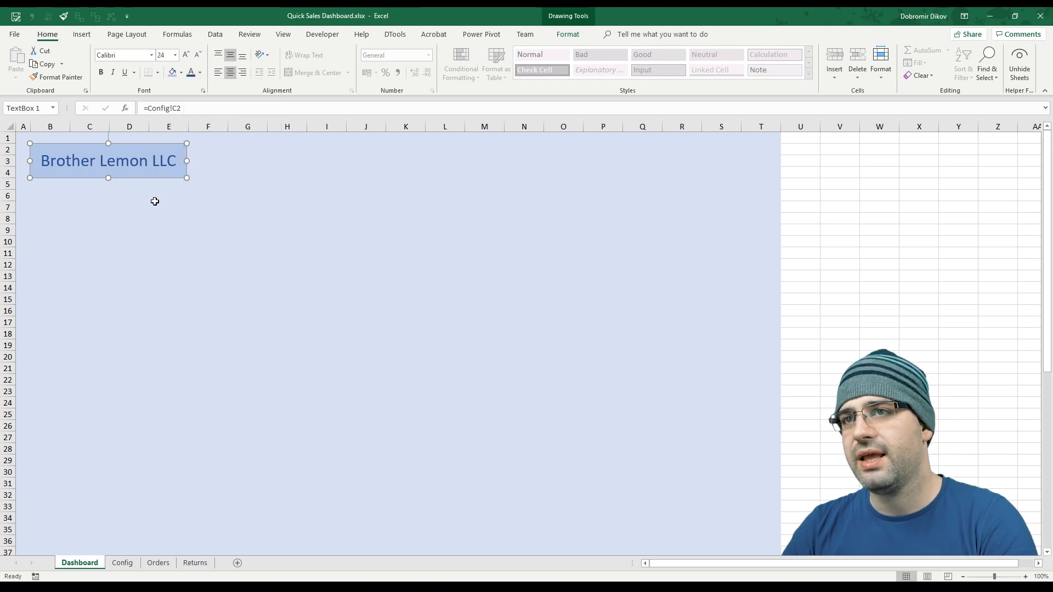
pyautogui.moveTo(108, 178); pyautogui.dragTo(111, 171)
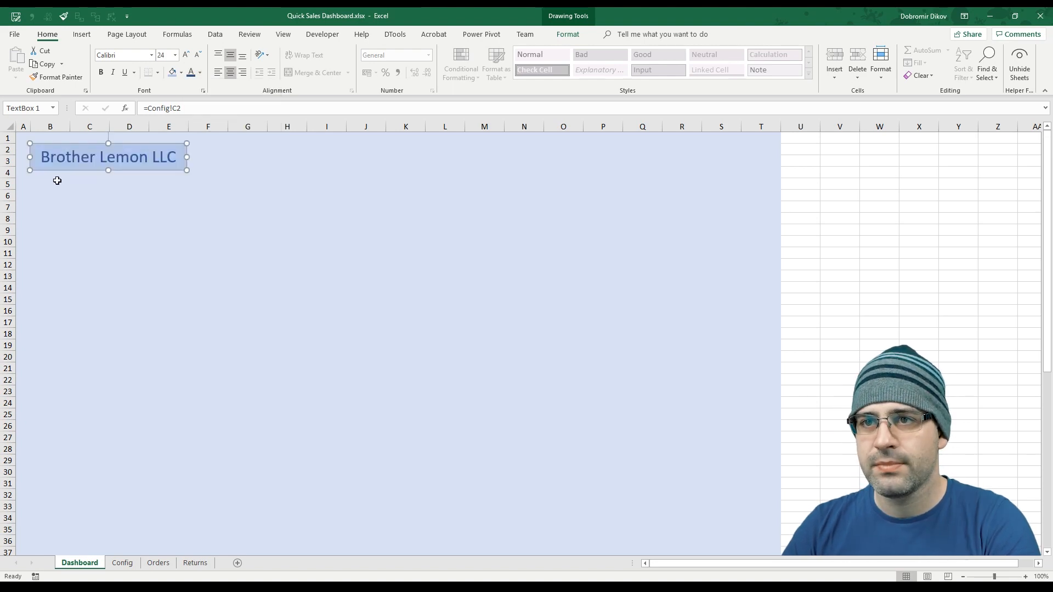
# - Link cell B5 of the Dashboard sheet to the dashboard name in Config!C4
pyautogui.click(40, 184)
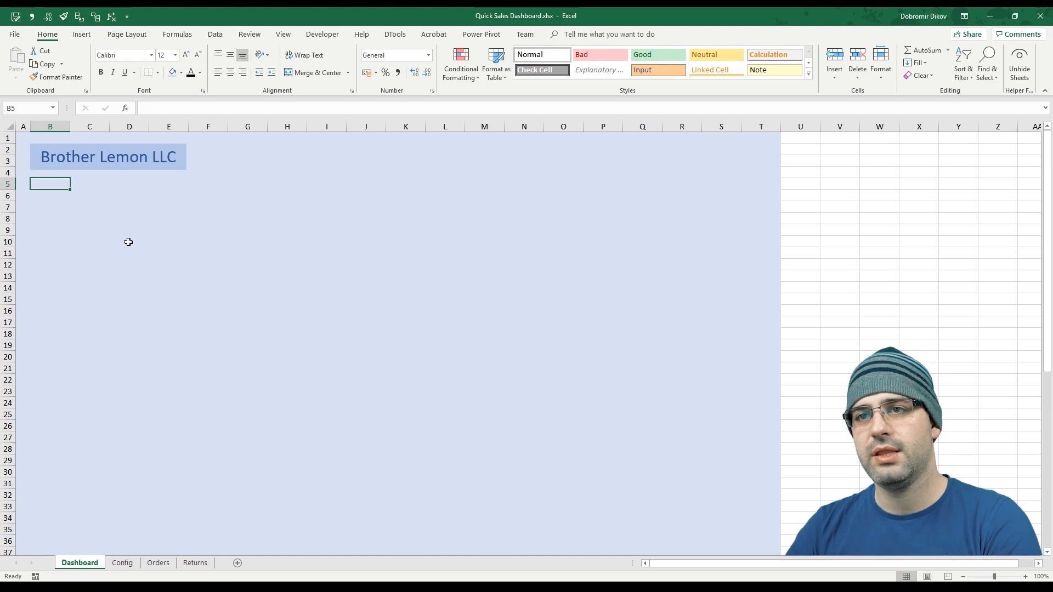
pyautogui.write('=')
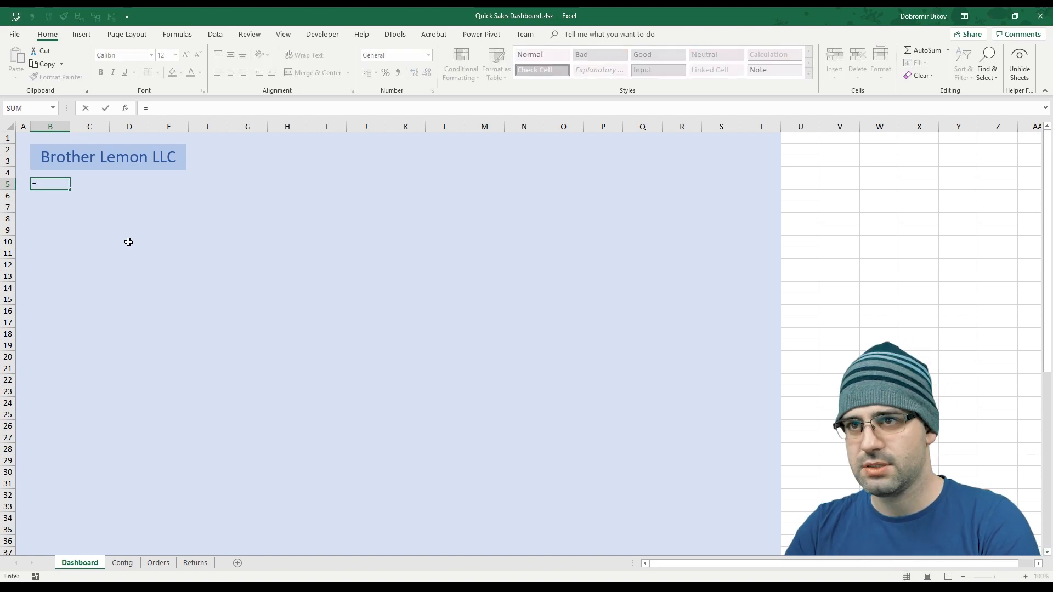
pyautogui.hotkey('ctrl', 'pagedown')
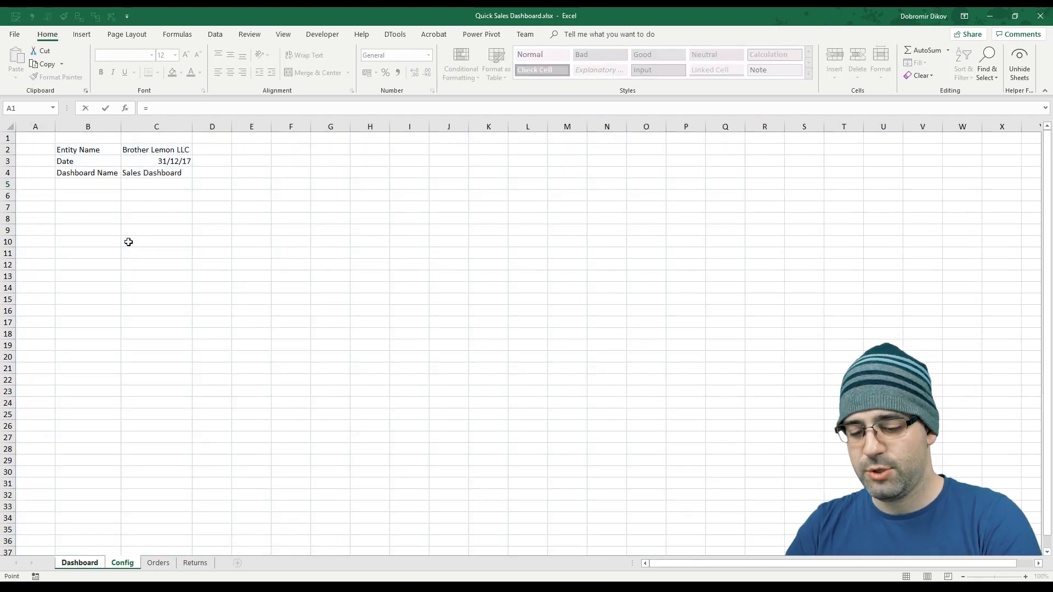
pyautogui.press('Down')
pyautogui.press('Down')
pyautogui.press('Right')
pyautogui.press('Right')
pyautogui.press('Down')
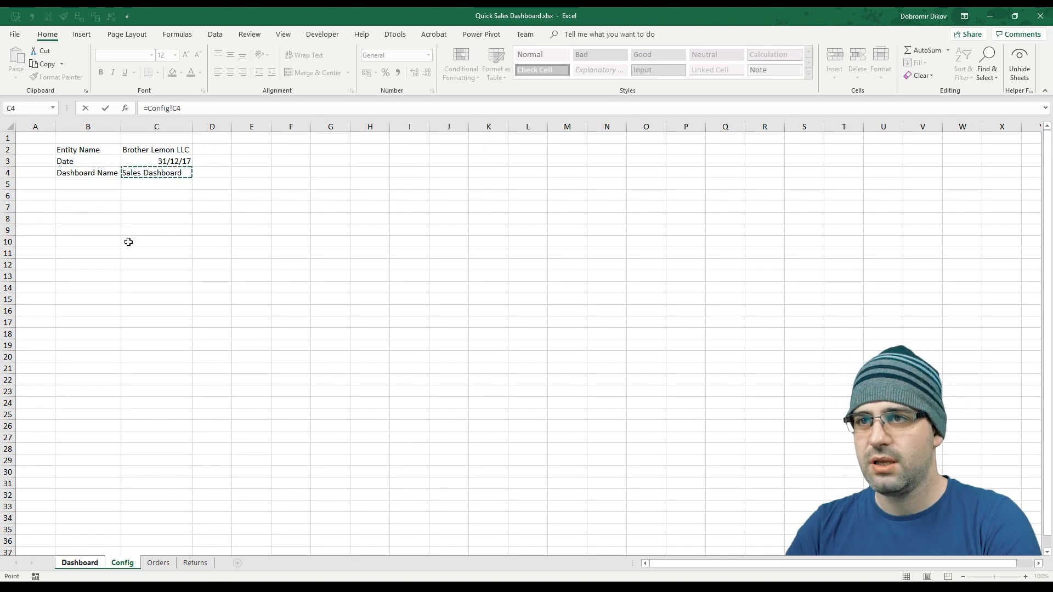
pyautogui.press('Return')
# - Format the Sales Dashboard title in B5 as bold, size 18, light blue, and shrink row 4 to a thin gap
pyautogui.press('Up')
pyautogui.hotkey('ctrl', 'b')
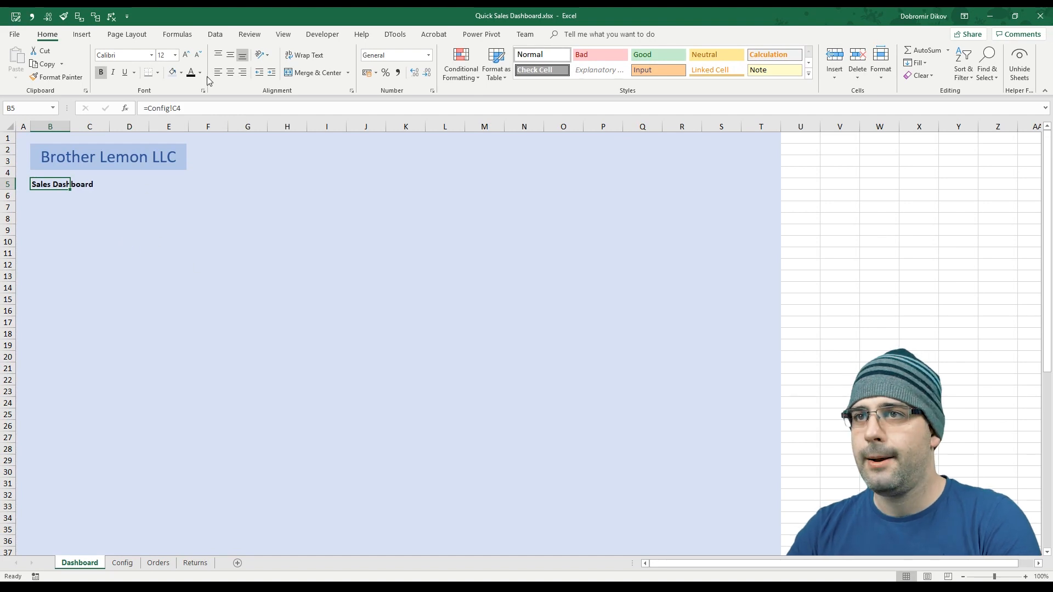
pyautogui.click(187, 54)
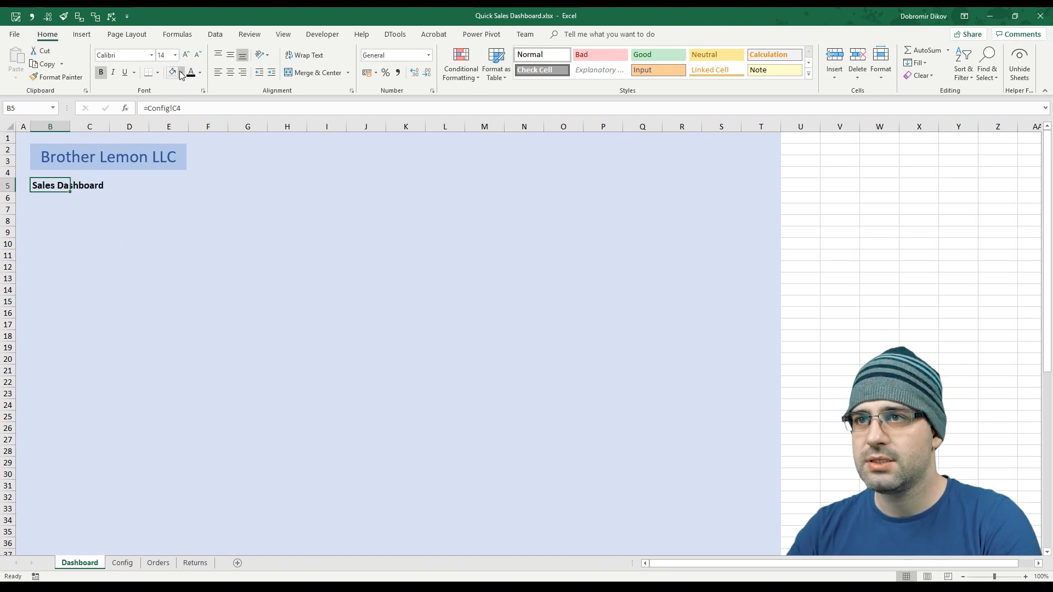
pyautogui.click(182, 73)
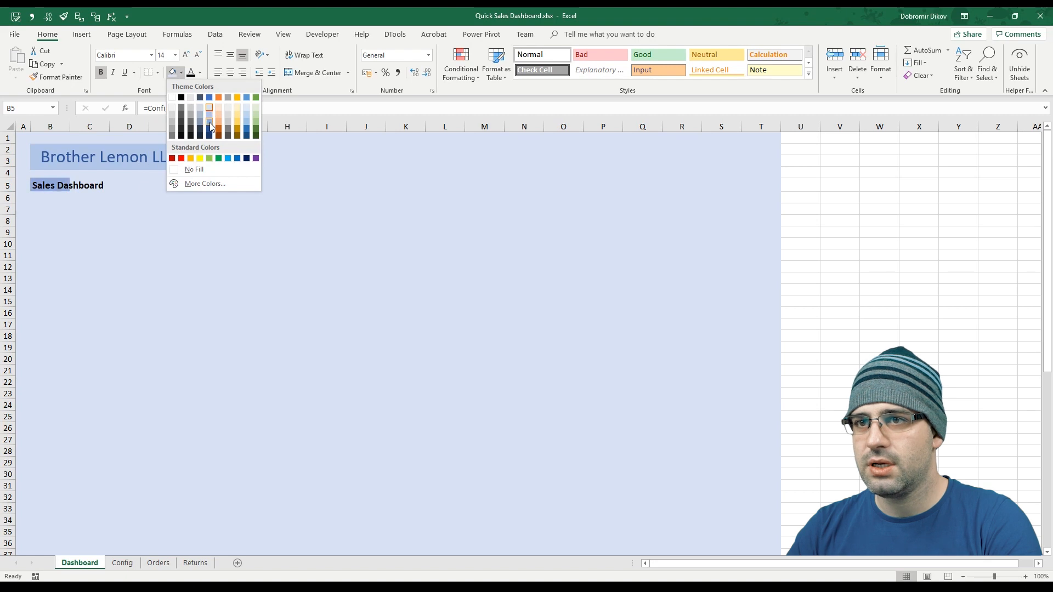
pyautogui.click(200, 72)
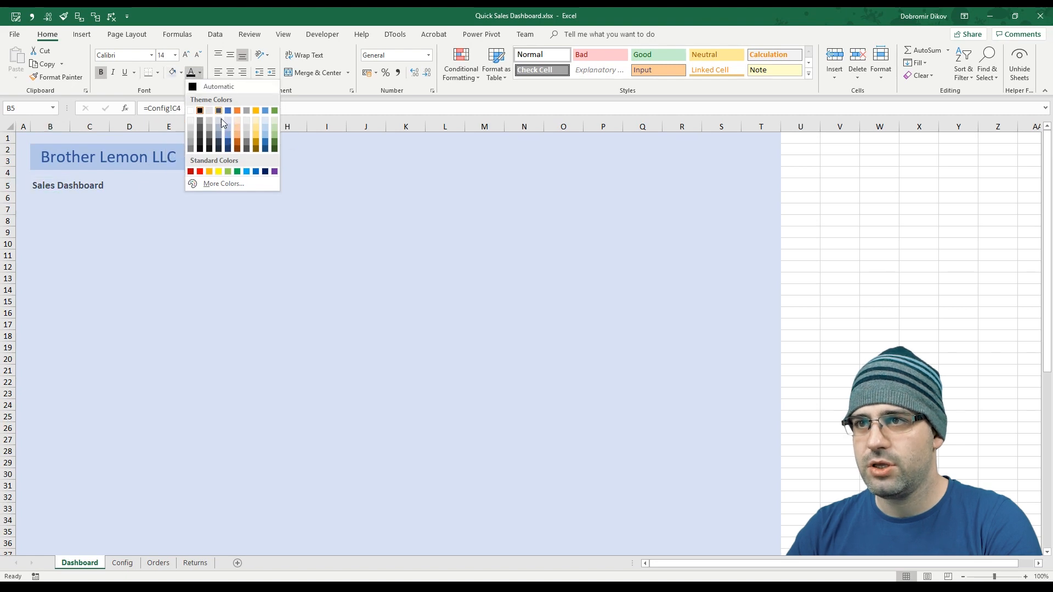
pyautogui.click(229, 140)
pyautogui.click(186, 54)
pyautogui.click(186, 54)
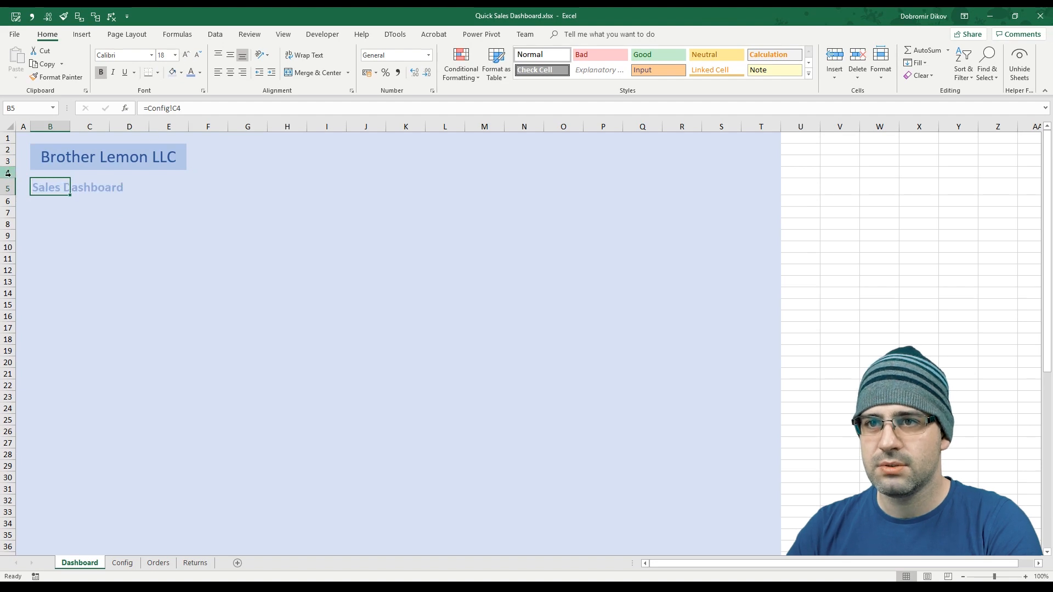
pyautogui.moveTo(11, 178); pyautogui.dragTo(12, 170)
pyautogui.click(58, 200)
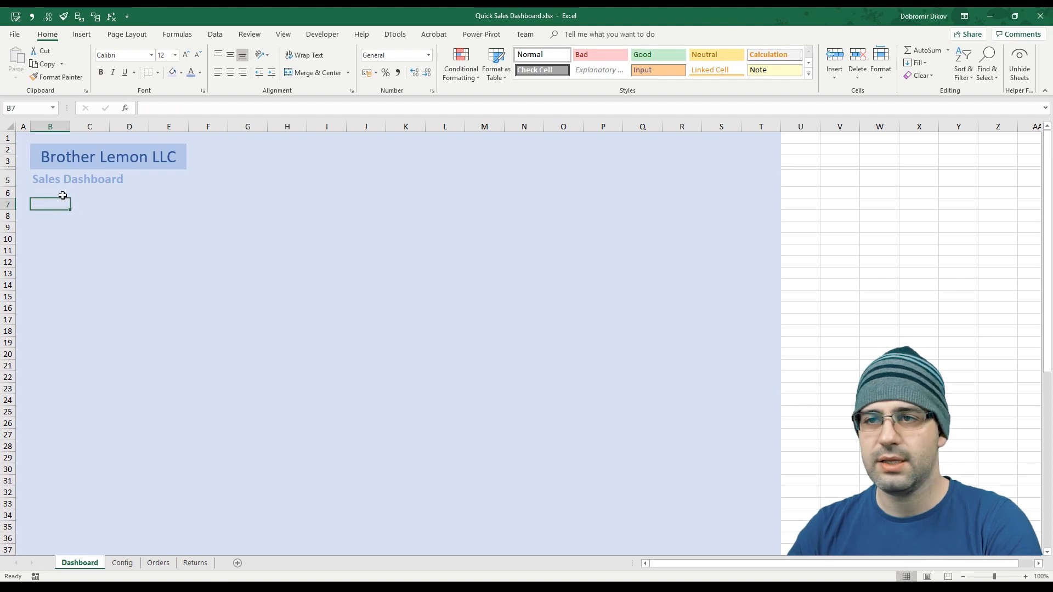
# - Fill the entity name text box with a very pale custom blue, RGB 232, 238, 248
pyautogui.click(51, 168)
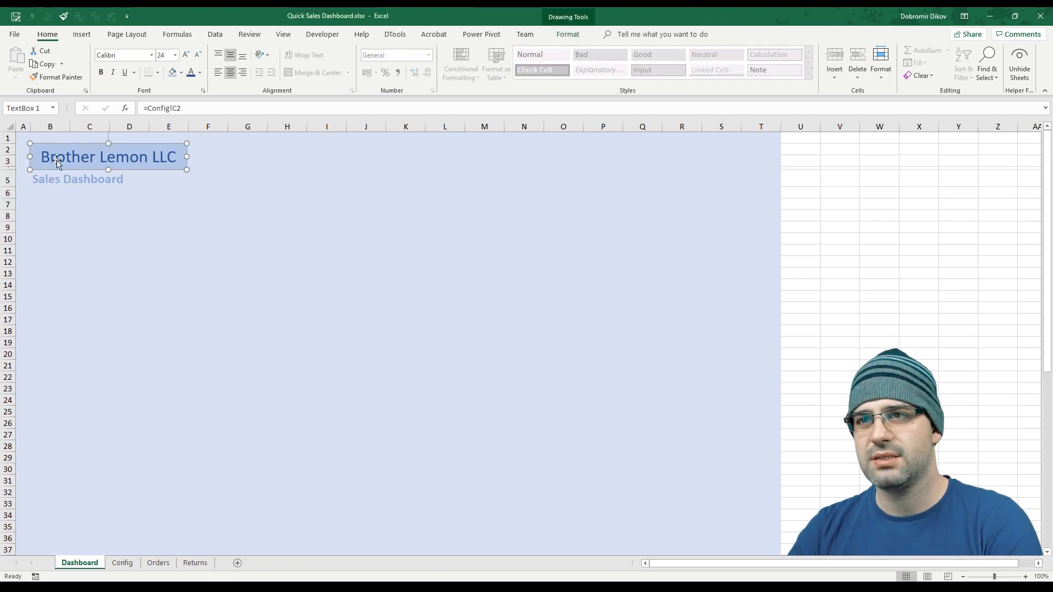
pyautogui.click(200, 72)
pyautogui.click(206, 119)
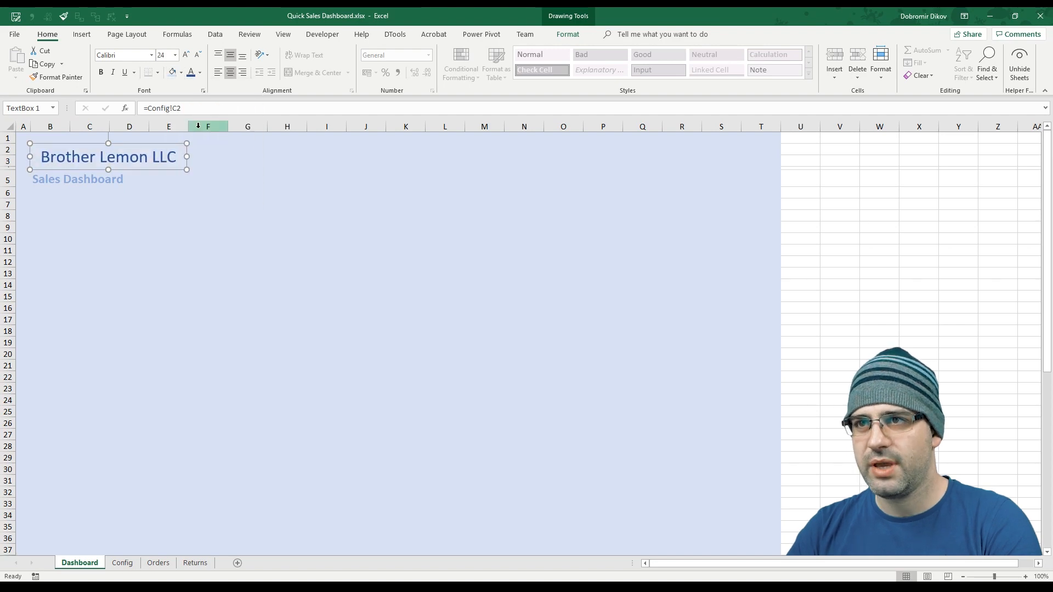
pyautogui.click(181, 72)
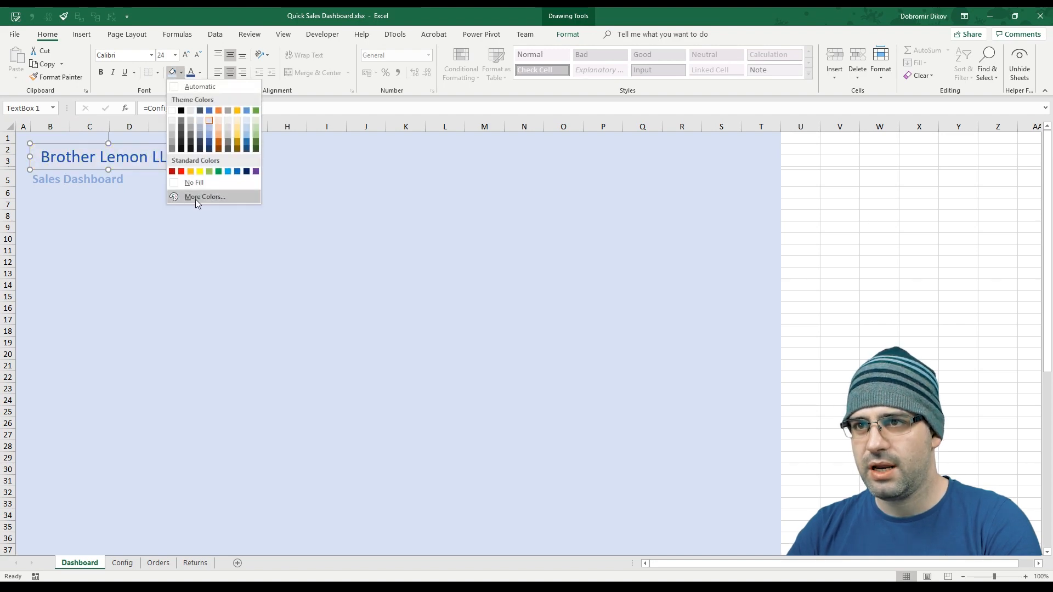
pyautogui.click(198, 198)
pyautogui.moveTo(850, 220); pyautogui.dragTo(845, 217)
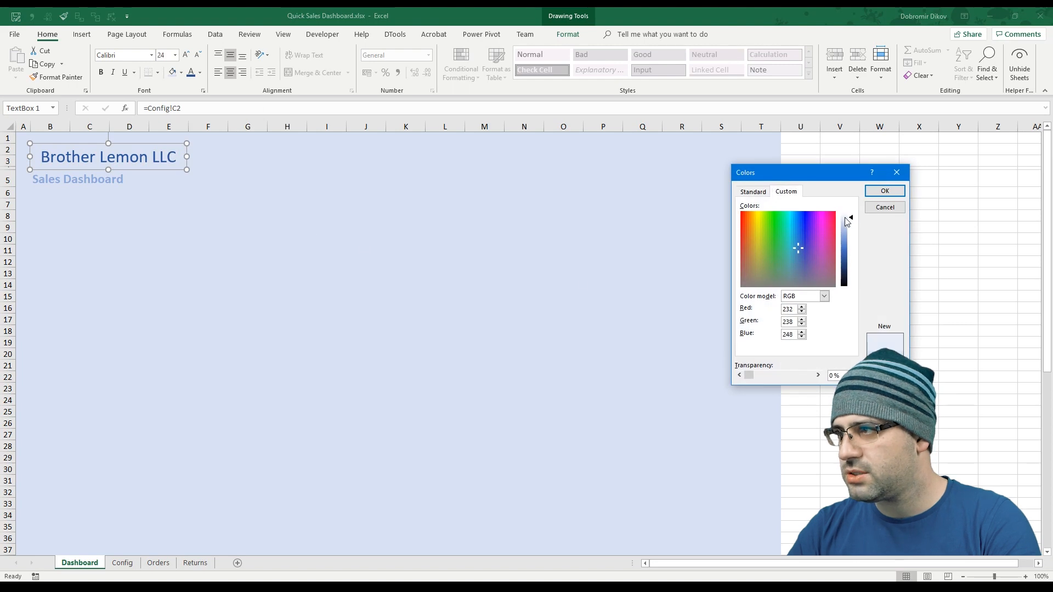
pyautogui.click(884, 190)
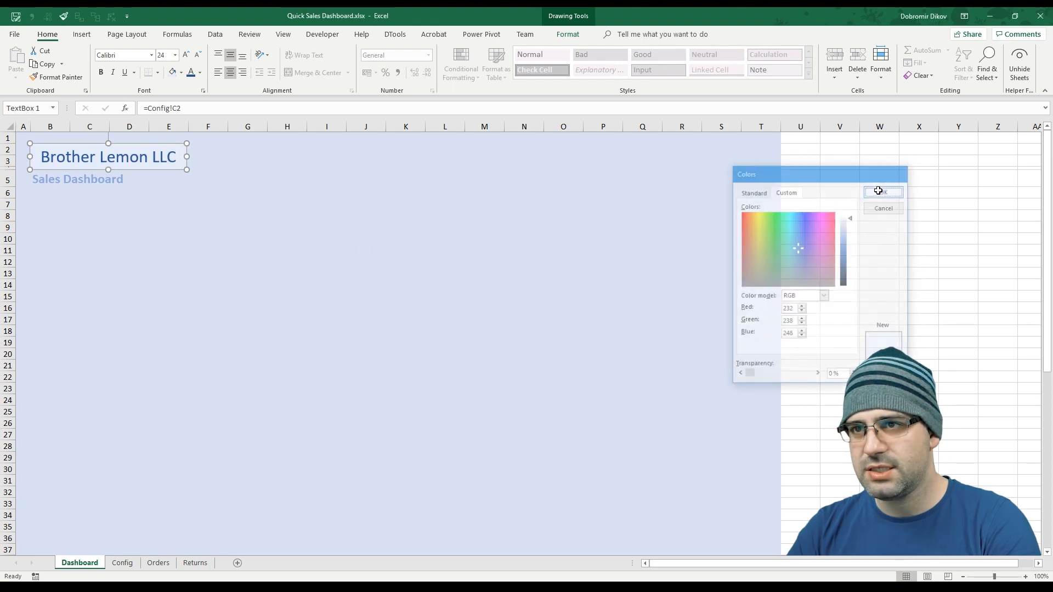
pyautogui.click(103, 217)
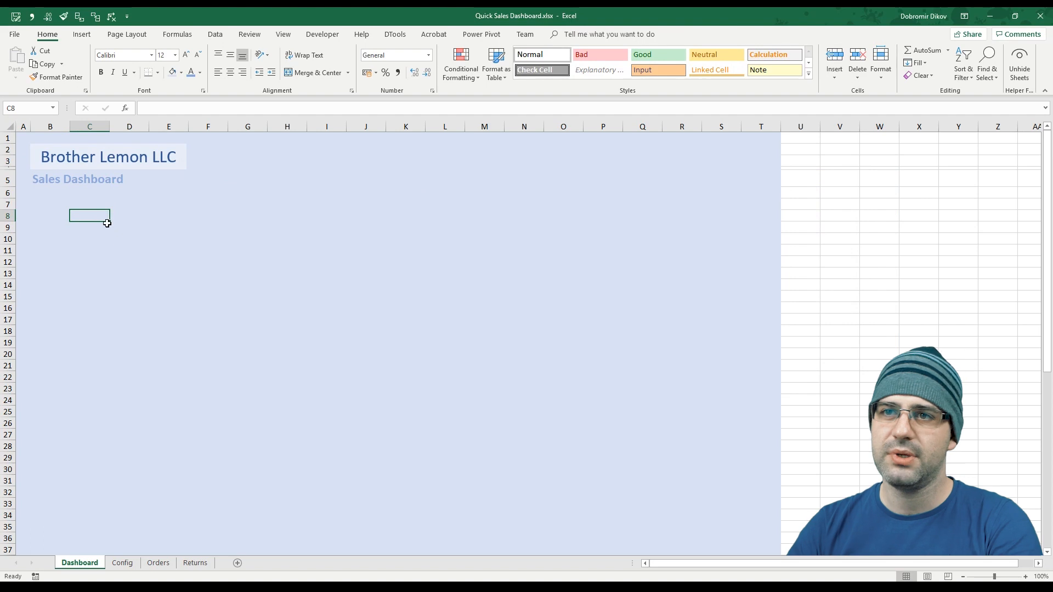
# - Switch to the Orders sheet
pyautogui.click(49, 195)
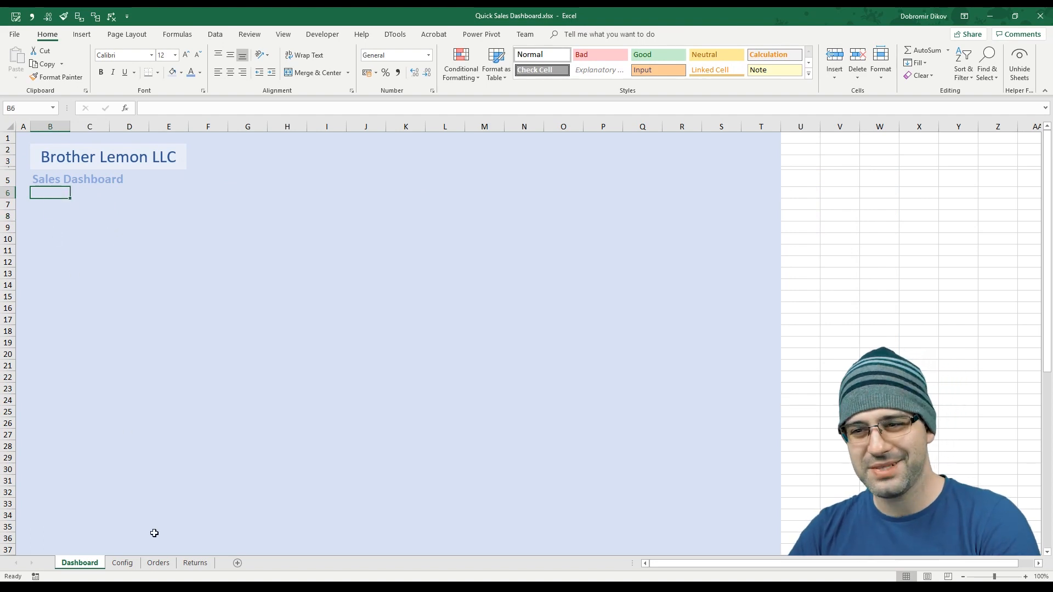
pyautogui.click(158, 563)
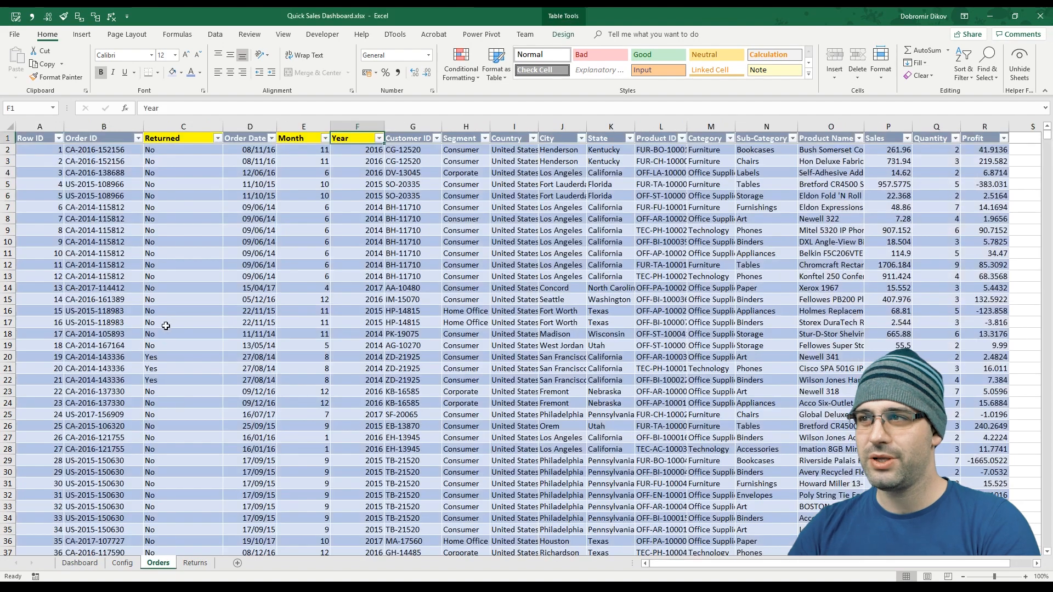
pyautogui.hotkey('ctrl', 'Left')
pyautogui.hotkey('ctrl', 'shift', 'Right')
pyautogui.hotkey('ctrl', 'shift', 'Down')
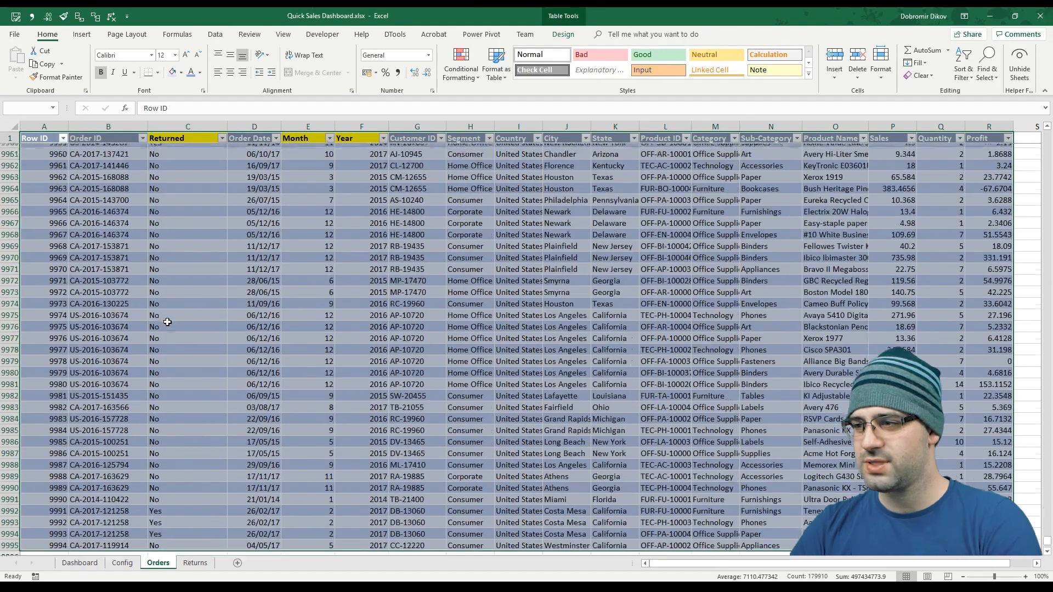
pyautogui.hotkey('alt', 'n')
pyautogui.press('v')
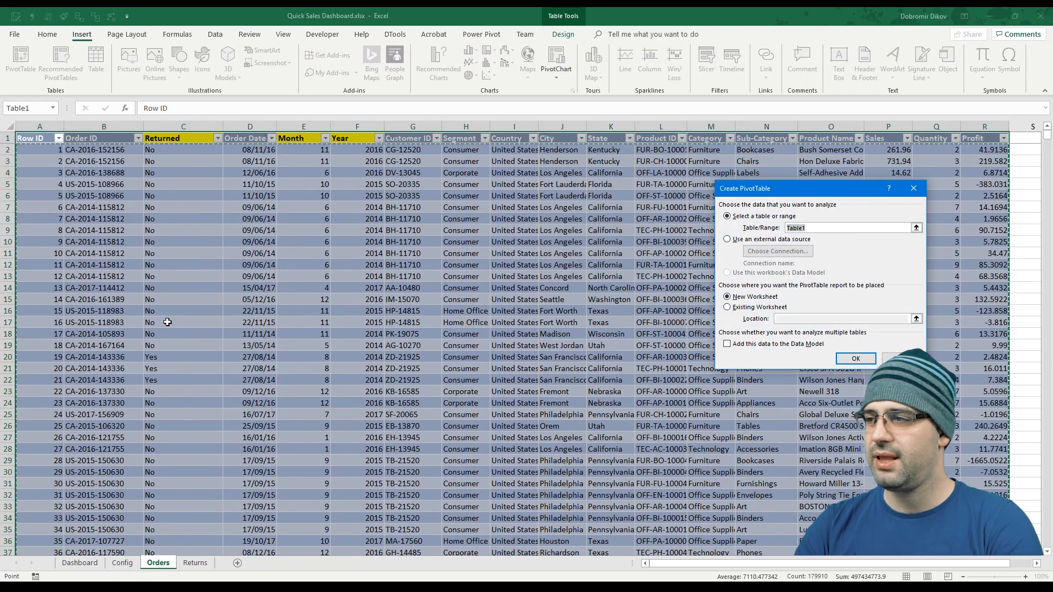
pyautogui.press('Escape')
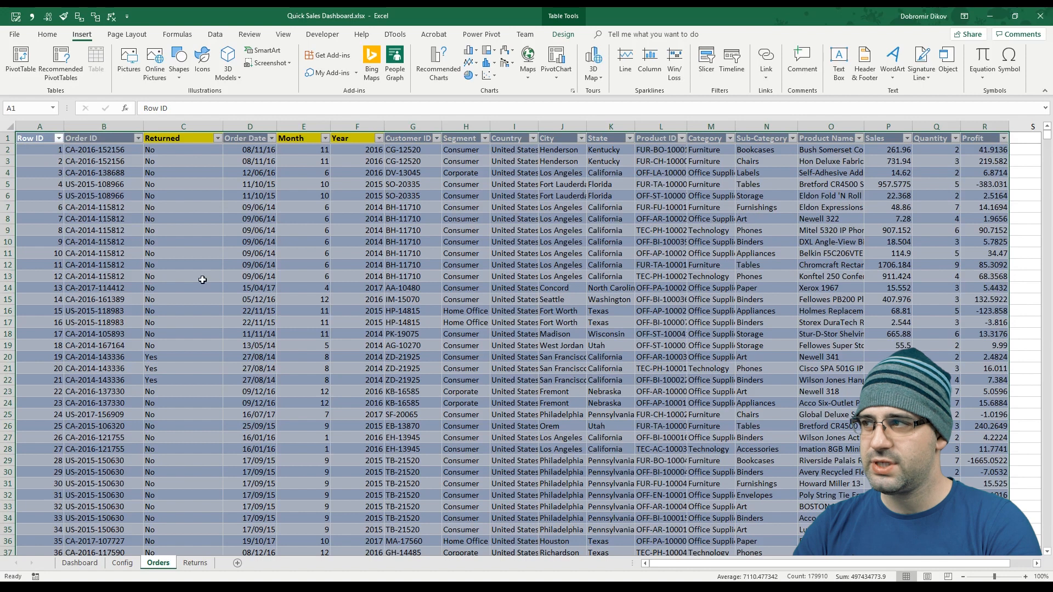
pyautogui.hotkey('ctrl', 'Home')
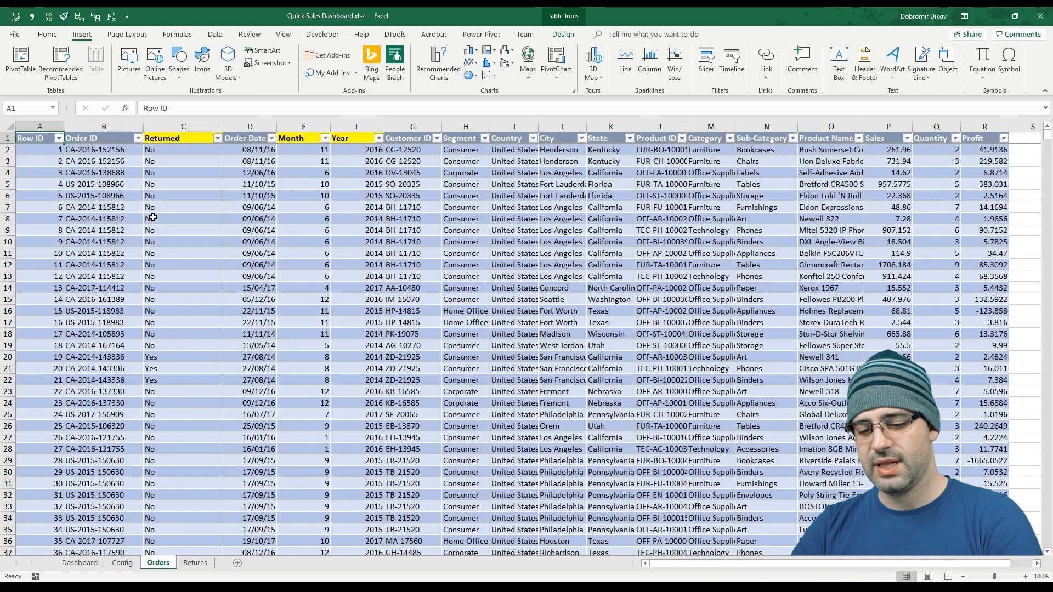
# - Select the whole Orders table, including its header row, and create a PivotTable from it on a new worksheet
pyautogui.hotkey('shift', 'space')
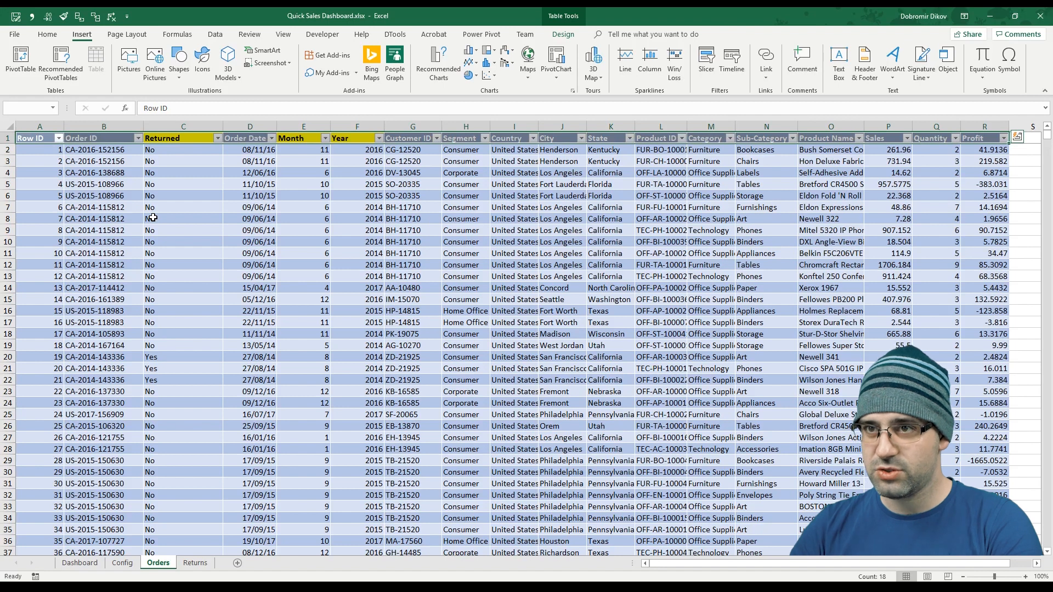
pyautogui.hotkey('ctrl', 'shift', 'Down')
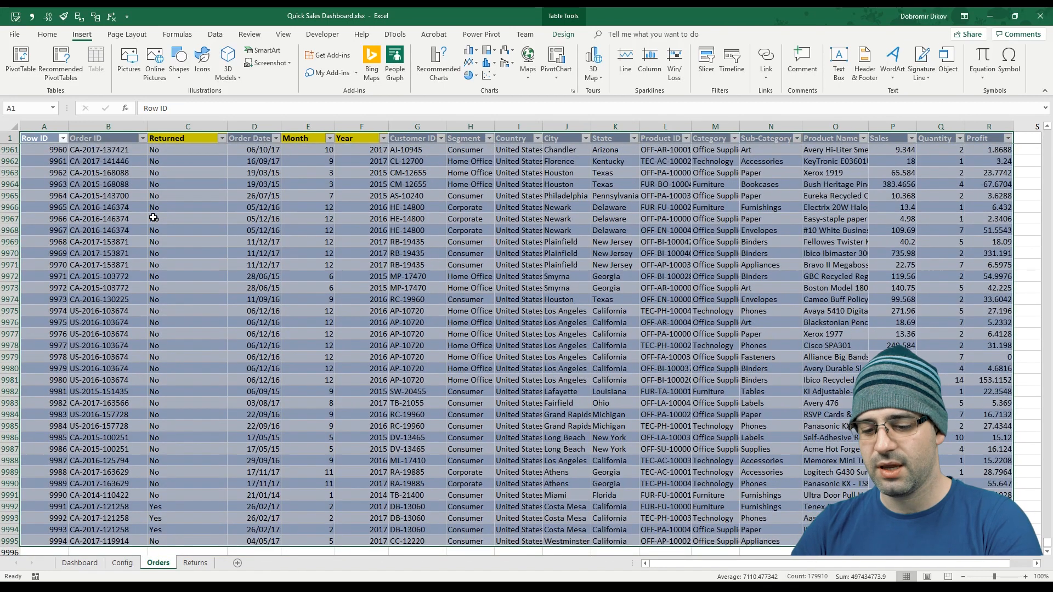
pyautogui.press('alt')
pyautogui.press('n')
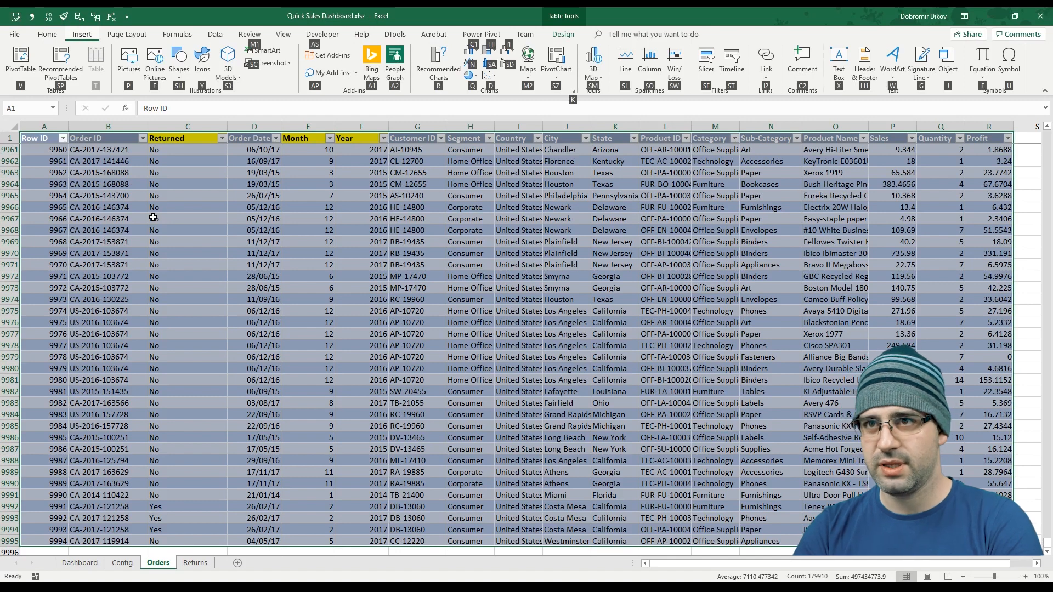
pyautogui.press('v')
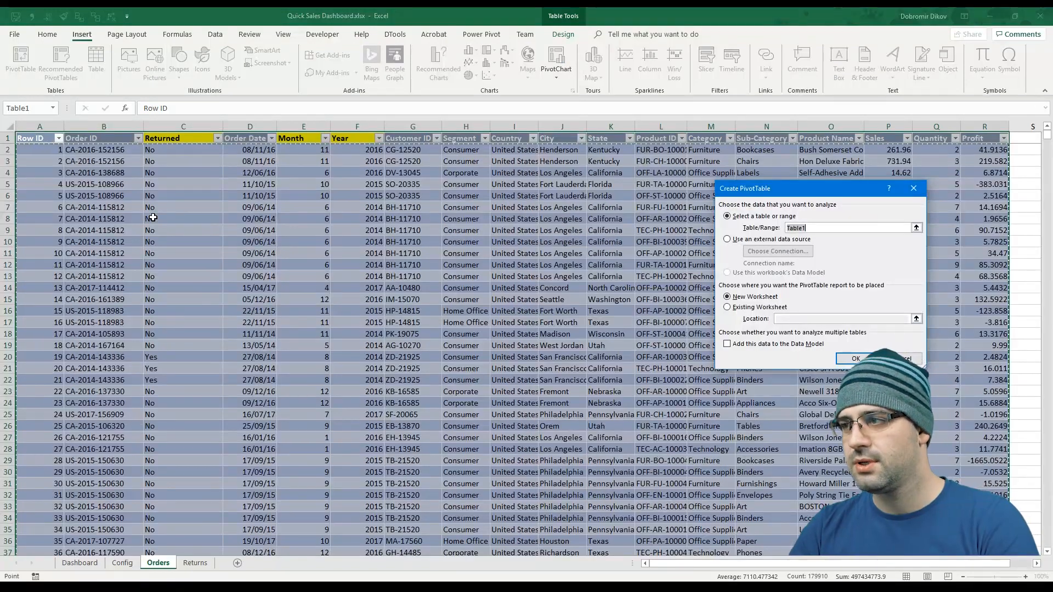
pyautogui.press('Return')
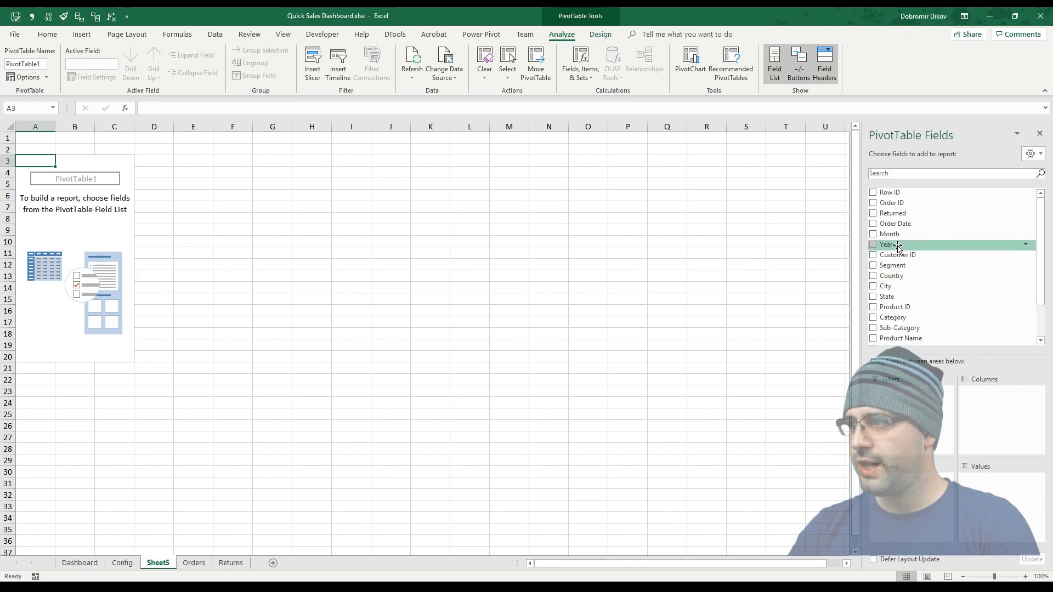
# - Lay out the PivotTable with Year as columns, Returned as rows and the sum of Sales as values
pyautogui.moveTo(898, 246); pyautogui.dragTo(989, 409)
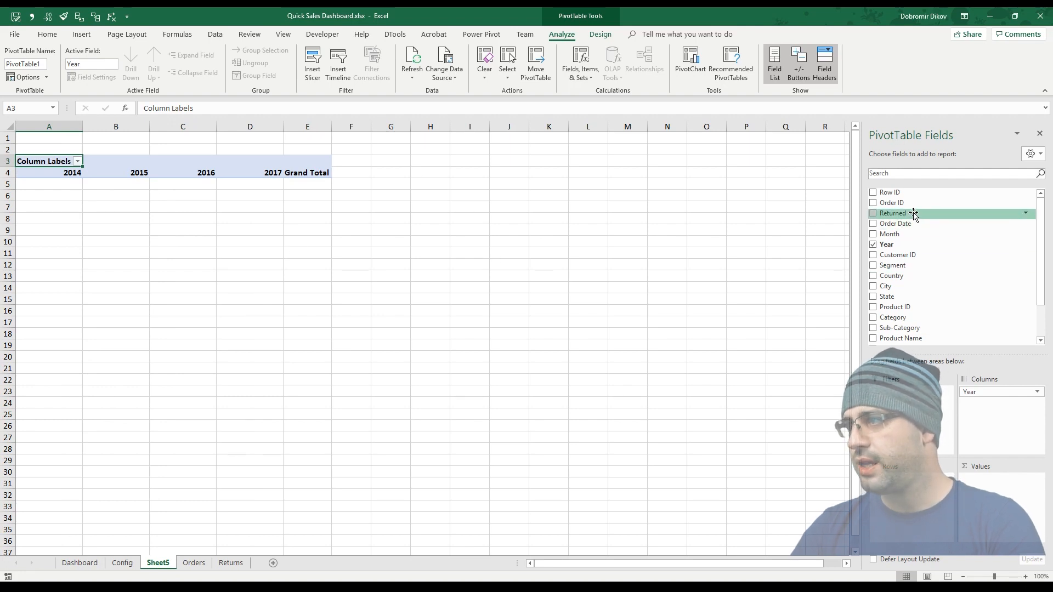
pyautogui.moveTo(893, 214); pyautogui.dragTo(944, 406)
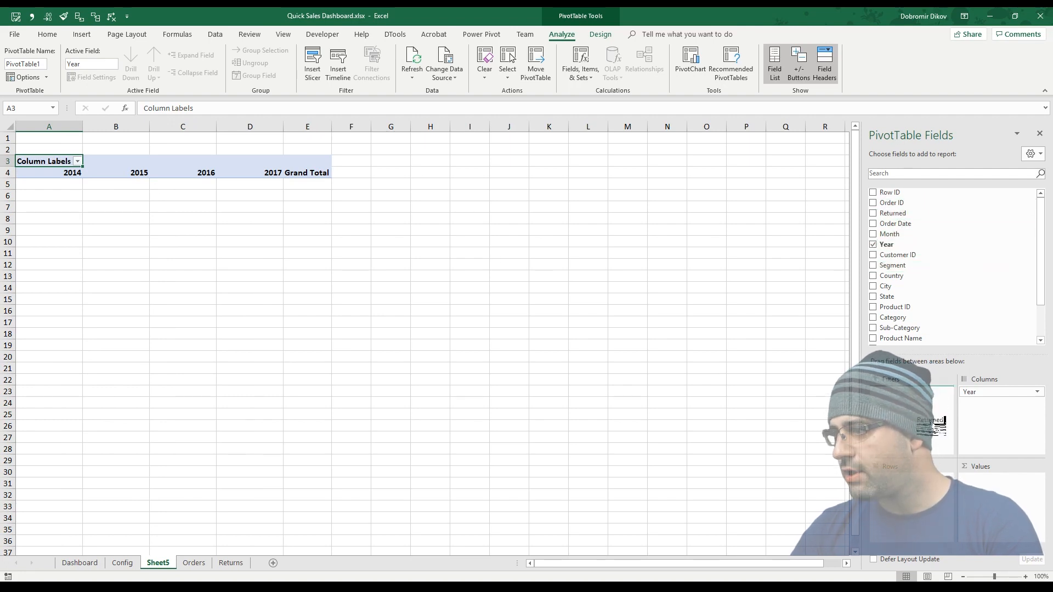
pyautogui.moveTo(927, 504); pyautogui.dragTo(923, 500)
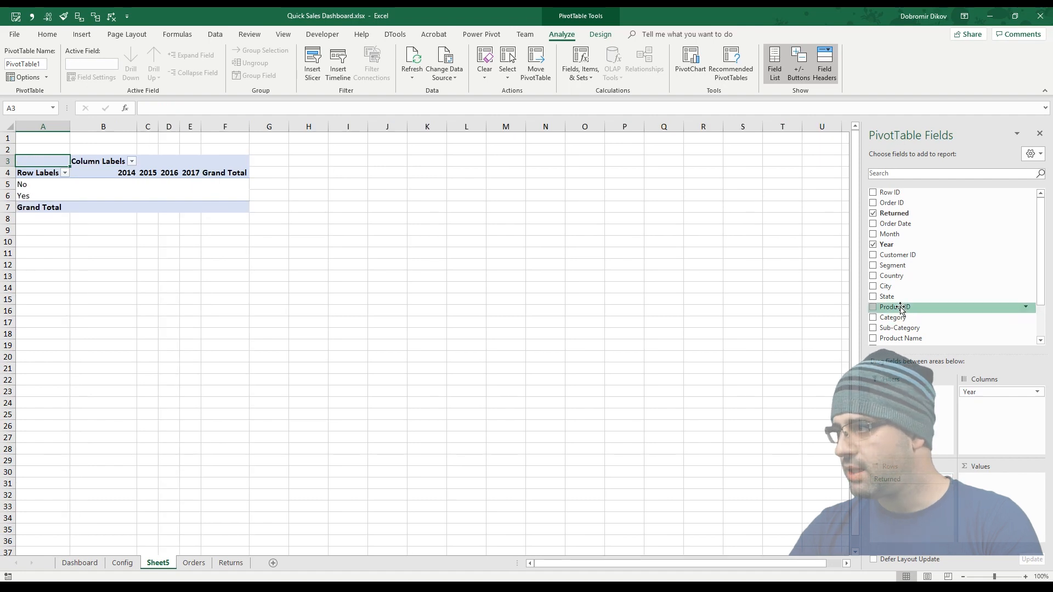
pyautogui.moveTo(1041, 277); pyautogui.dragTo(1041, 318)
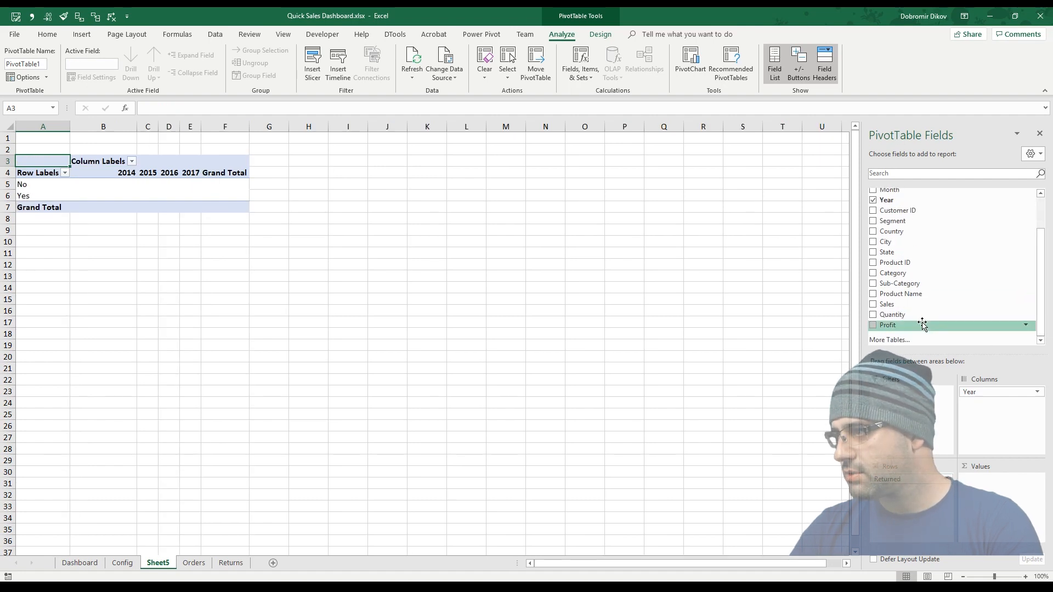
pyautogui.moveTo(886, 304); pyautogui.dragTo(1009, 485)
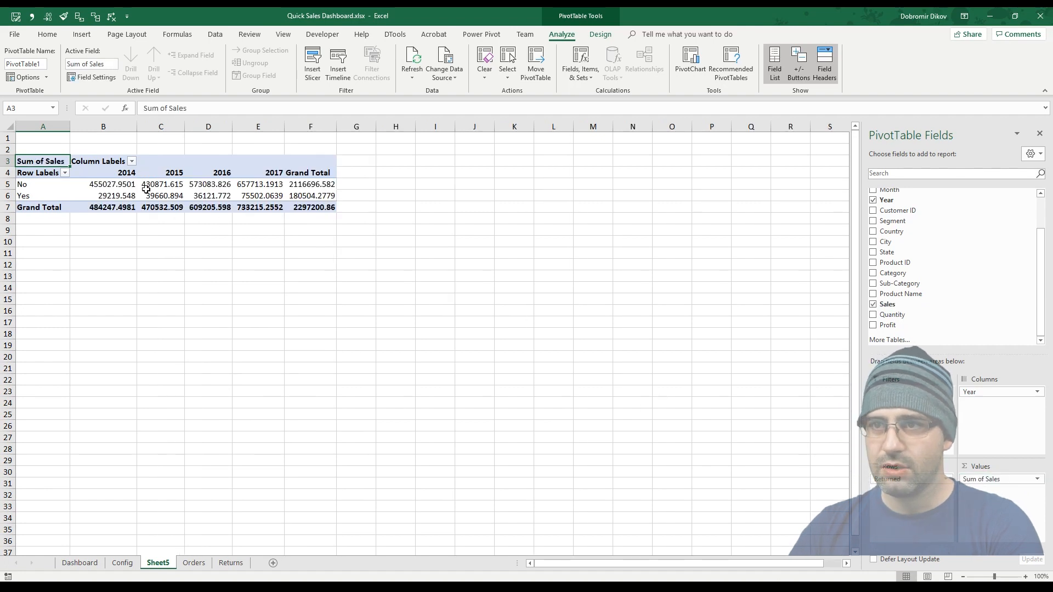
# - Format the PivotTable's sales values and grand totals in B5:F7 with thousands separators and no decimals
pyautogui.moveTo(128, 180); pyautogui.dragTo(305, 207)
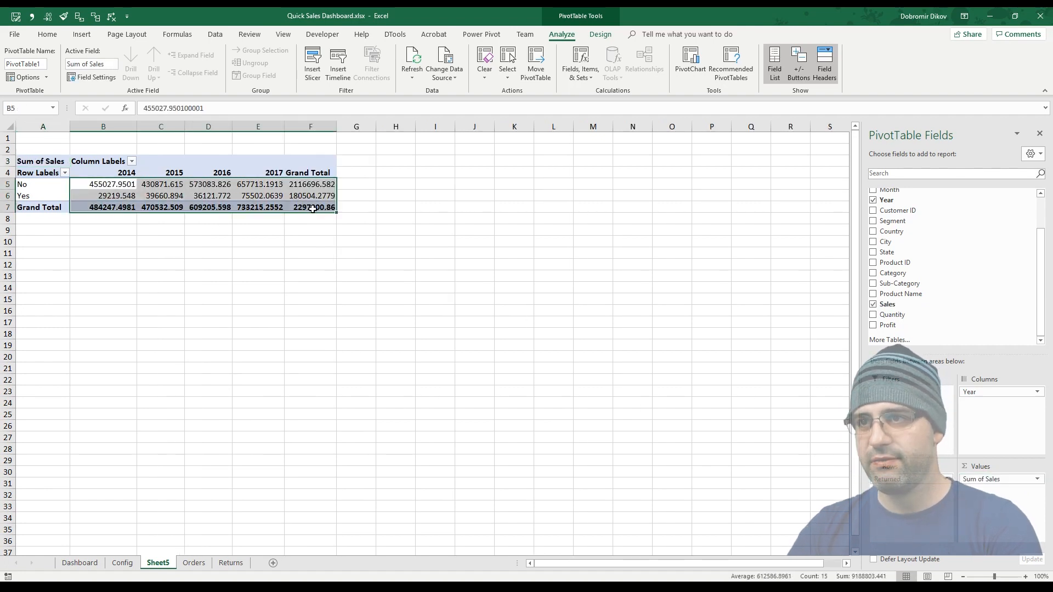
pyautogui.hotkey('ctrl', 'shift', '1')
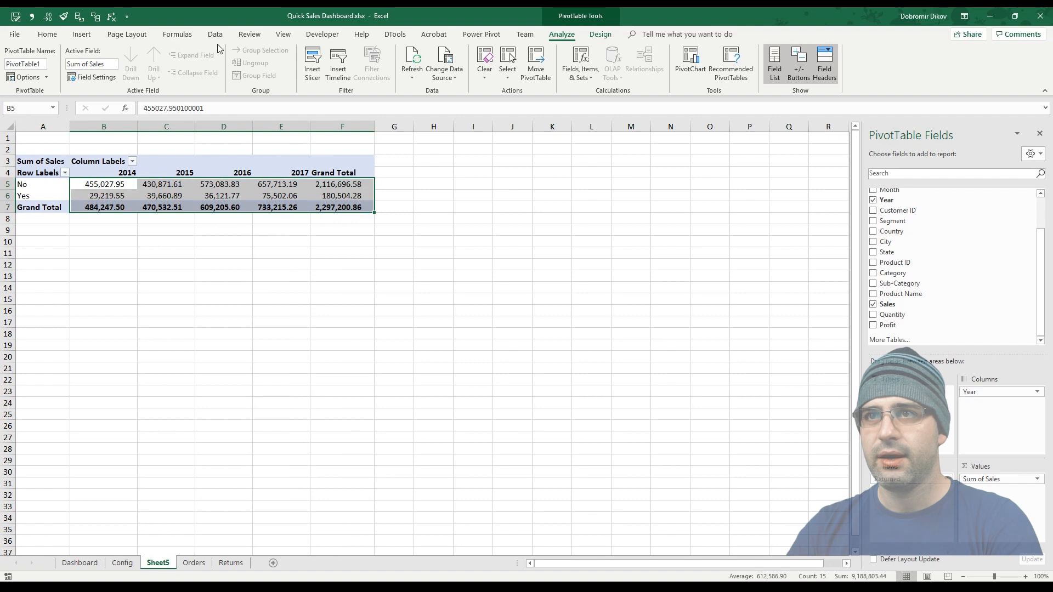
pyautogui.click(47, 34)
pyautogui.click(427, 72)
pyautogui.click(427, 73)
pyautogui.click(165, 265)
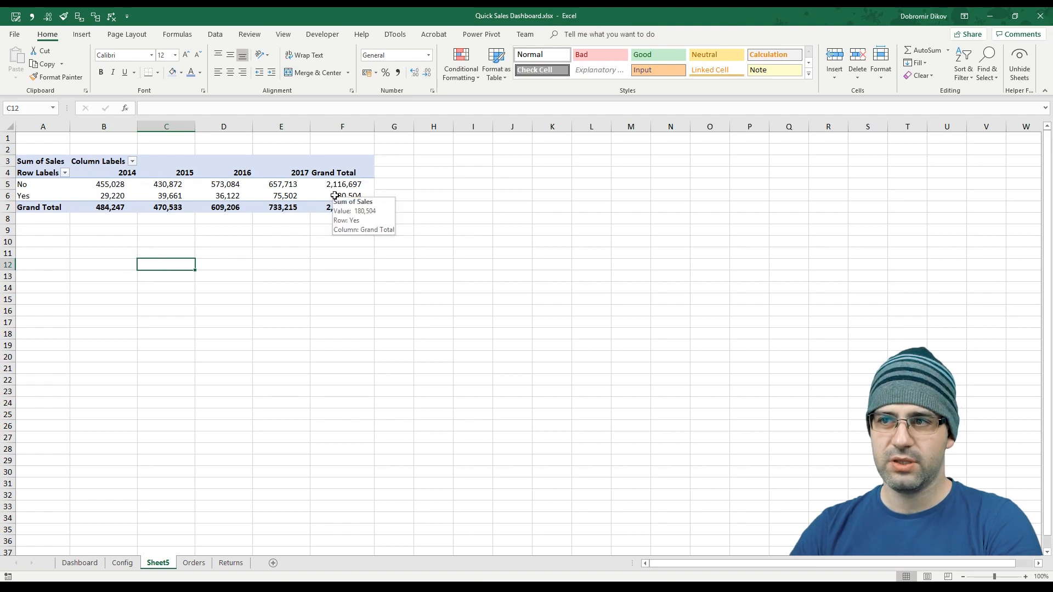
# - Copy the PivotTable range A4:F7 and paste it into cell A1 of a new worksheet
pyautogui.moveTo(317, 195)
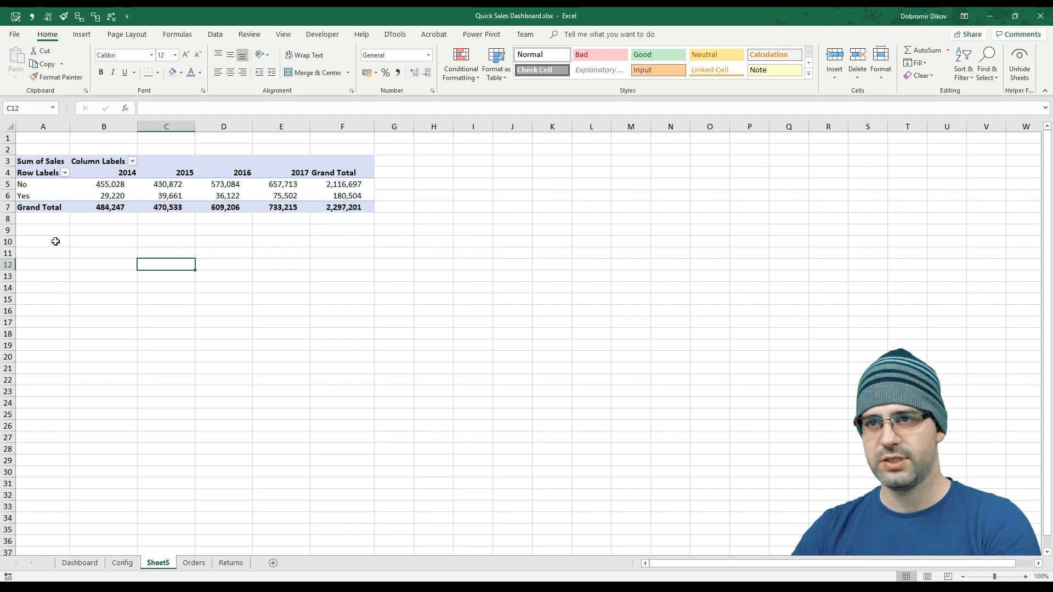
pyautogui.click(47, 229)
pyautogui.moveTo(33, 172); pyautogui.dragTo(311, 206)
pyautogui.hotkey('ctrl', 'c')
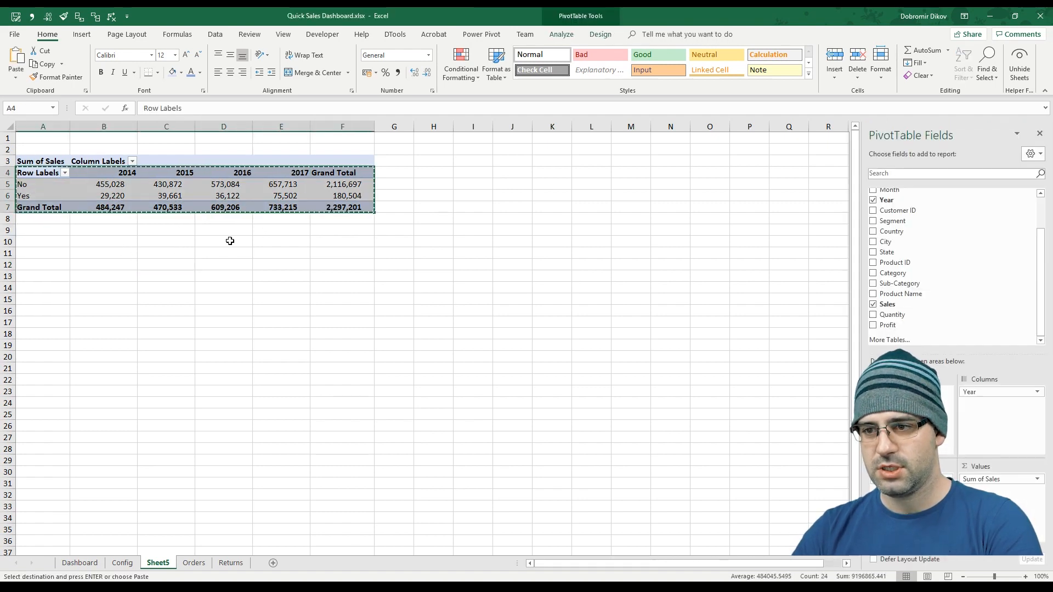
pyautogui.click(285, 563)
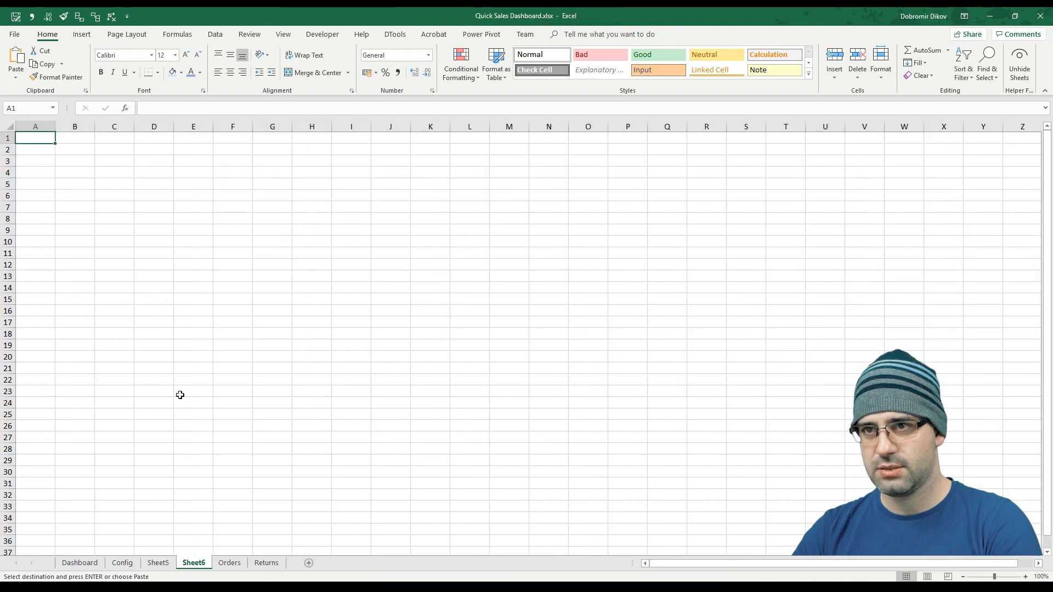
pyautogui.hotkey('ctrl', 'v')
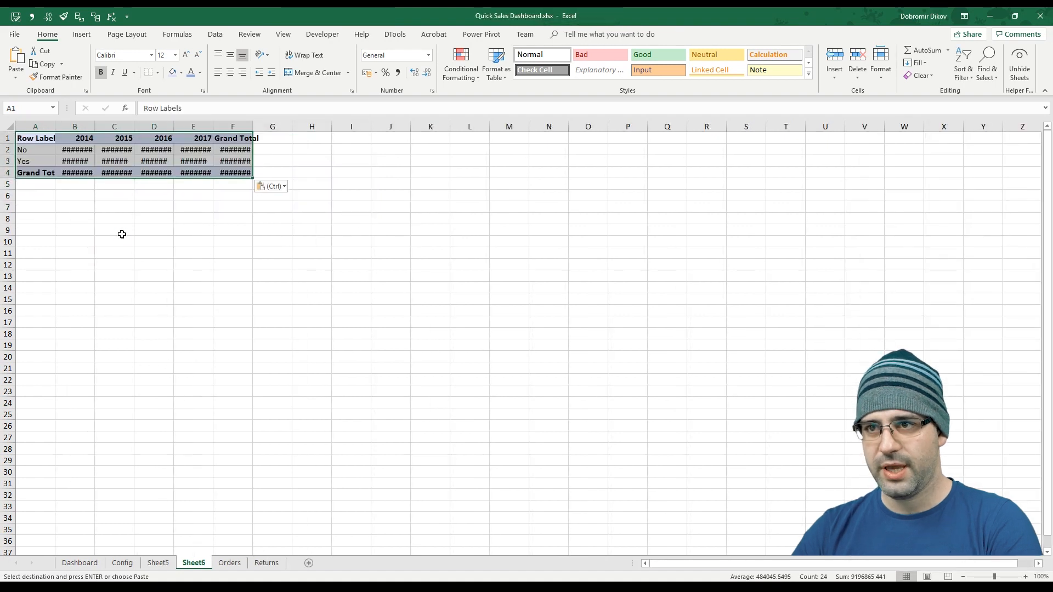
# - Rename the new sheet as Sales and Returns per Year and widen columns B to F to fit their contents
pyautogui.doubleClick(202, 565)
pyautogui.write('Sales')
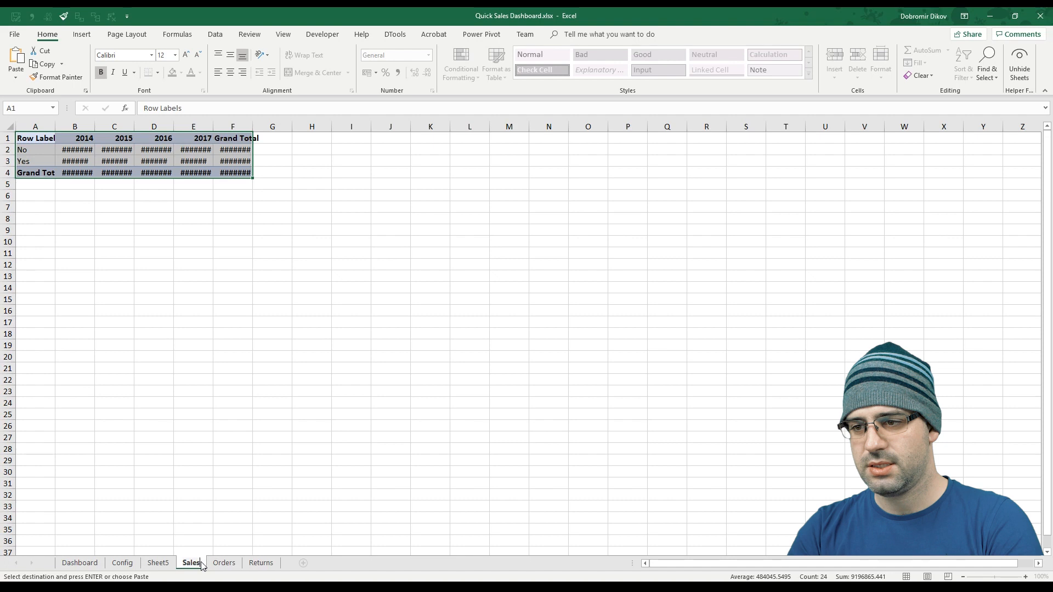
pyautogui.write(' and Returns pe')
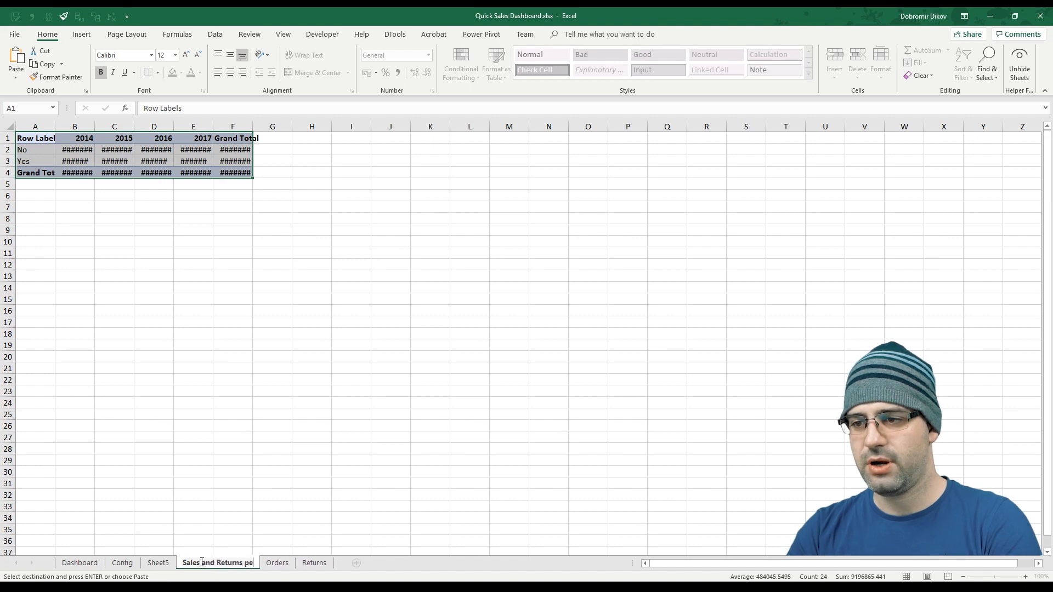
pyautogui.write('r YEar')
pyautogui.press('Return')
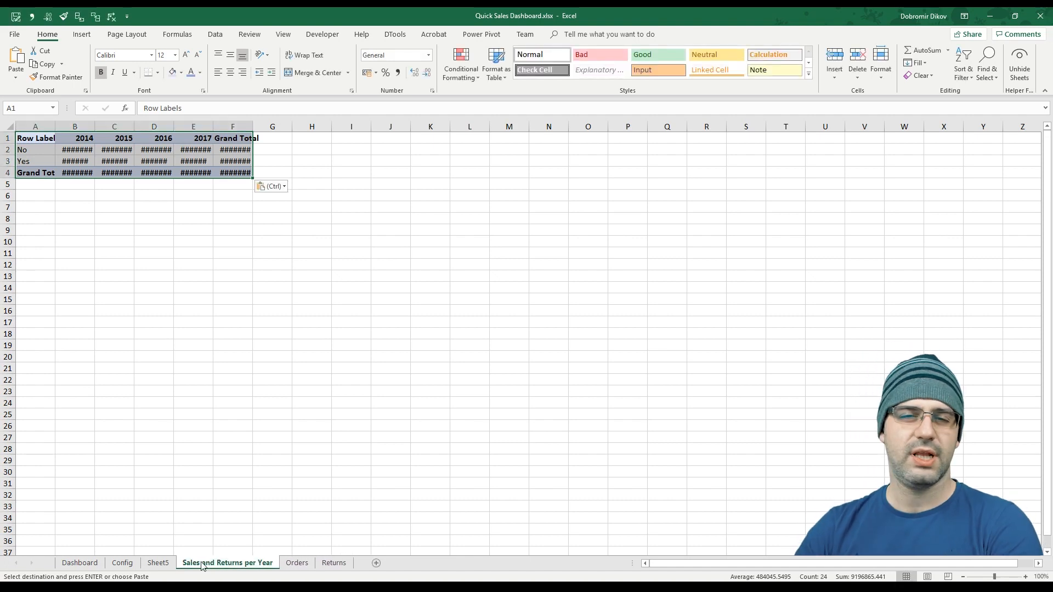
pyautogui.moveTo(75, 126); pyautogui.dragTo(219, 126)
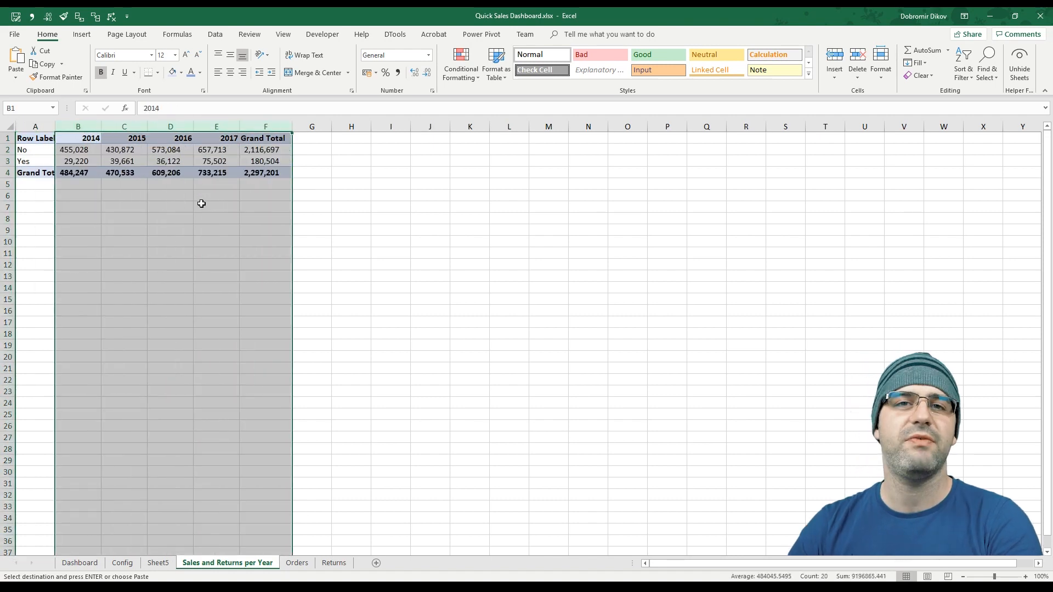
# - Label cell A6 Gross Sales and enter the formula =B2+B3 in B6
pyautogui.click(40, 196)
pyautogui.write('G')
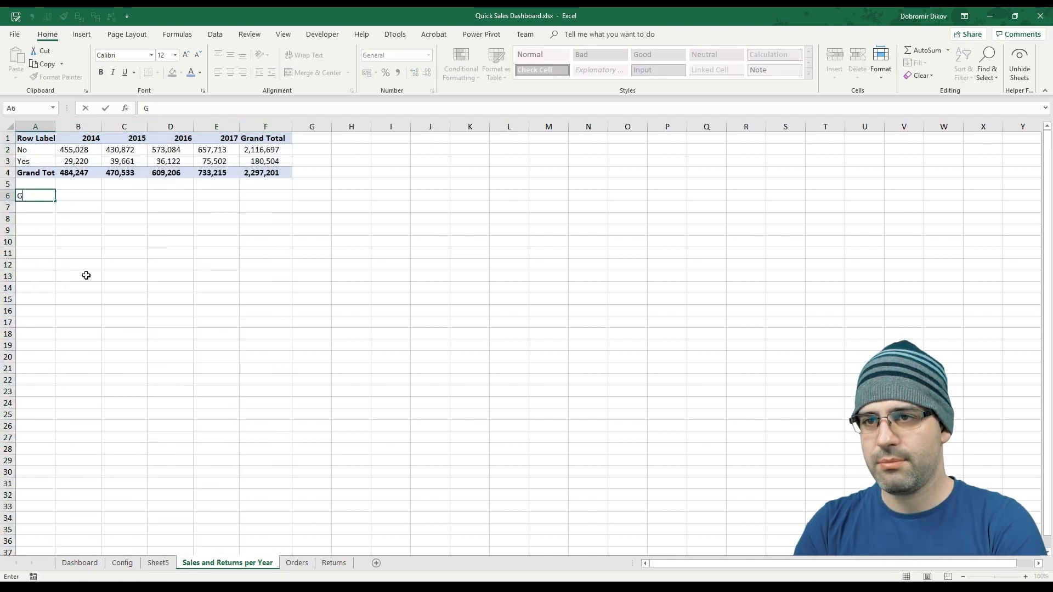
pyautogui.write('ross Sales')
pyautogui.press('Tab')
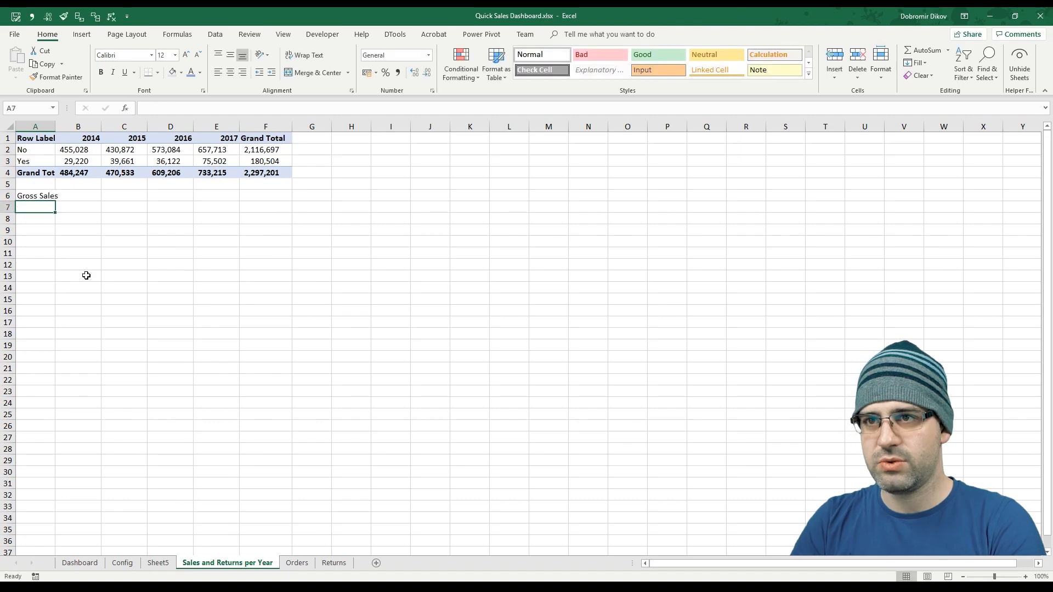
pyautogui.write('=')
pyautogui.press('Up')
pyautogui.press('Up')
pyautogui.press('Up')
pyautogui.press('Up')
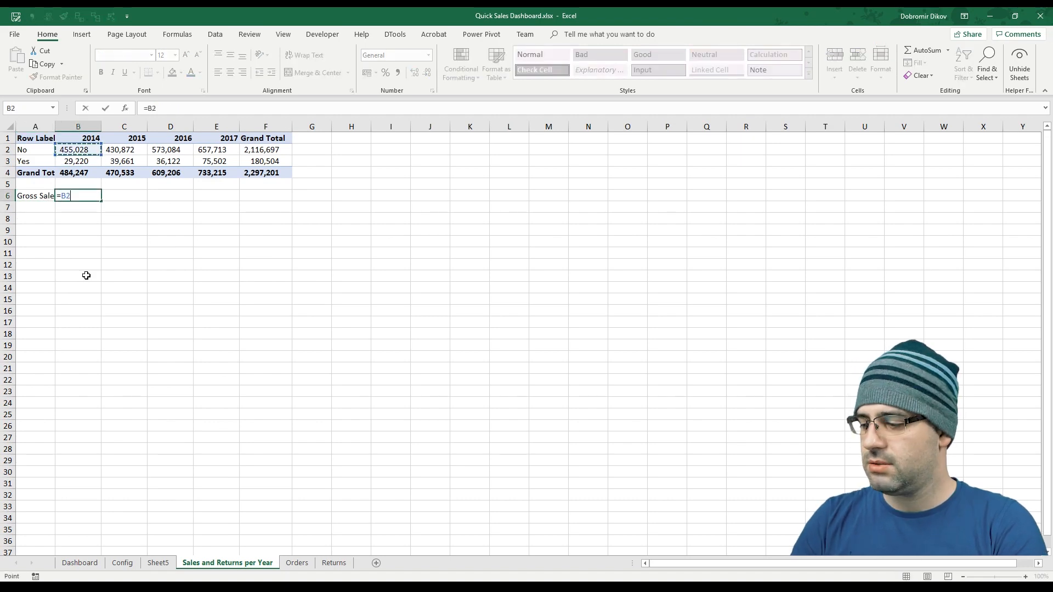
pyautogui.write('+')
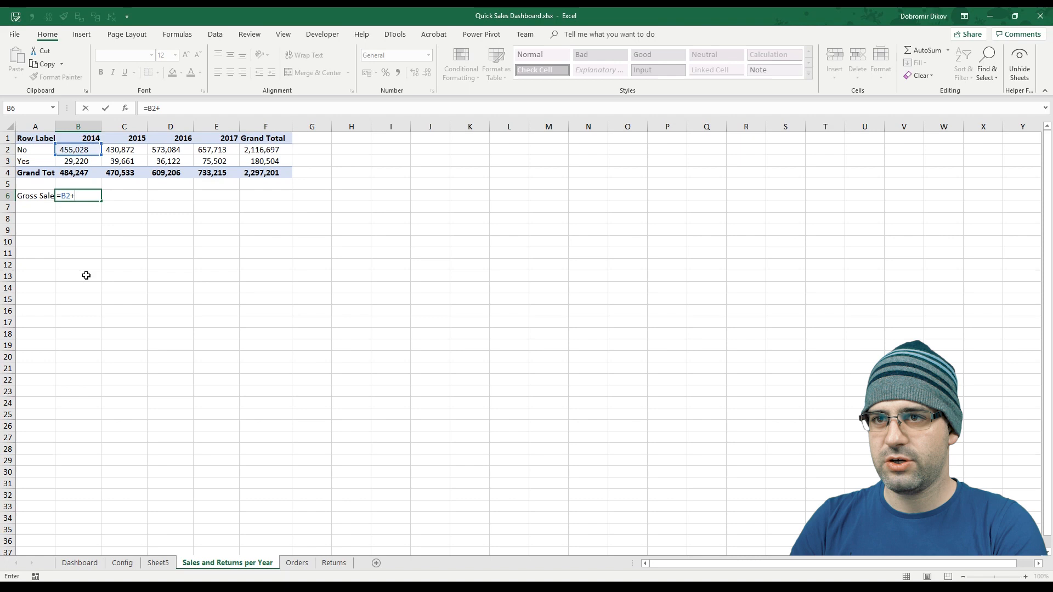
pyautogui.press('Up')
pyautogui.press('Up')
pyautogui.press('Up')
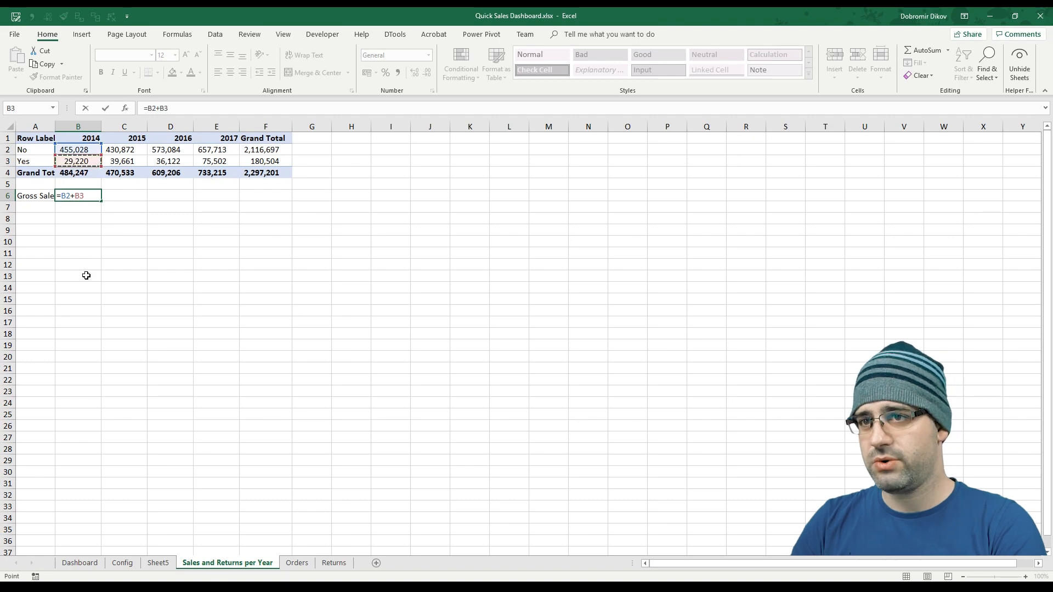
pyautogui.press('Return')
# - Copy the Gross Sales formula from B6 across C6:F6
pyautogui.press('Up')
pyautogui.hotkey('ctrl', 'c')
pyautogui.press('Right')
pyautogui.hotkey('ctrl', 'v')
pyautogui.press('Right')
pyautogui.hotkey('ctrl', 'v')
pyautogui.press('Right')
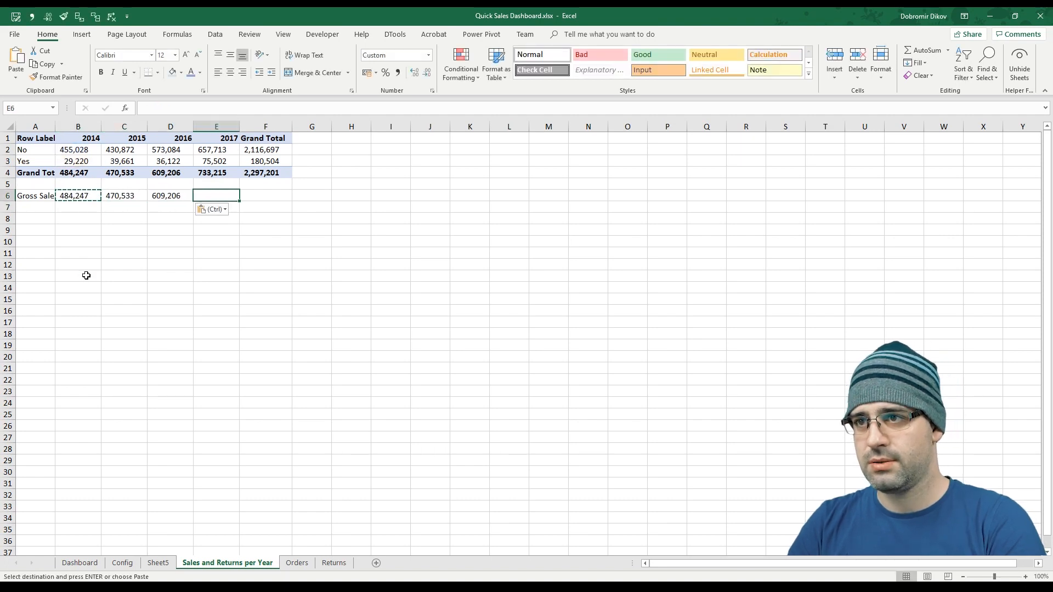
pyautogui.hotkey('ctrl', 'v')
pyautogui.press('Right')
pyautogui.hotkey('ctrl', 'v')
# - Label cell A7 Returns and enter the formula =B3 in B7
pyautogui.press('Home')
pyautogui.press('Down')
pyautogui.press('Up')
pyautogui.press('Up')
pyautogui.press('Down')
pyautogui.press('Down')
pyautogui.press('Down')
pyautogui.press('Up')
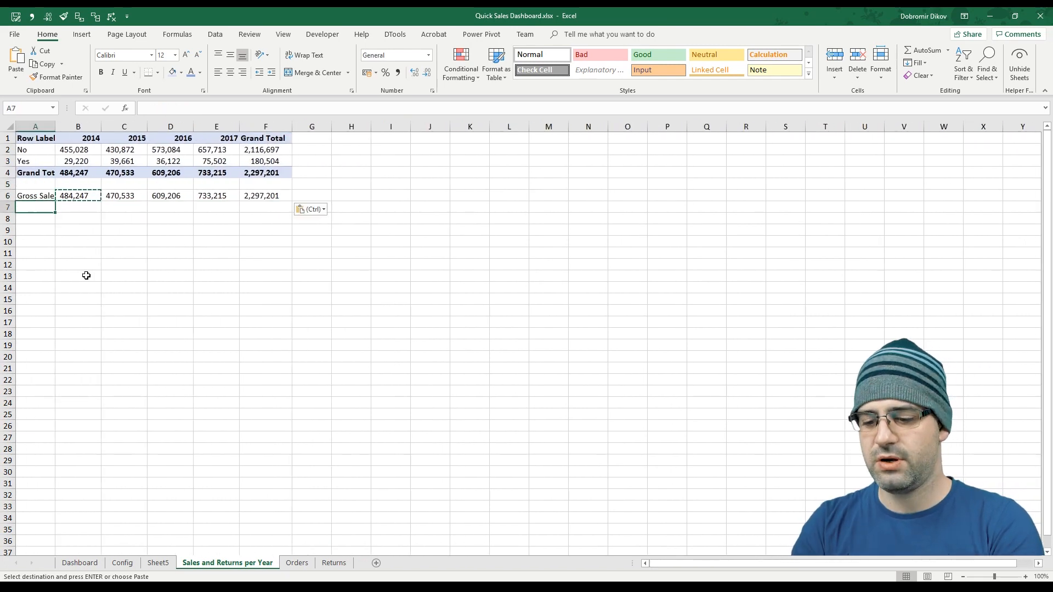
pyautogui.write('Returns')
pyautogui.press('Tab')
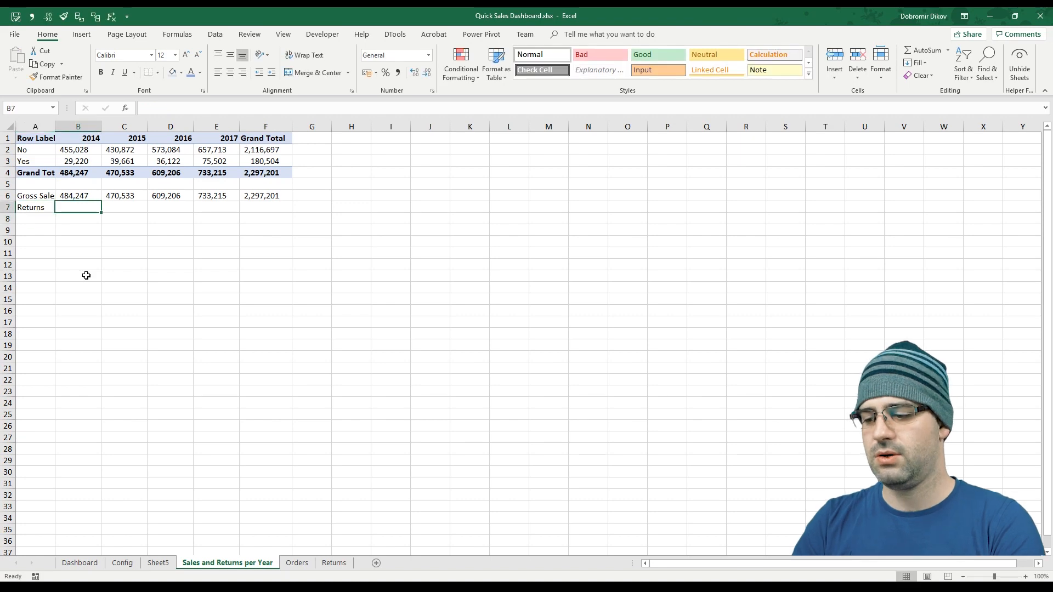
pyautogui.write('=')
pyautogui.press('Up')
pyautogui.press('Up')
pyautogui.press('Up')
pyautogui.press('Up')
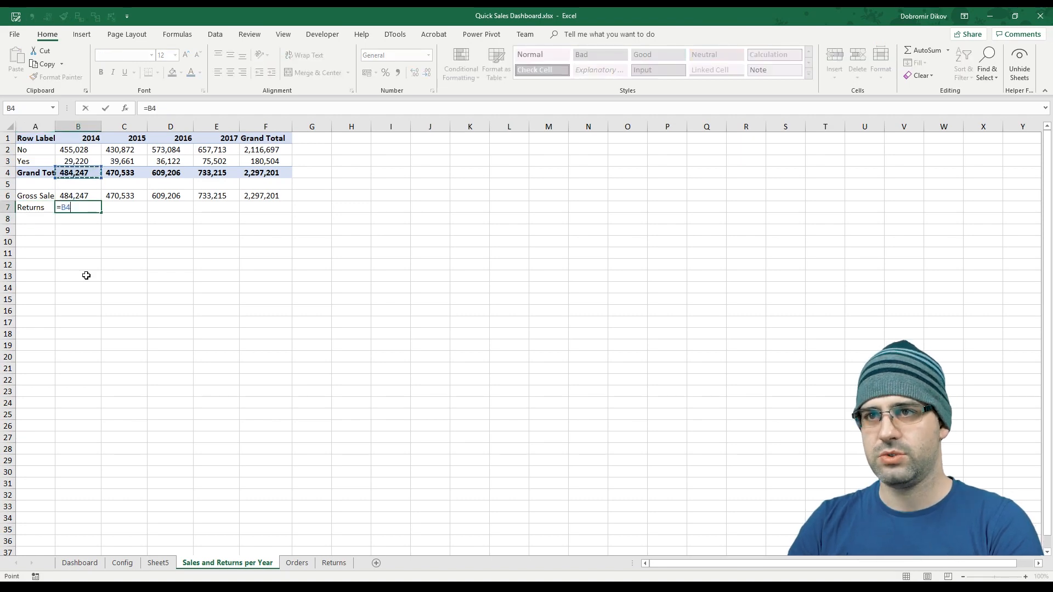
pyautogui.press('Return')
# - Copy the Returns formula from B7 across C7:F7
pyautogui.press('Up')
pyautogui.hotkey('ctrl', 'c')
pyautogui.press('Right')
pyautogui.hotkey('shift', 'Right')
pyautogui.hotkey('shift', 'Right')
pyautogui.hotkey('shift', 'Right')
pyautogui.hotkey('ctrl', 'v')
# - Insert two blank rows above the Gross Sales row
pyautogui.click(8, 195)
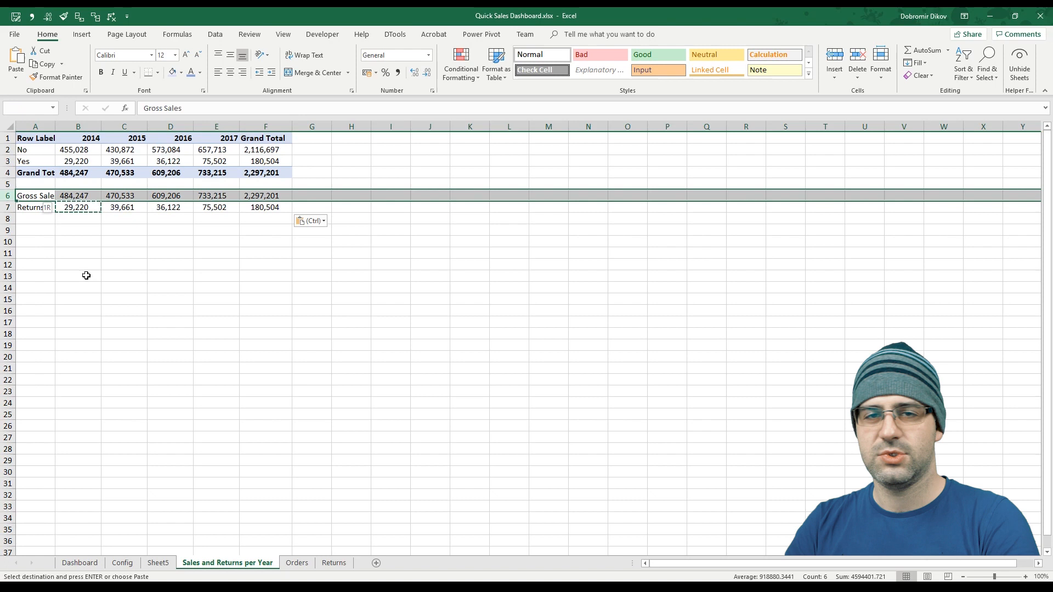
pyautogui.hotkey('ctrl', 'shift', '+')
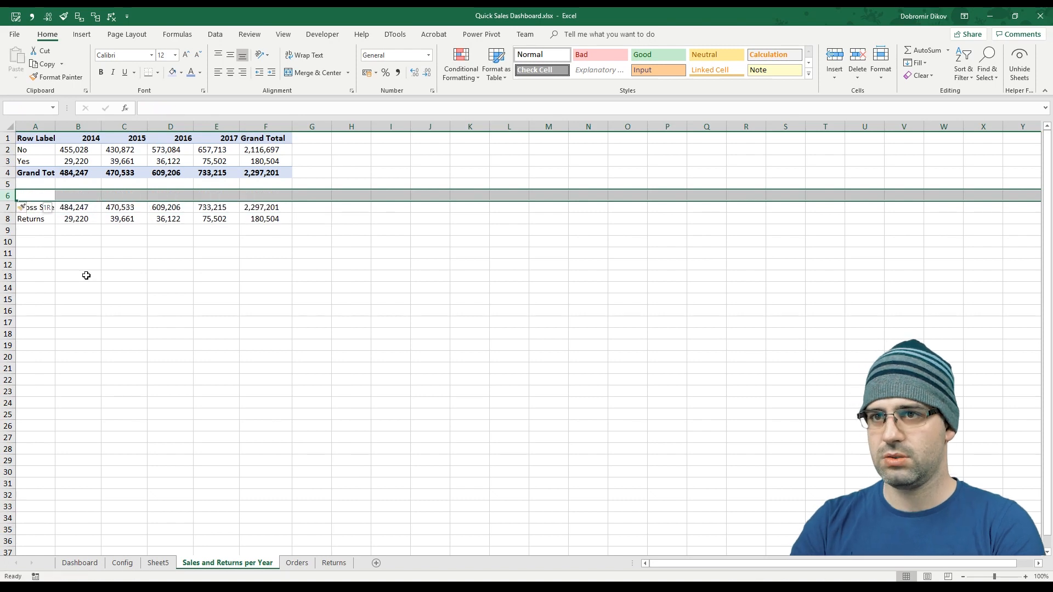
pyautogui.hotkey('ctrl', 'shift', '+')
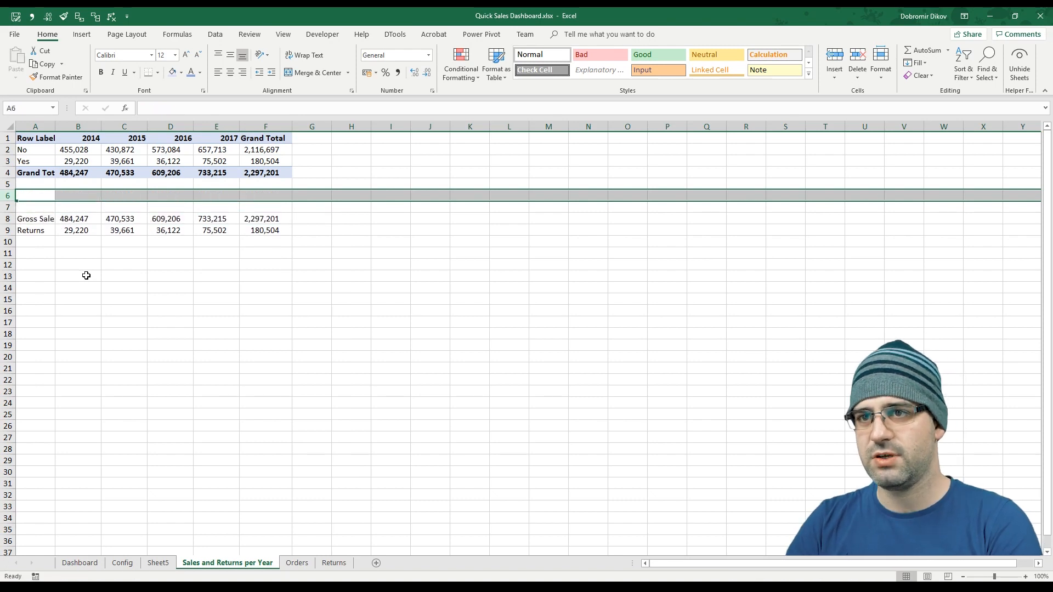
# - Copy the year headings 2014 to 2017 from B1:E1 into B7:E7 above the Gross Sales values
pyautogui.press('Down')
pyautogui.press('Up')
pyautogui.press('Up')
pyautogui.press('Up')
pyautogui.press('Up')
pyautogui.press('Up')
pyautogui.press('Up')
pyautogui.press('Right')
pyautogui.hotkey('shift', 'Right')
pyautogui.hotkey('shift', 'Right')
pyautogui.hotkey('shift', 'Right')
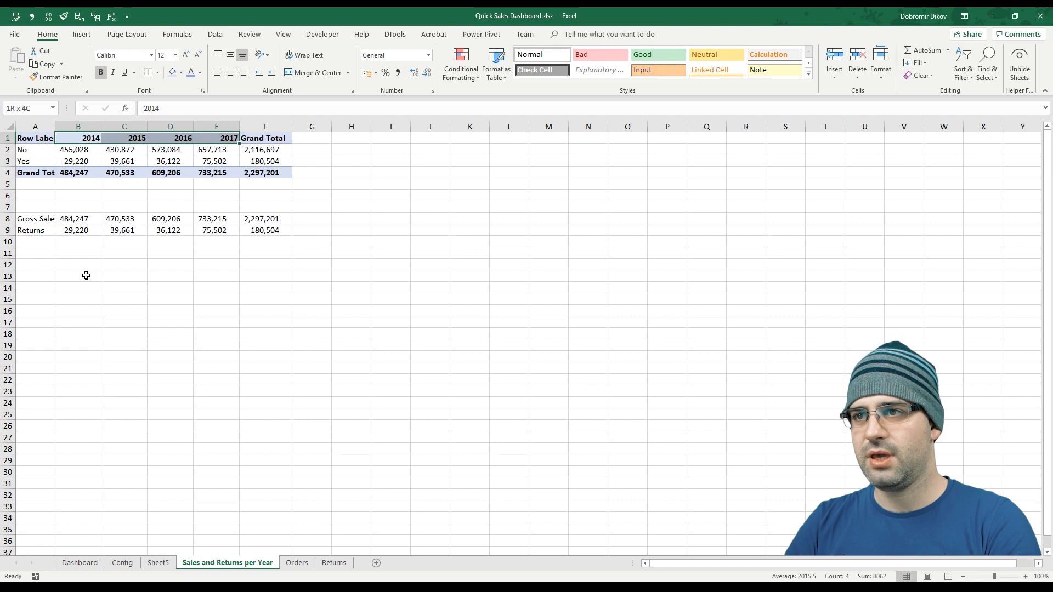
pyautogui.hotkey('ctrl', 'c')
pyautogui.hotkey('ctrl', 'Down')
pyautogui.hotkey('ctrl', 'Down')
pyautogui.press('Up')
pyautogui.hotkey('ctrl', 'v')
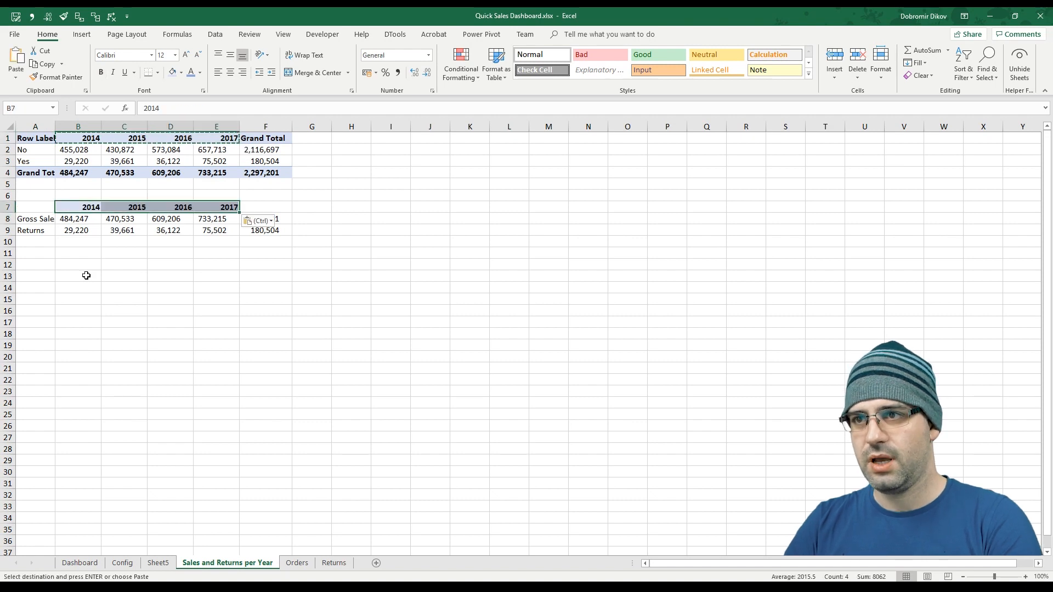
# - Clear the total values of the Gross Sales and Returns rows in F8:F9
pyautogui.press('Down')
pyautogui.press('Right')
pyautogui.press('Right')
pyautogui.press('Right')
pyautogui.press('Right')
pyautogui.hotkey('shift', 'Down')
pyautogui.press('Delete')
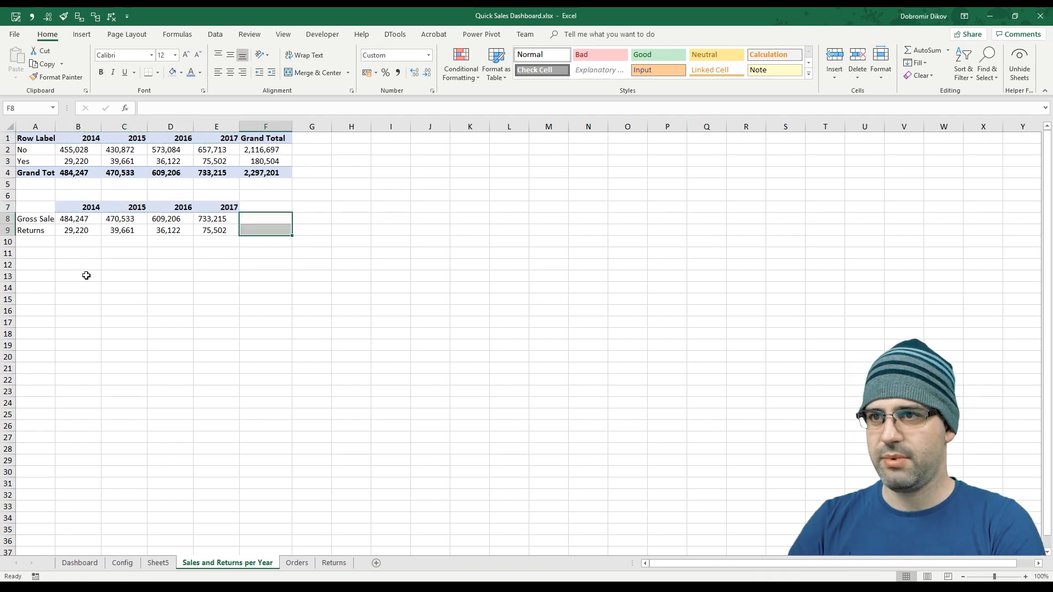
# - Insert a 2-D line chart with markers from the years and Gross Sales values in A7:E8
pyautogui.press('Left')
pyautogui.press('Left')
pyautogui.press('Left')
pyautogui.press('Left')
pyautogui.click(82, 34)
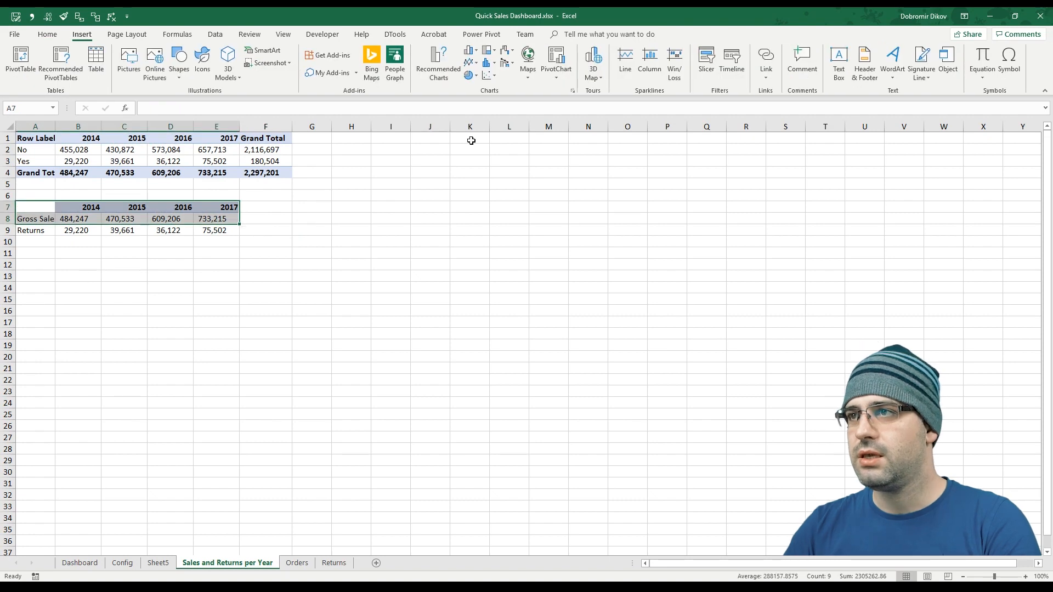
pyautogui.click(475, 65)
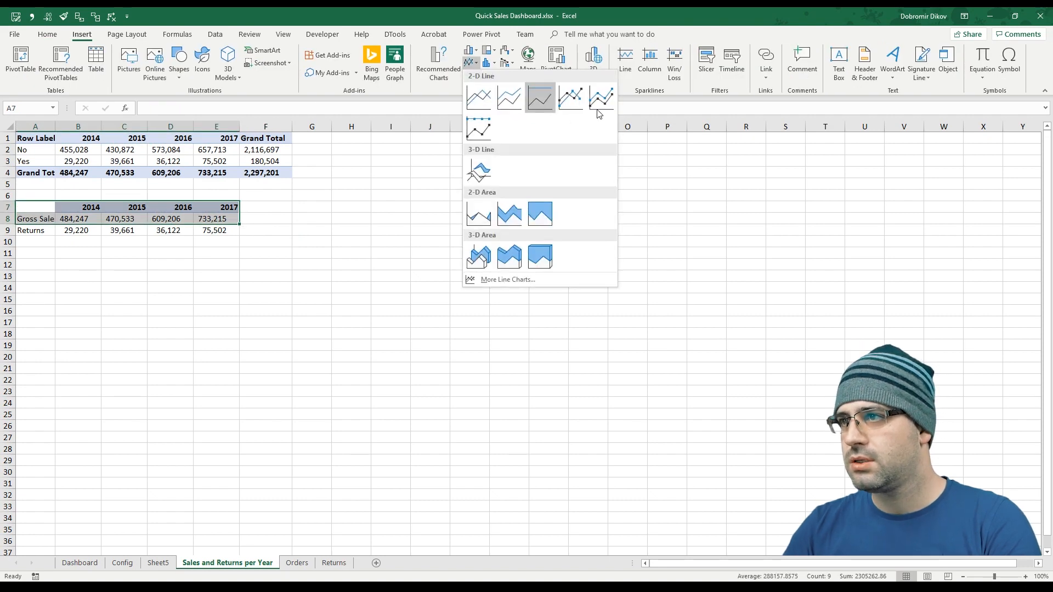
pyautogui.click(571, 105)
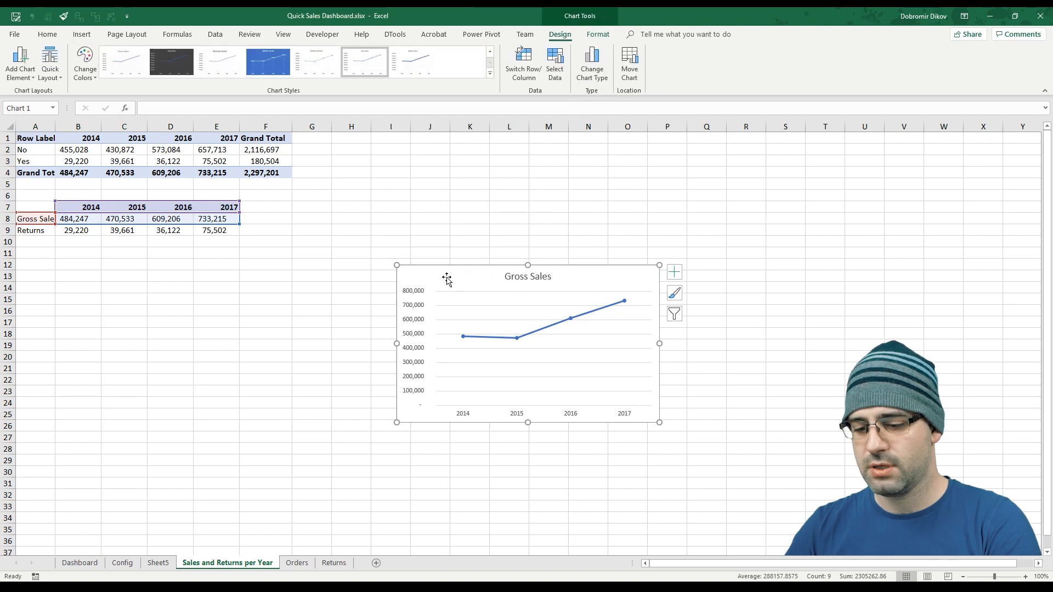
# - Move the Gross Sales chart to the Dashboard sheet under the header and shrink it to about columns B to H, rows 6 to 12
pyautogui.hotkey('ctrl', 'x')
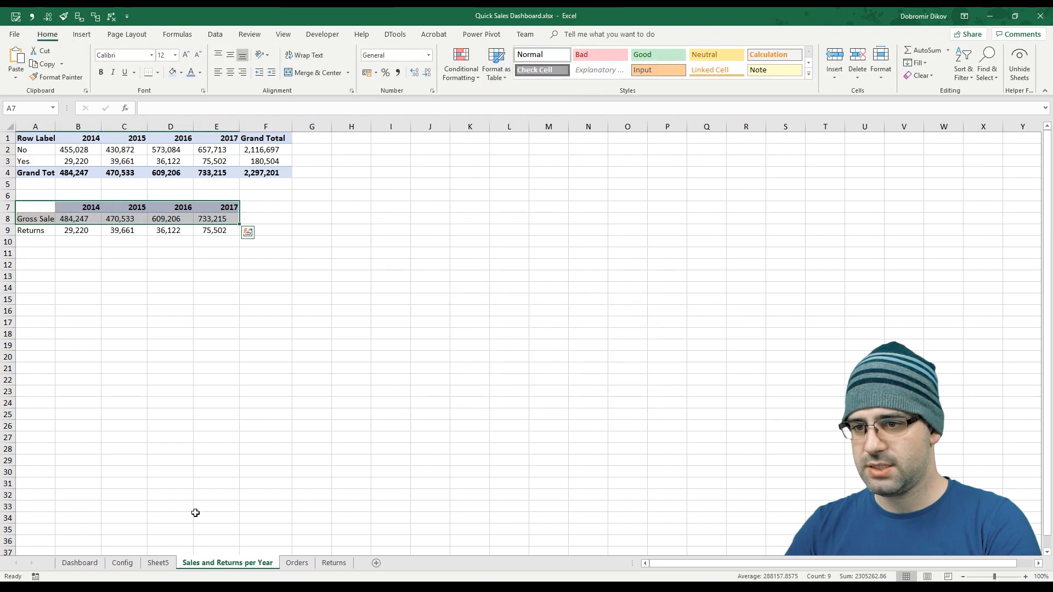
pyautogui.click(81, 564)
pyautogui.hotkey('ctrl', 'v')
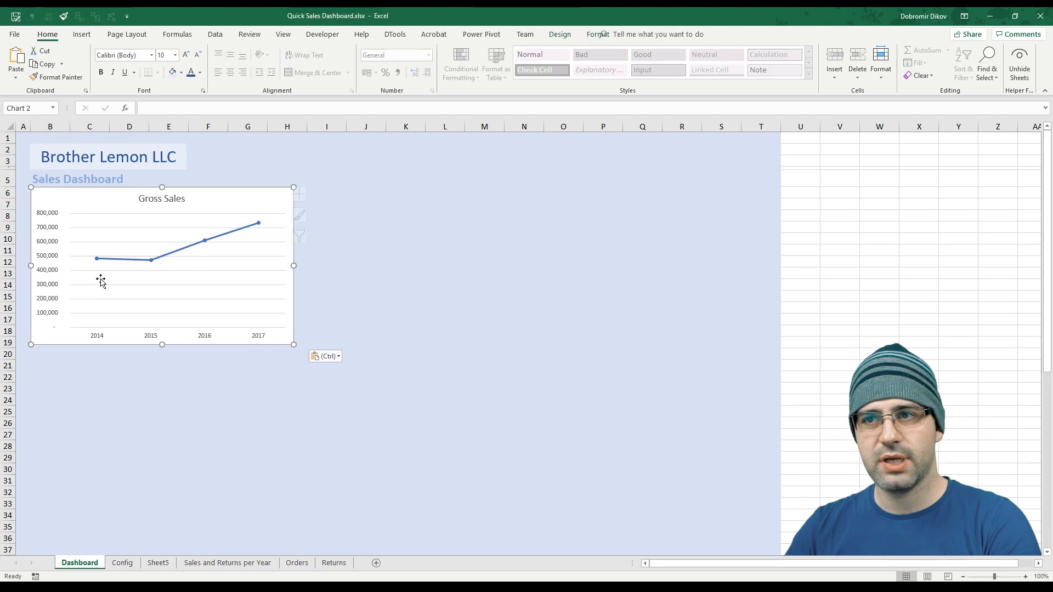
pyautogui.moveTo(296, 344); pyautogui.dragTo(276, 270)
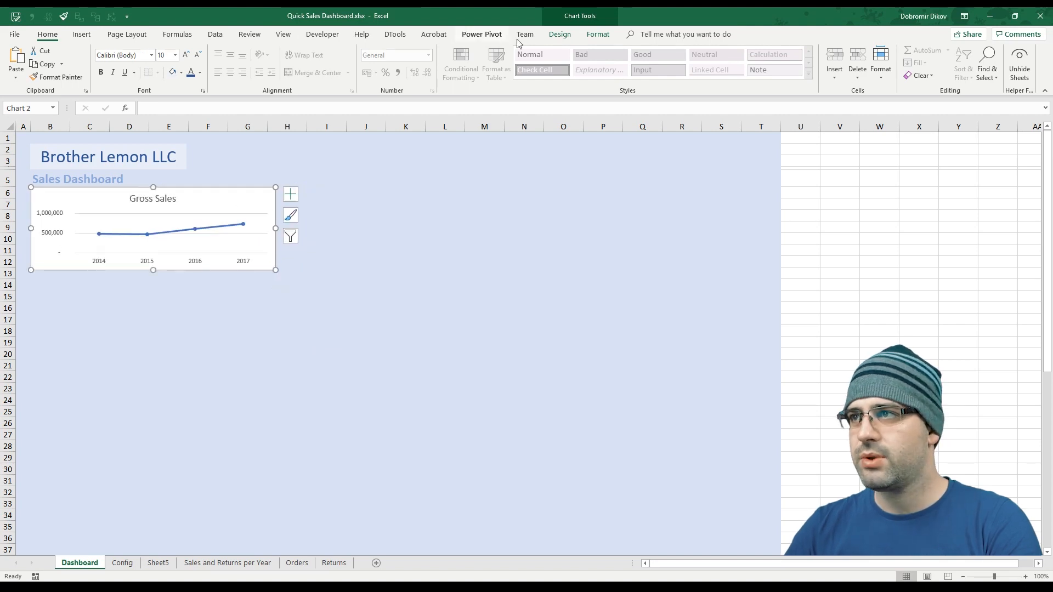
# - Add data callout labels to the Gross Sales chart's line
pyautogui.click(597, 34)
pyautogui.click(559, 34)
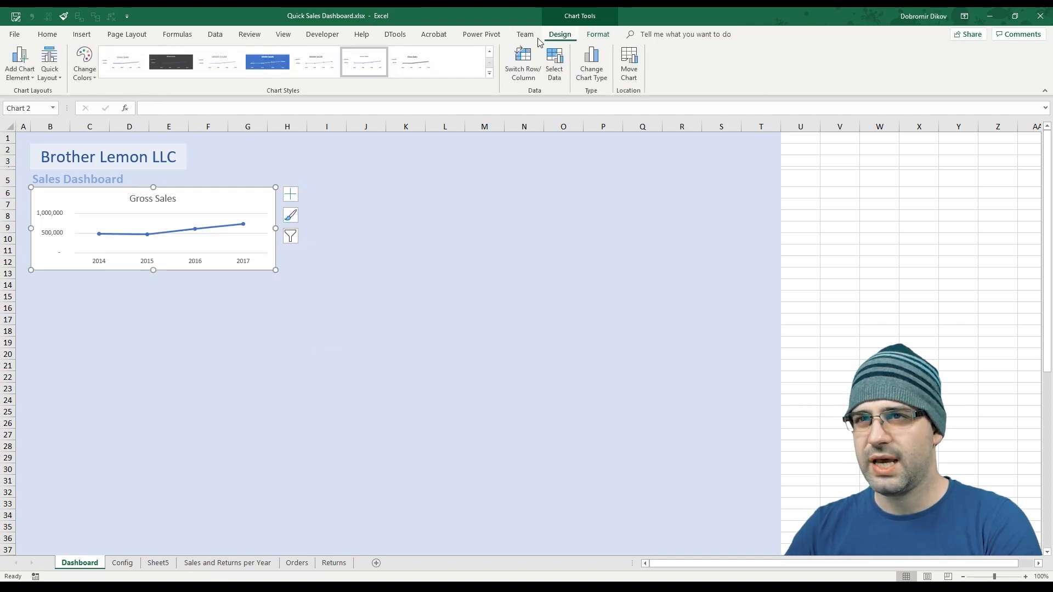
pyautogui.click(22, 69)
pyautogui.moveTo(48, 130)
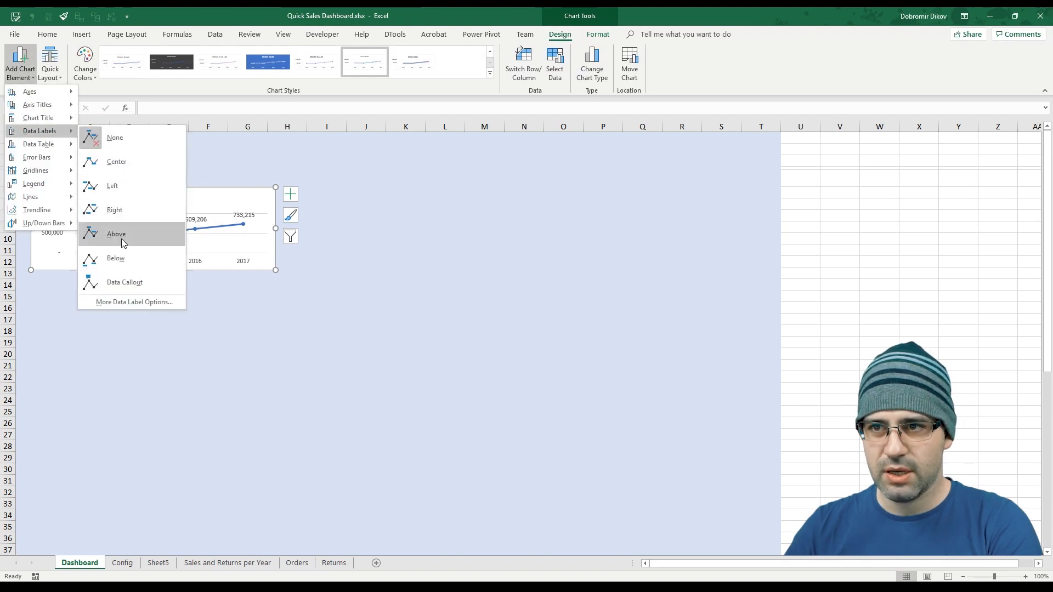
pyautogui.click(116, 284)
pyautogui.click(291, 215)
pyautogui.click(222, 227)
pyautogui.click(290, 215)
pyautogui.click(291, 215)
pyautogui.click(291, 215)
# - Format the chart's data labels to leave out the category name and sit above the line
pyautogui.rightClick(262, 224)
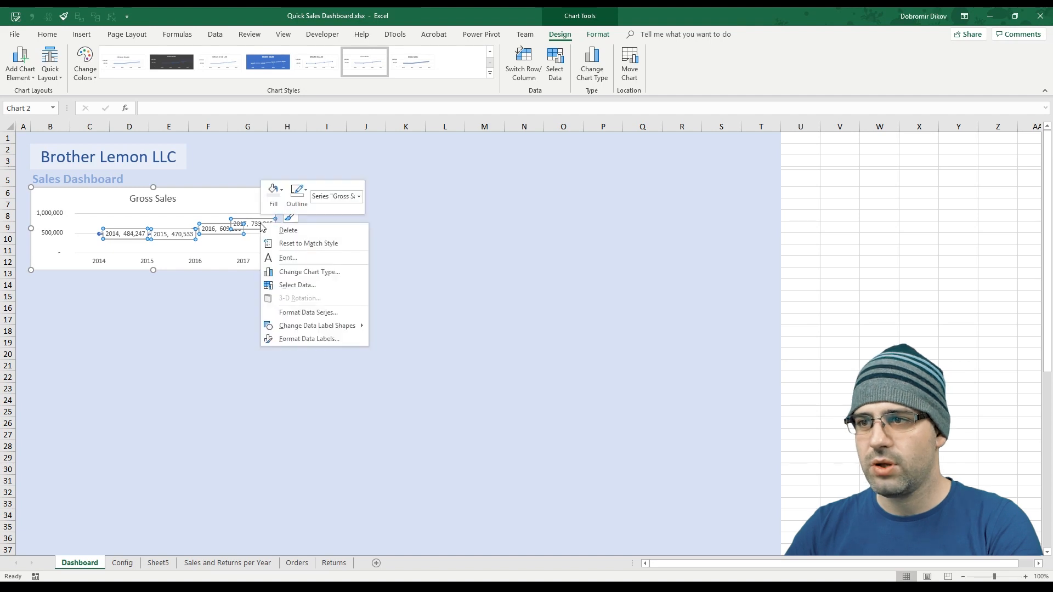
pyautogui.click(309, 338)
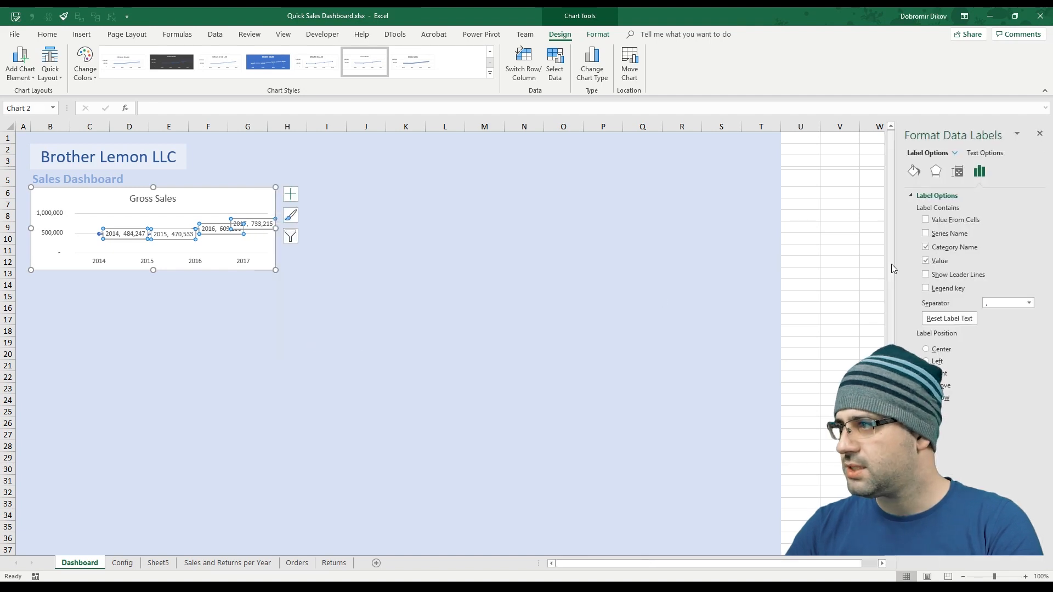
pyautogui.click(930, 248)
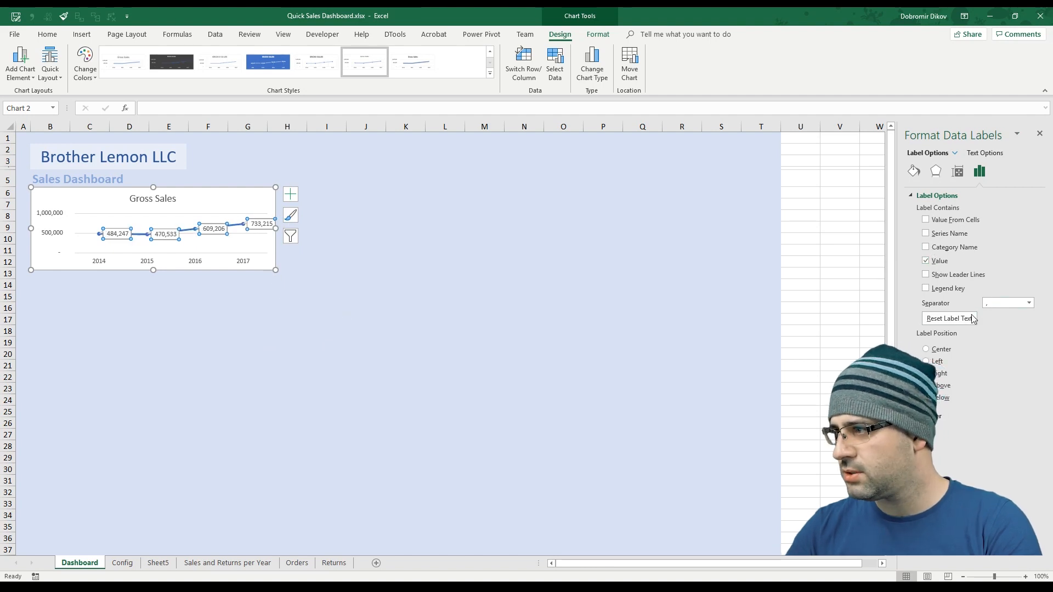
pyautogui.click(940, 387)
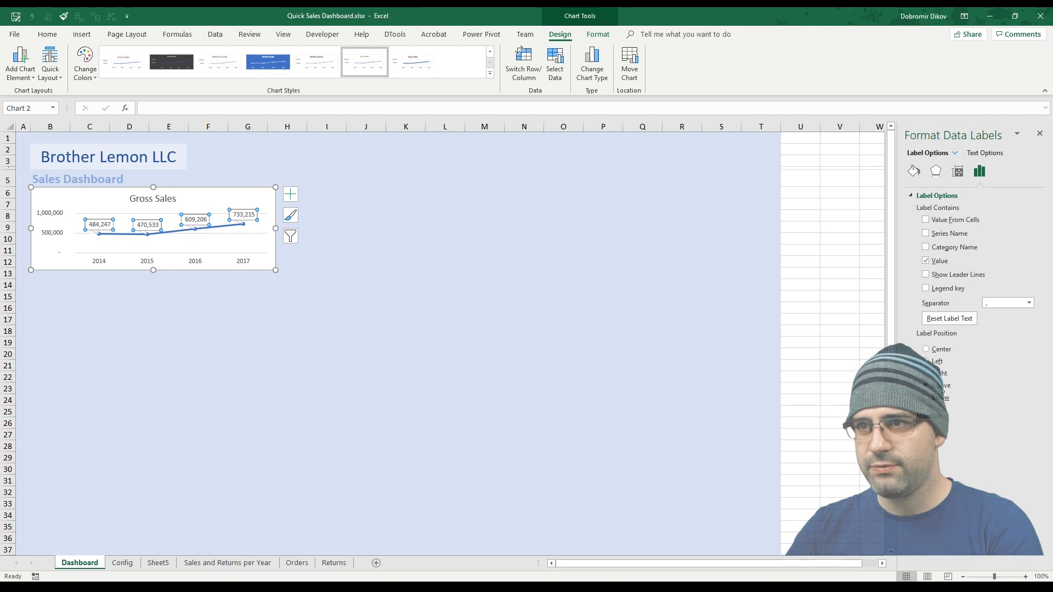
# - Fill the Gross Sales chart's data labels with light theme blue and remove their outline
pyautogui.click(596, 35)
pyautogui.click(439, 50)
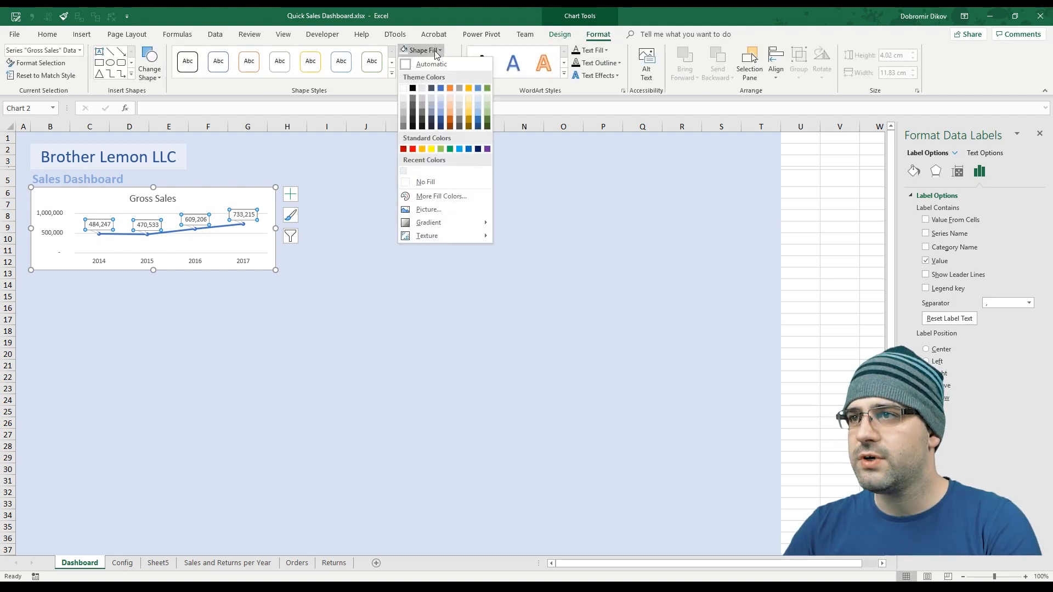
pyautogui.click(441, 98)
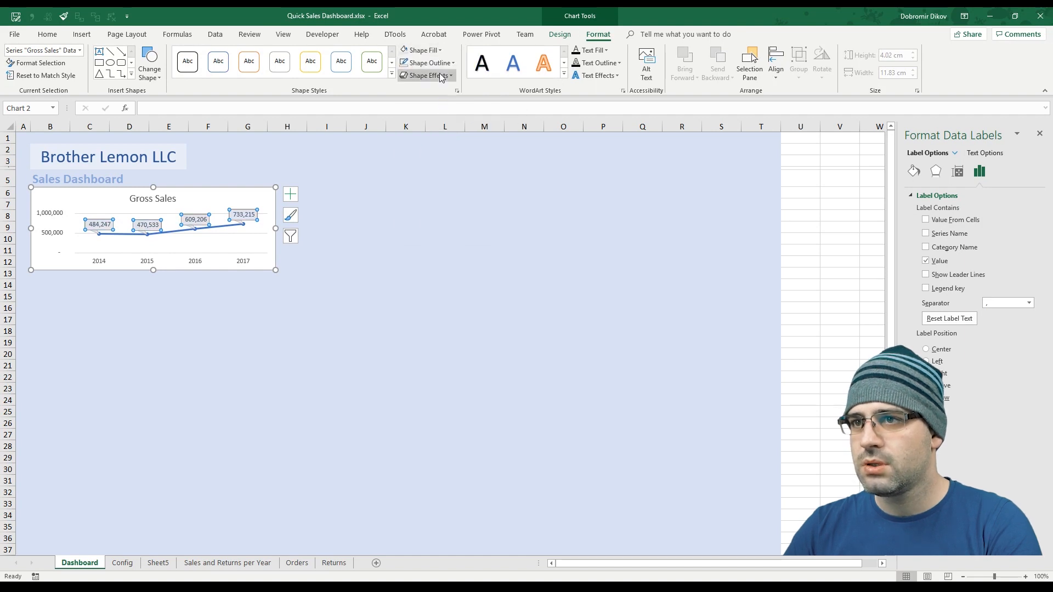
pyautogui.click(453, 63)
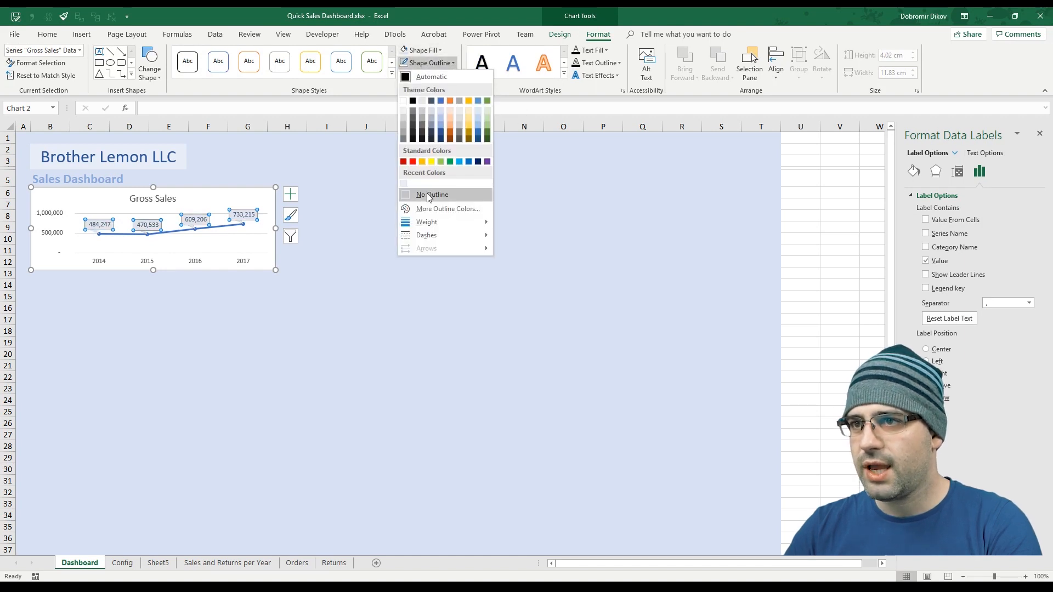
# - Extend the Gross Sales chart's title to read "Gross Sales in USD"
pyautogui.click(177, 198)
pyautogui.click(177, 198)
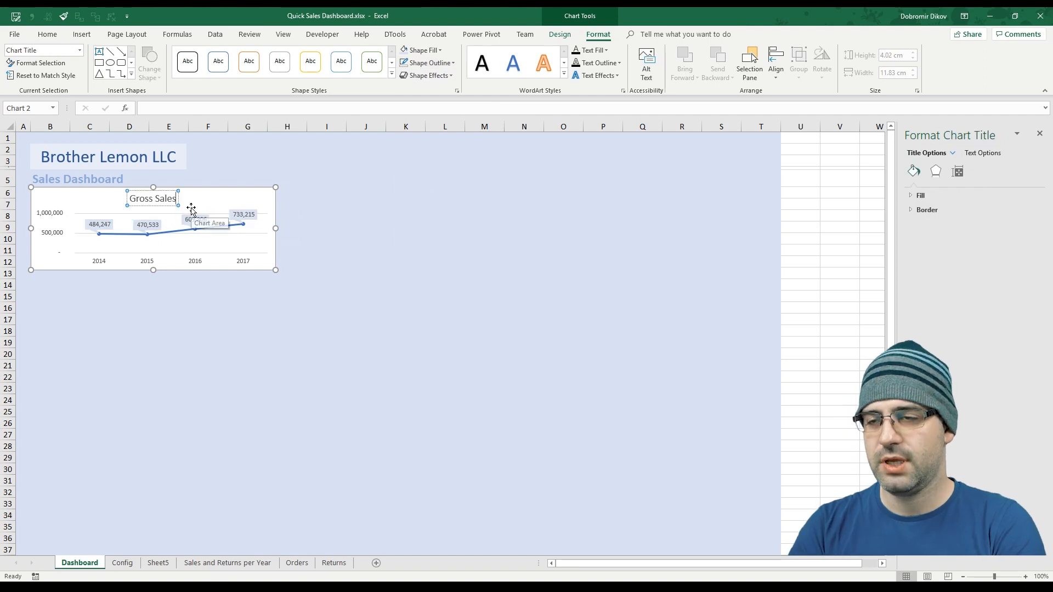
pyautogui.write('in USD')
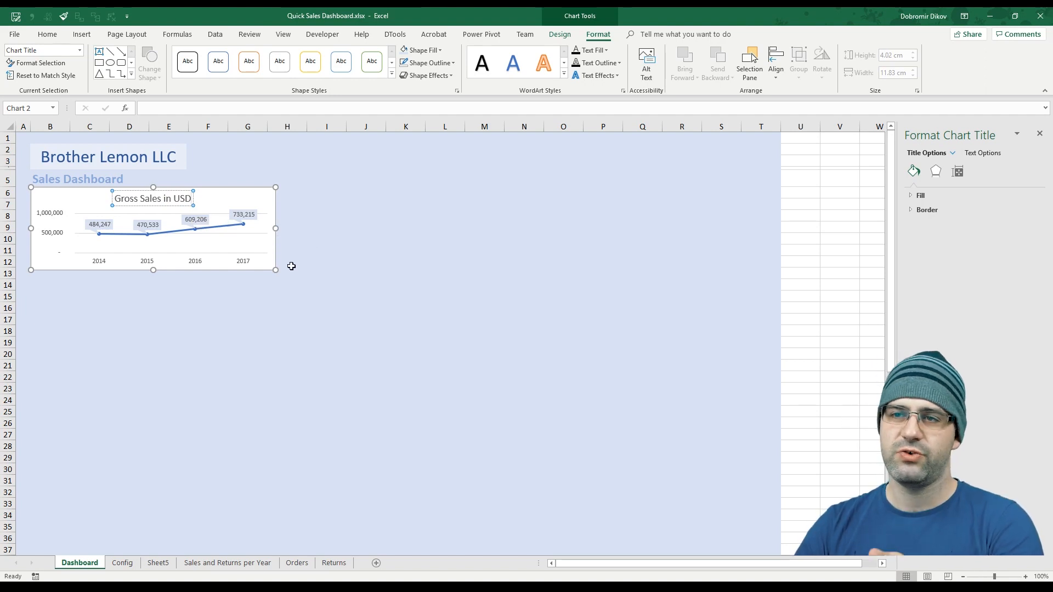
pyautogui.click(259, 178)
pyautogui.click(245, 203)
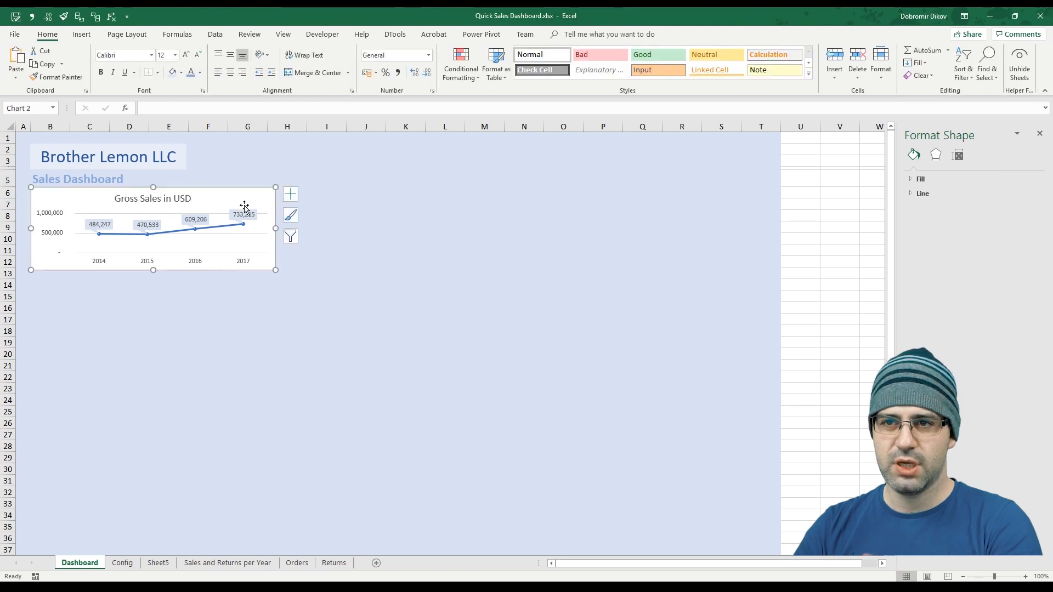
pyautogui.click(277, 340)
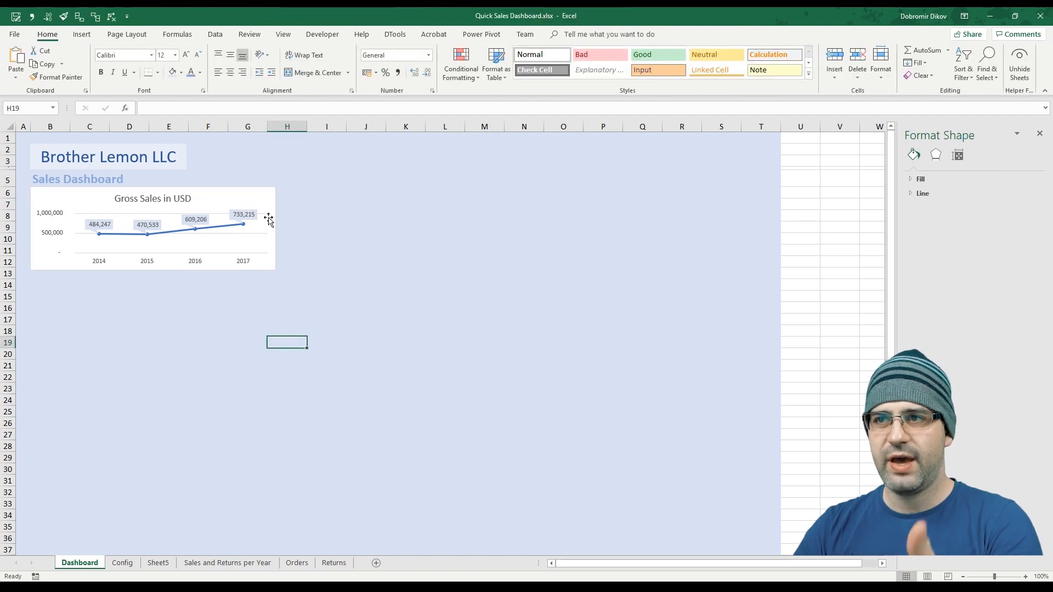
# - Give the Gross Sales chart area a blue theme-color outline
pyautogui.click(263, 199)
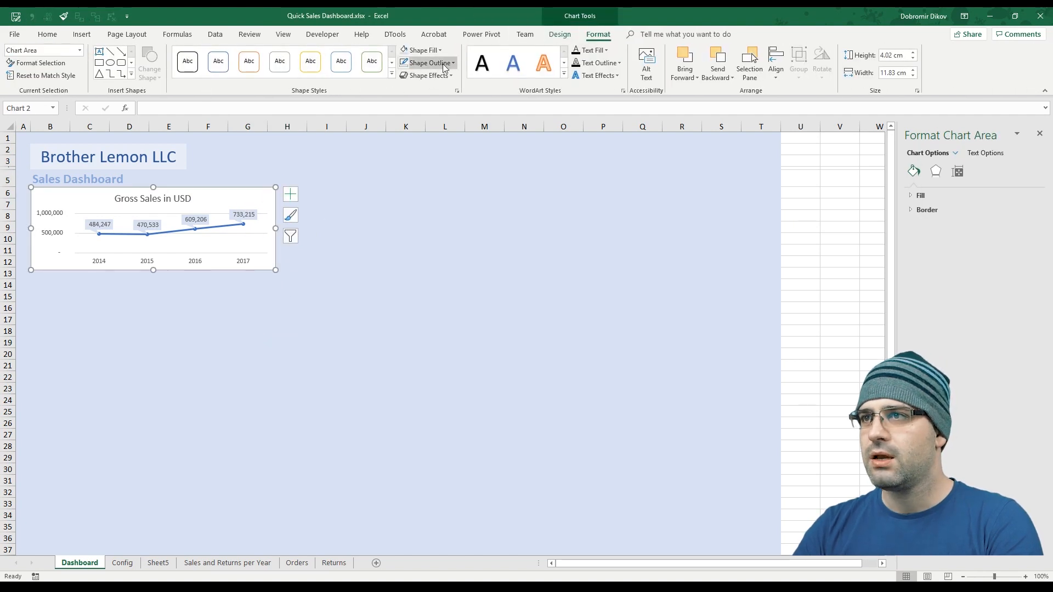
pyautogui.click(450, 63)
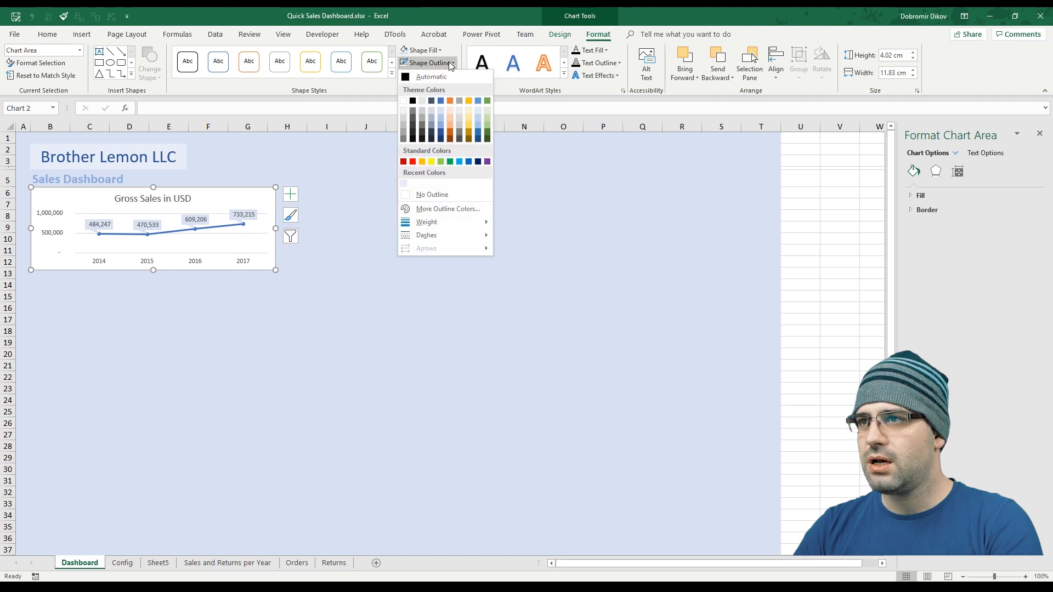
pyautogui.click(440, 130)
pyautogui.click(353, 276)
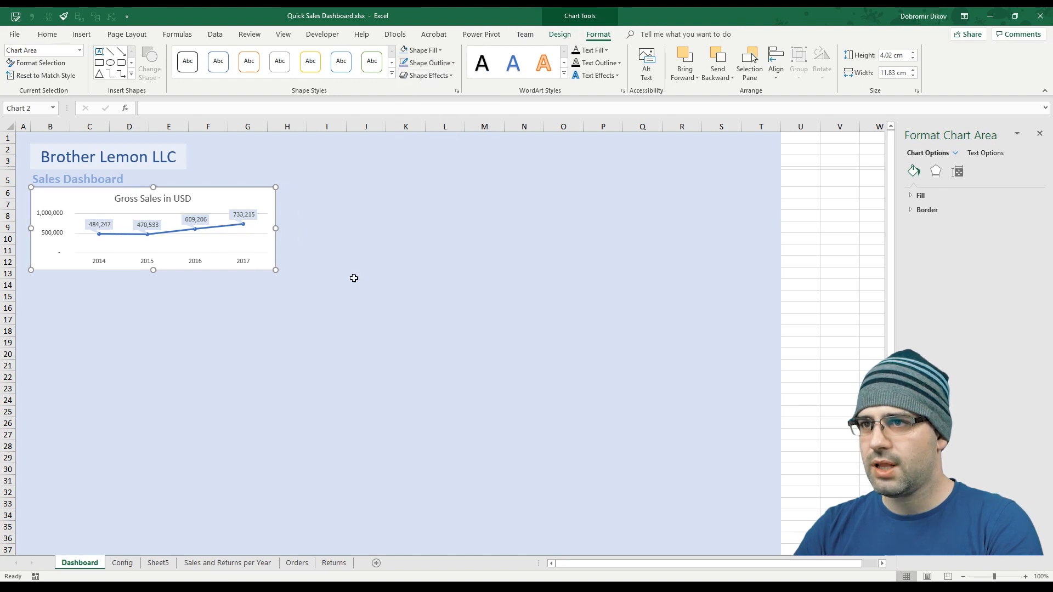
# - Copy the Gross Sales chart and paste the duplicate at cell B14, directly below the original
pyautogui.click(241, 202)
pyautogui.click(42, 283)
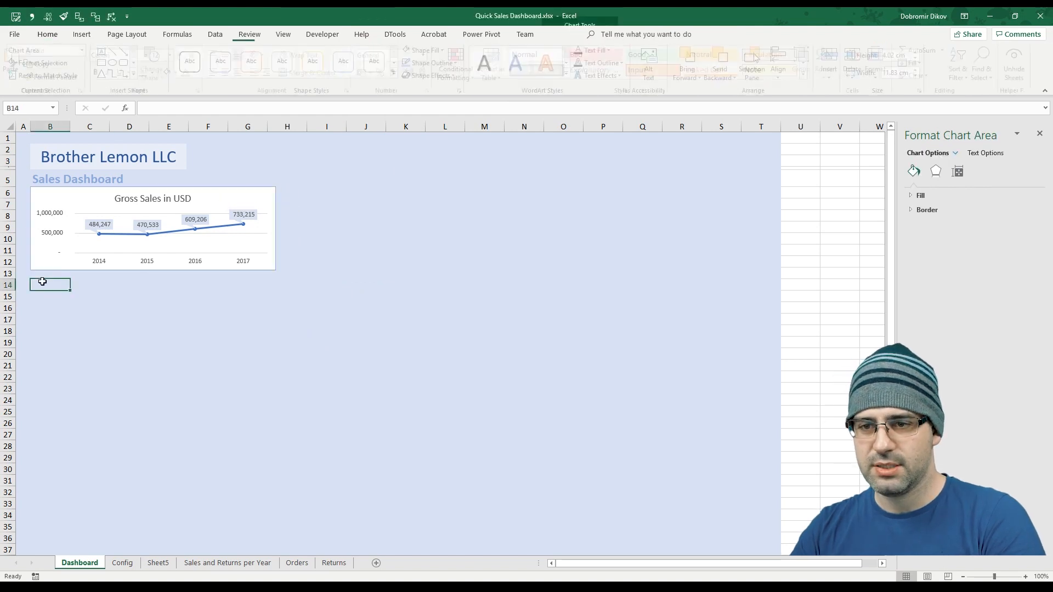
pyautogui.hotkey('ctrl', 'v')
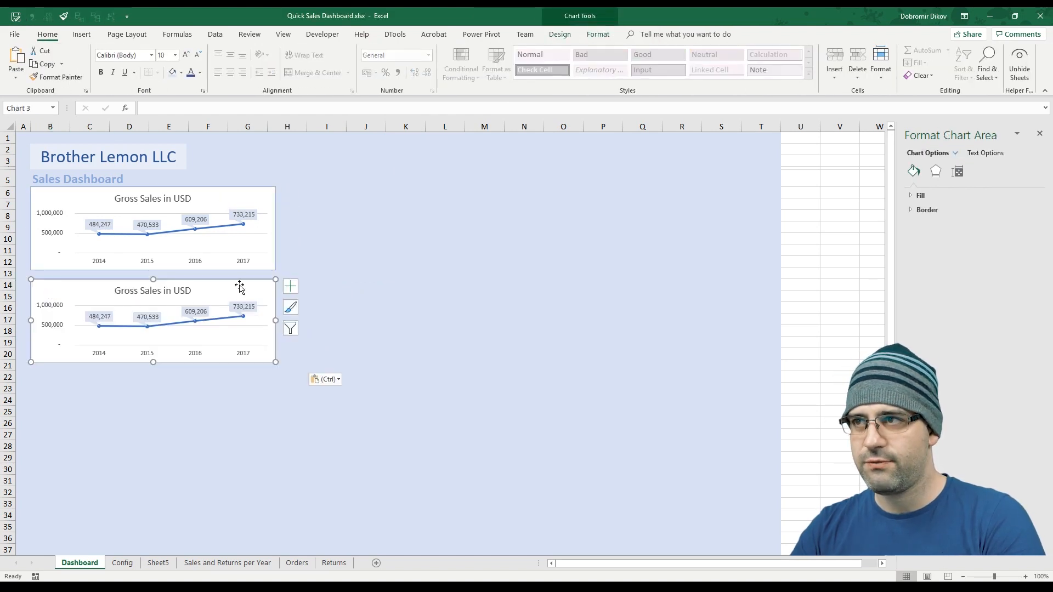
# - Point the duplicate chart's series to the Returns data on Sales and Returns per Year, with name A9 and values B9:E9
pyautogui.click(560, 35)
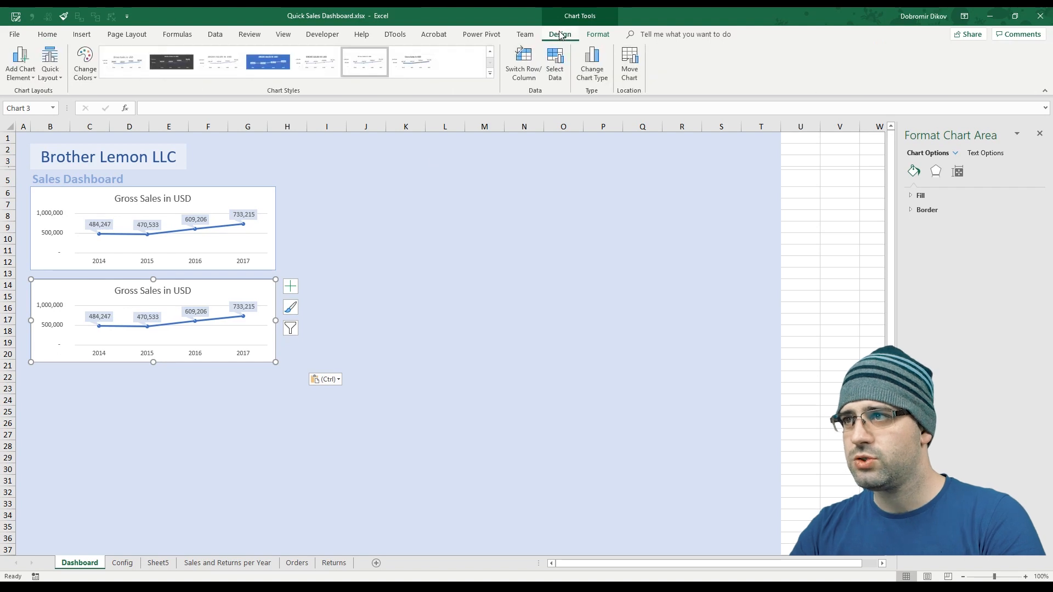
pyautogui.click(555, 65)
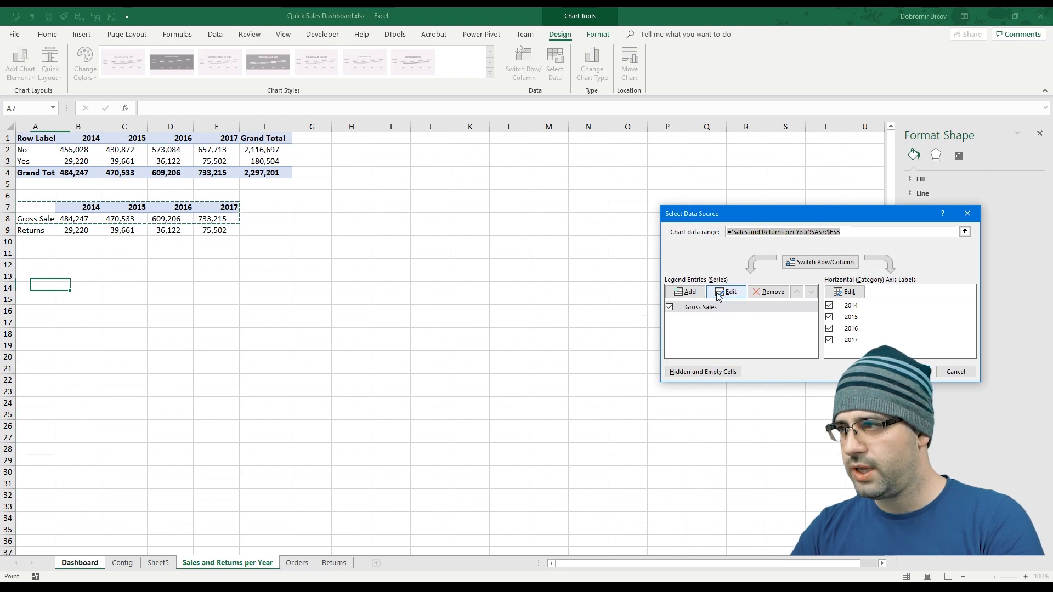
pyautogui.click(708, 308)
pyautogui.click(727, 292)
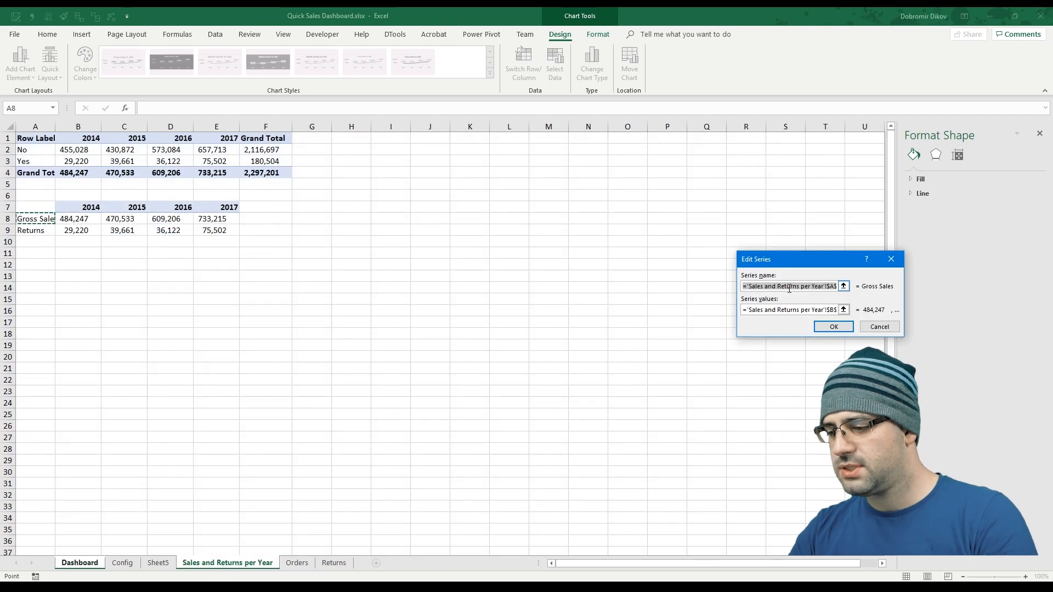
pyautogui.write('=')
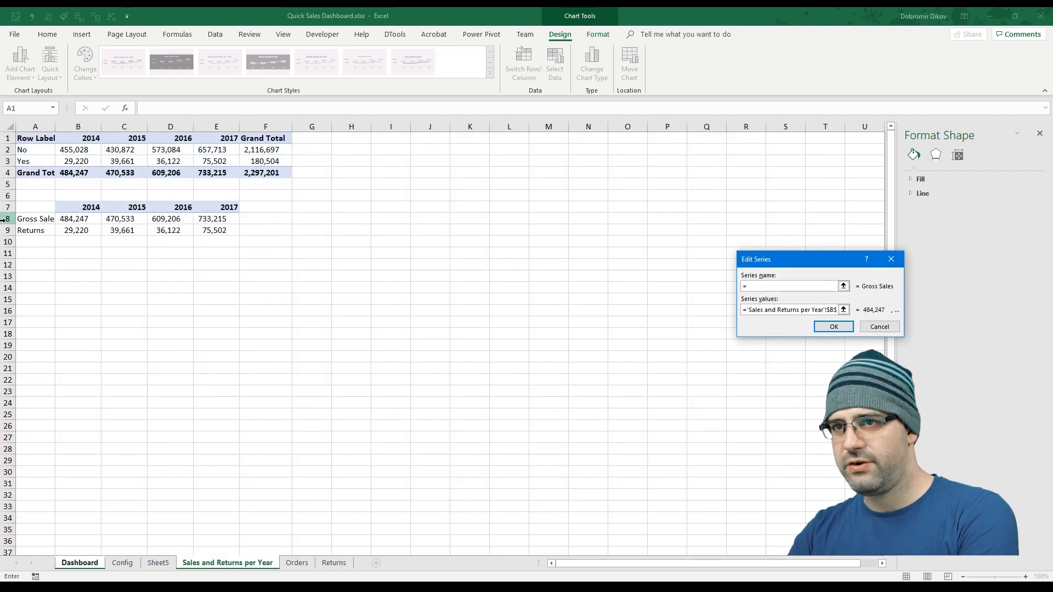
pyautogui.click(36, 230)
pyautogui.click(807, 309)
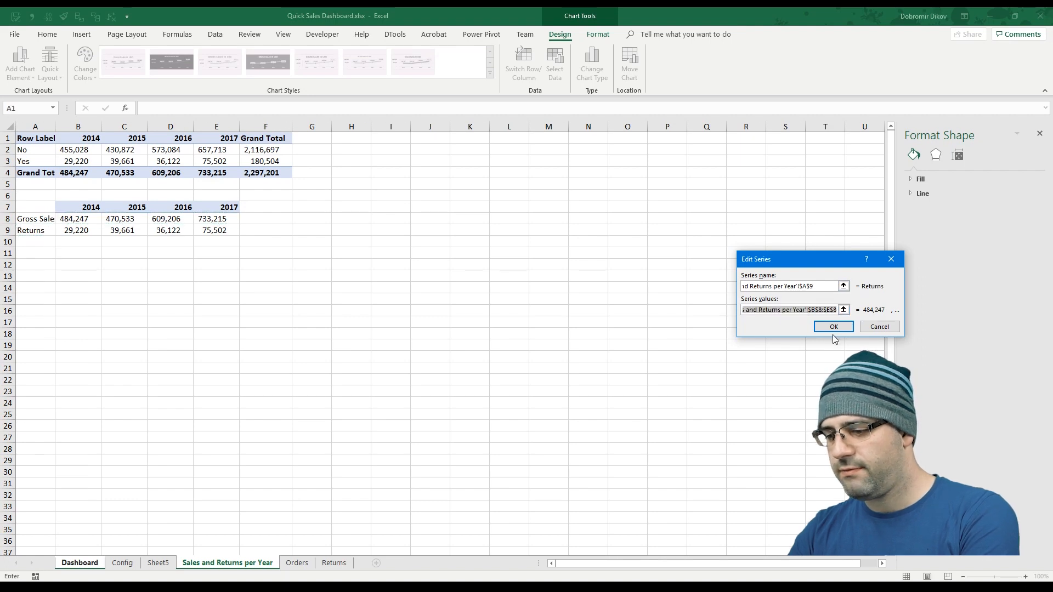
pyautogui.write('=')
pyautogui.moveTo(77, 230); pyautogui.dragTo(213, 229)
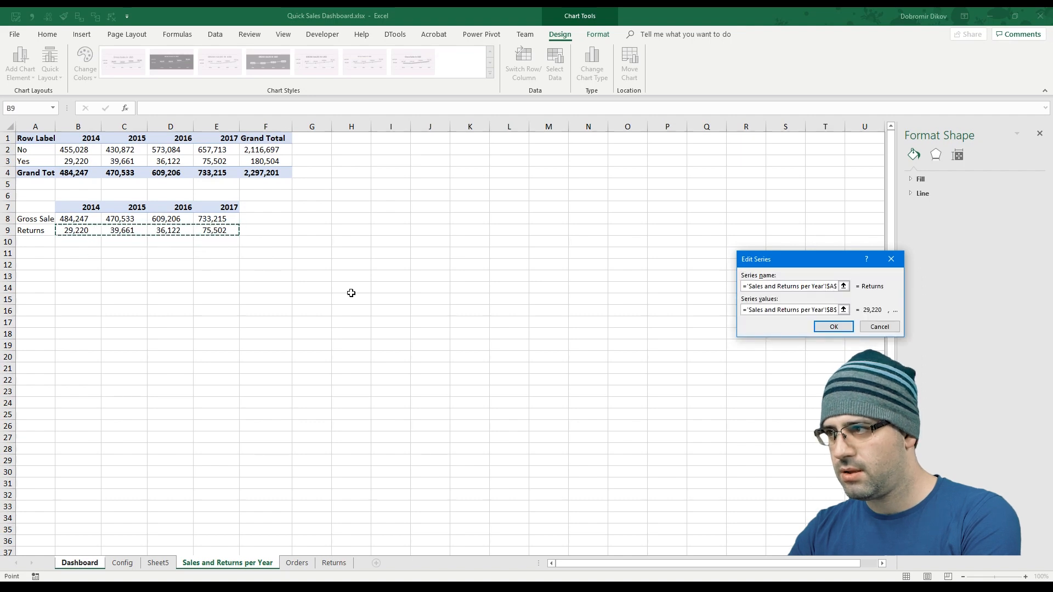
pyautogui.click(830, 326)
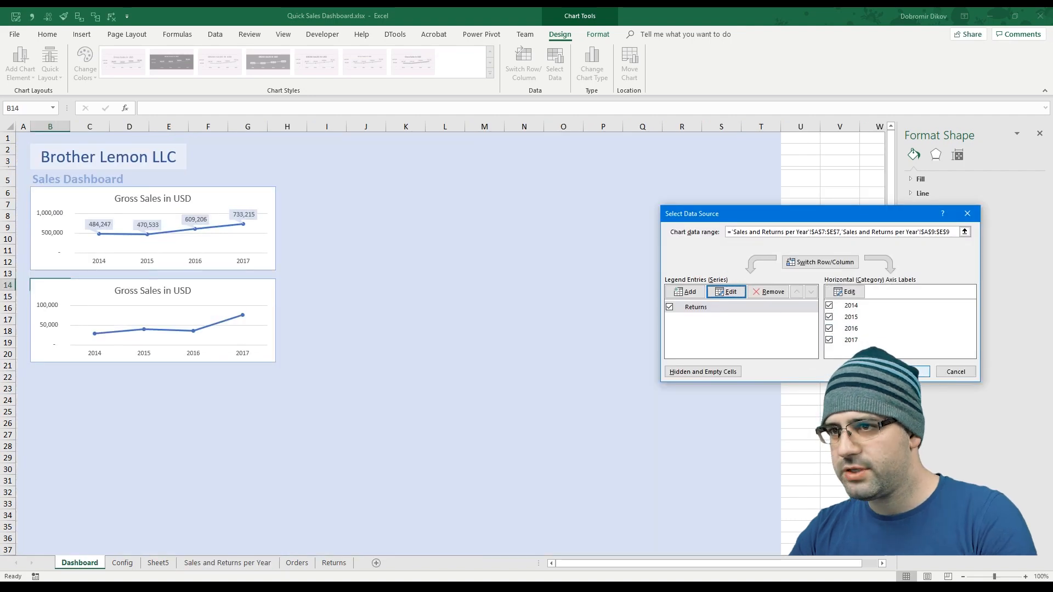
pyautogui.click(910, 371)
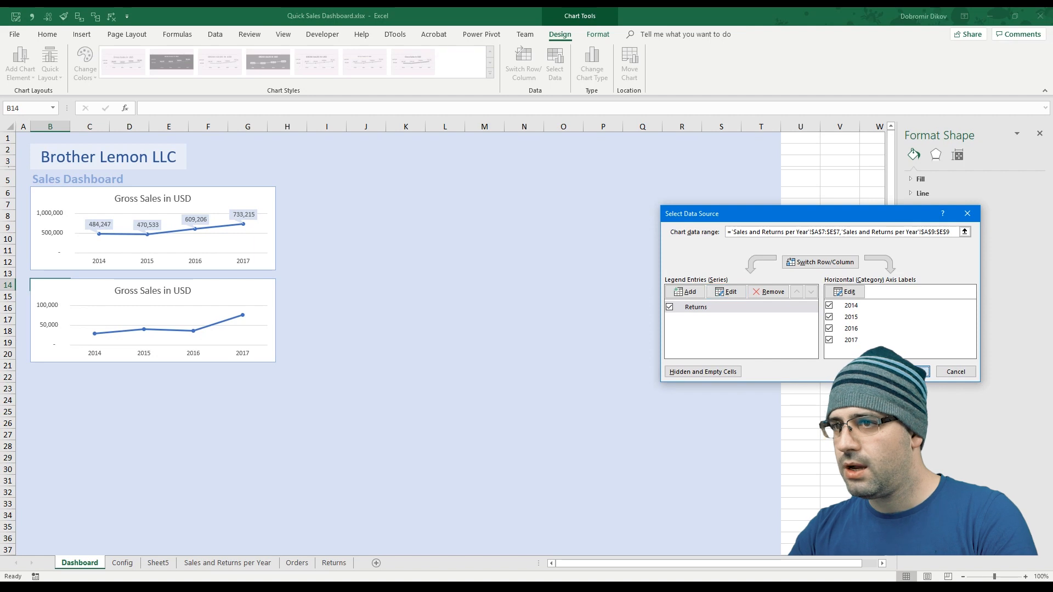
# - Add data callout labels to the line in the lower chart
pyautogui.click(218, 323)
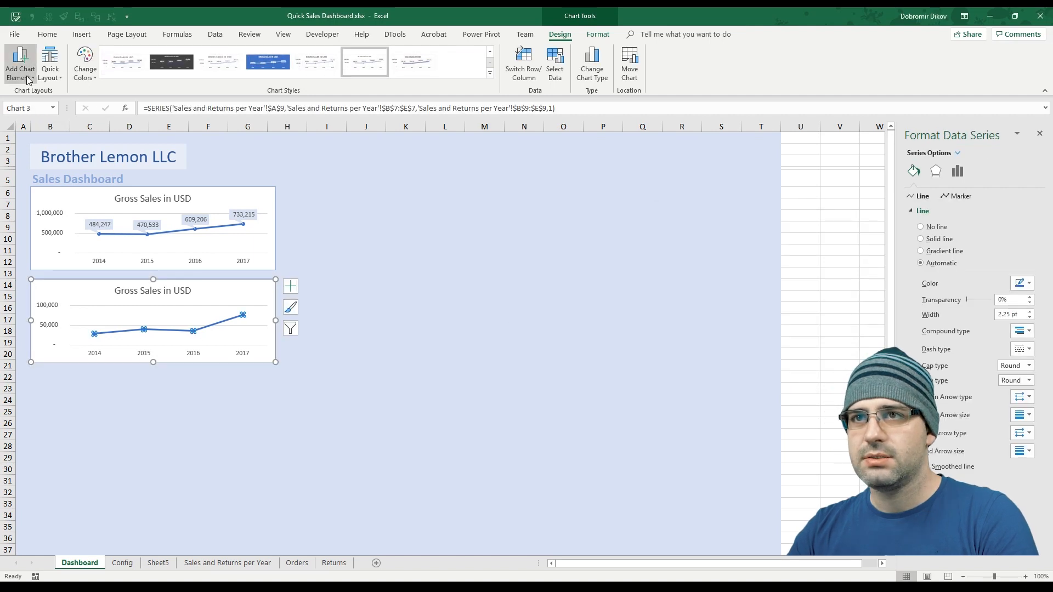
pyautogui.click(33, 74)
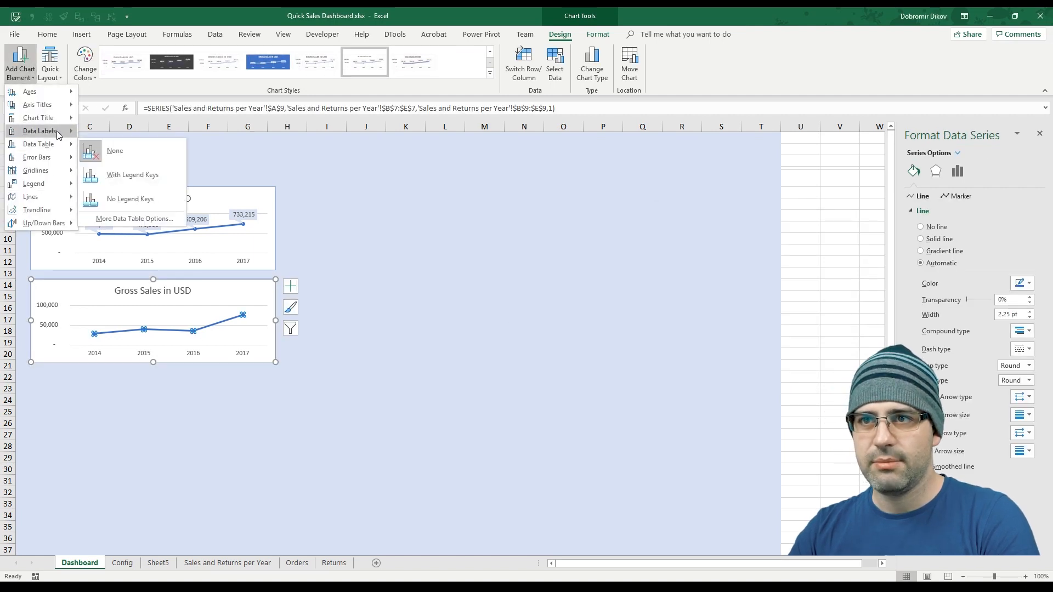
pyautogui.moveTo(39, 131)
pyautogui.click(115, 283)
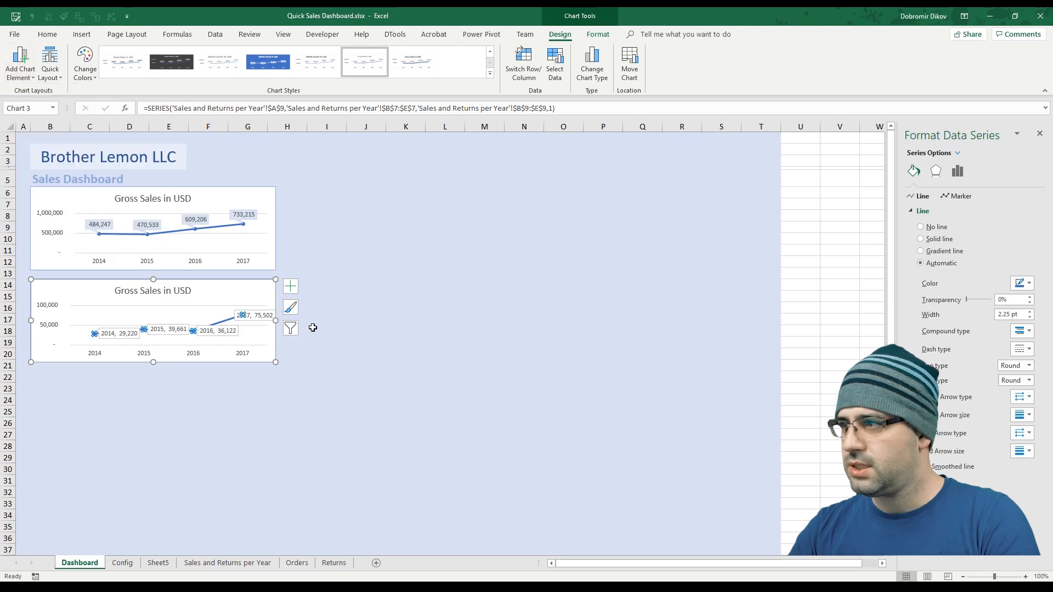
# - Format the lower chart's data labels to leave out the category name and sit above the line
pyautogui.click(223, 335)
pyautogui.rightClick(223, 334)
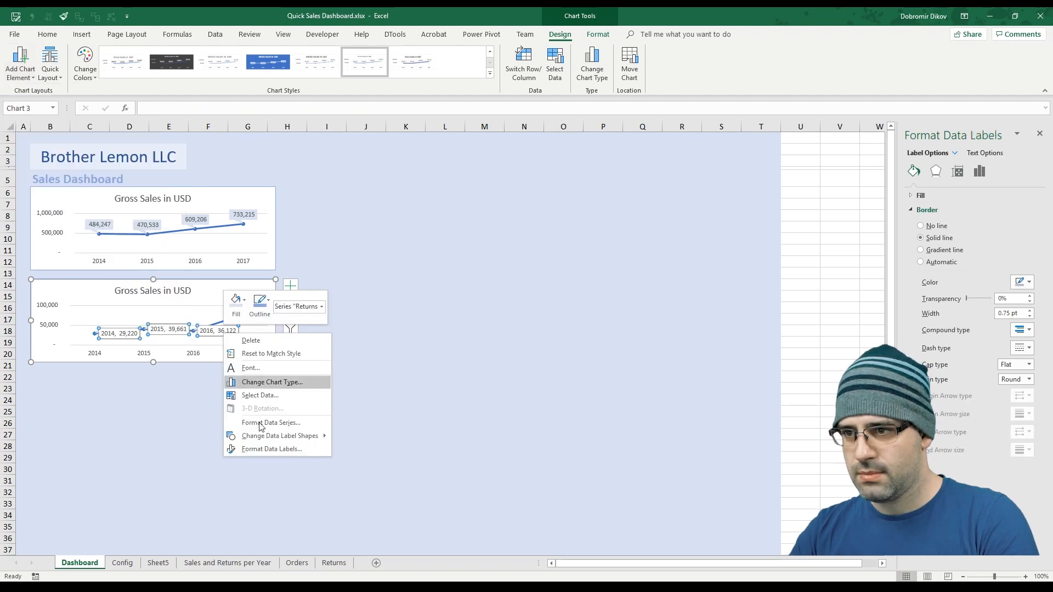
pyautogui.click(271, 450)
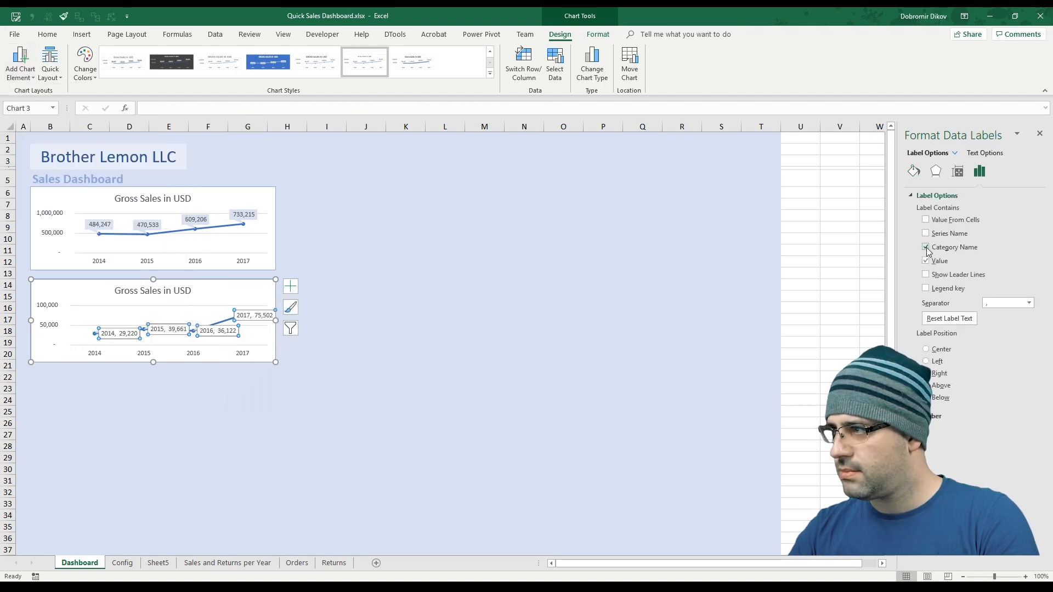
pyautogui.click(926, 247)
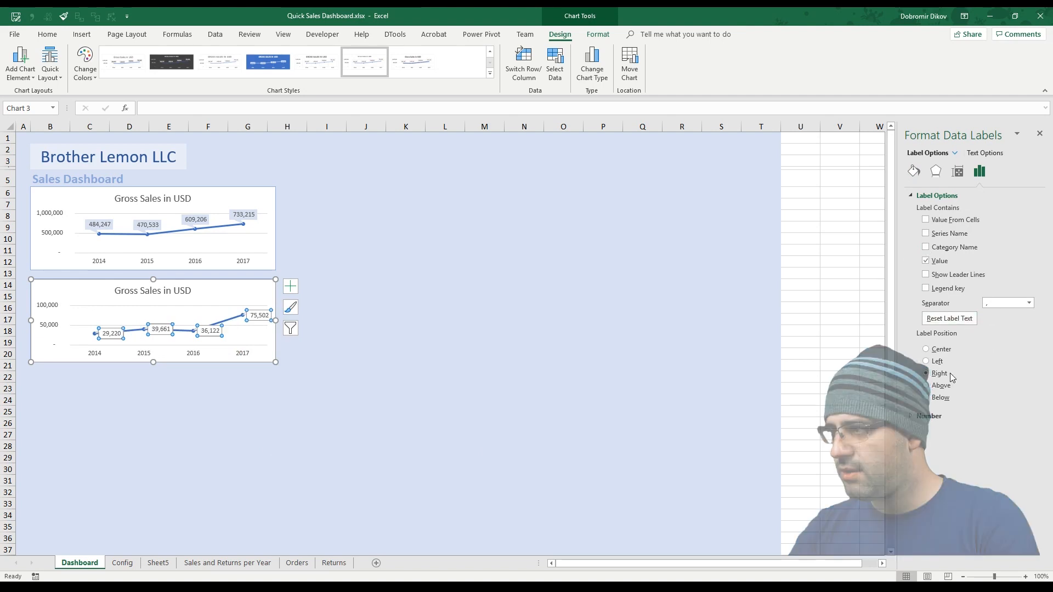
pyautogui.click(933, 386)
# - Remove the outline from the Returns series' data labels and fill them with light theme blue
pyautogui.click(598, 34)
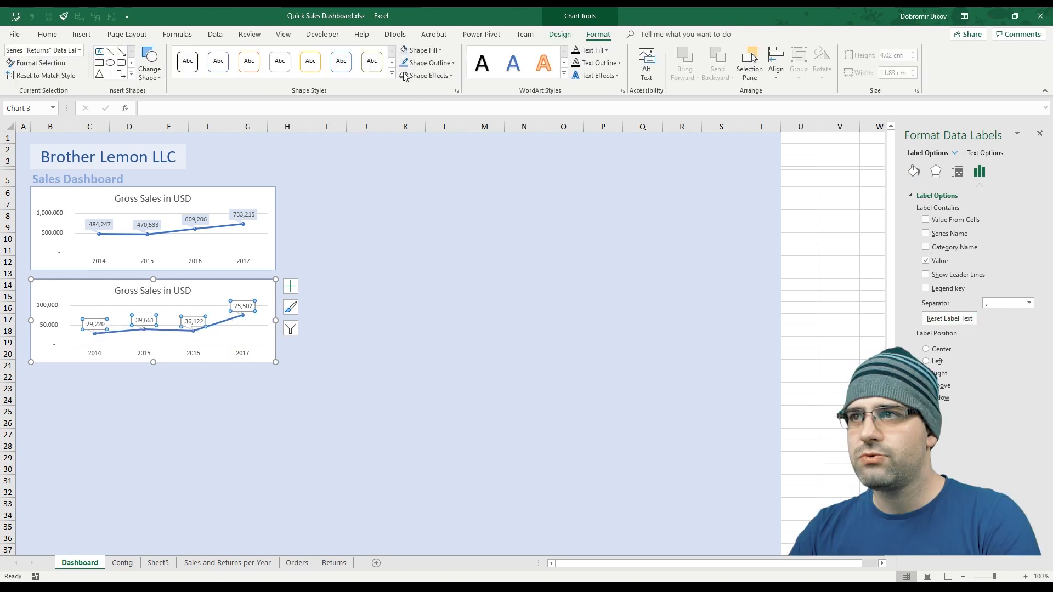
pyautogui.click(430, 62)
pyautogui.click(428, 195)
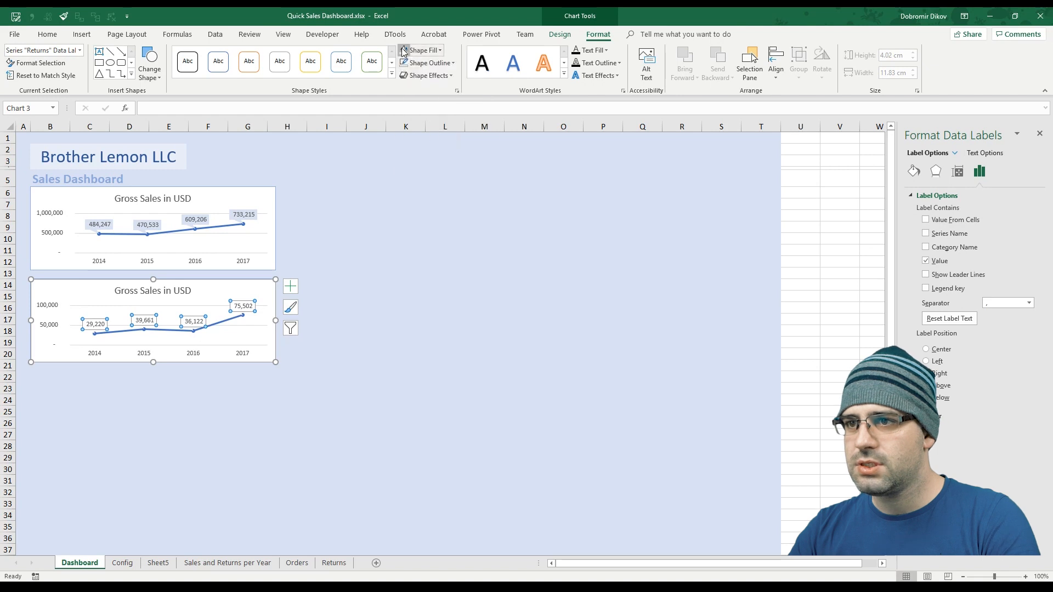
# - Change the lower chart's title to "Returns in USD" and deselect the chart
pyautogui.click(145, 292)
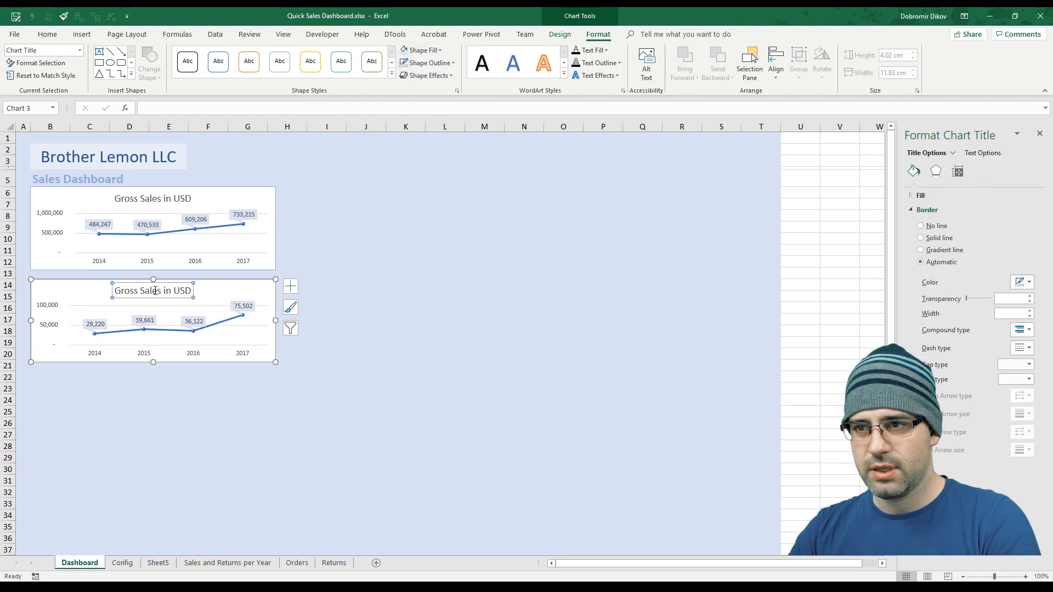
pyautogui.doubleClick(161, 291)
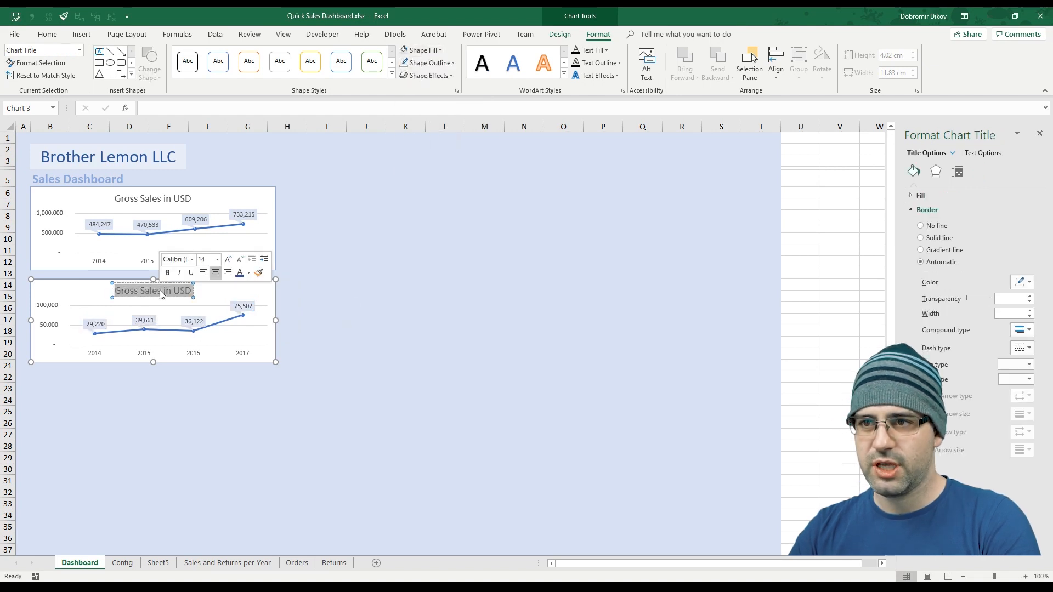
pyautogui.tripleClick(161, 294)
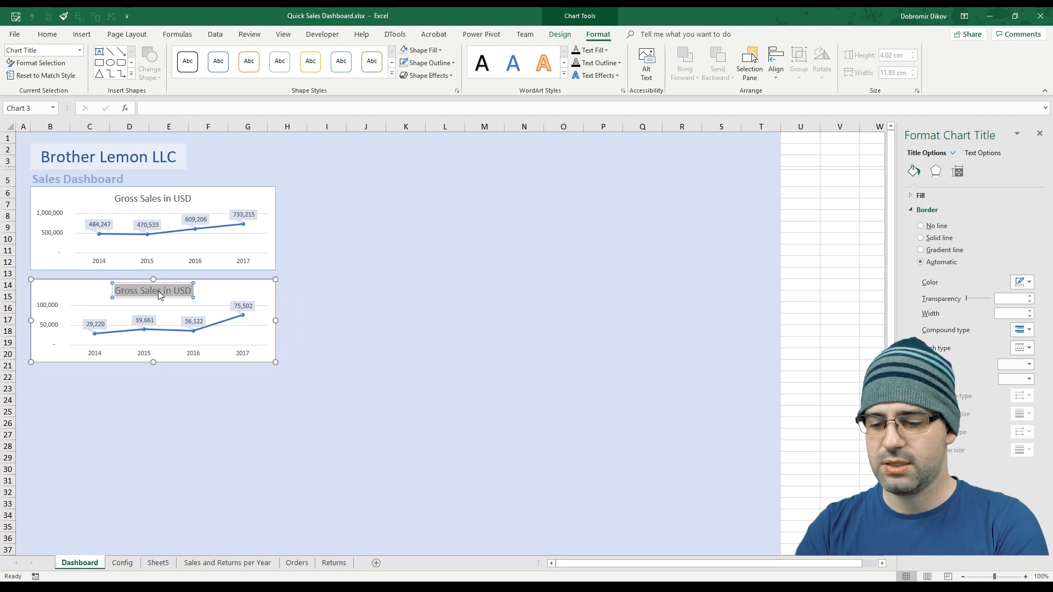
pyautogui.write('Returns in USD')
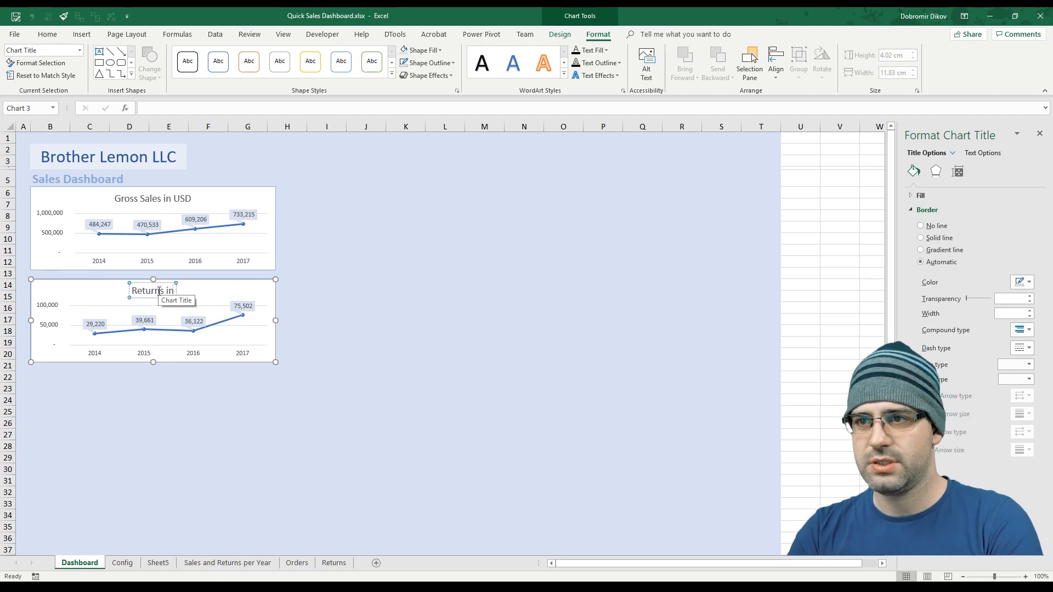
pyautogui.press('Escape')
pyautogui.press('Escape')
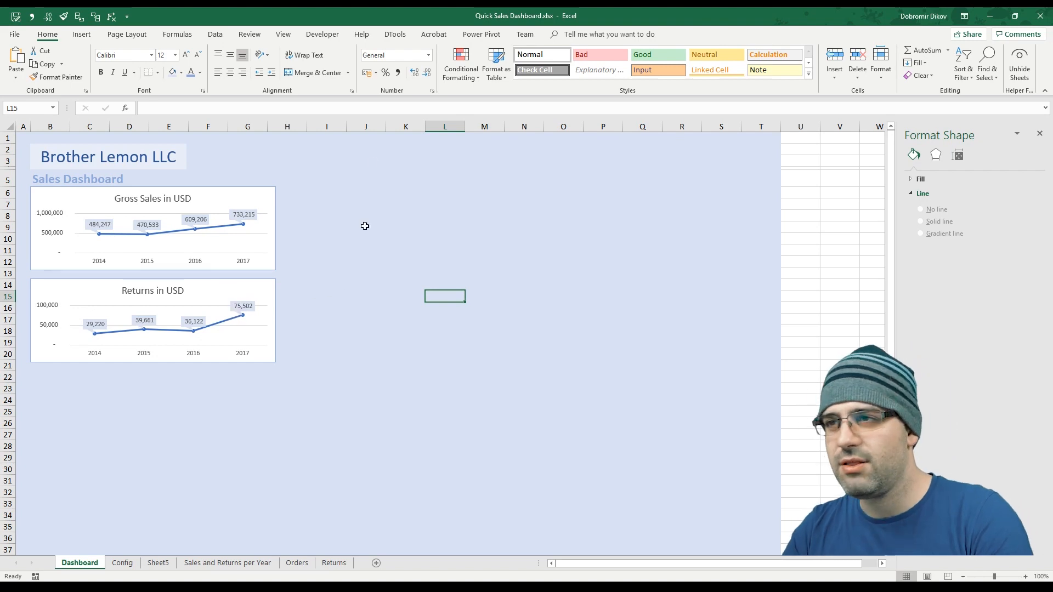
# - Review the free area beside the dashboard charts and the Country, City and State columns on the Orders sheet
pyautogui.moveTo(336, 159); pyautogui.dragTo(705, 357)
pyautogui.click(521, 274)
pyautogui.click(297, 562)
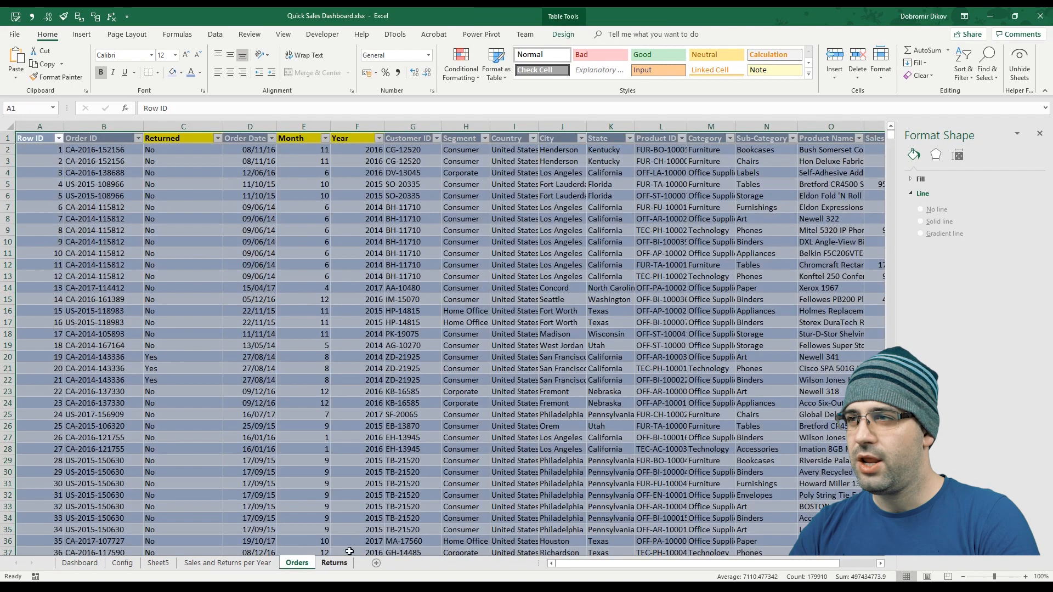
pyautogui.click(575, 174)
pyautogui.click(541, 141)
pyautogui.click(535, 140)
pyautogui.click(535, 141)
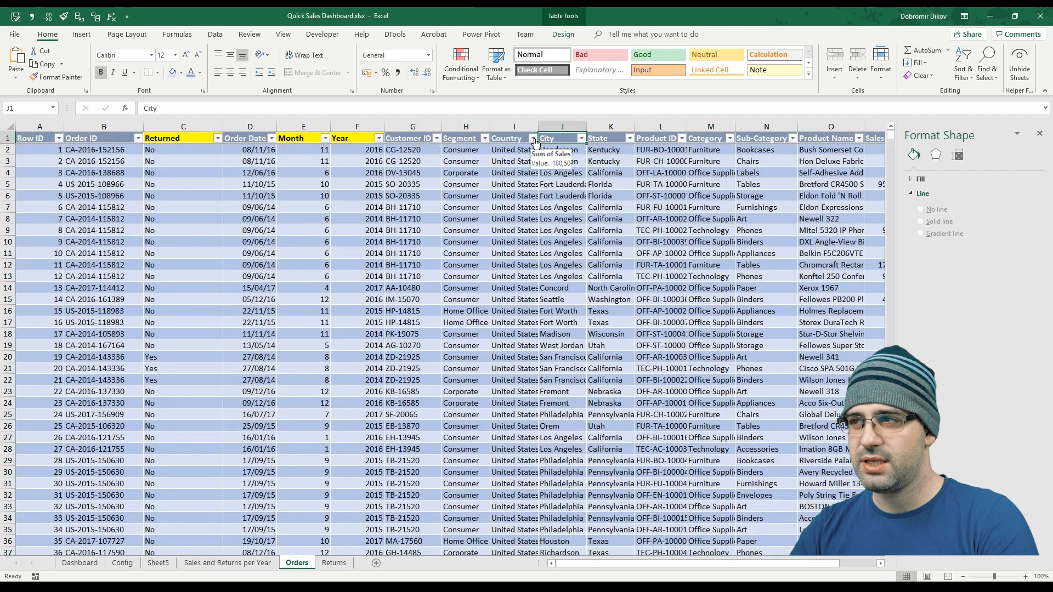
# - Check the State column's filter values on the Orders sheet and the free area beside the charts on the Dashboard sheet
pyautogui.click(629, 141)
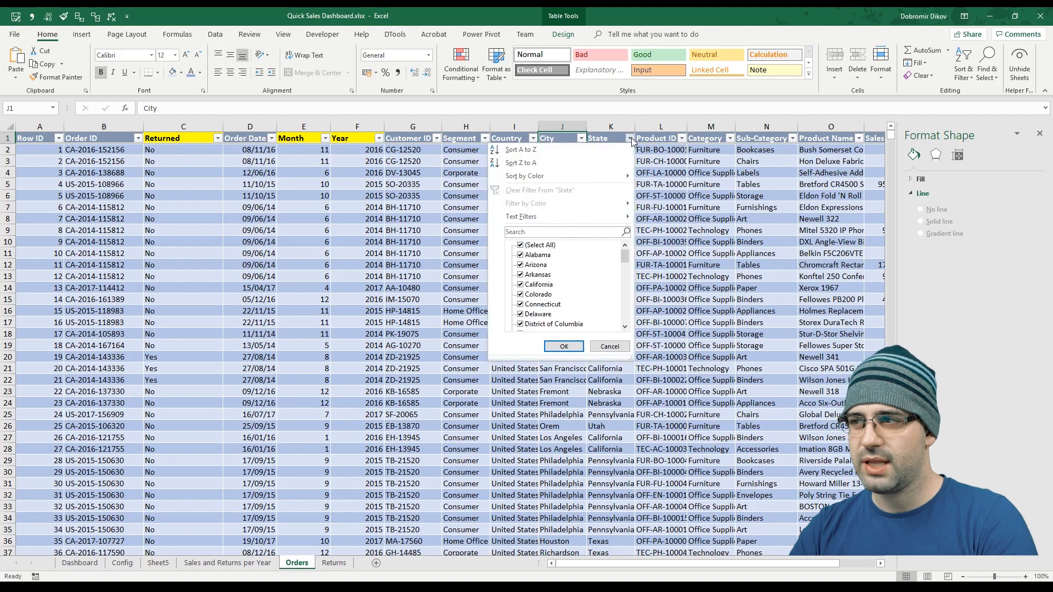
pyautogui.scroll(-1, 629, 265)
pyautogui.moveTo(627, 263); pyautogui.dragTo(641, 240)
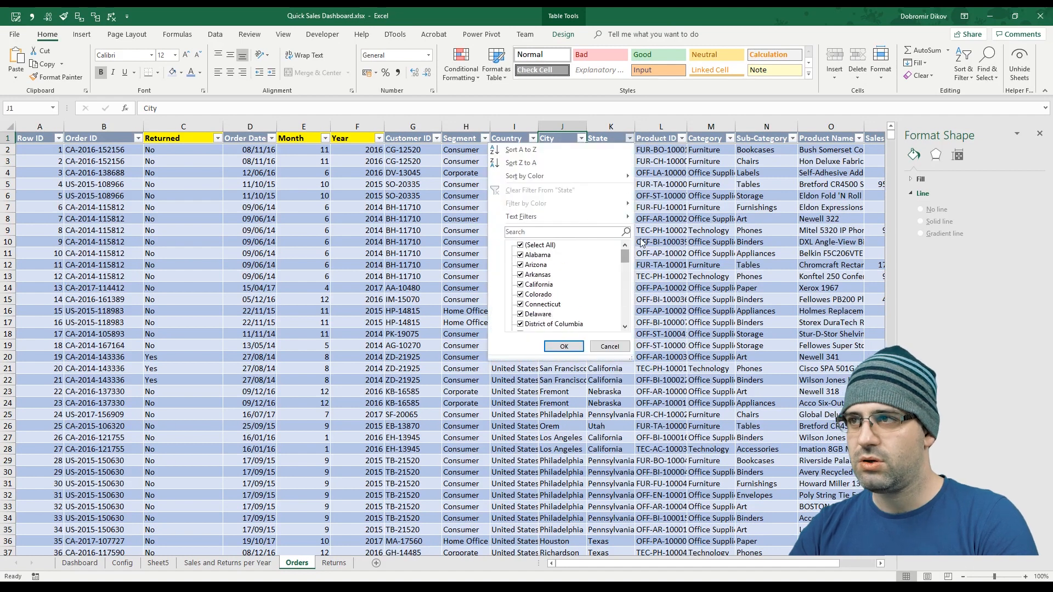
pyautogui.click(674, 253)
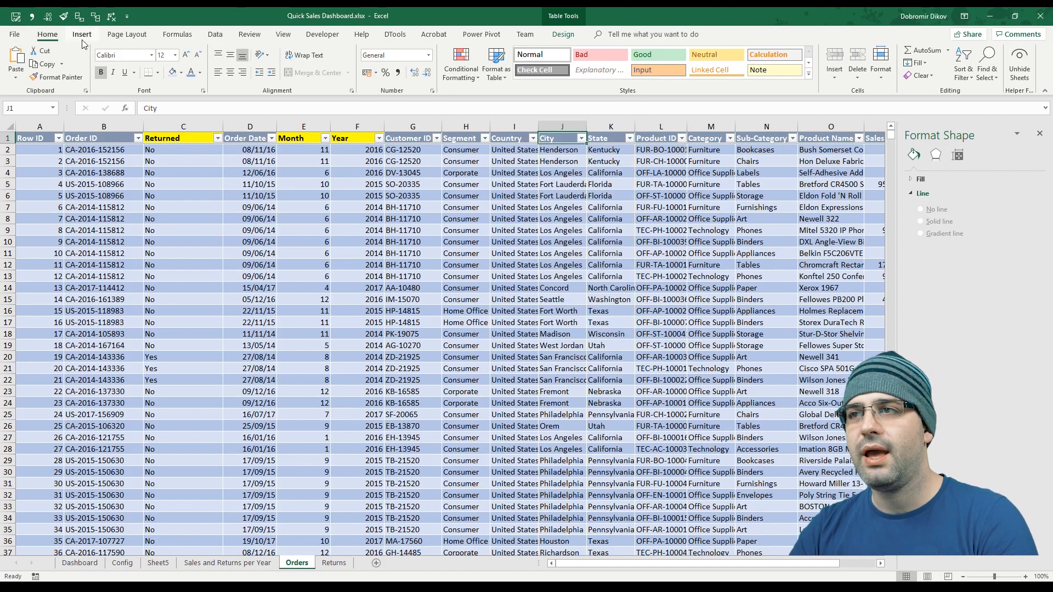
pyautogui.click(88, 564)
pyautogui.moveTo(317, 144); pyautogui.dragTo(735, 412)
pyautogui.click(673, 311)
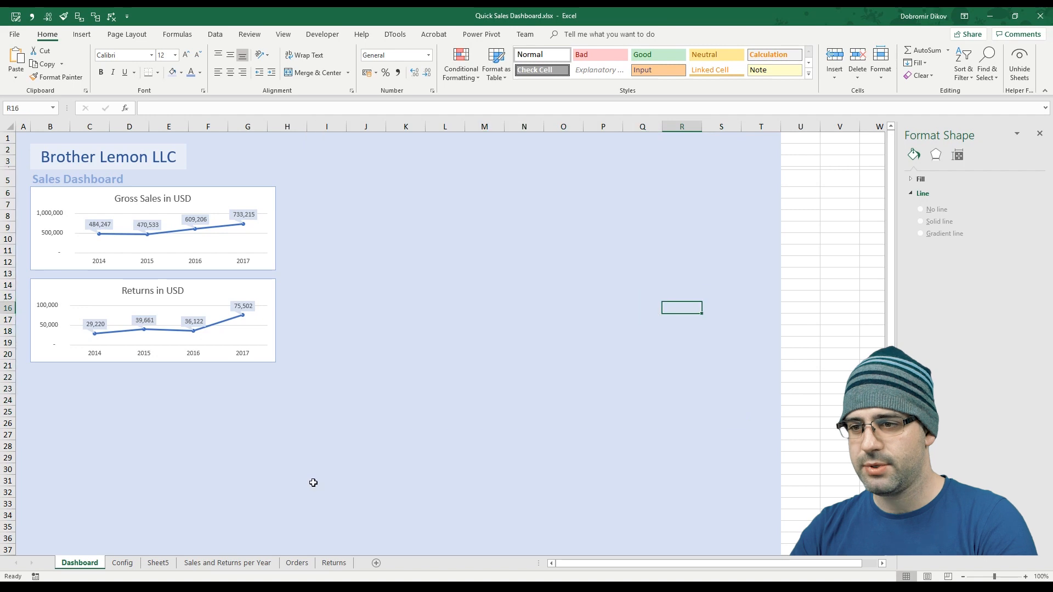
# - Rename Sheet5, which holds the pivot table, as Pivot
pyautogui.click(229, 563)
pyautogui.click(160, 563)
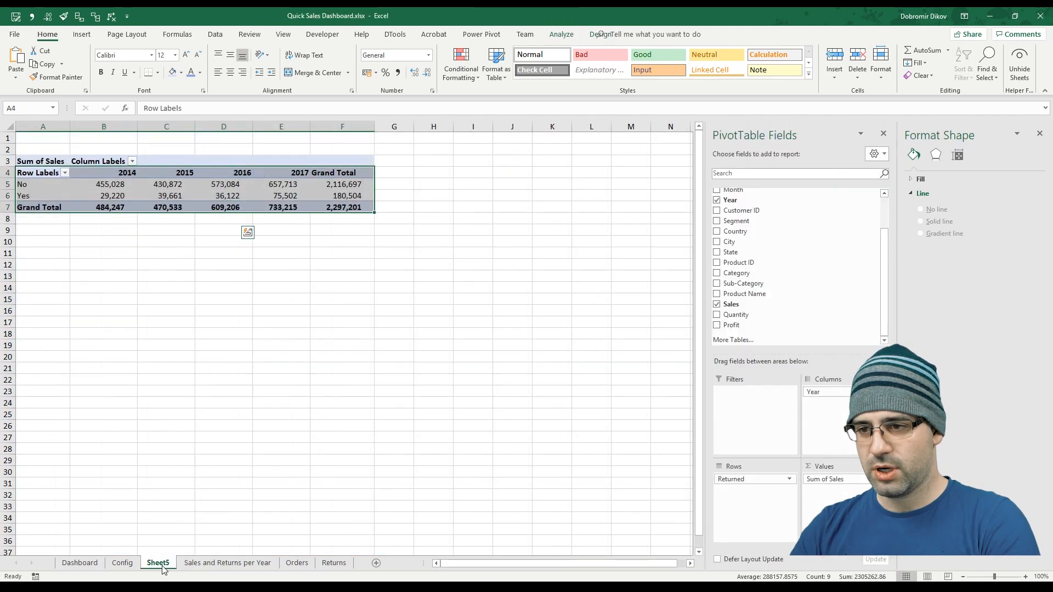
pyautogui.write('Pivot')
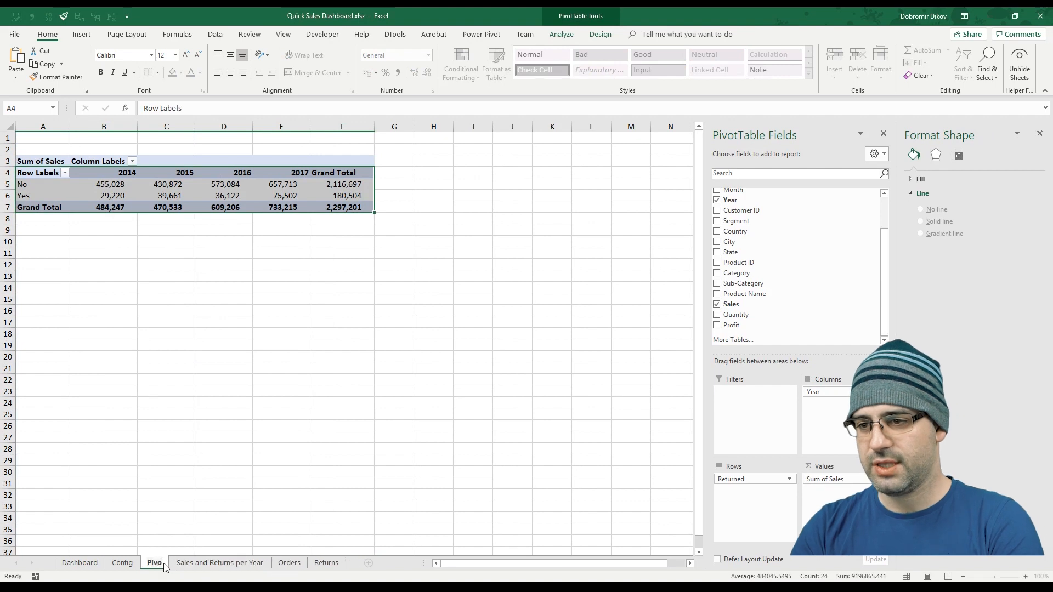
pyautogui.press('Return')
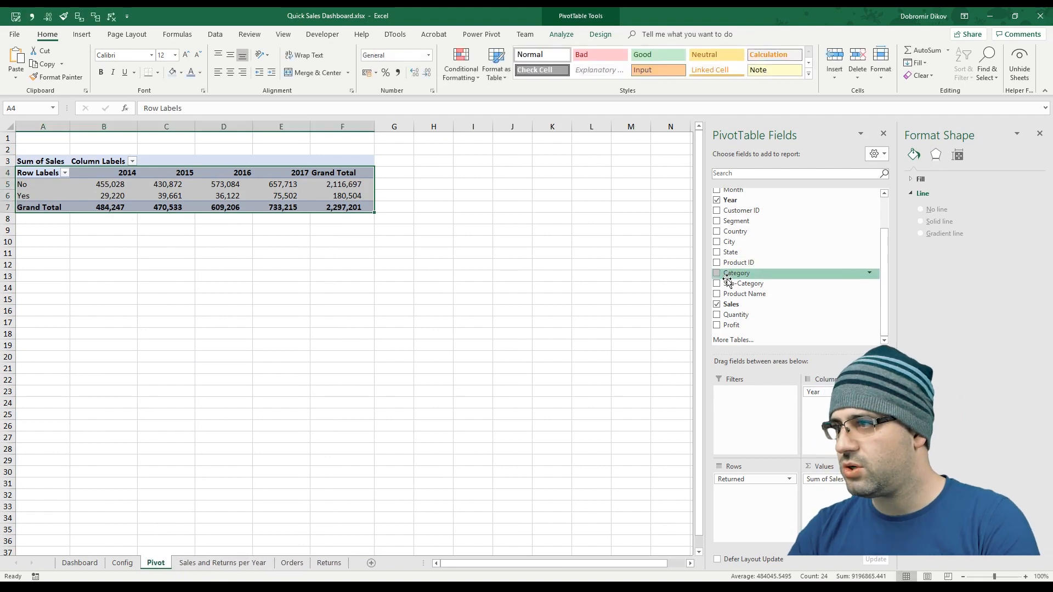
# - Replace Returned with State in the pivot table's rows and copy the state sales for 2014 to 2017 without the grand totals
pyautogui.moveTo(732, 252); pyautogui.dragTo(784, 290)
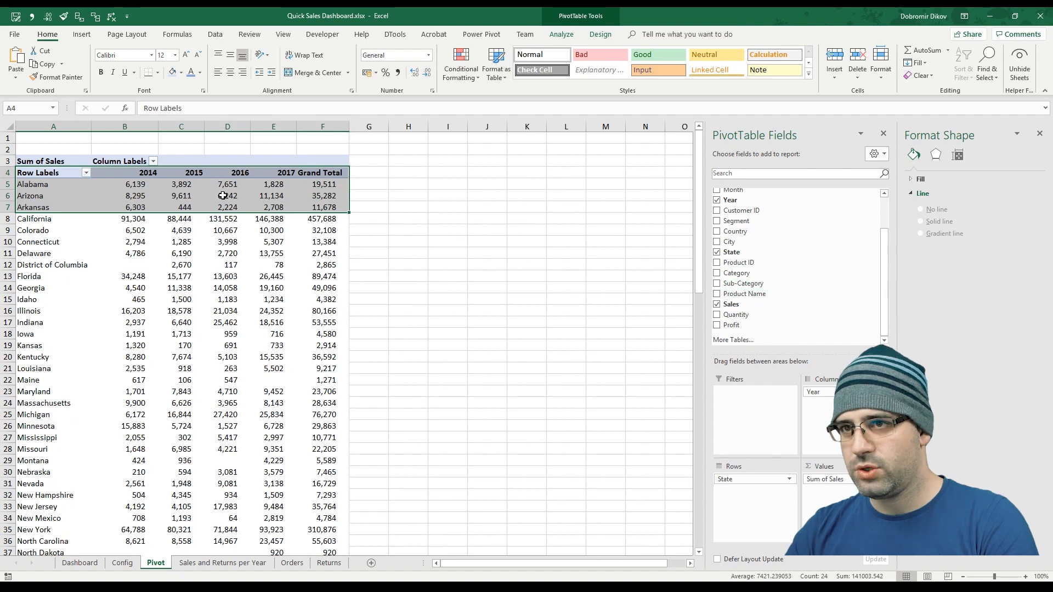
pyautogui.click(58, 173)
pyautogui.hotkey('shift', 'Right')
pyautogui.hotkey('shift', 'Right')
pyautogui.hotkey('shift', 'Right')
pyautogui.hotkey('shift', 'Right')
pyautogui.hotkey('ctrl', 'shift', 'Down')
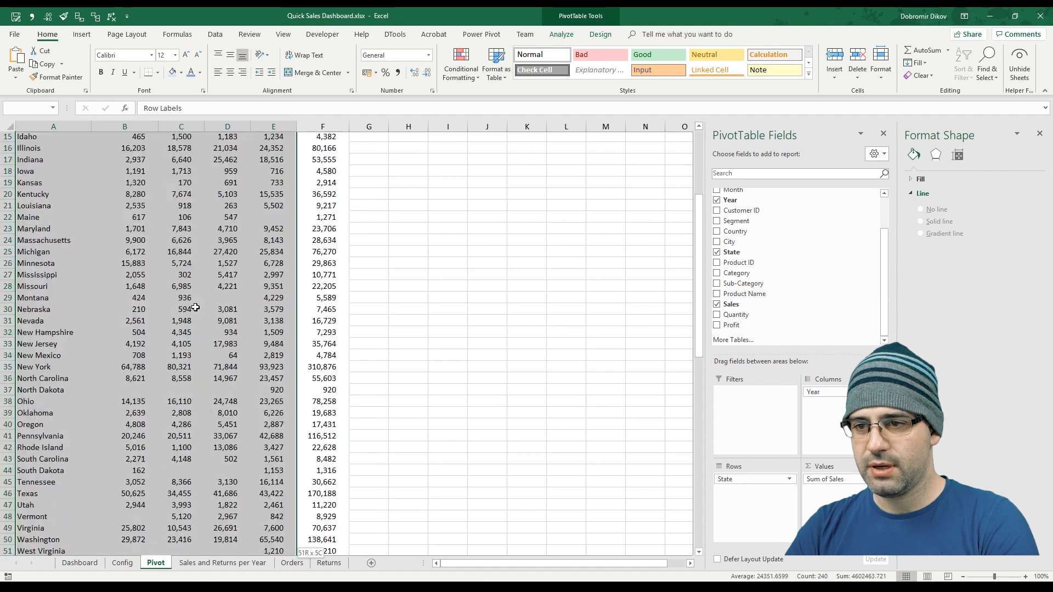
pyautogui.hotkey('shift', 'Up')
pyautogui.hotkey('ctrl', 'c')
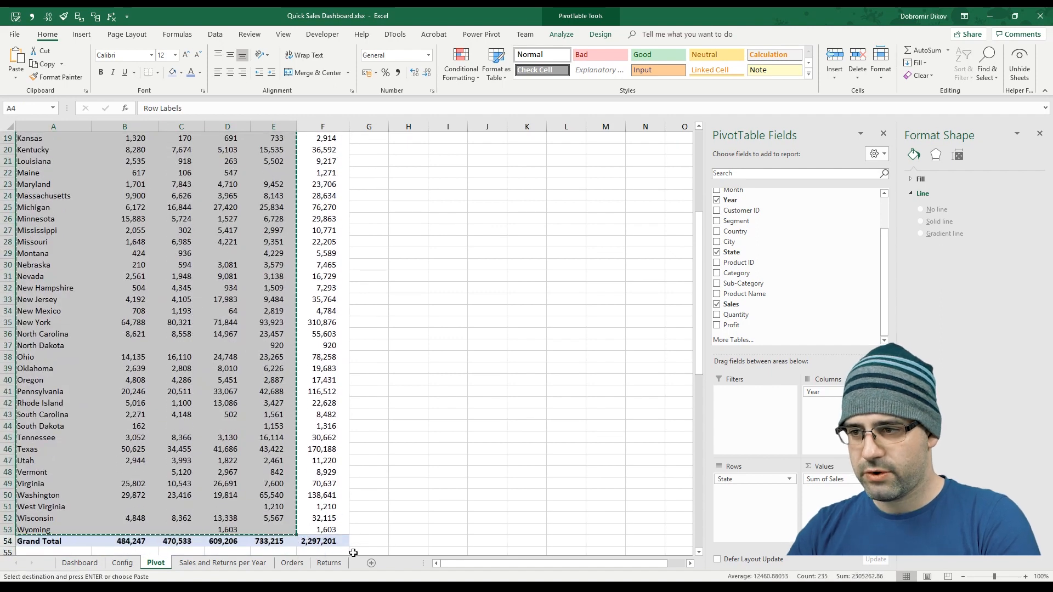
# - Paste the copied state sales into a new sheet and name it Sales by State
pyautogui.hotkey('shift', 'F11')
pyautogui.hotkey('ctrl', 'v')
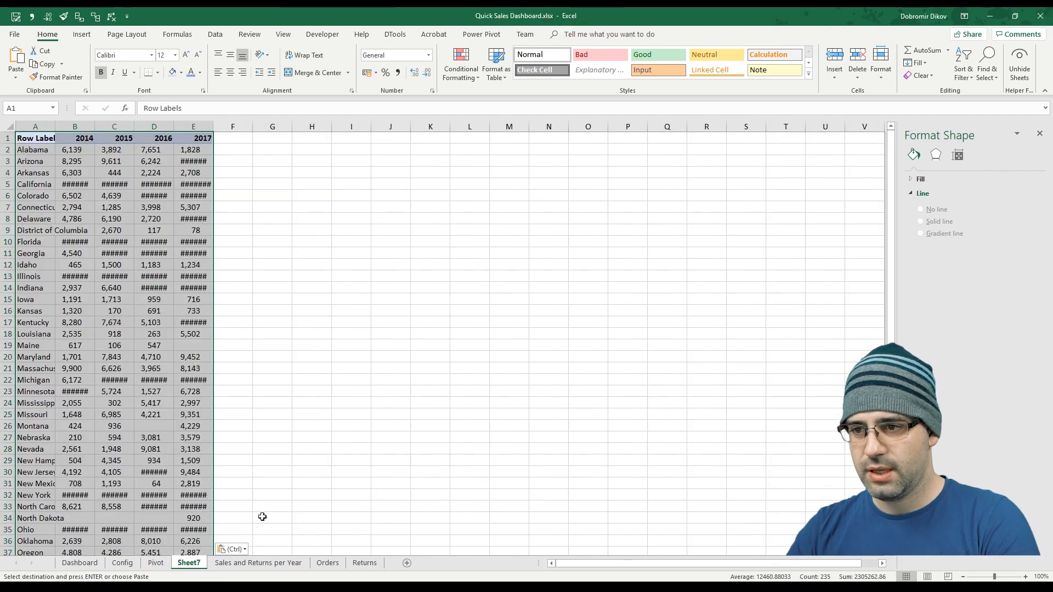
pyautogui.doubleClick(190, 563)
pyautogui.write('Sales by Sta')
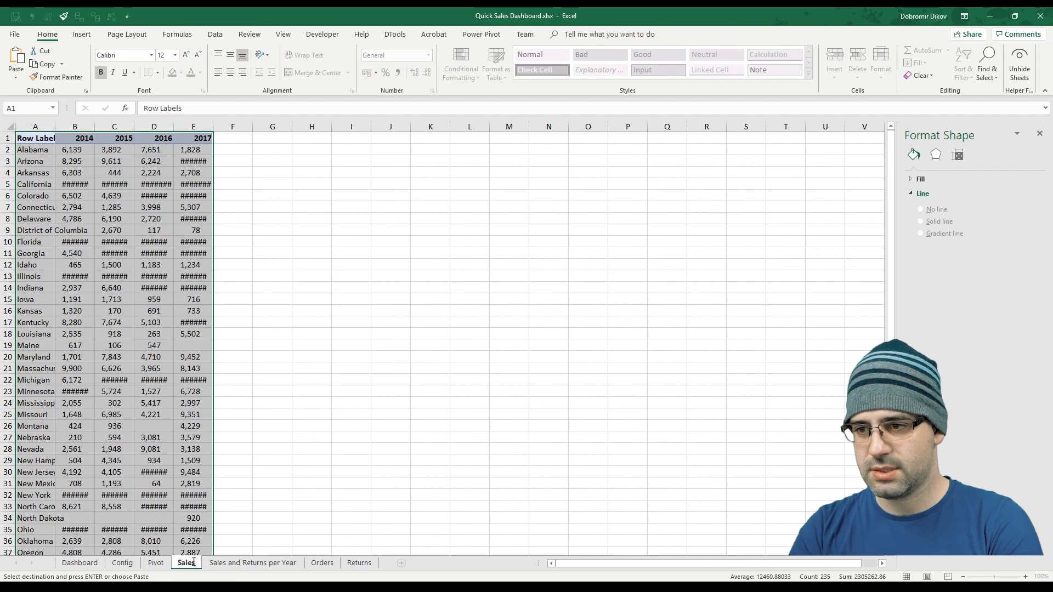
pyautogui.write('te')
pyautogui.press('Return')
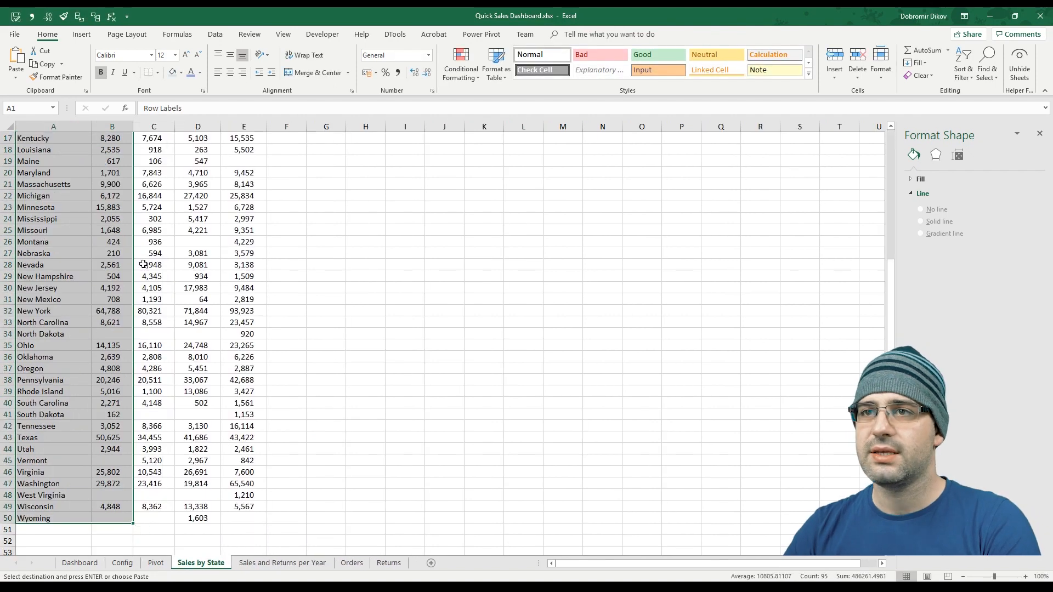
# - Insert a filled map chart from the state names and 2014 sales, place it beside the table and enlarge it
pyautogui.scroll(6, 110, 255)
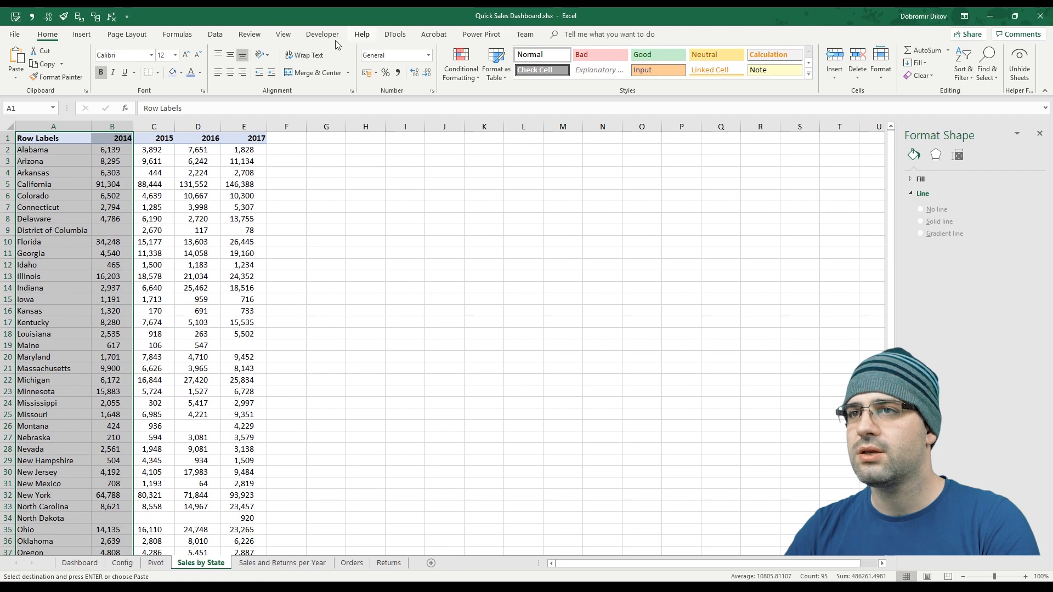
pyautogui.click(82, 34)
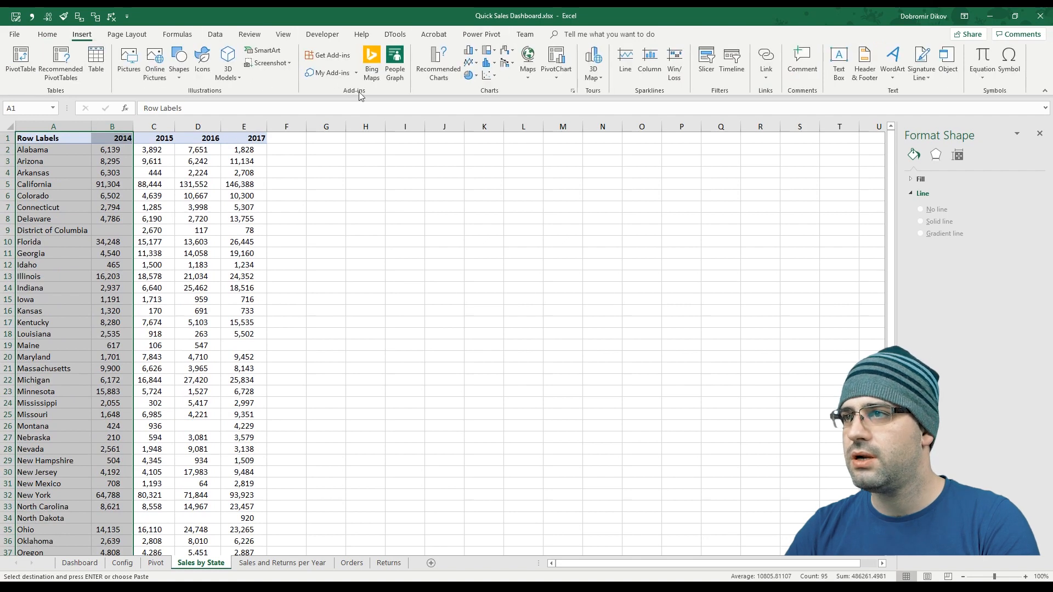
pyautogui.click(528, 75)
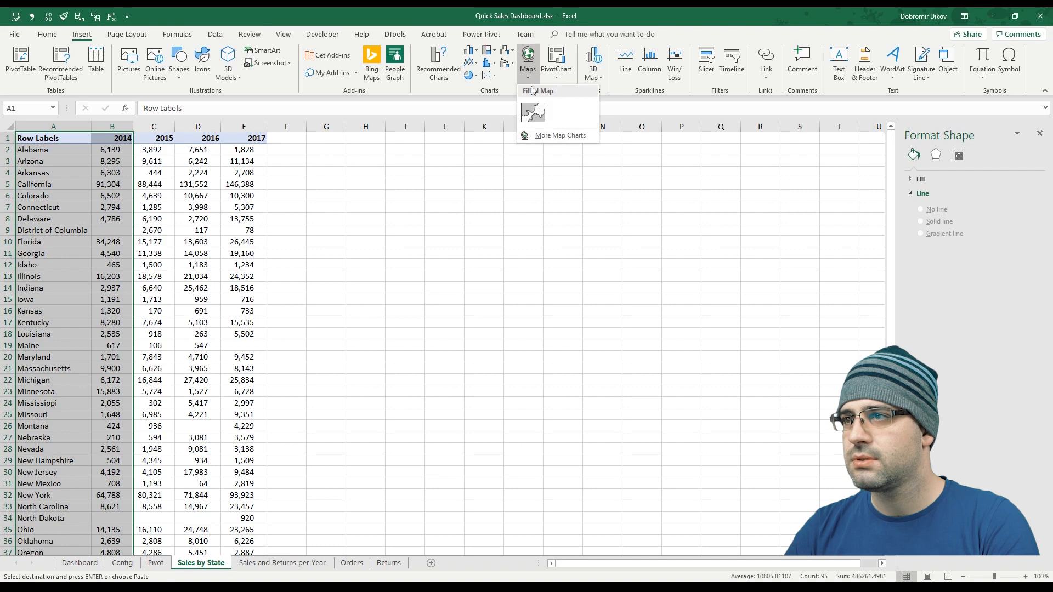
pyautogui.click(533, 114)
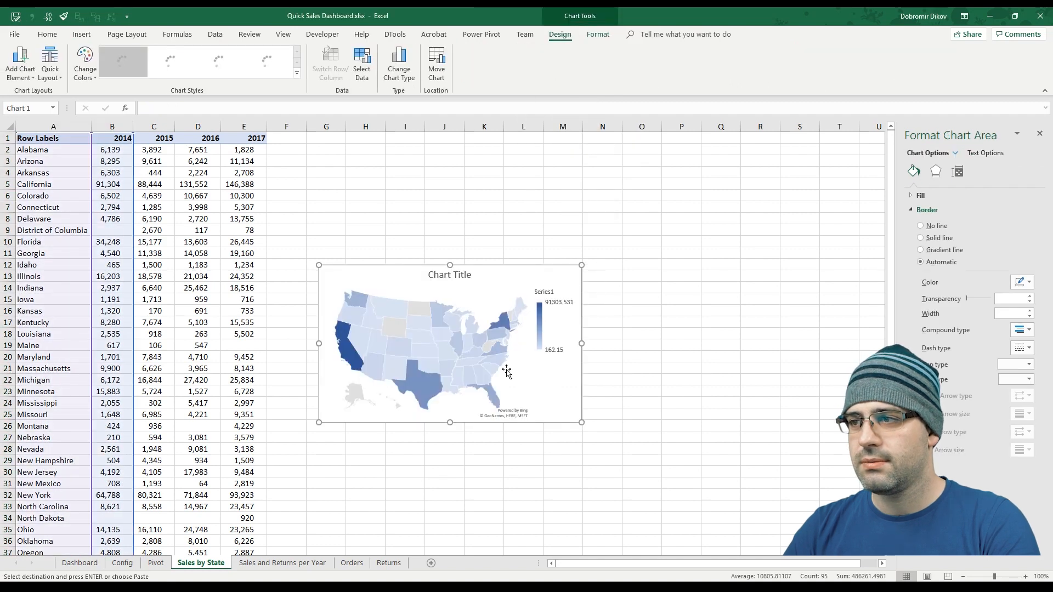
pyautogui.moveTo(519, 280); pyautogui.dragTo(522, 172)
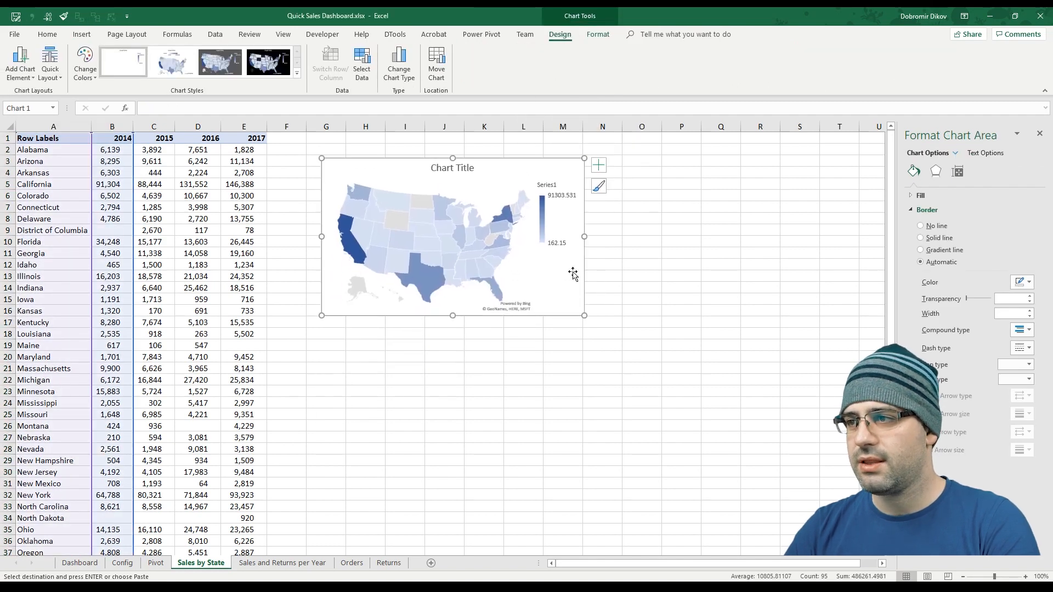
pyautogui.moveTo(589, 317); pyautogui.dragTo(788, 523)
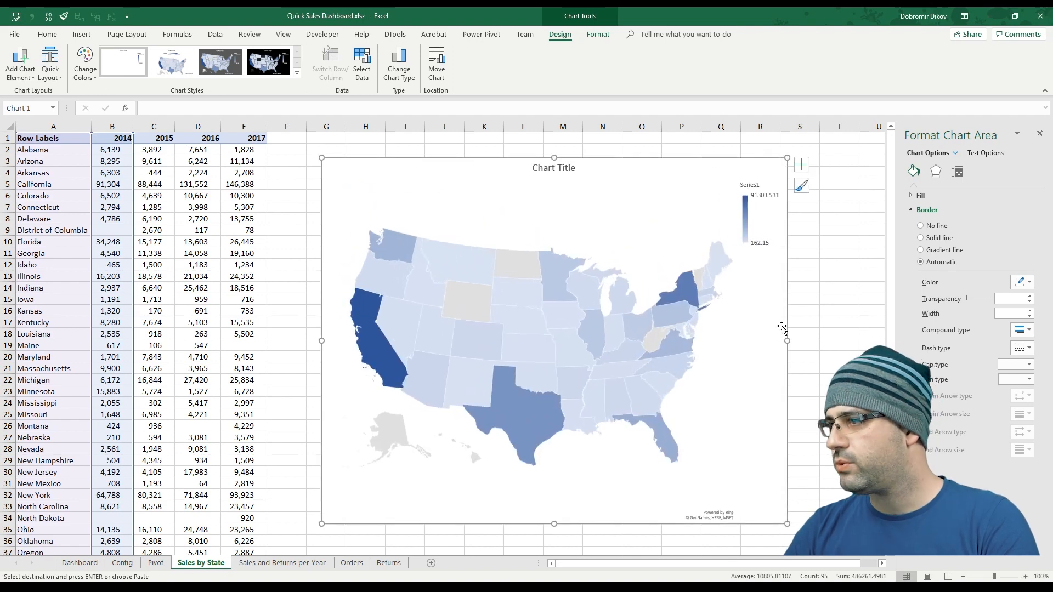
# - Show data labels on the map chart and remove its legend
pyautogui.click(21, 60)
pyautogui.moveTo(46, 107)
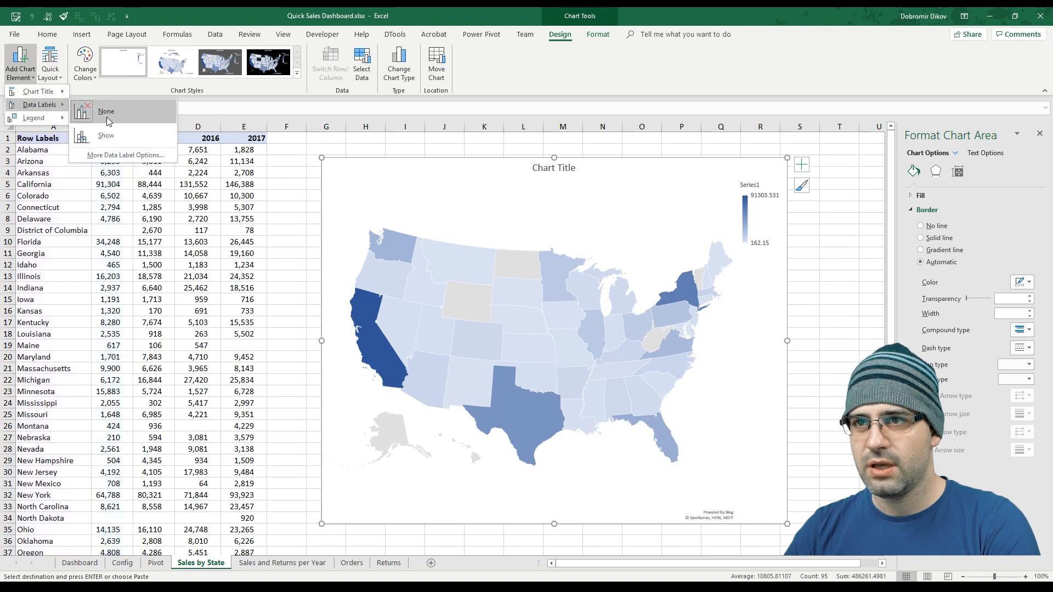
pyautogui.click(106, 135)
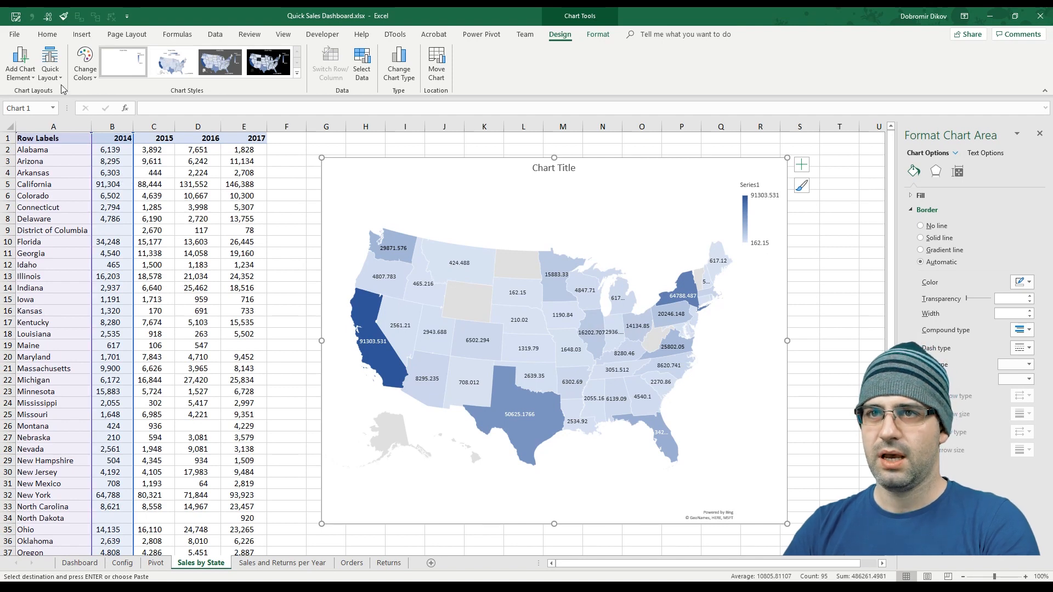
pyautogui.click(20, 66)
pyautogui.moveTo(32, 120)
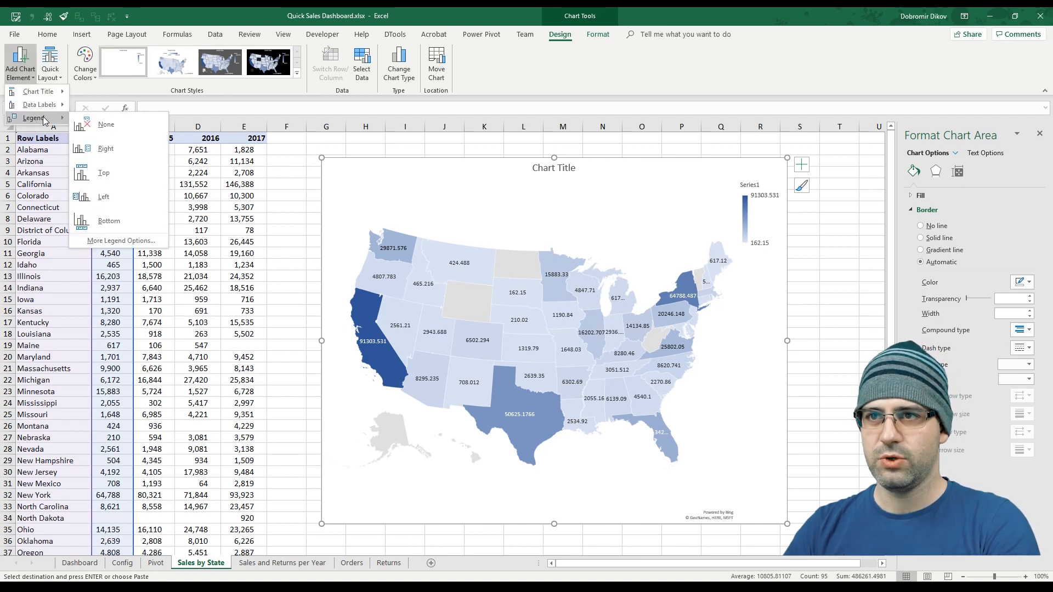
pyautogui.click(101, 124)
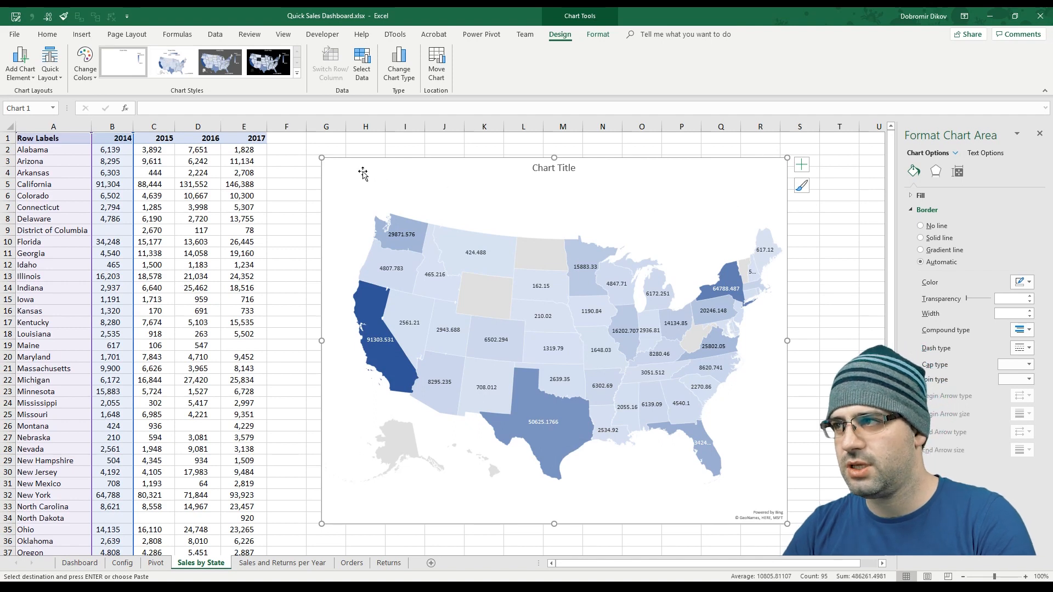
# - Move the map chart further from the table and list 2014 to 2017 under the heading Years in G1:G5
pyautogui.moveTo(364, 173); pyautogui.dragTo(531, 177)
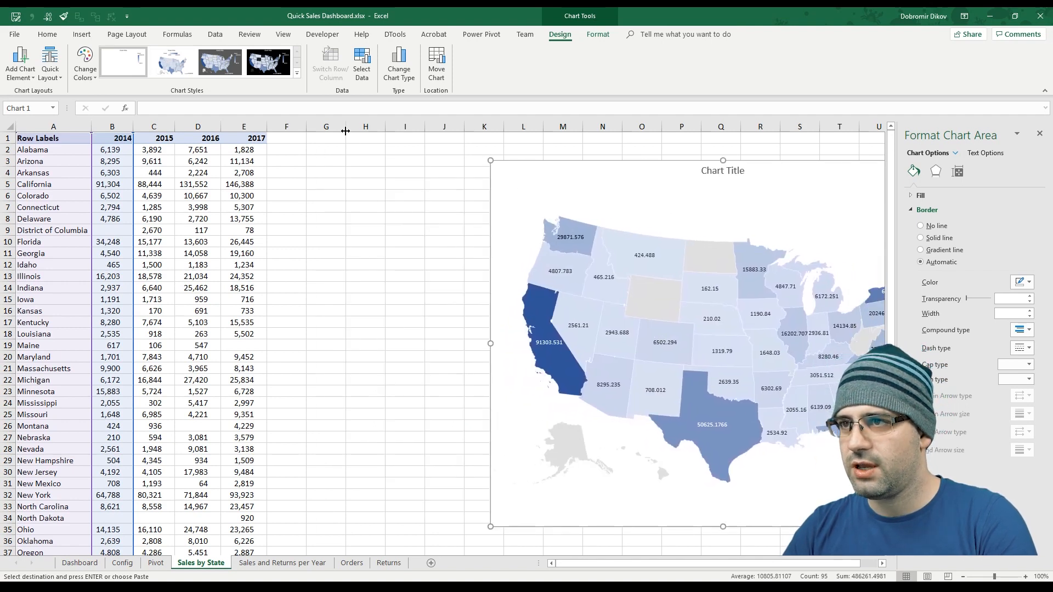
pyautogui.click(327, 141)
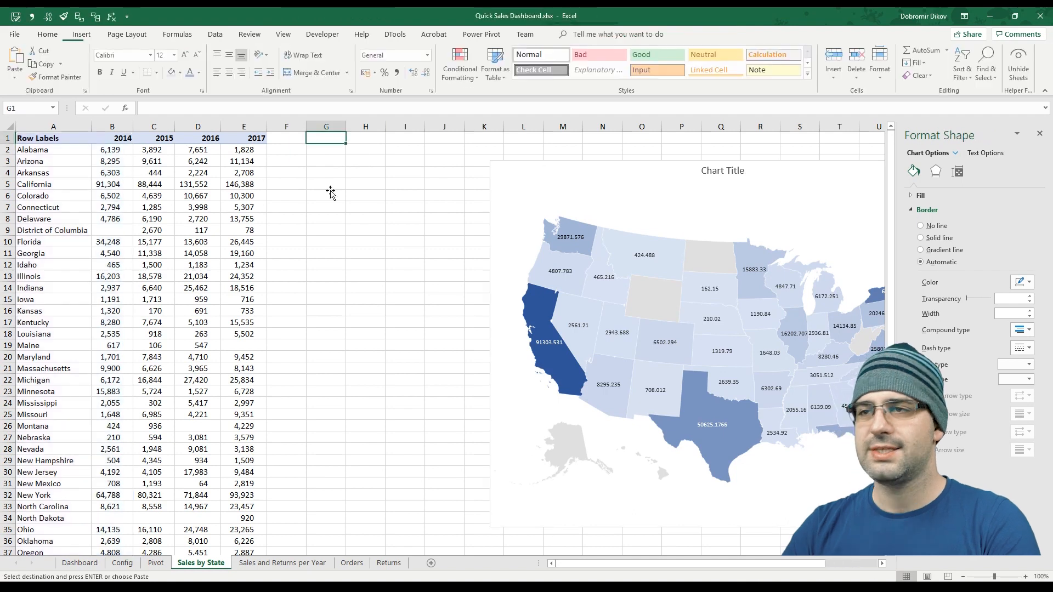
pyautogui.write('Yea')
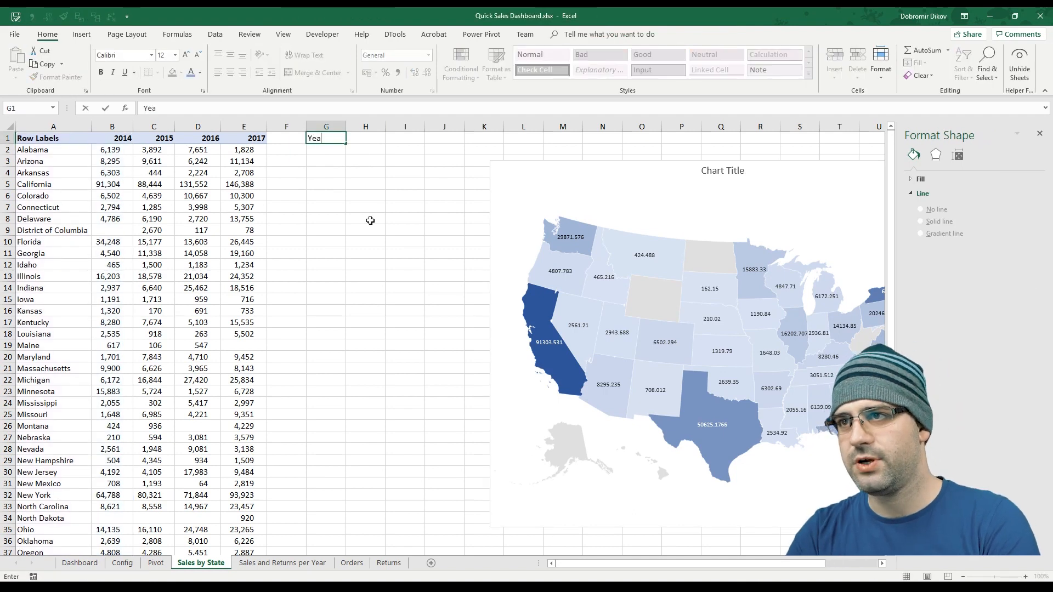
pyautogui.write('rs')
pyautogui.press('Return')
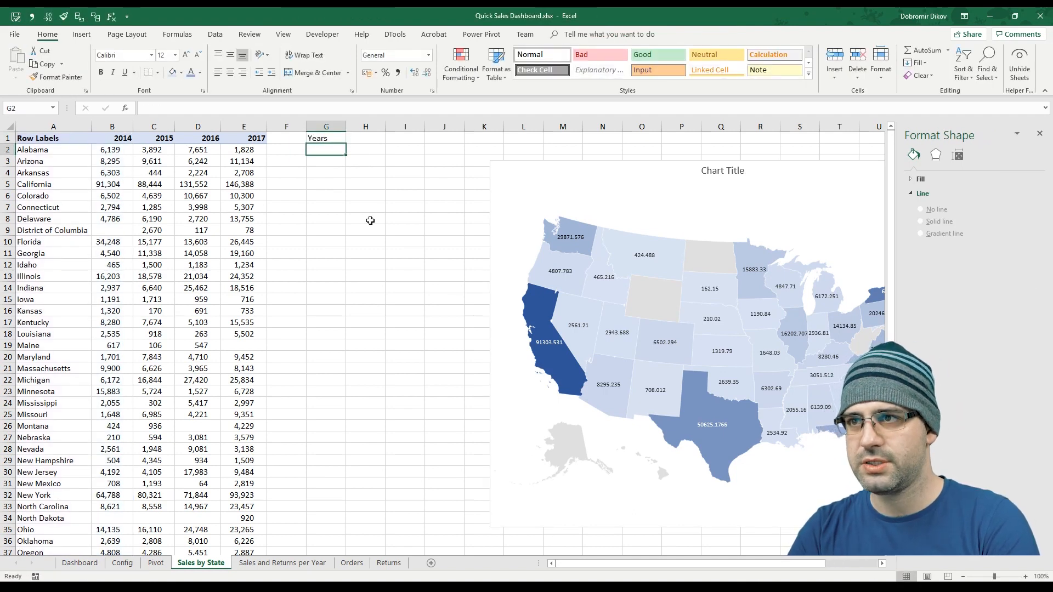
pyautogui.write('2,014')
pyautogui.press('Return')
pyautogui.write('2,01')
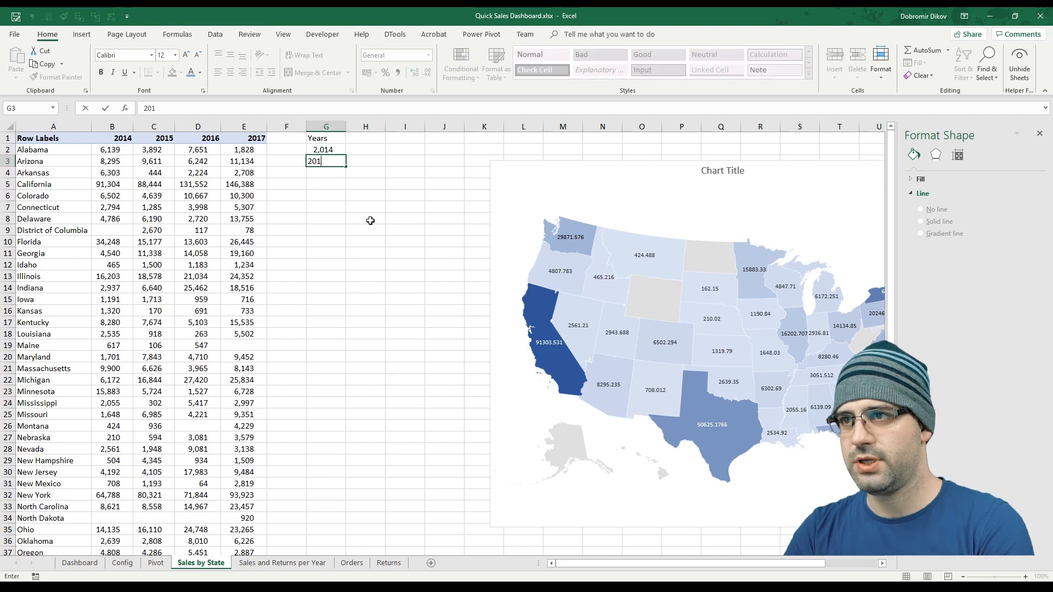
pyautogui.write('5')
pyautogui.press('Return')
pyautogui.write('2016')
pyautogui.press('Return')
pyautogui.write('201')
# - Apply the General number format to the years in G2:G5
pyautogui.hotkey('shift', 'Up')
pyautogui.hotkey('shift', 'Up')
pyautogui.hotkey('shift', 'Up')
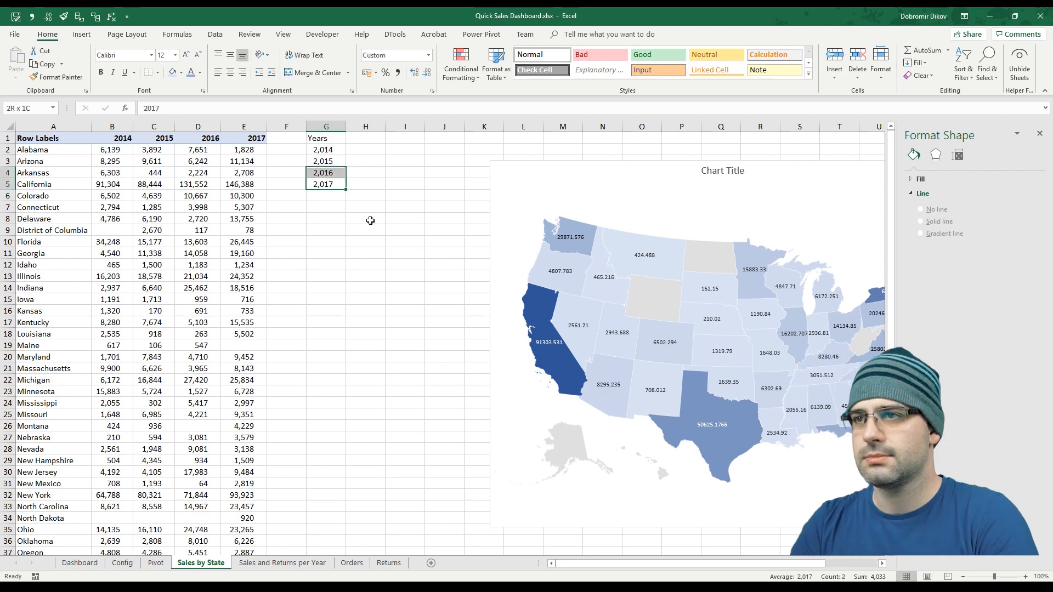
pyautogui.click(428, 55)
pyautogui.click(408, 79)
pyautogui.click(326, 229)
# - Place a combo box form control in the upper-right corner of the map chart
pyautogui.moveTo(599, 565); pyautogui.dragTo(613, 573)
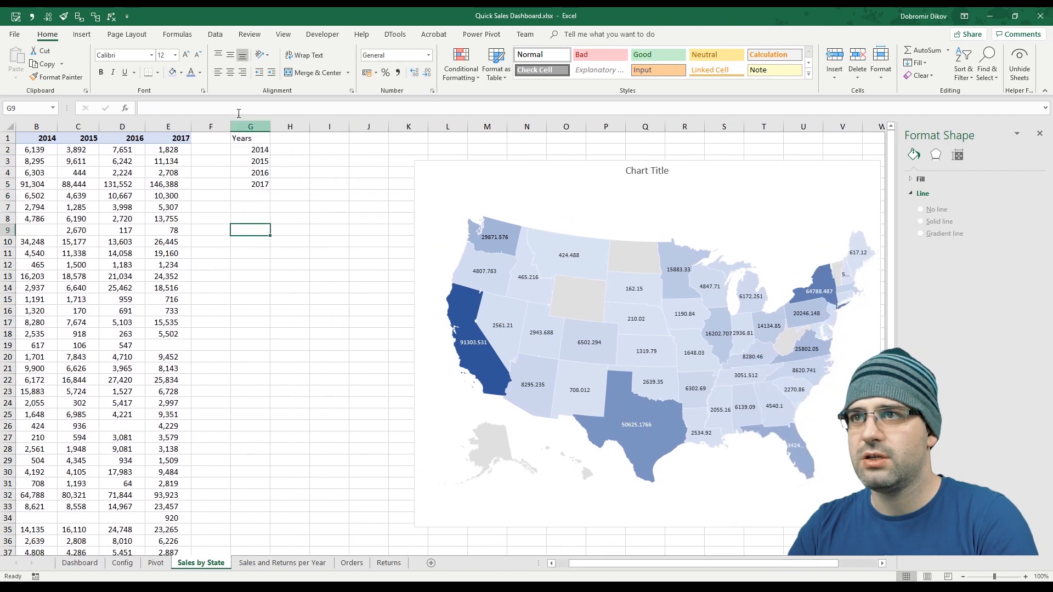
pyautogui.click(322, 34)
pyautogui.click(240, 75)
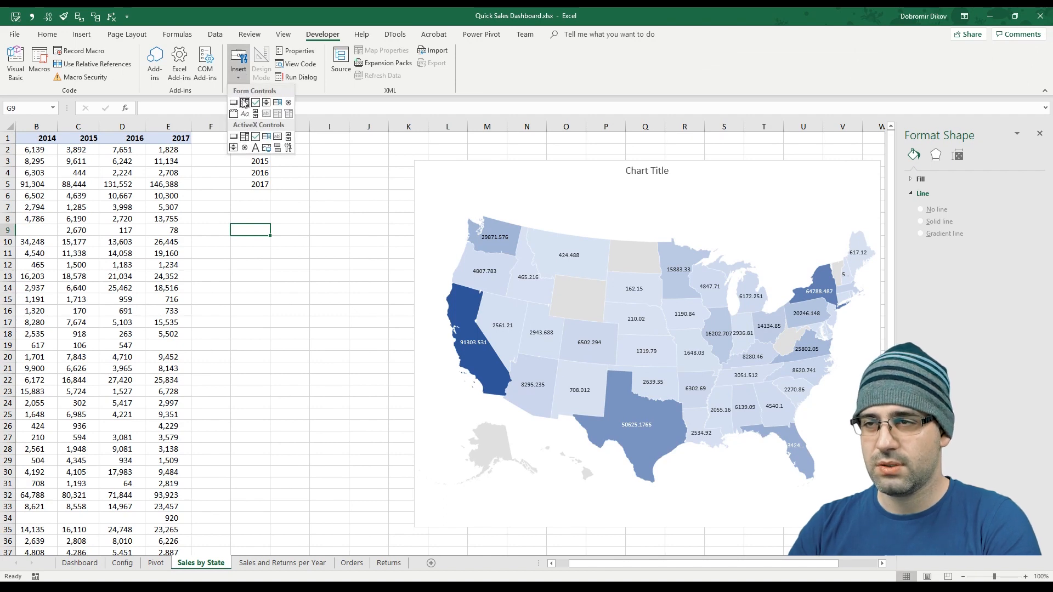
pyautogui.click(245, 103)
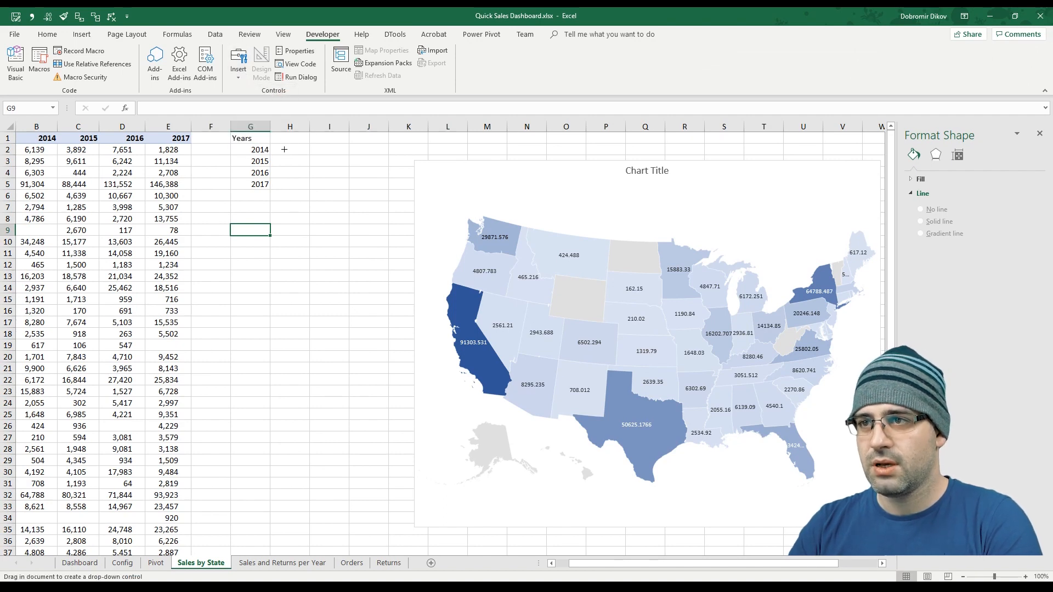
pyautogui.moveTo(806, 168)
pyautogui.mouseDown()
pyautogui.moveTo(865, 200)
pyautogui.moveTo(879, 193)
pyautogui.moveTo(874, 185)
pyautogui.mouseUp()
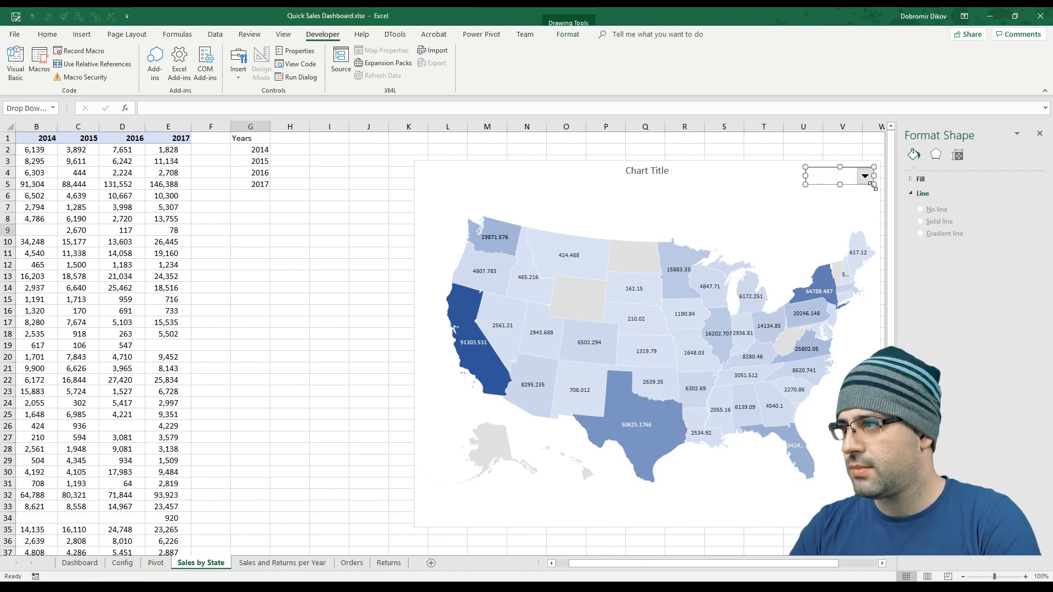
# - Set the combo box's input range to $G$2:$G$5, its cell link to $H$1 and its drop down lines to 4
pyautogui.rightClick(829, 179)
pyautogui.click(868, 265)
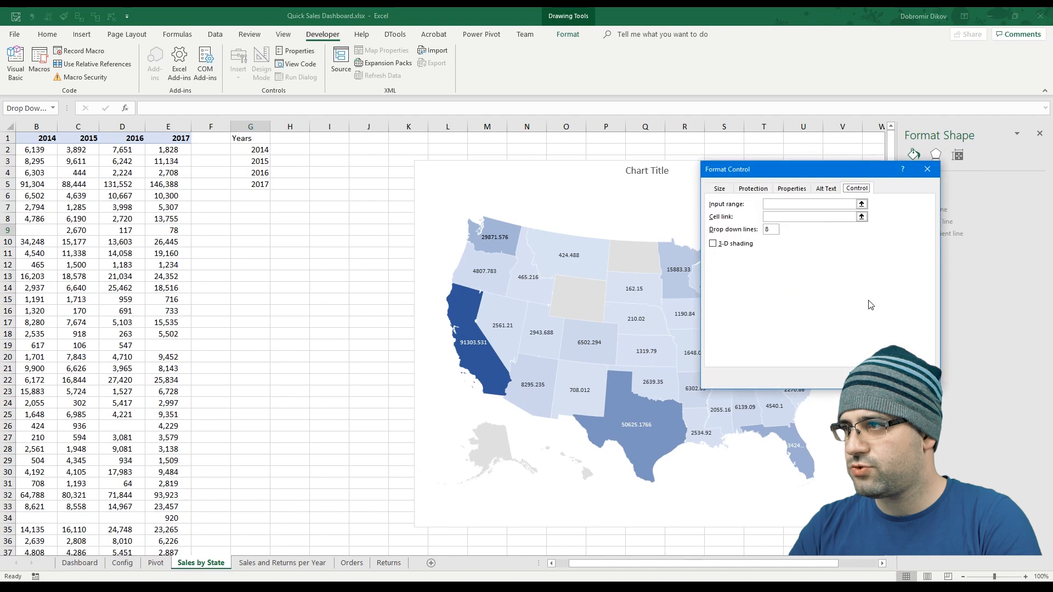
pyautogui.click(788, 205)
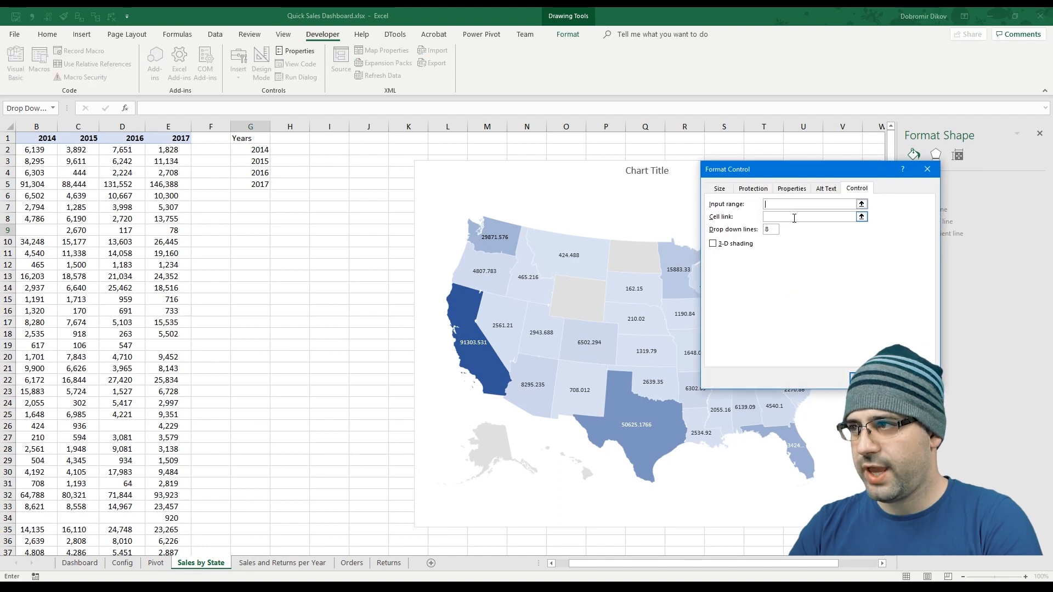
pyautogui.click(861, 204)
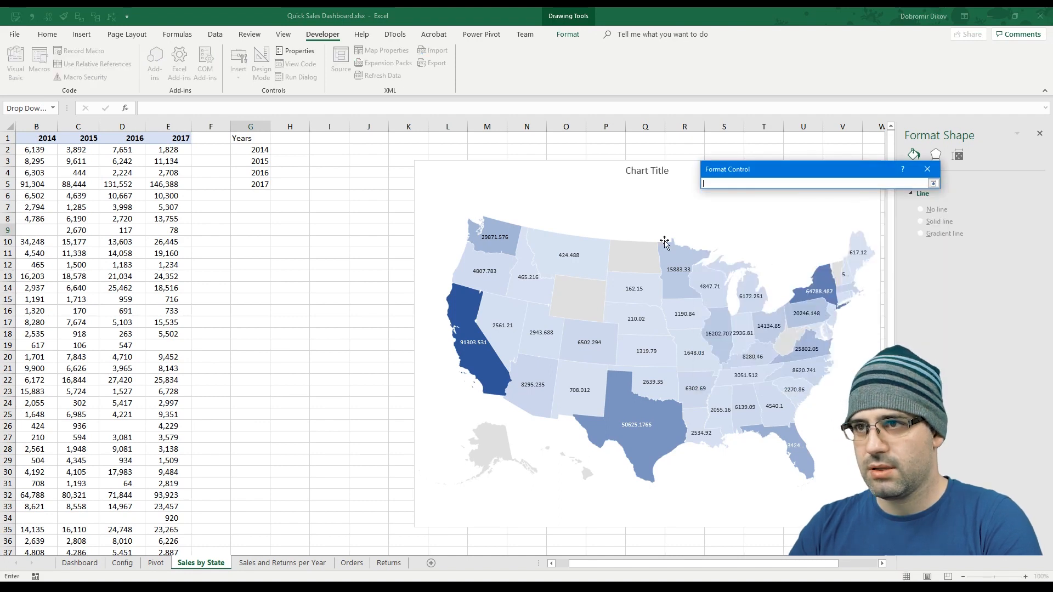
pyautogui.moveTo(260, 149); pyautogui.dragTo(260, 185)
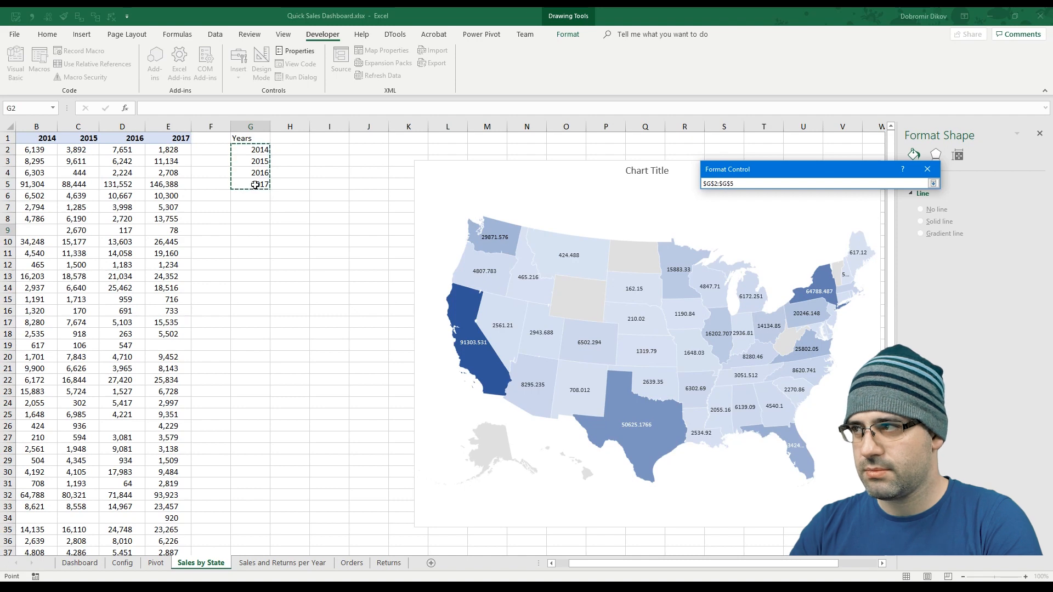
pyautogui.click(933, 183)
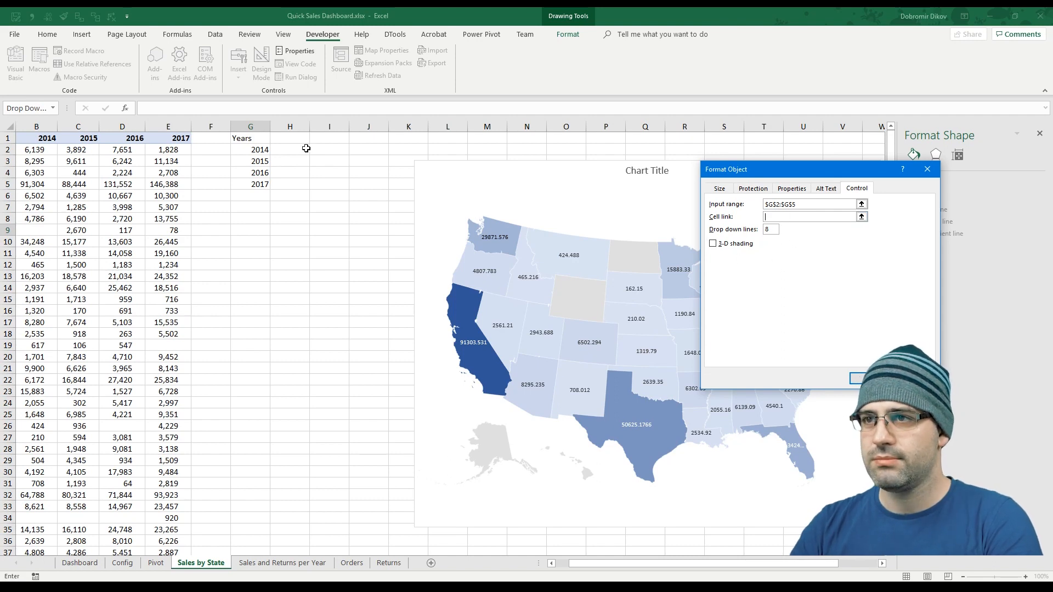
pyautogui.click(287, 139)
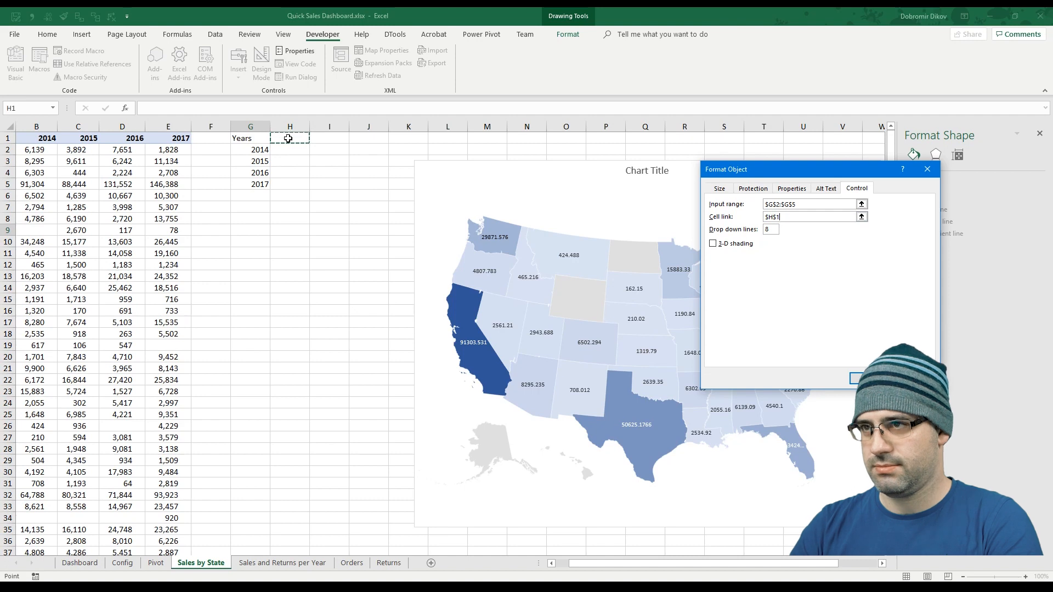
pyautogui.click(769, 231)
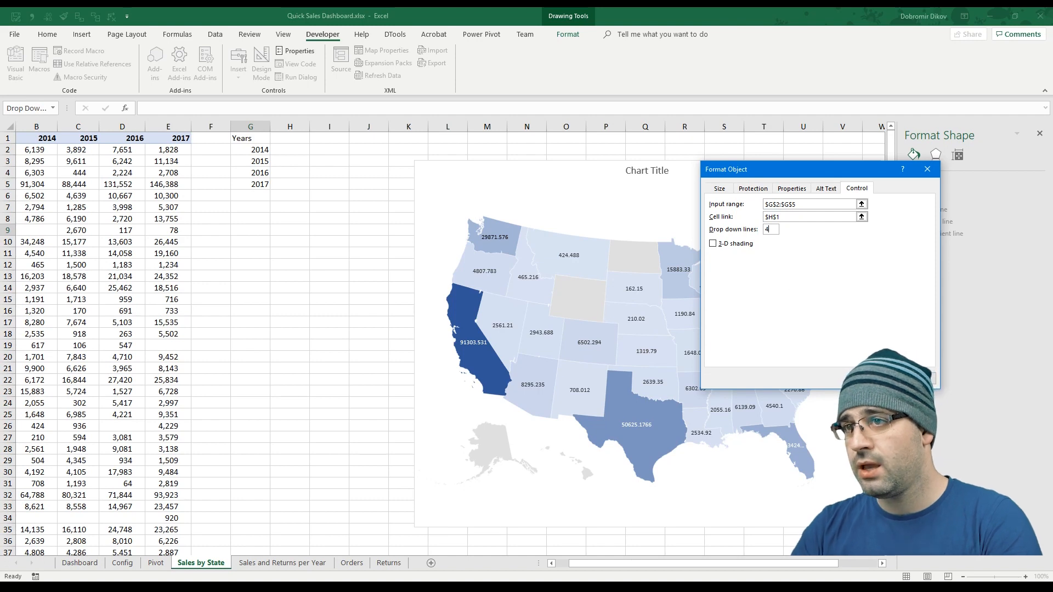
pyautogui.press('Return')
# - Apply the Calculation cell style to the linked cell H1
pyautogui.click(284, 138)
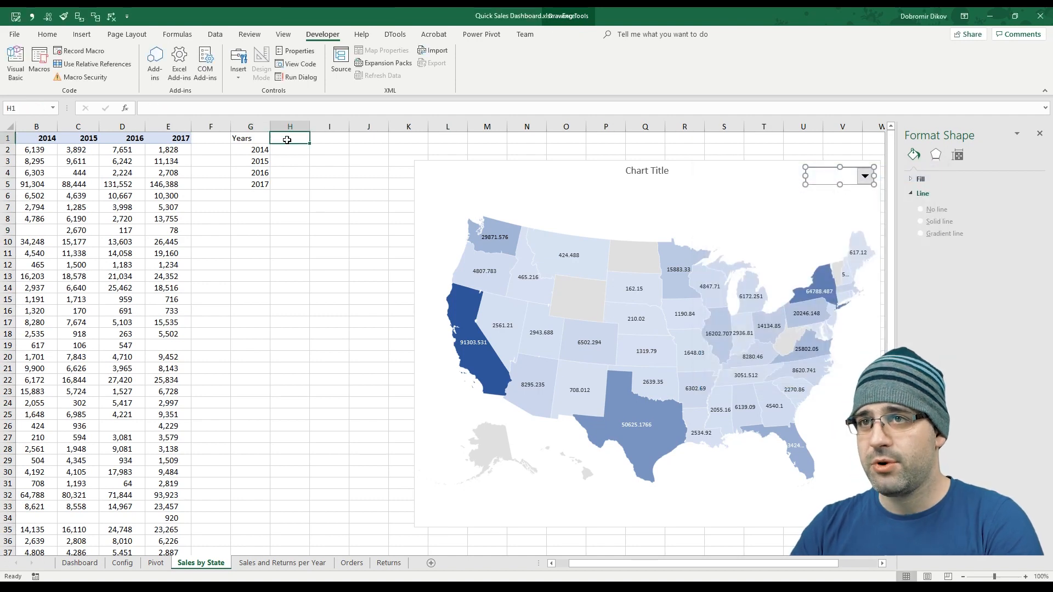
pyautogui.click(47, 34)
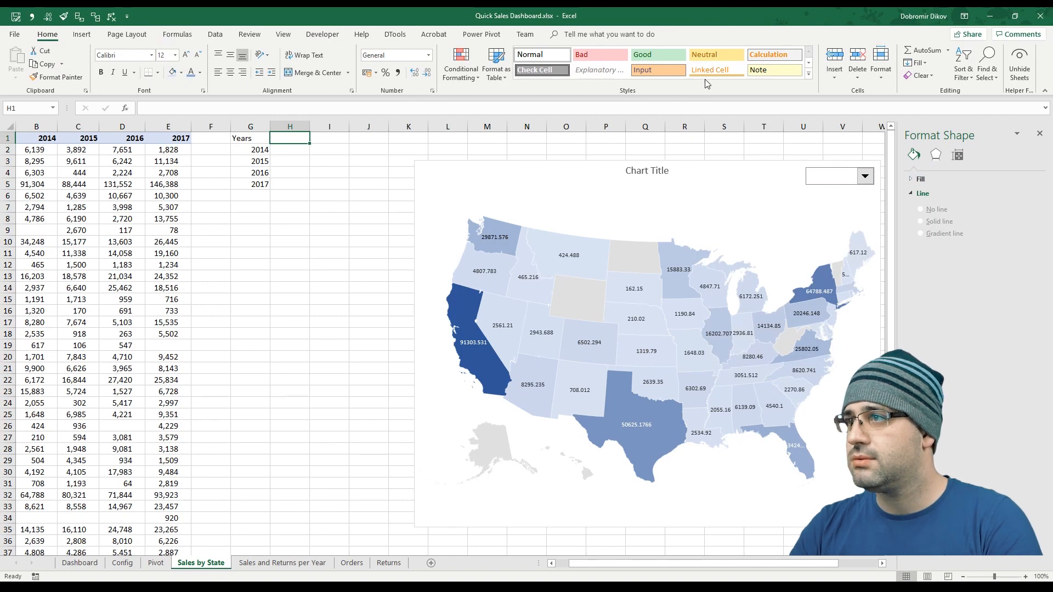
pyautogui.click(774, 54)
pyautogui.click(278, 206)
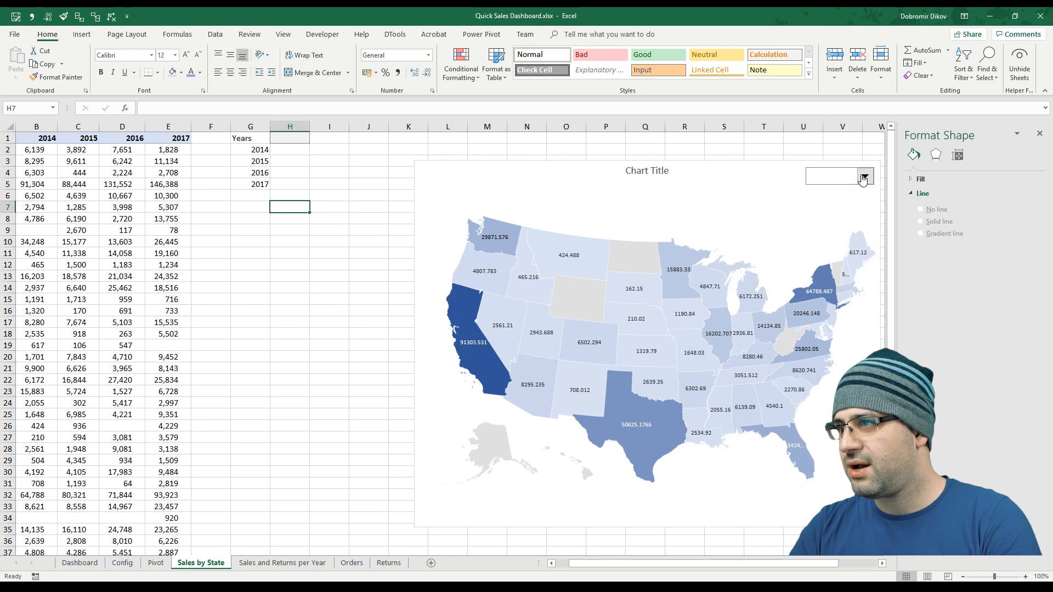
# - Choose 2016 in the map's year drop-down and compare linked cell H1 with the year list and the sales table
pyautogui.click(859, 177)
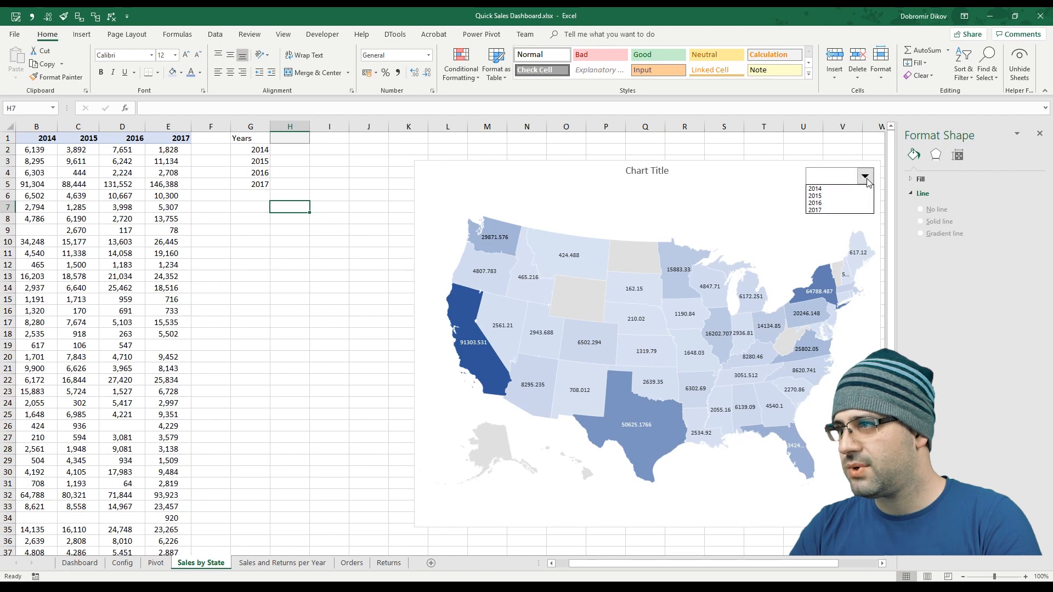
pyautogui.click(823, 204)
pyautogui.click(289, 138)
pyautogui.click(257, 151)
pyautogui.moveTo(258, 156); pyautogui.dragTo(258, 184)
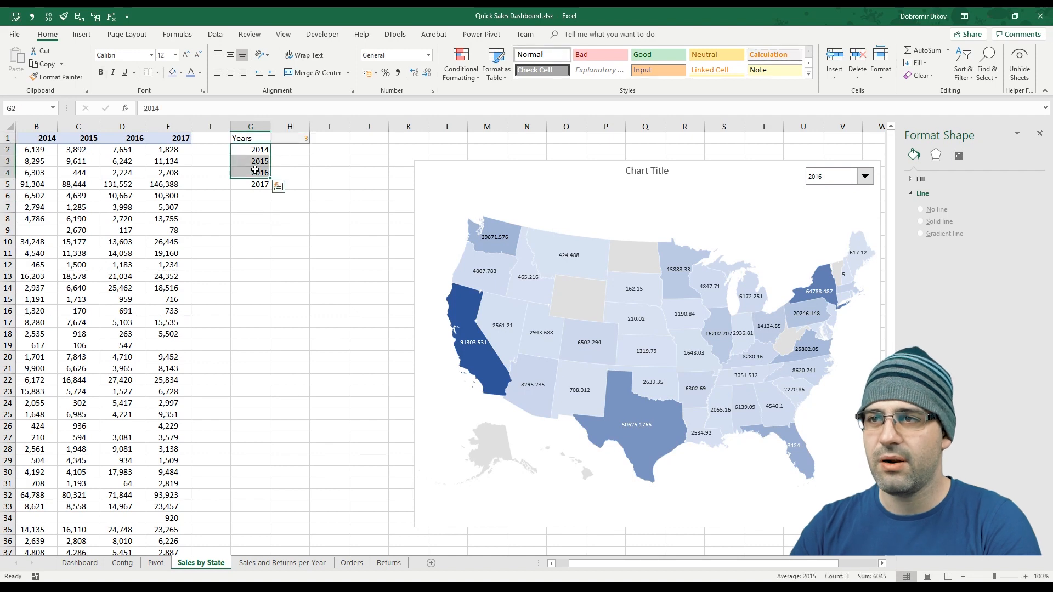
pyautogui.click(315, 200)
pyautogui.moveTo(120, 185)
pyautogui.mouseDown()
pyautogui.moveTo(17, 186)
pyautogui.moveTo(120, 197)
pyautogui.mouseUp()
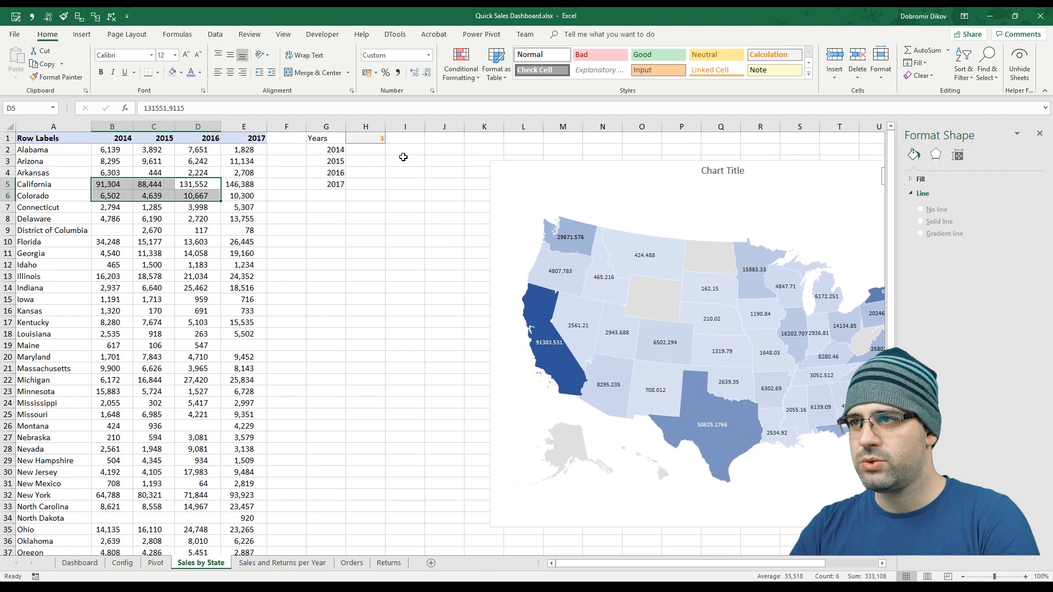
# - Enter the headings State in I1 and Amount in J1, and reference the first state with =A2 in I2
pyautogui.click(410, 139)
pyautogui.write('Sta')
pyautogui.press('Return')
pyautogui.write('=')
pyautogui.hotkey('ctrl', 'Left')
pyautogui.hotkey('ctrl', 'Left')
pyautogui.hotkey('ctrl', 'Left')
pyautogui.press('Return')
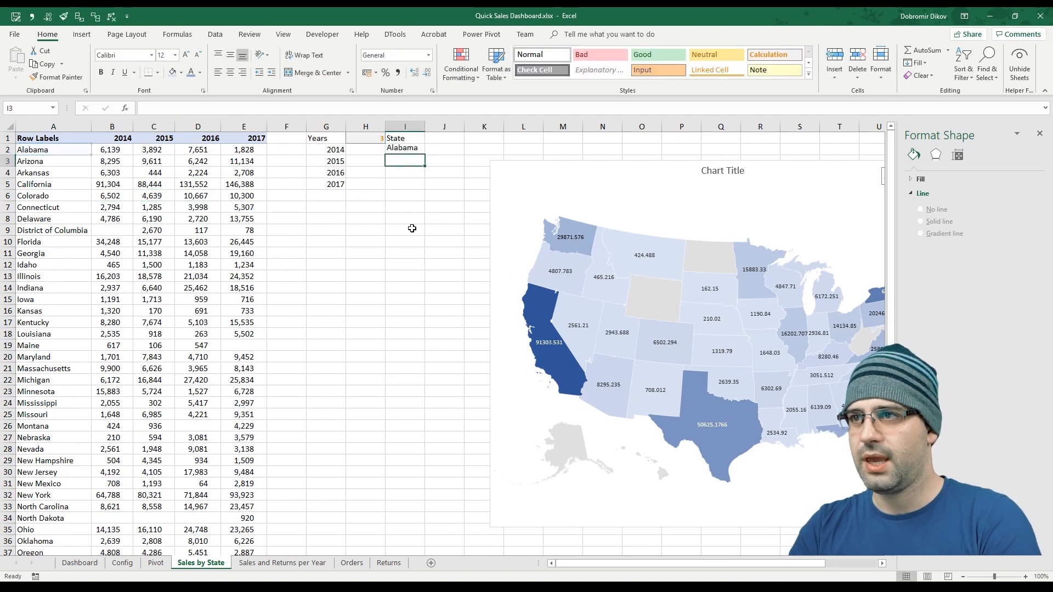
pyautogui.press('Up')
pyautogui.press('Up')
pyautogui.press('Right')
pyautogui.write('Amount')
pyautogui.press('Return')
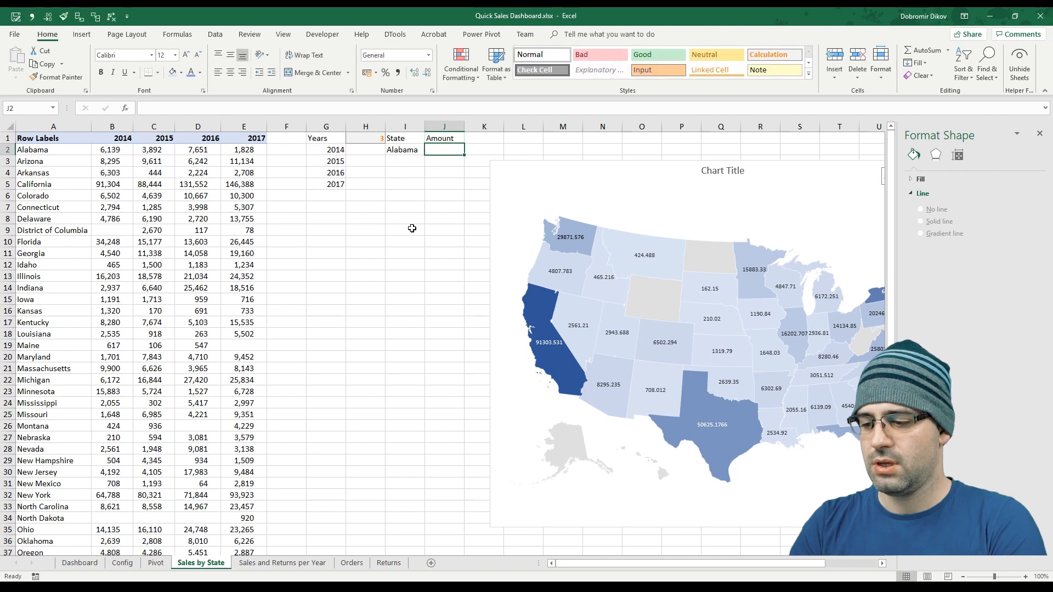
# - Enter =VLOOKUP(I2,A:E,$H$1+1,0) in J2 to look up the state's sales for the selected year
pyautogui.write('=')
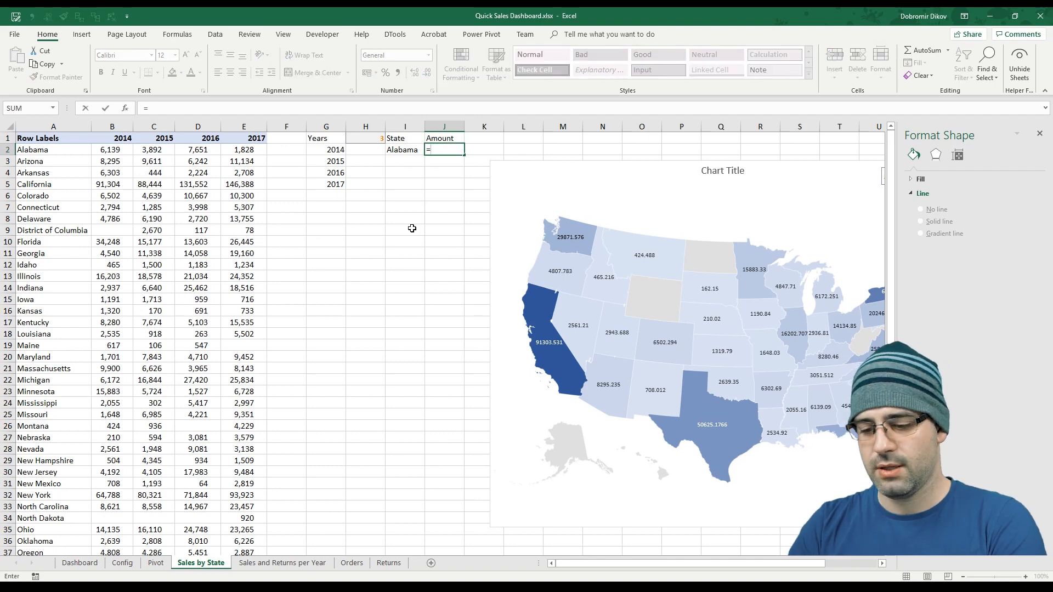
pyautogui.write('vl')
pyautogui.press('Tab')
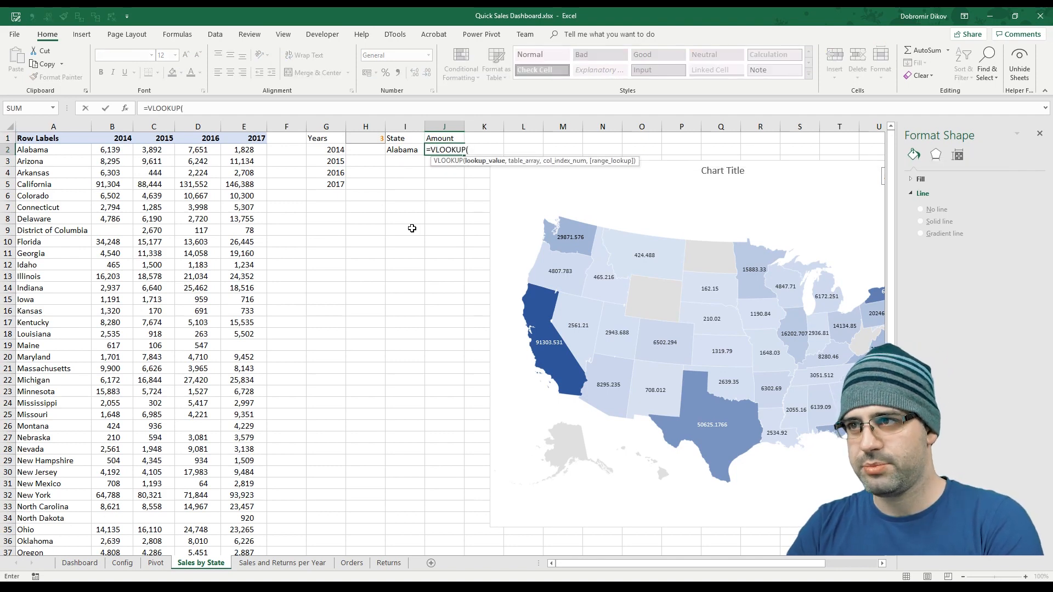
pyautogui.press('Left')
pyautogui.write(',')
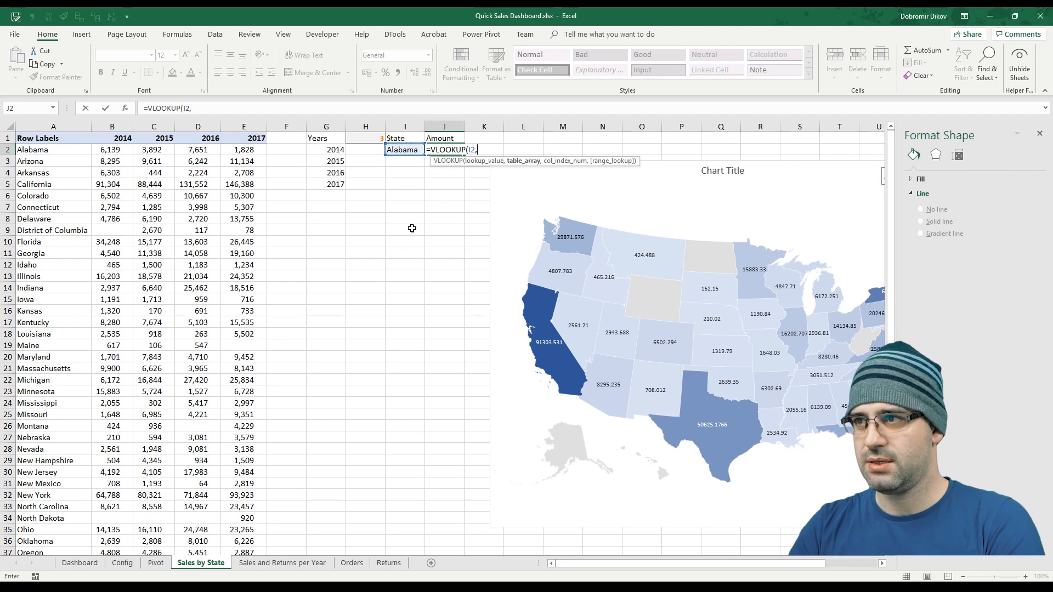
pyautogui.moveTo(62, 126); pyautogui.dragTo(230, 142)
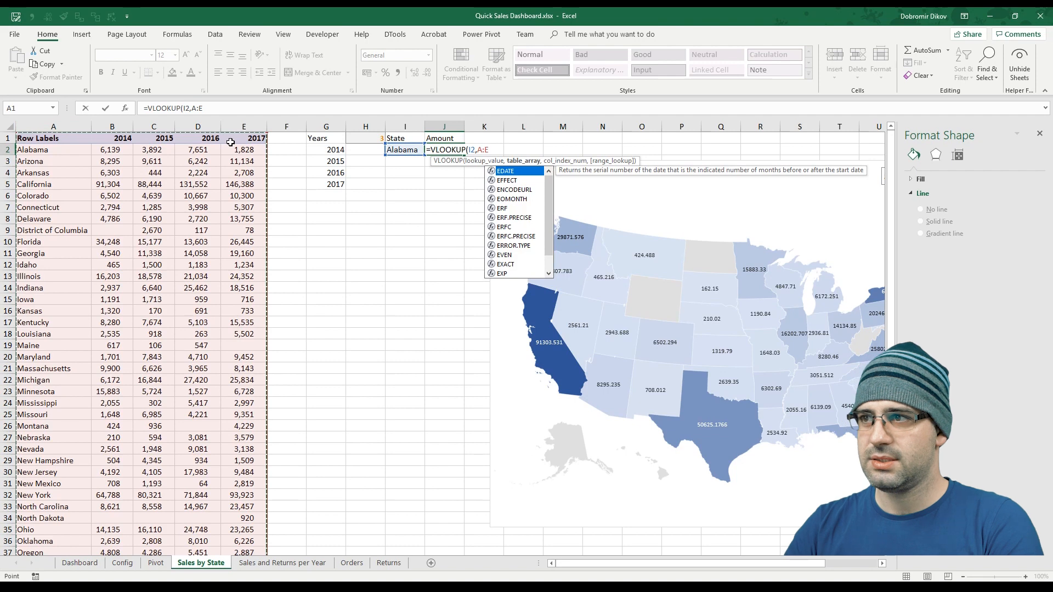
pyautogui.write(',')
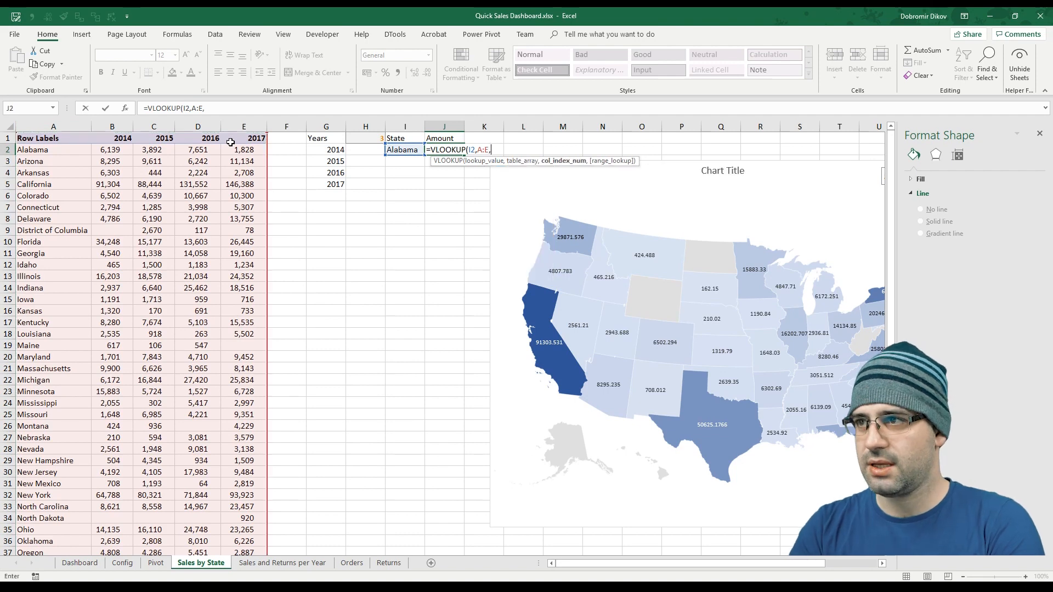
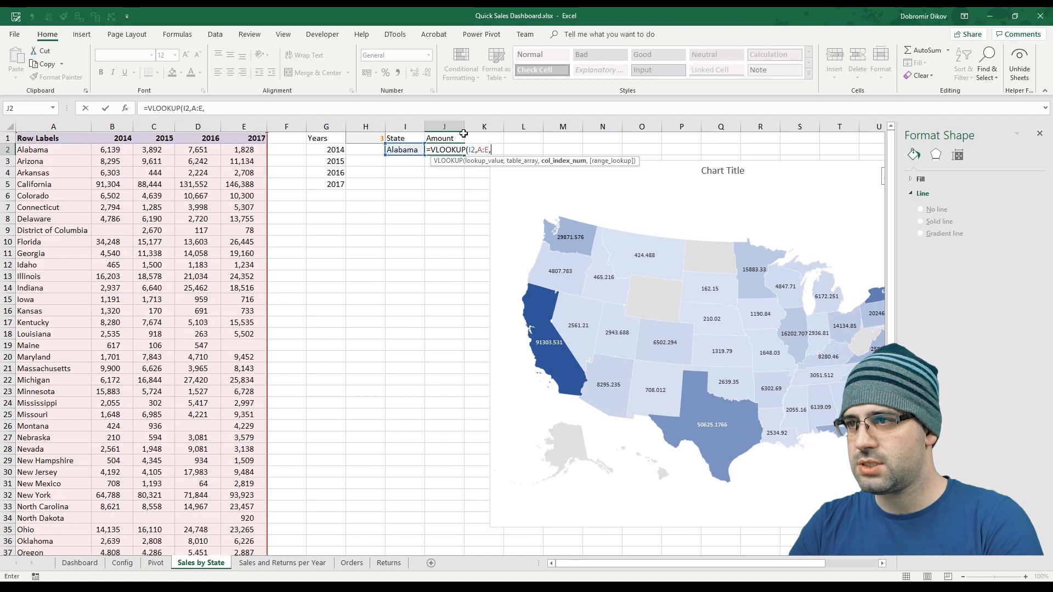
pyautogui.press('Up')
pyautogui.press('Left')
pyautogui.press('Left')
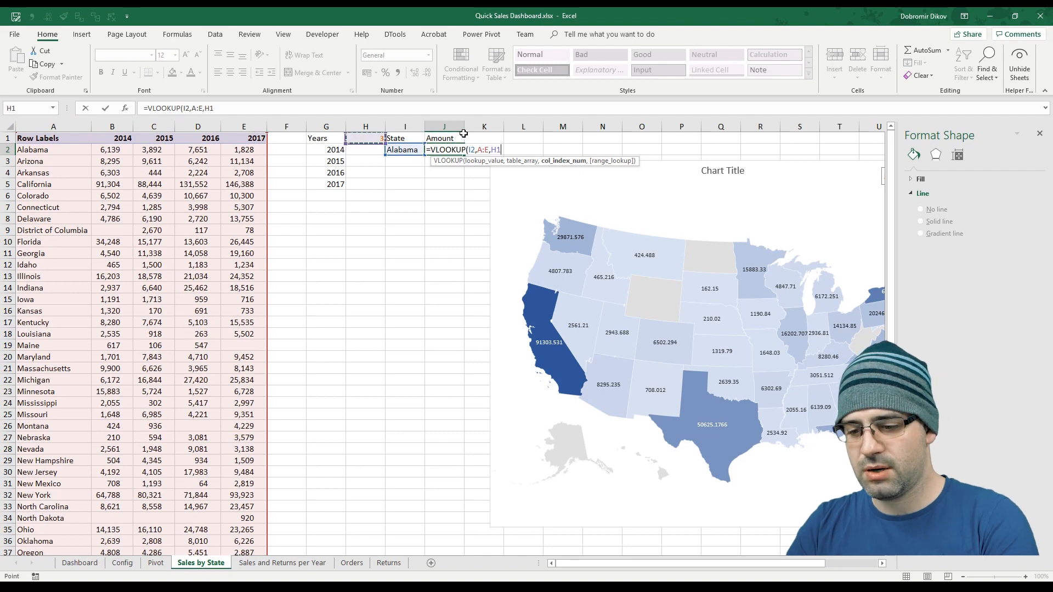
pyautogui.press('F4')
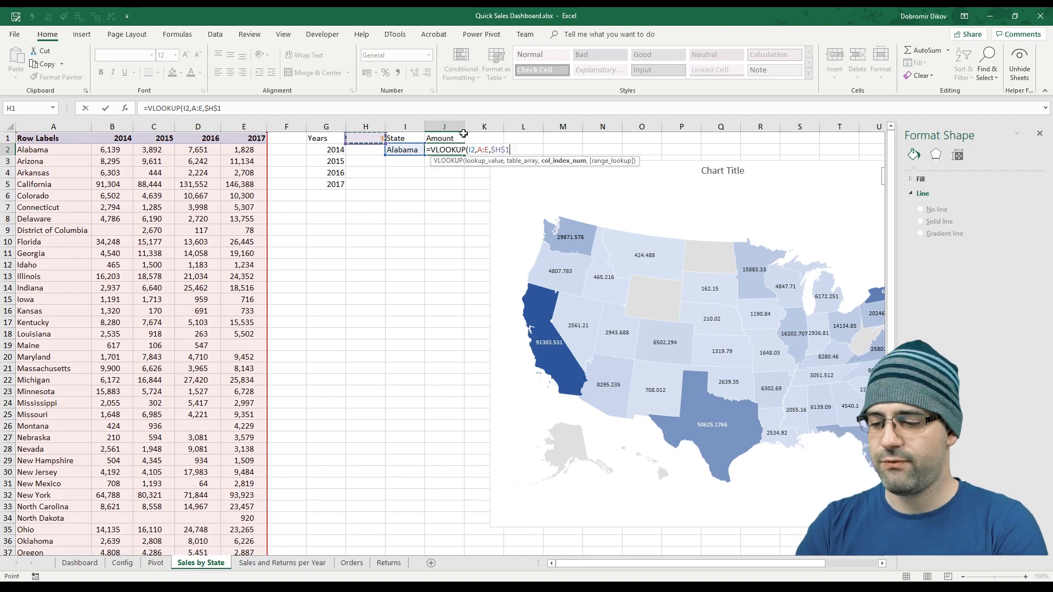
pyautogui.write('+1,0)')
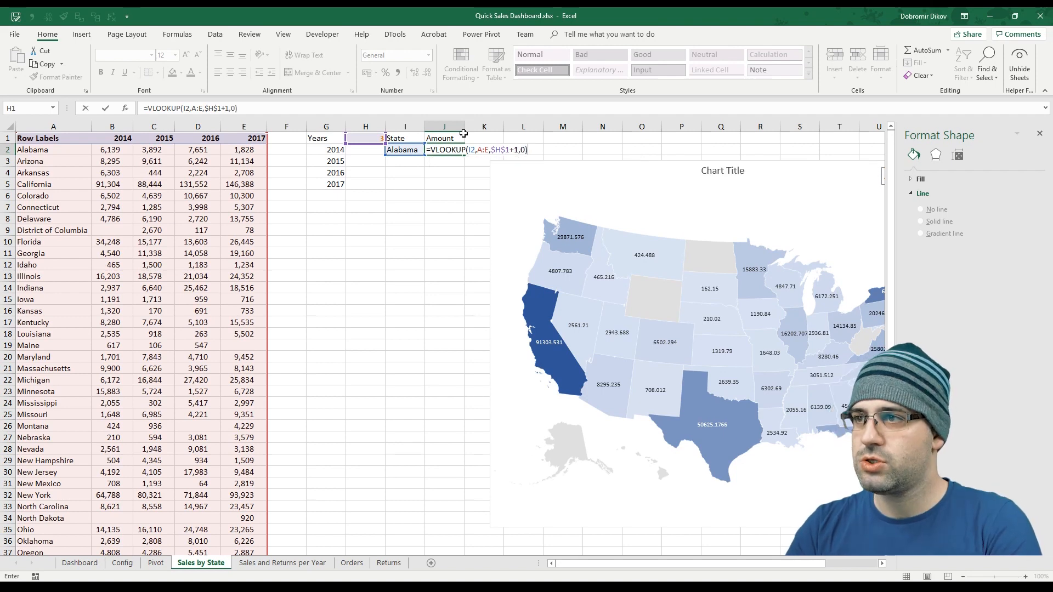
pyautogui.hotkey('ctrl', 'Return')
# - Round the lookup in J2 to whole thousands with =ROUND(VLOOKUP(I2,A:E,$H$1+1,0)/1000,0)
pyautogui.press('F2')
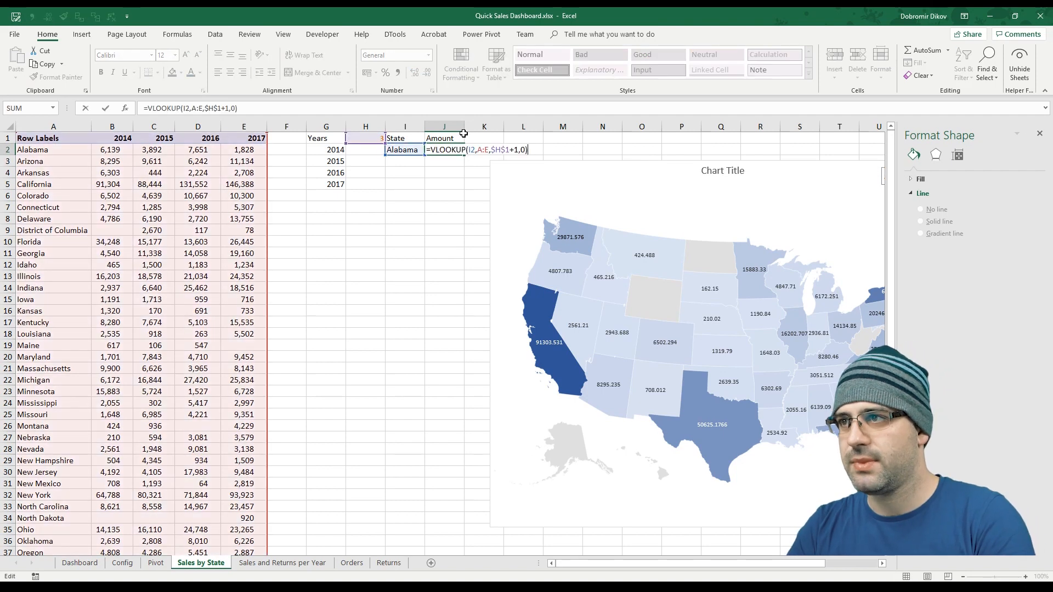
pyautogui.press('Left')
pyautogui.press('Left')
pyautogui.press('Left')
pyautogui.press('Left')
pyautogui.press('Left')
pyautogui.press('Left')
pyautogui.press('Left')
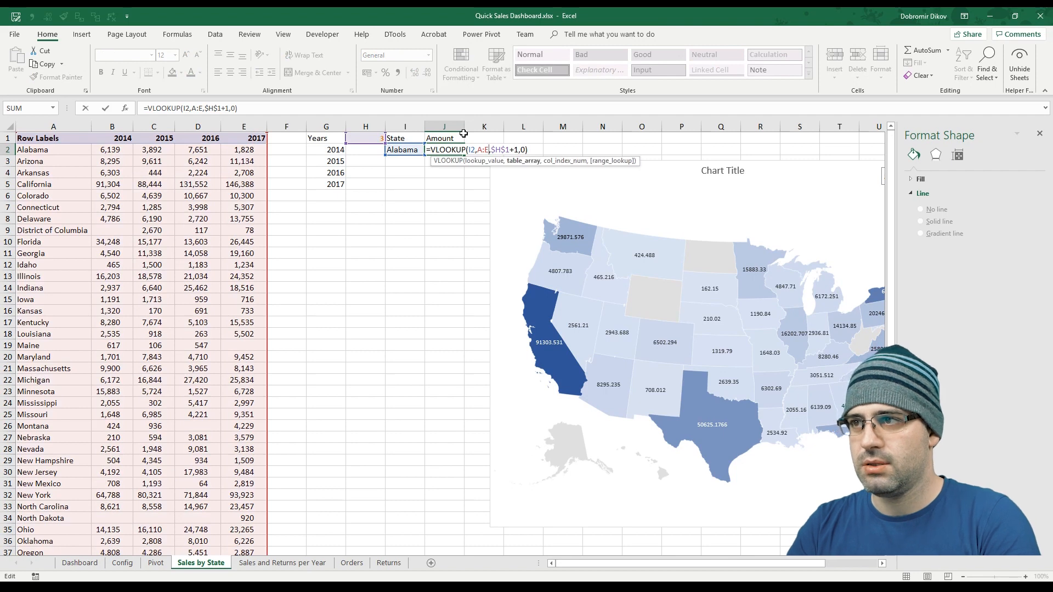
pyautogui.press('Left')
pyautogui.press('Left')
pyautogui.press('Left')
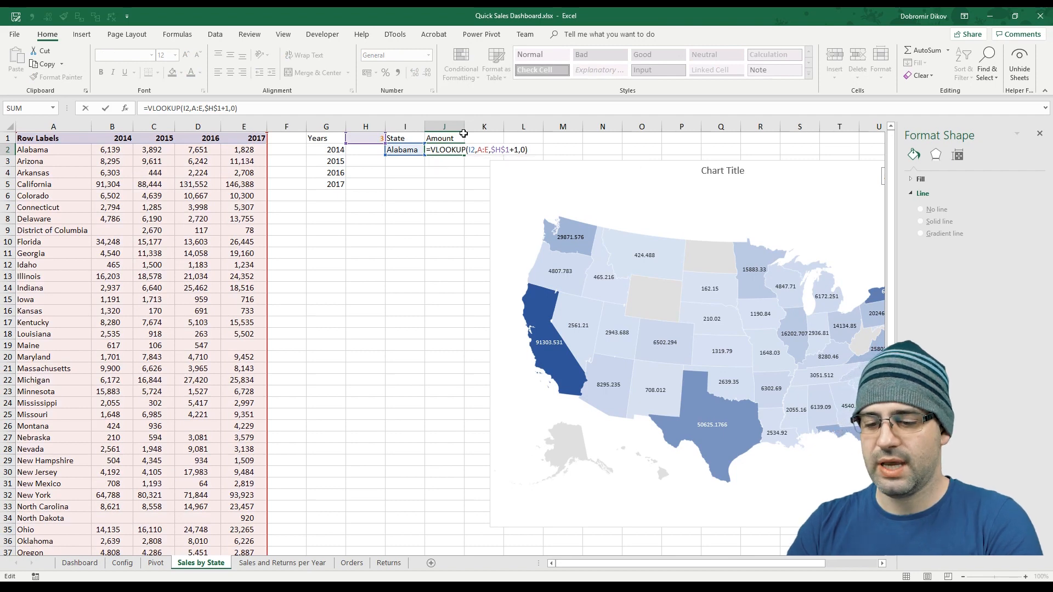
pyautogui.write('ROUND(')
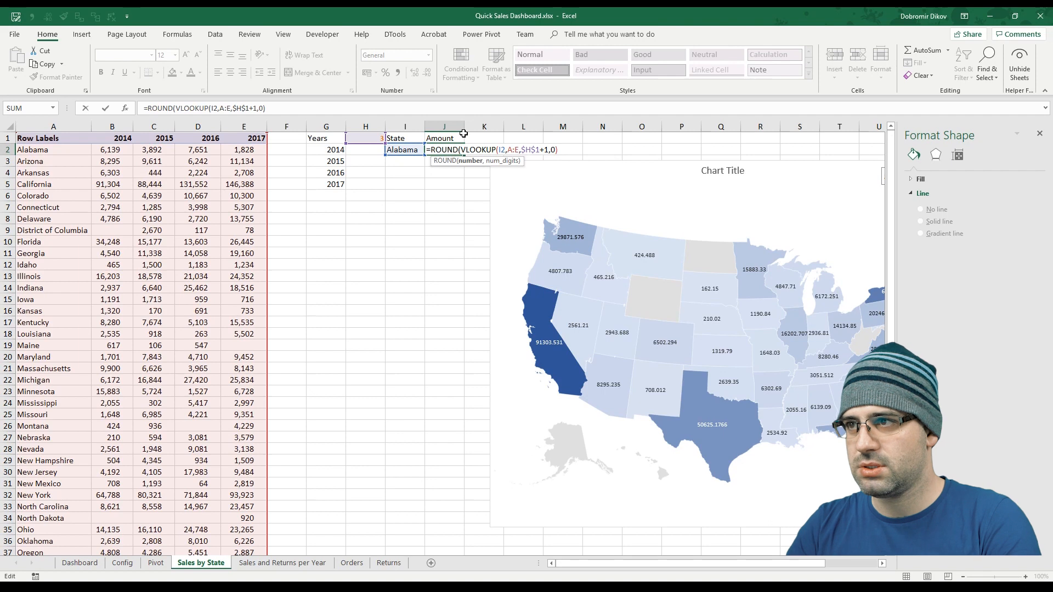
pyautogui.press('Right')
pyautogui.press('Right')
pyautogui.press('Right')
pyautogui.press('Right')
pyautogui.press('Right')
pyautogui.press('Right')
pyautogui.press('Right')
pyautogui.press('Right')
pyautogui.press('Right')
pyautogui.press('Right')
pyautogui.press('Right')
pyautogui.press('Right')
pyautogui.press('Right')
pyautogui.press('Right')
pyautogui.press('Right')
pyautogui.press('Right')
pyautogui.press('Right')
pyautogui.press('Right')
pyautogui.press('Right')
pyautogui.press('Right')
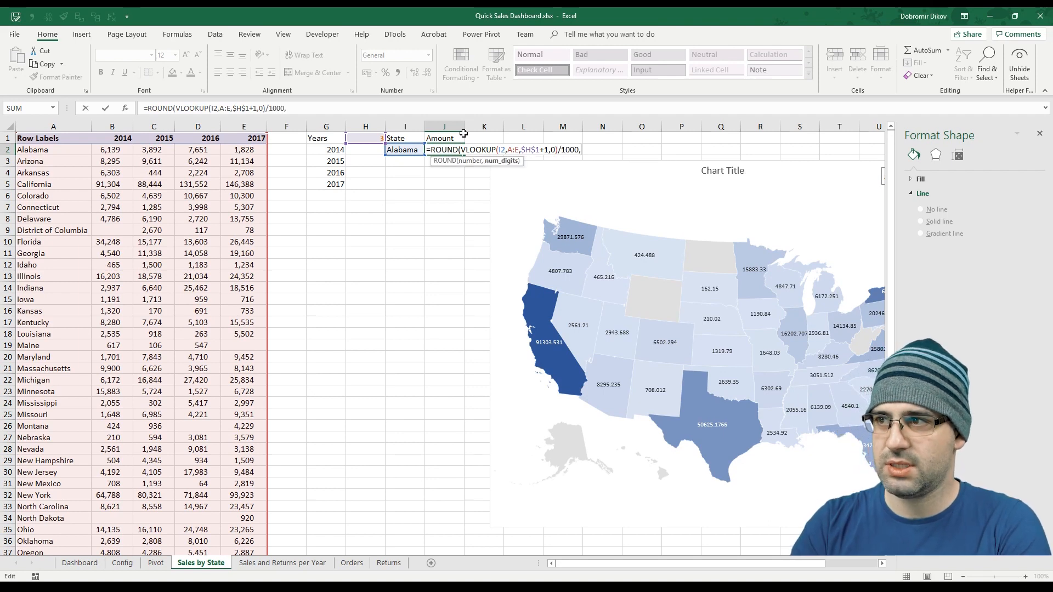
pyautogui.write('/1000,0')
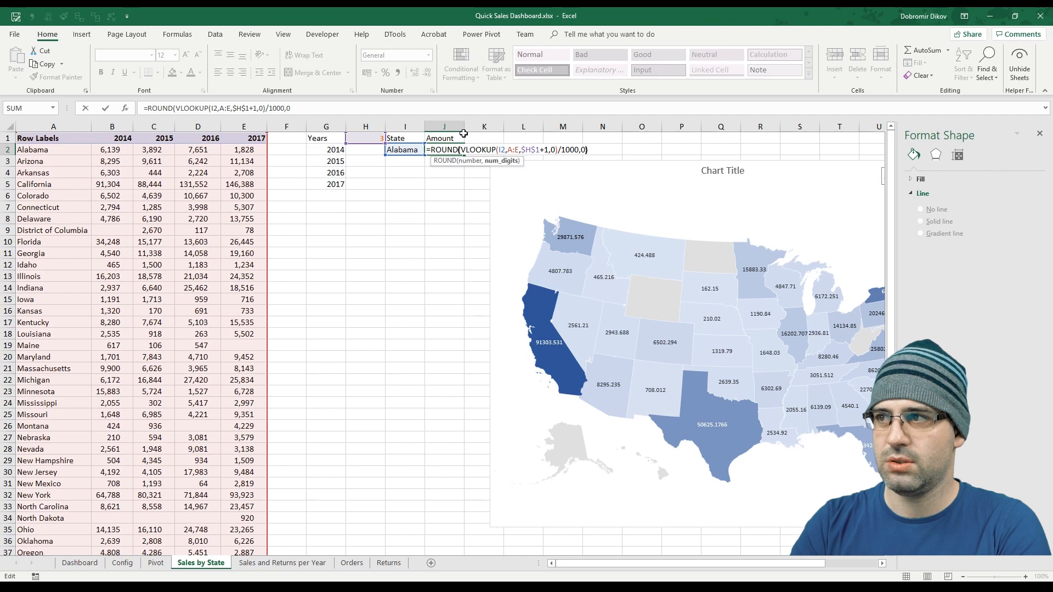
pyautogui.write(')')
pyautogui.hotkey('ctrl', 'Return')
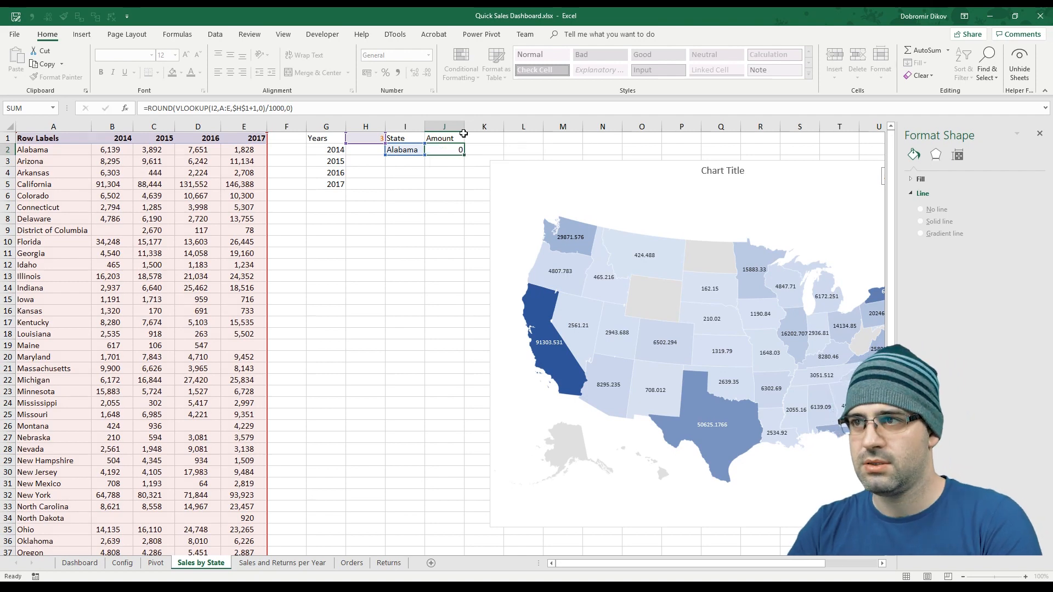
# - Copy the state reference and rounded lookup in I2:J2 down to row 50, covering every state
pyautogui.press('Left')
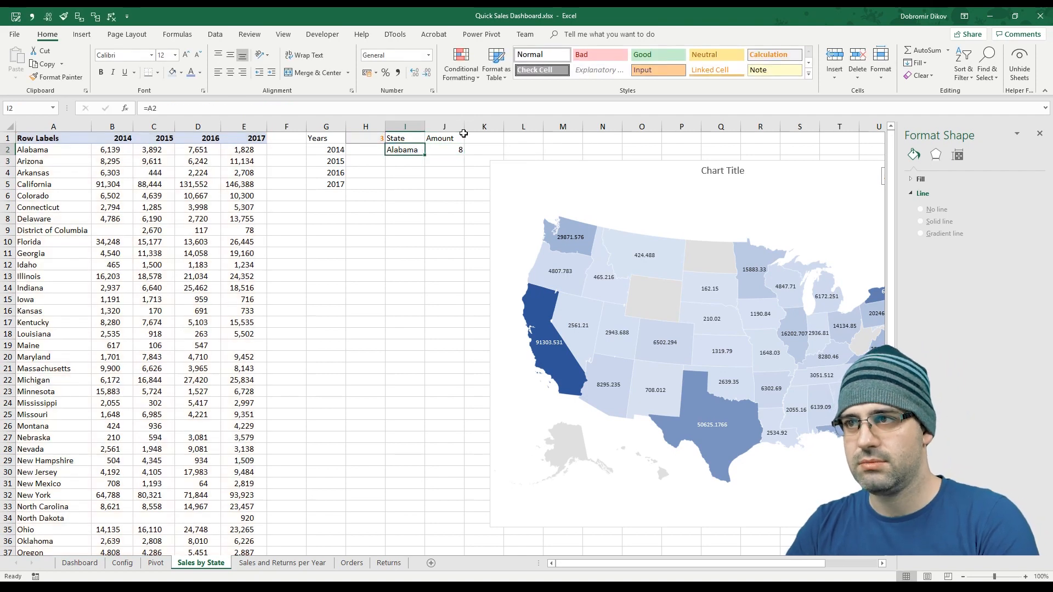
pyautogui.hotkey('shift', 'Right')
pyautogui.hotkey('ctrl', 'c')
pyautogui.hotkey('ctrl', 'Left')
pyautogui.hotkey('ctrl', 'Left')
pyautogui.hotkey('ctrl', 'Left')
pyautogui.hotkey('ctrl', 'Down')
pyautogui.press('Right')
pyautogui.press('Right')
pyautogui.press('Right')
pyautogui.press('Right')
pyautogui.press('Right')
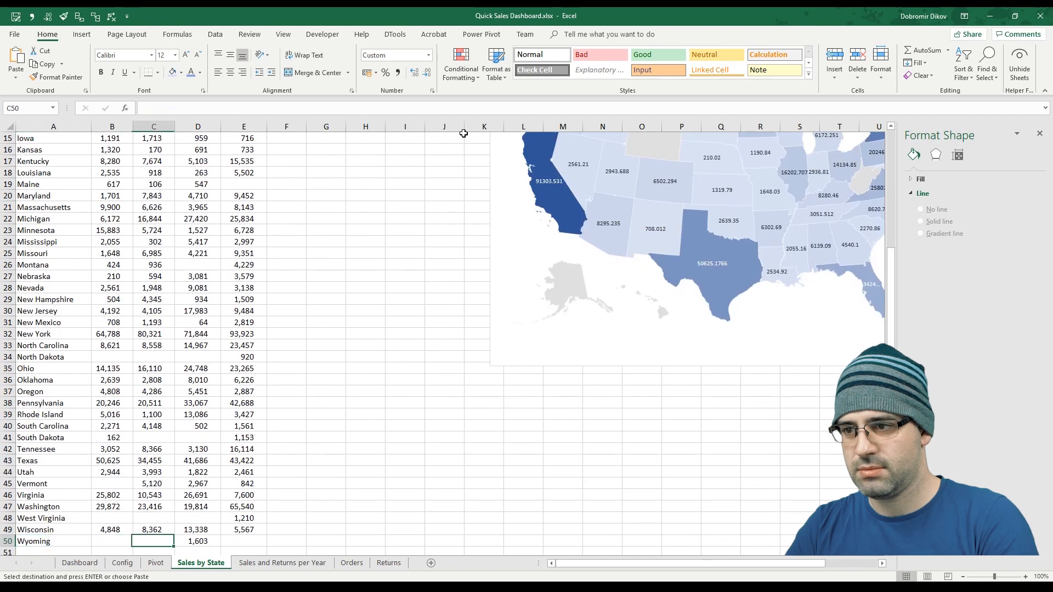
pyautogui.press('Right')
pyautogui.press('Right')
pyautogui.hotkey('ctrl', 'shift', 'Up')
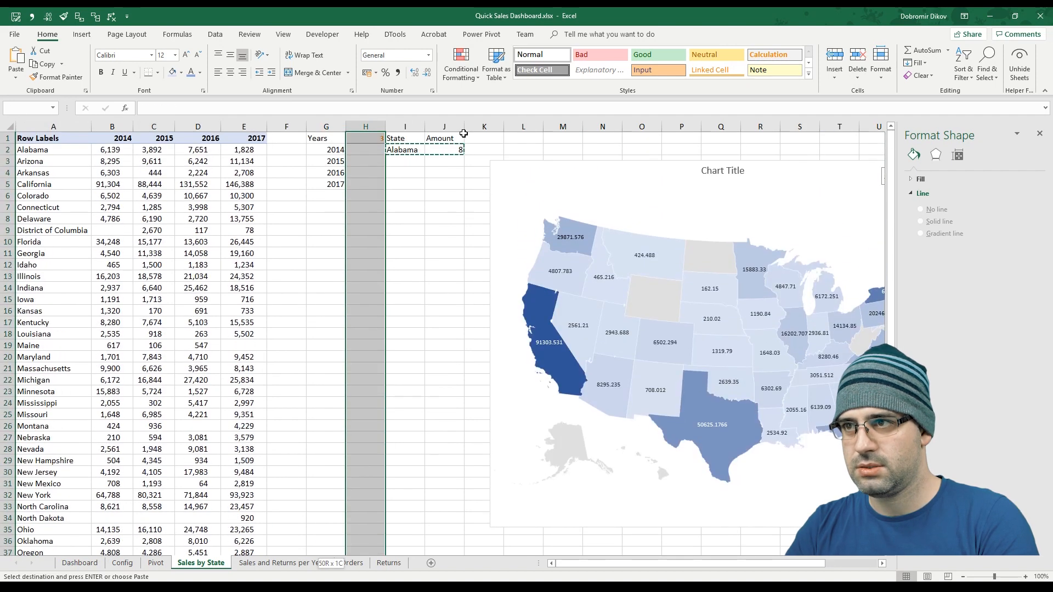
pyautogui.press('Right')
pyautogui.hotkey('ctrl', 'shift', 'Up')
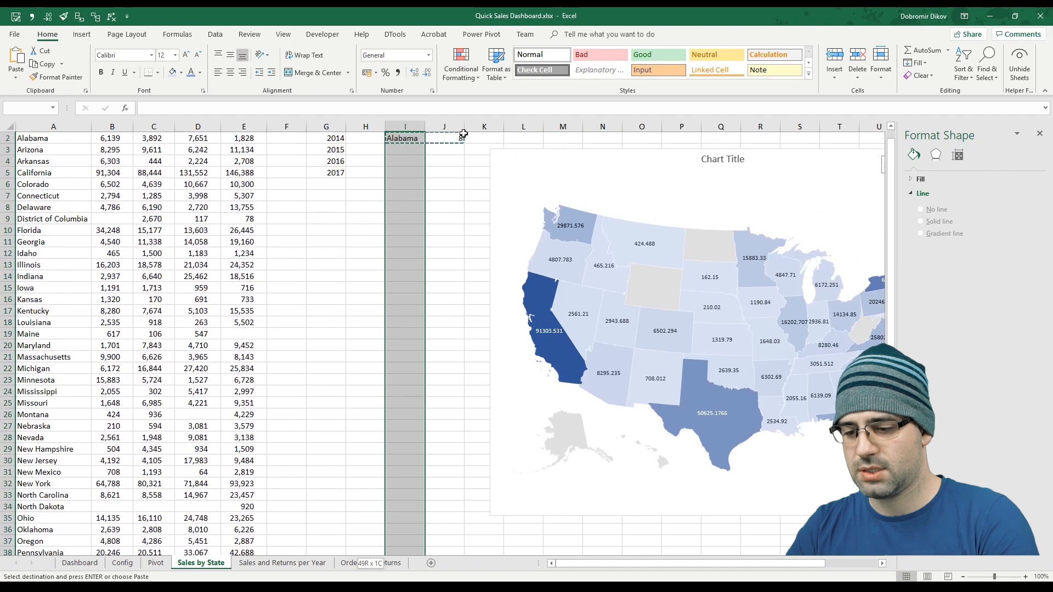
pyautogui.hotkey('ctrl', 'v')
pyautogui.hotkey('ctrl', 'Up')
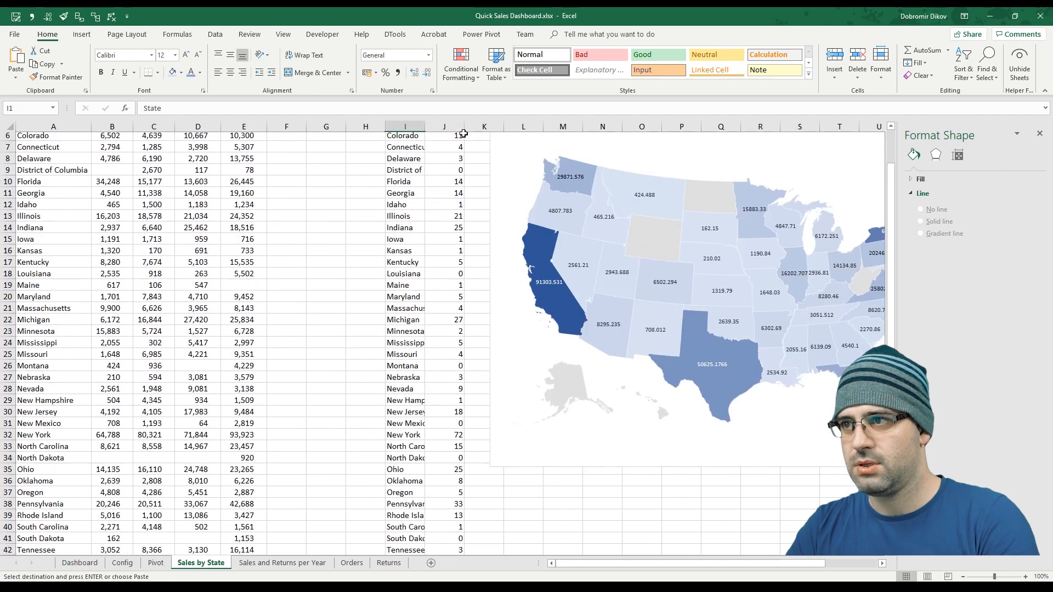
# - Compare the total of the rounded amounts in column J with the total of the 2016 sales in column D
pyautogui.press('Down')
pyautogui.press('Right')
pyautogui.hotkey('ctrl', 'shift', 'Down')
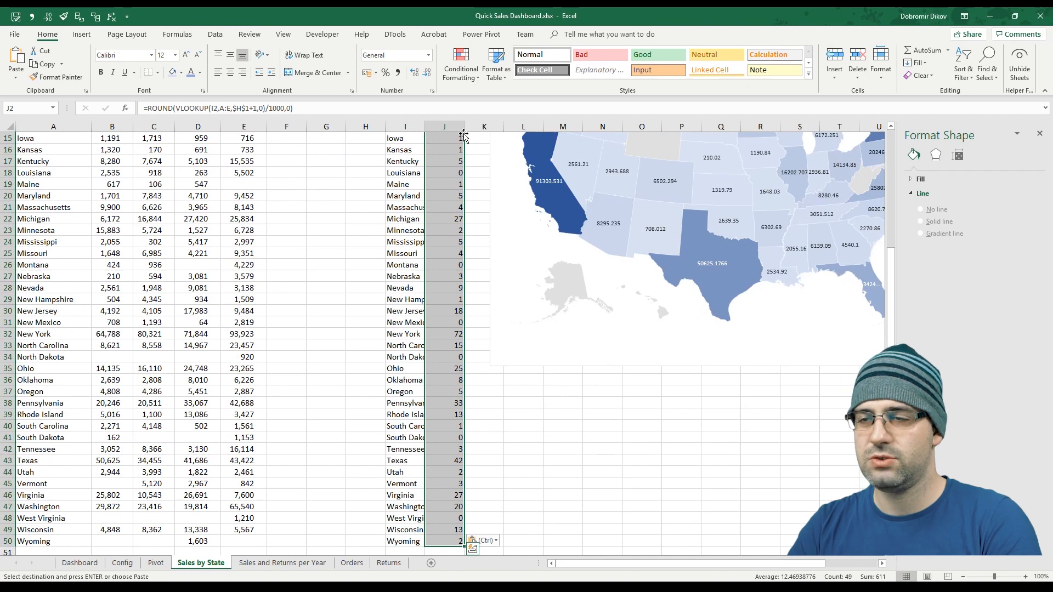
pyautogui.press('Left')
pyautogui.press('Left')
pyautogui.press('Left')
pyautogui.press('Left')
pyautogui.press('Left')
pyautogui.press('Left')
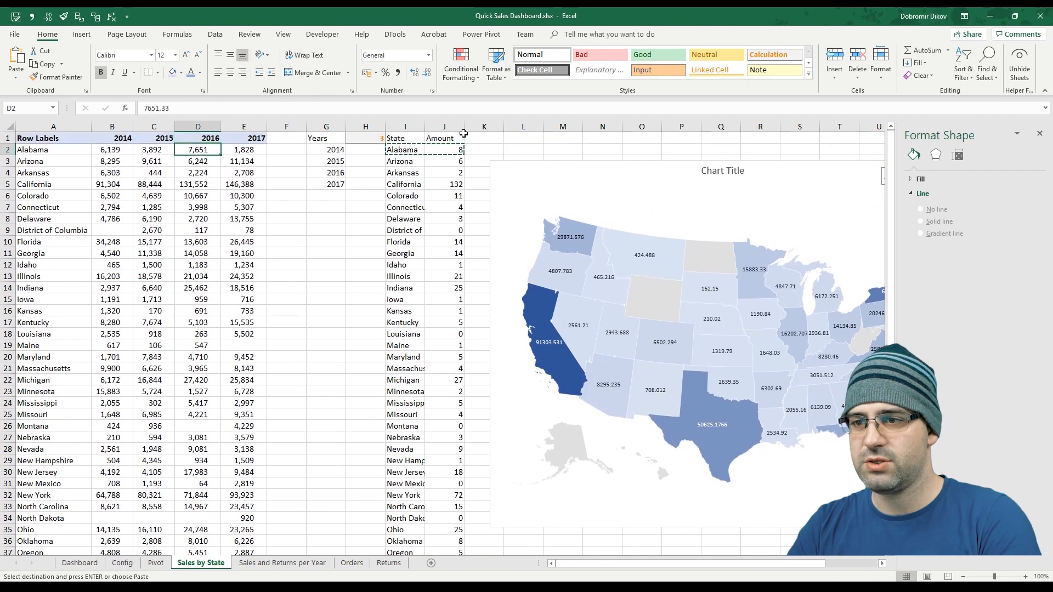
pyautogui.hotkey('ctrl', 'shift', 'Down')
pyautogui.hotkey('ctrl', 'shift', 'Down')
pyautogui.hotkey('ctrl', 'shift', 'Down')
pyautogui.hotkey('ctrl', 'shift', 'Down')
pyautogui.hotkey('ctrl', 'shift', 'Down')
pyautogui.hotkey('ctrl', 'shift', 'Down')
pyautogui.hotkey('ctrl', 'shift', 'Down')
pyautogui.hotkey('ctrl', 'shift', 'Down')
pyautogui.hotkey('ctrl', 'shift', 'Down')
pyautogui.hotkey('ctrl', 'shift', 'Down')
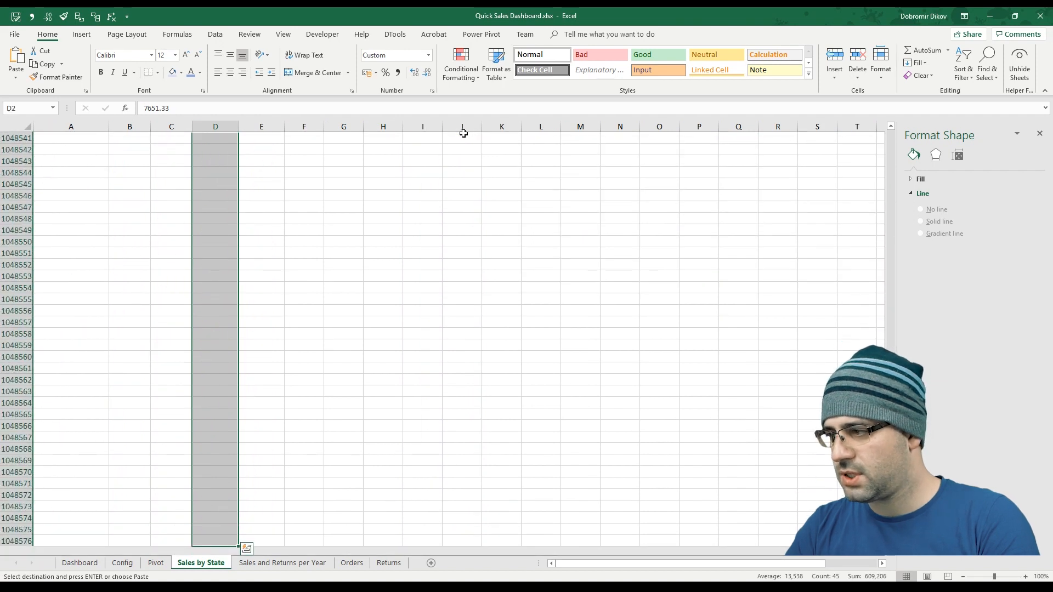
pyautogui.hotkey('ctrl', 'Up')
pyautogui.press('Down')
pyautogui.press('Down')
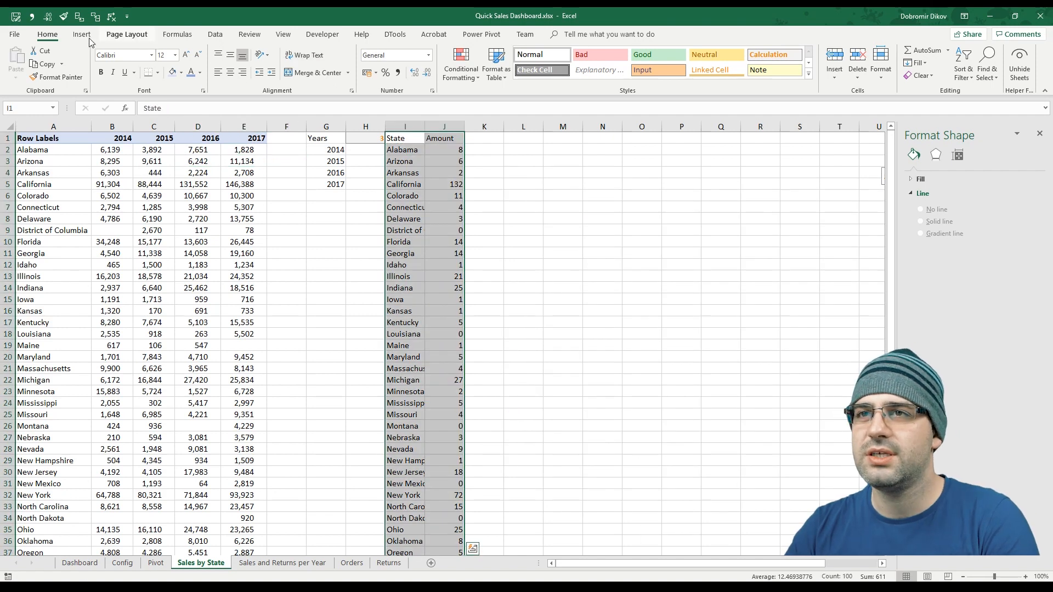
# - Insert a filled map chart from the State and Amount columns, enlarge it, and place it just below the year drop-down
pyautogui.click(81, 34)
pyautogui.click(527, 60)
pyautogui.click(535, 111)
pyautogui.moveTo(576, 273); pyautogui.dragTo(749, 144)
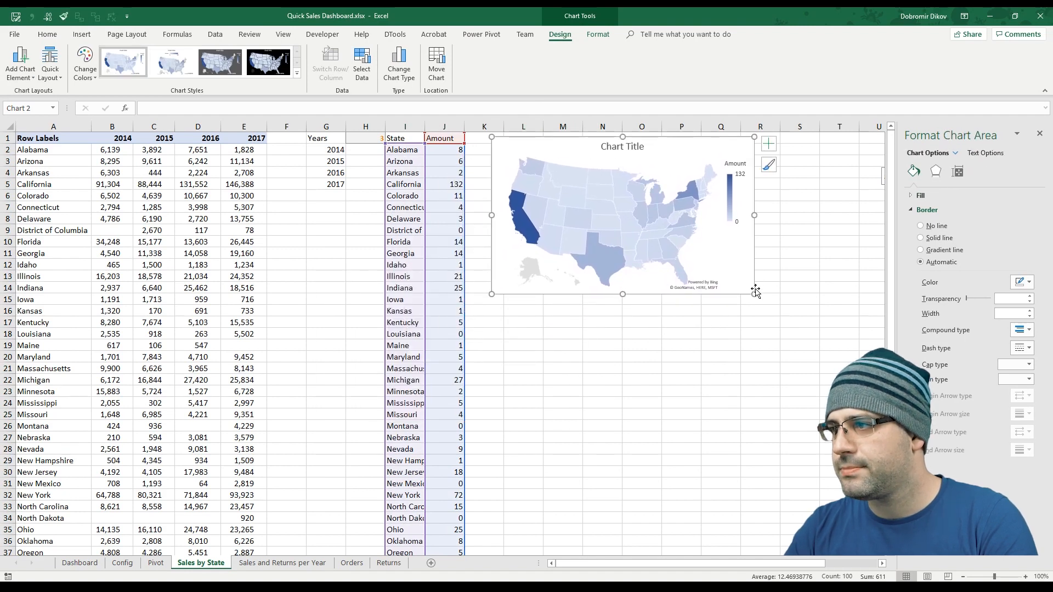
pyautogui.moveTo(755, 295); pyautogui.dragTo(587, 409)
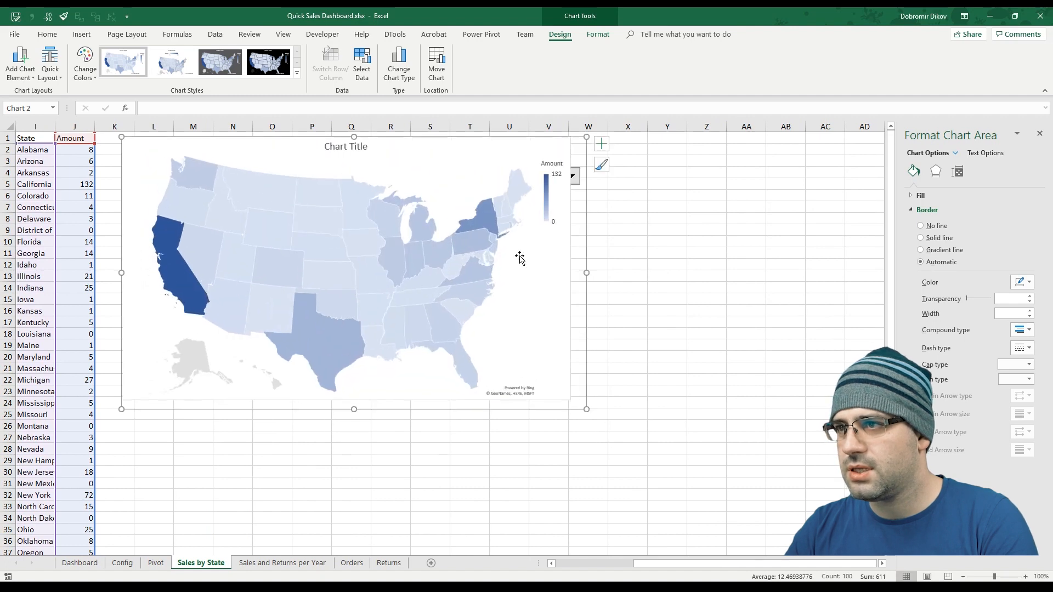
pyautogui.moveTo(467, 146); pyautogui.dragTo(466, 199)
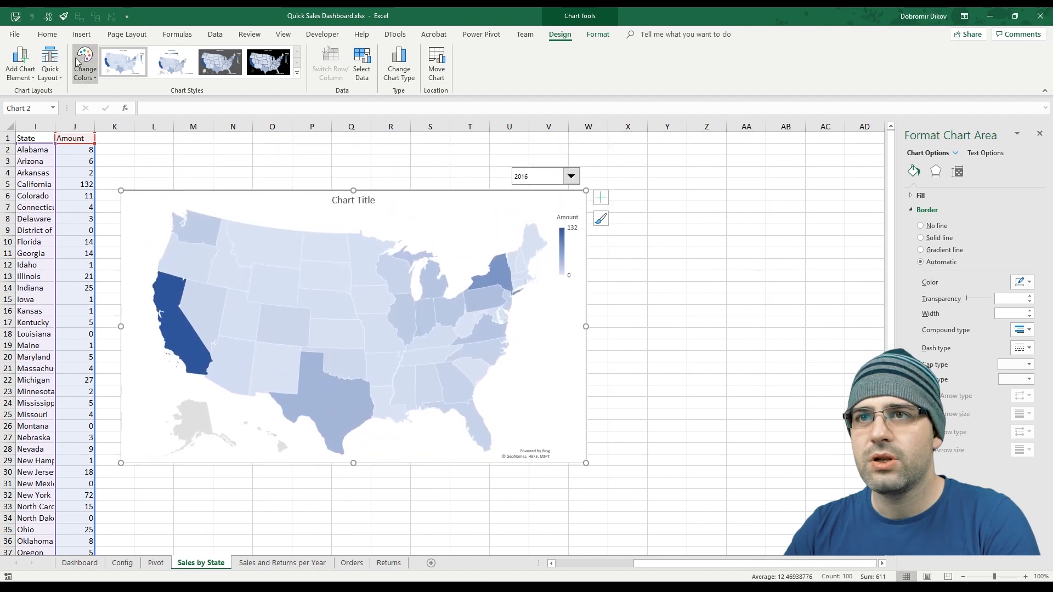
# - Show data labels on the map chart and format the chart text as bold at size 8
pyautogui.click(20, 62)
pyautogui.moveTo(44, 104)
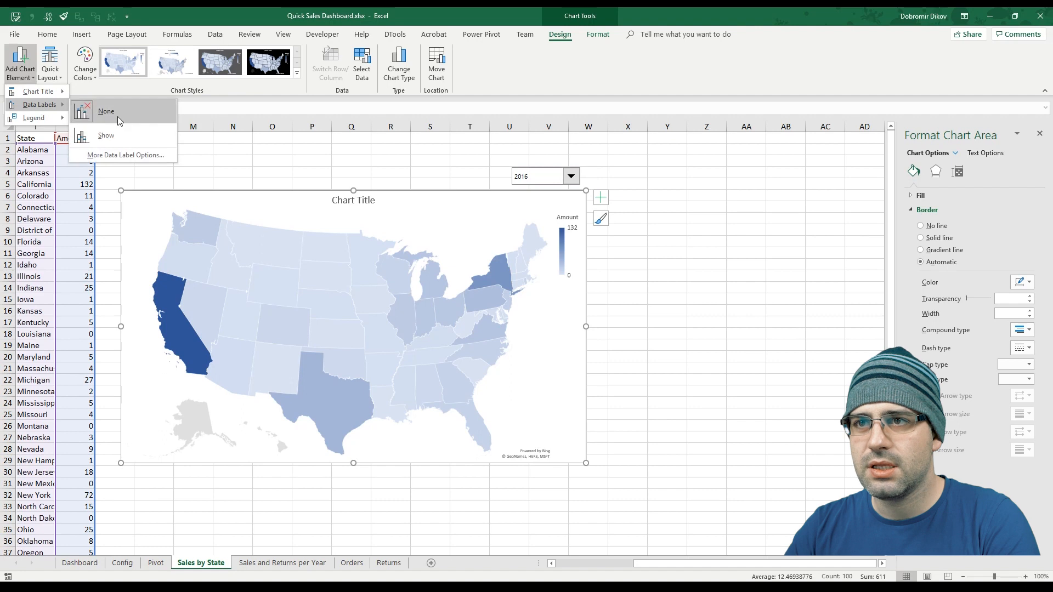
pyautogui.click(122, 137)
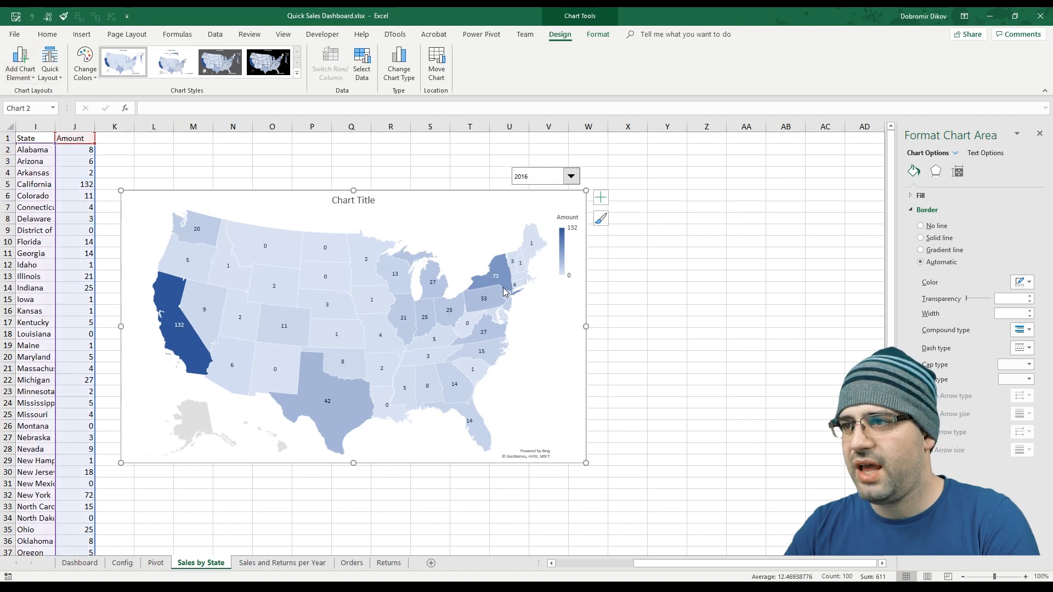
pyautogui.click(267, 242)
pyautogui.click(265, 241)
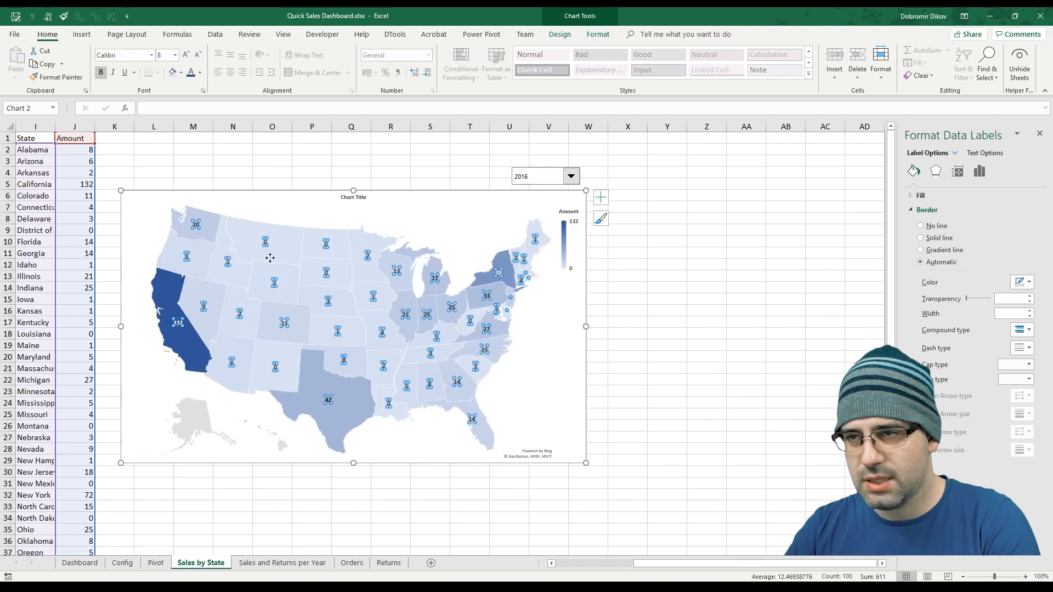
pyautogui.click(197, 55)
pyautogui.click(680, 368)
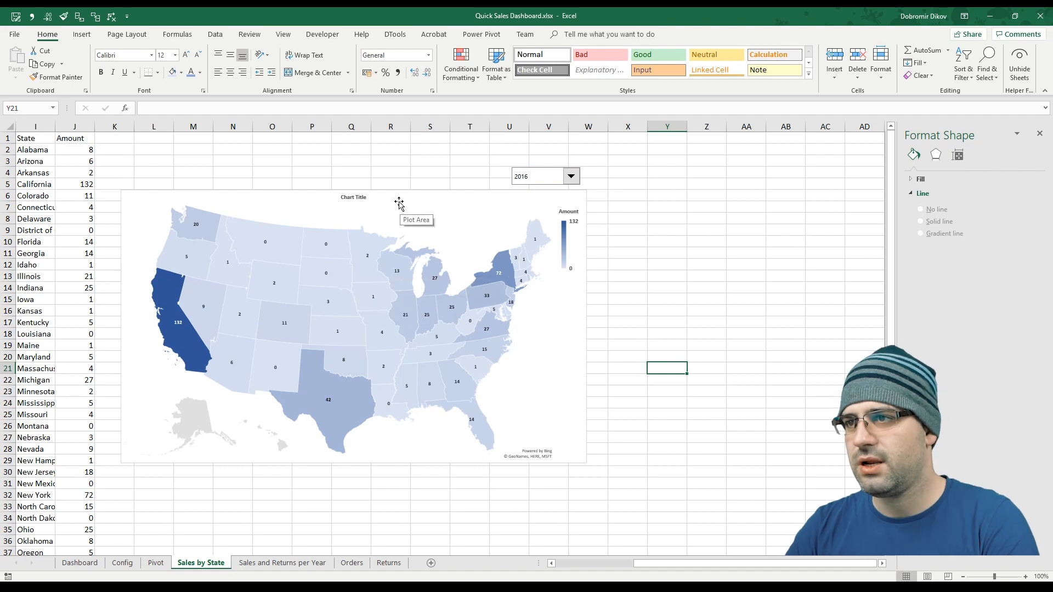
# - Delete the Amount legend from the map chart
pyautogui.click(353, 198)
pyautogui.click(472, 216)
pyautogui.click(564, 236)
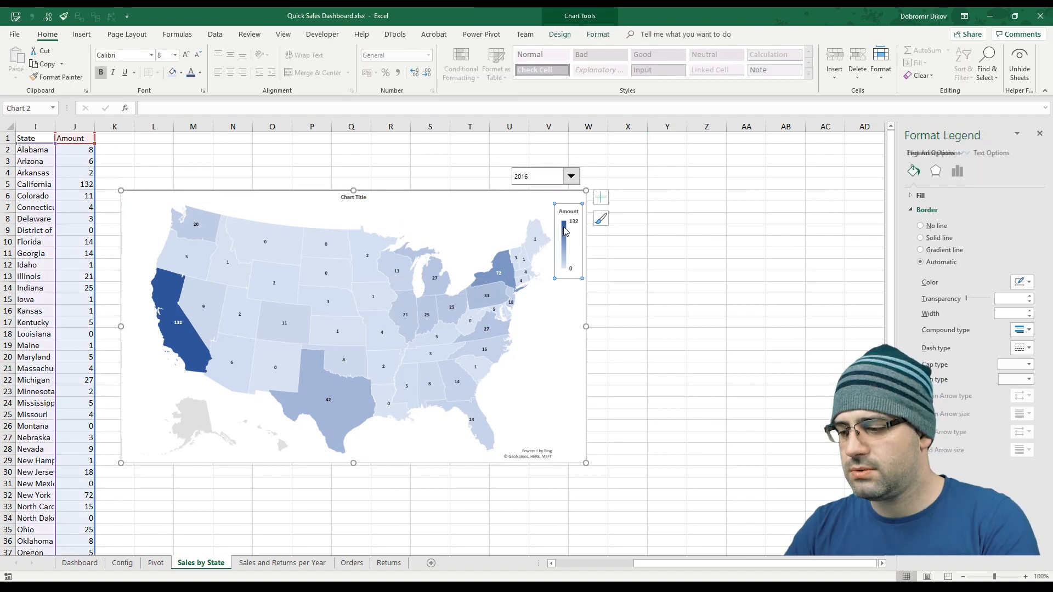
pyautogui.click(558, 230)
pyautogui.press('Delete')
# - Increase the map chart title's font size to 18
pyautogui.click(351, 197)
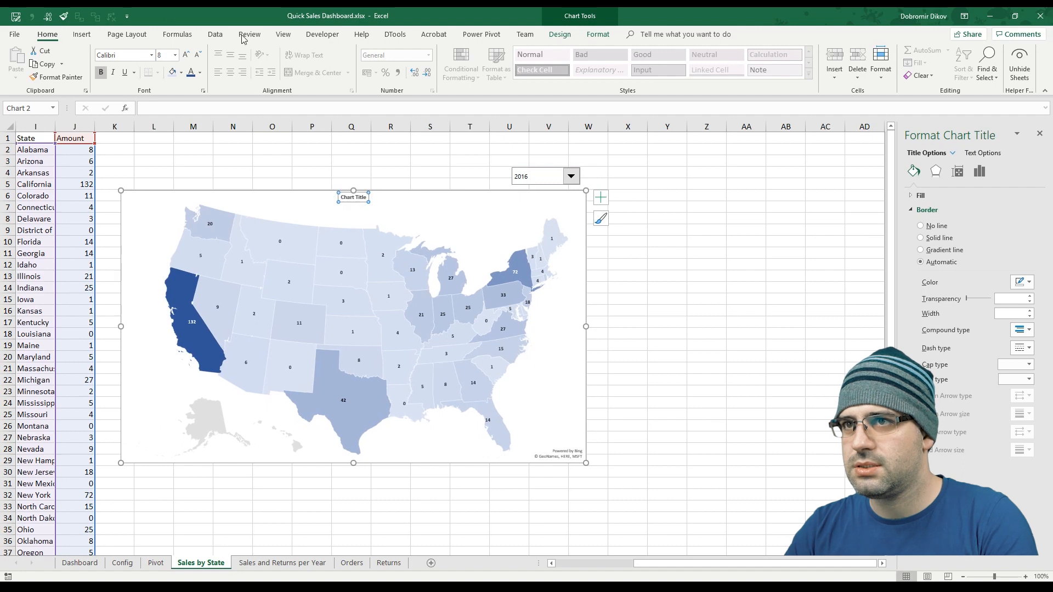
pyautogui.click(186, 55)
pyautogui.click(186, 55)
pyautogui.click(187, 55)
pyautogui.click(187, 55)
pyautogui.click(186, 55)
pyautogui.click(187, 54)
# - Replace the map chart's title with "Regional Sales Distribution in USD'000"
pyautogui.tripleClick(350, 204)
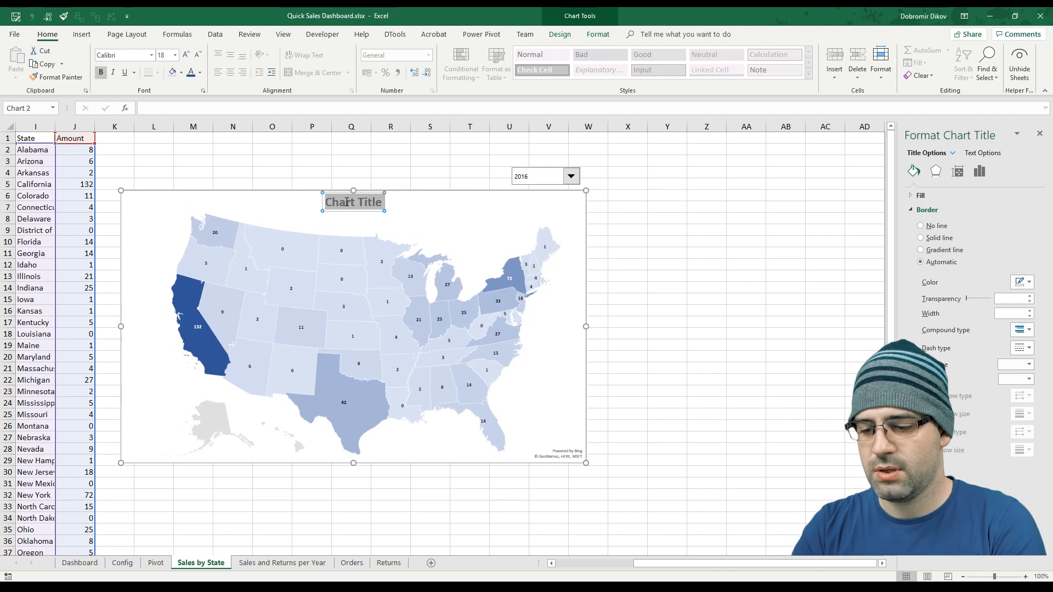
pyautogui.write('Regional S')
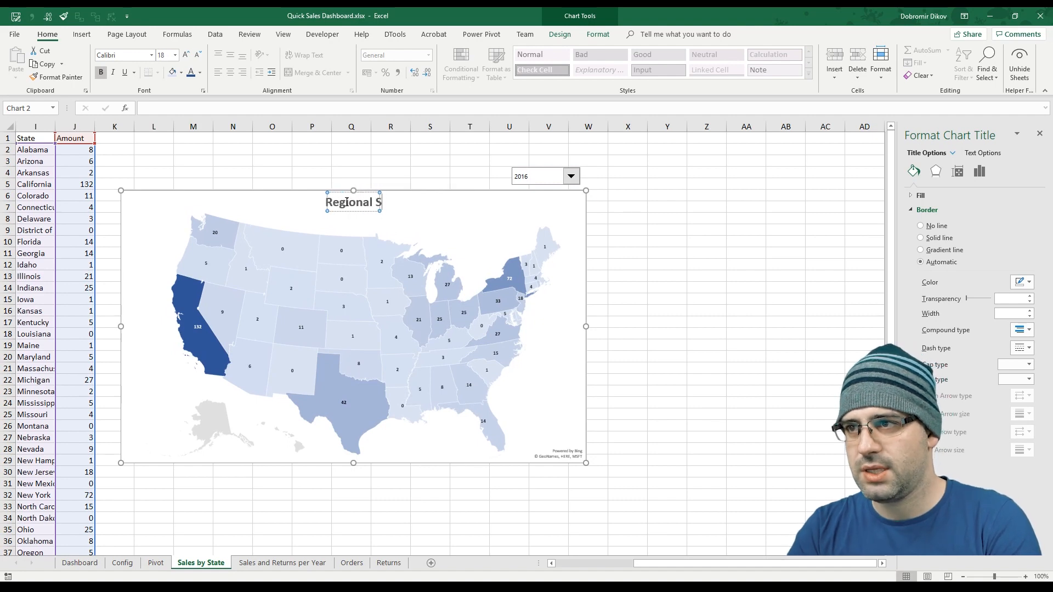
pyautogui.write('ales Distributi')
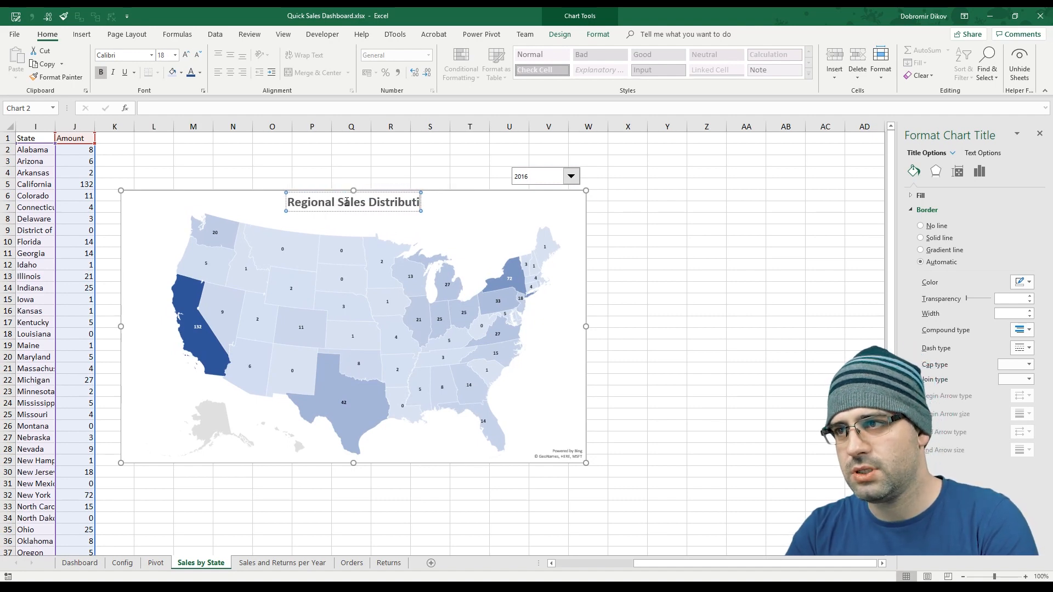
pyautogui.write('on in U')
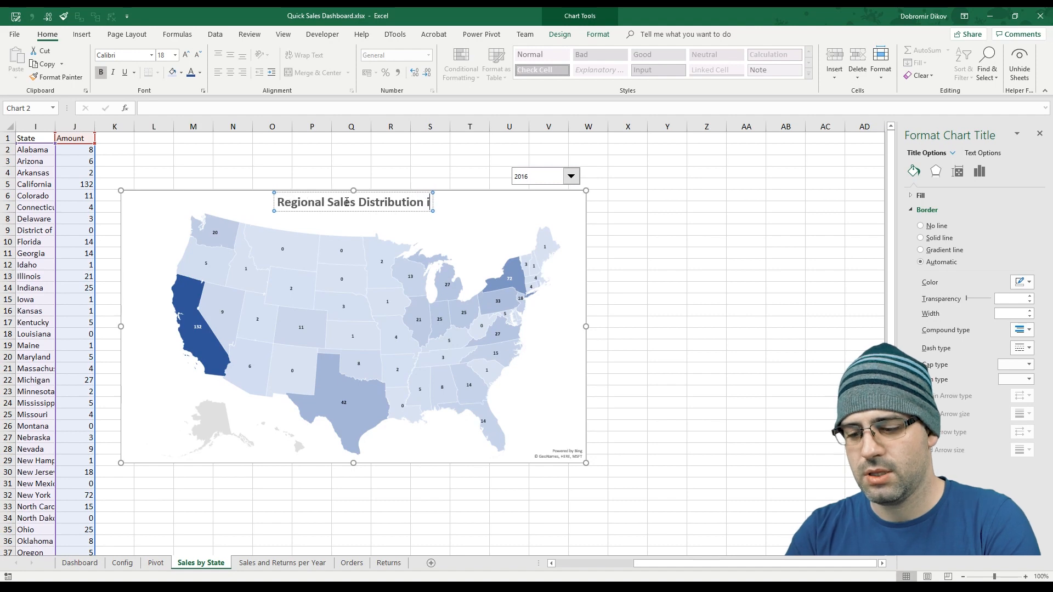
pyautogui.write("SD'000")
pyautogui.press('BackSpace')
pyautogui.press('BackSpace')
pyautogui.press('BackSpace')
pyautogui.write('000')
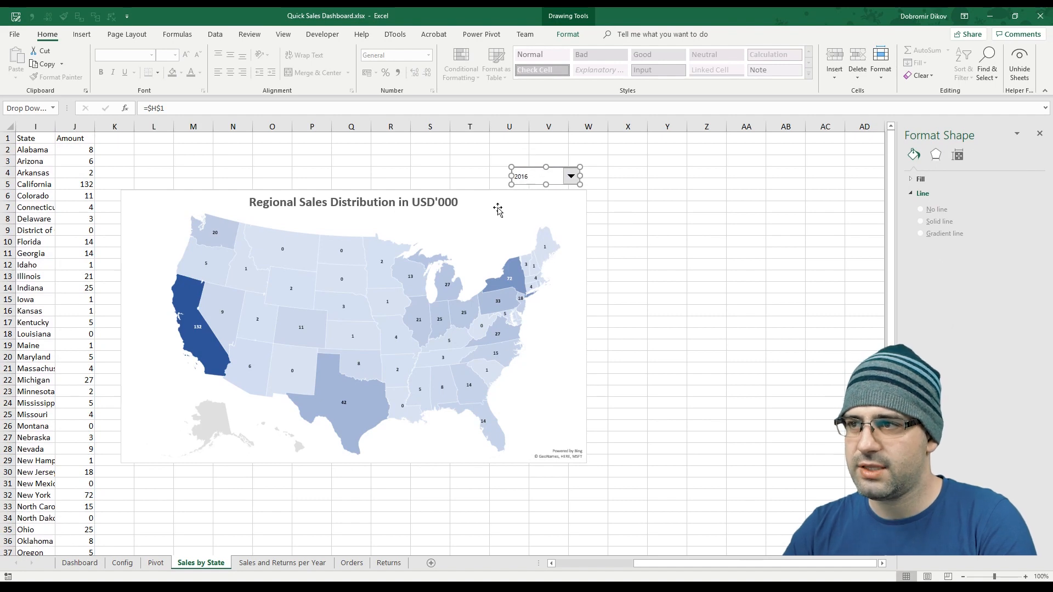
# - Move the map chart and year drop-down together to the Dashboard sheet, placing them beside the Gross Sales and Returns charts
pyautogui.keyDown('ctrl'); pyautogui.click(475, 199); pyautogui.keyUp('ctrl')
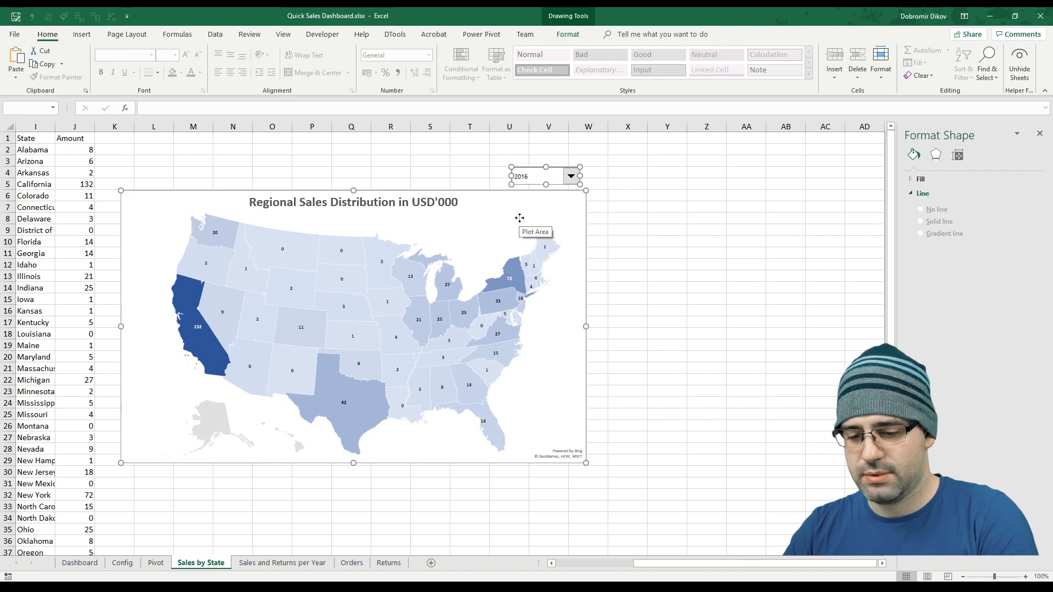
pyautogui.hotkey('ctrl', 'x')
pyautogui.click(102, 565)
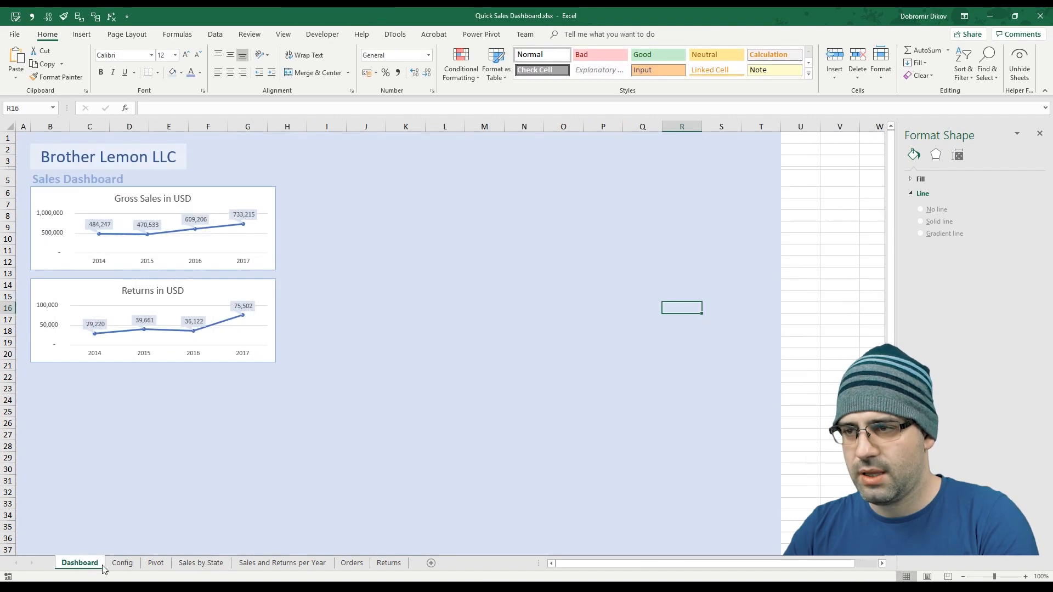
pyautogui.hotkey('ctrl', 'v')
pyautogui.moveTo(704, 370); pyautogui.dragTo(337, 211)
# - Test the year drop-down on the dashboard by choosing an entry and reopening its list
pyautogui.click(703, 163)
pyautogui.click(703, 196)
pyautogui.click(792, 203)
pyautogui.click(723, 159)
pyautogui.click(744, 164)
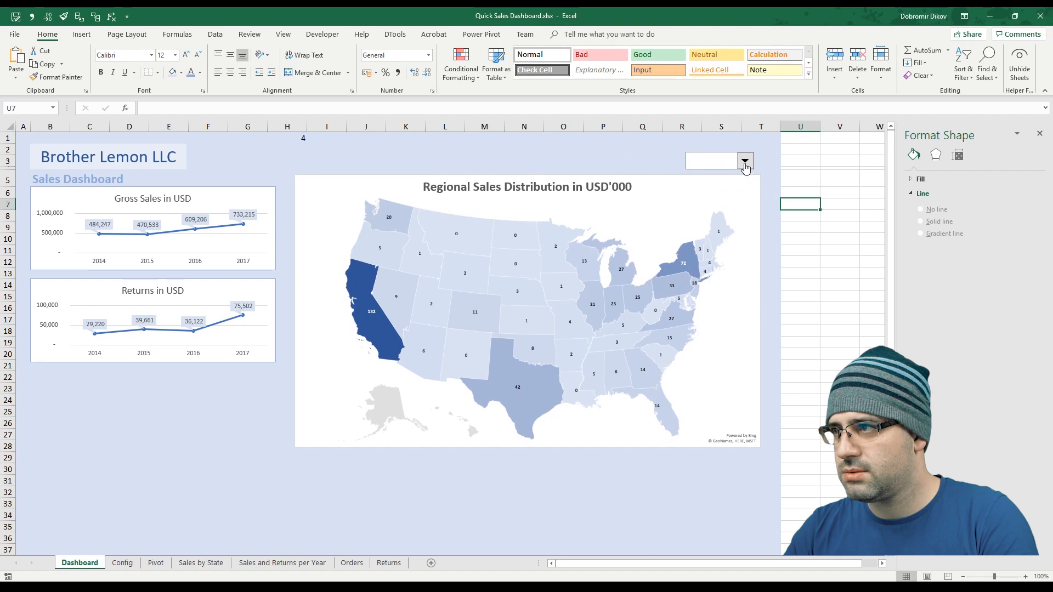
# - Set the dashboard drop-down's input range to 'Sales by State'!$G$2:$G$5 in its control formatting
pyautogui.click(708, 163)
pyautogui.click(710, 160)
pyautogui.rightClick(716, 159)
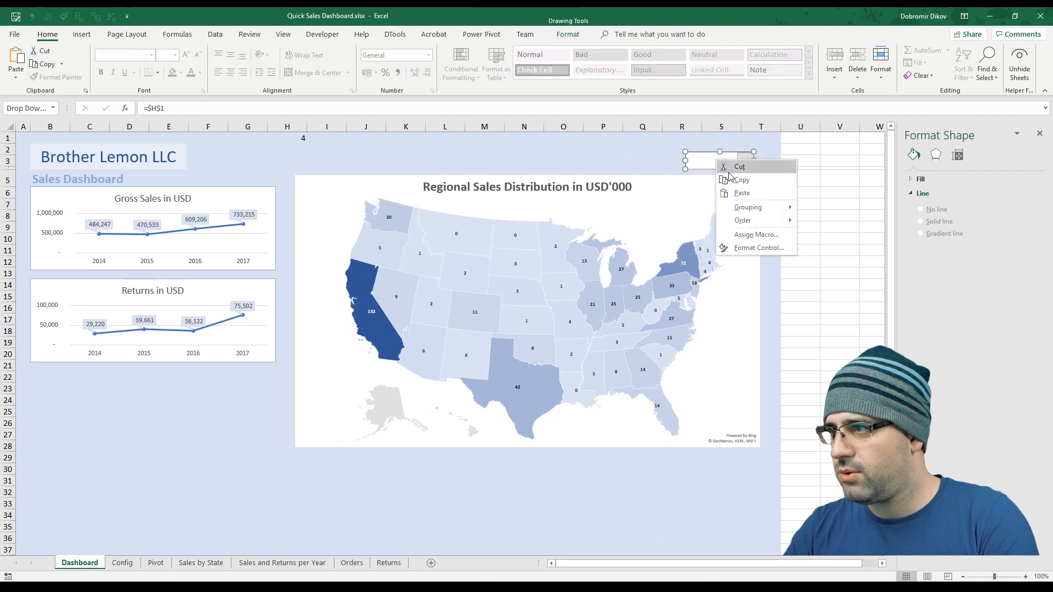
pyautogui.click(747, 250)
pyautogui.click(811, 205)
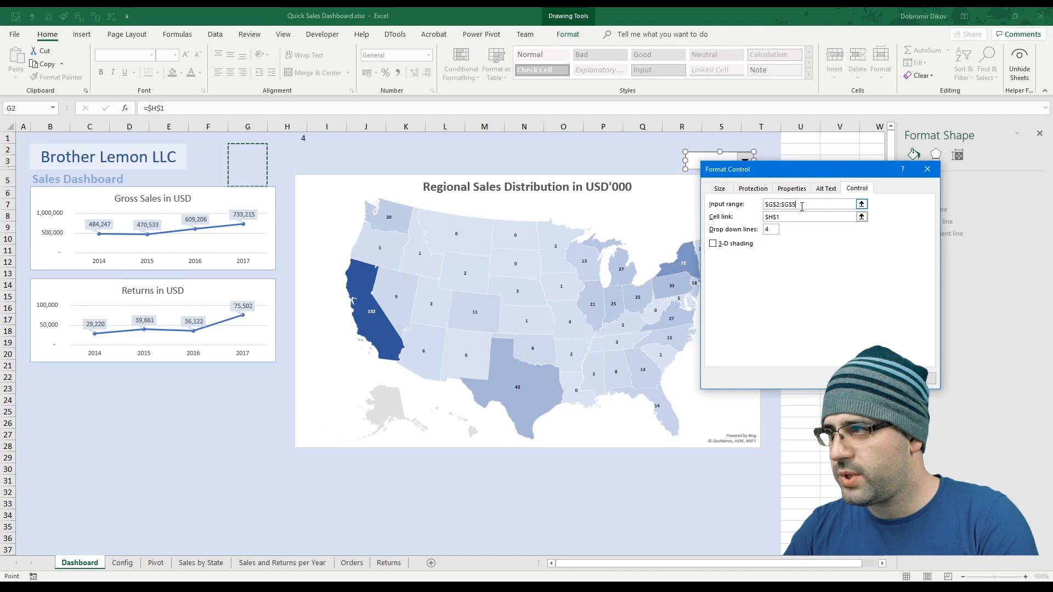
pyautogui.click(860, 206)
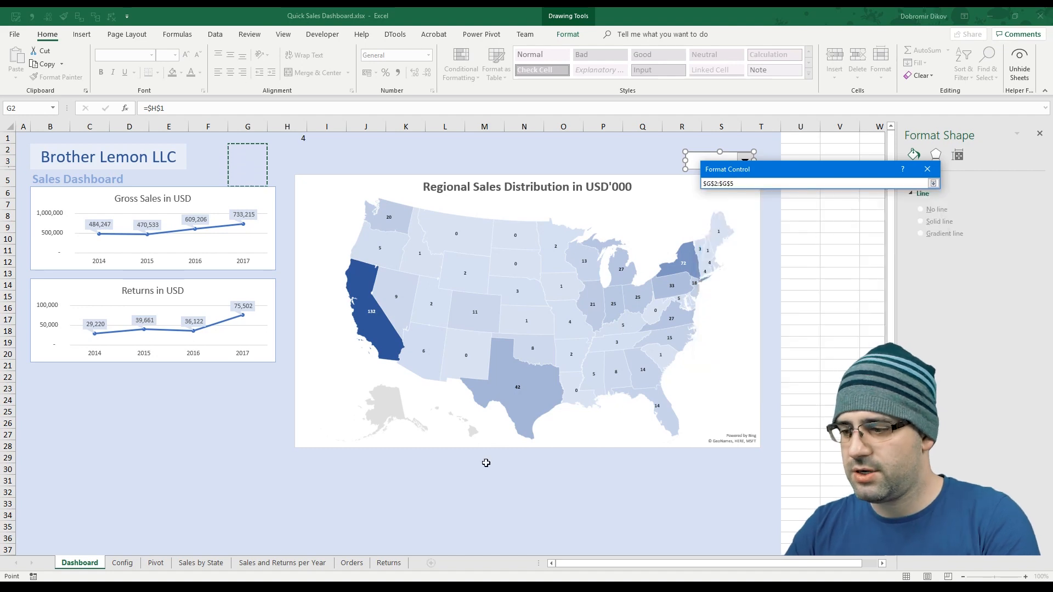
pyautogui.press('BackSpace')
pyautogui.press('BackSpace')
pyautogui.press('BackSpace')
pyautogui.press('BackSpace')
pyautogui.press('BackSpace')
pyautogui.press('BackSpace')
pyautogui.press('BackSpace')
pyautogui.press('BackSpace')
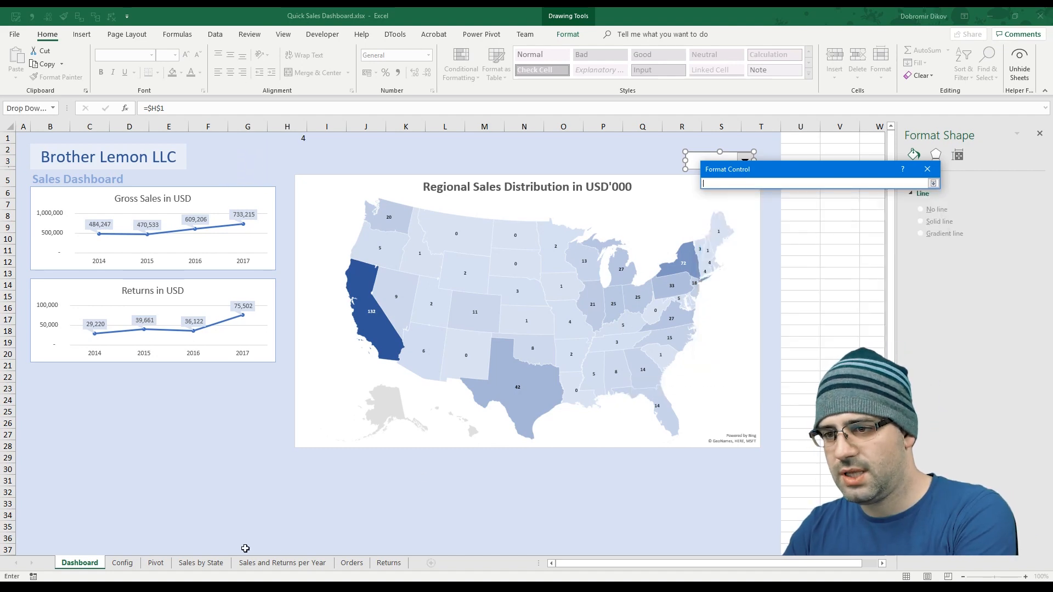
pyautogui.click(221, 565)
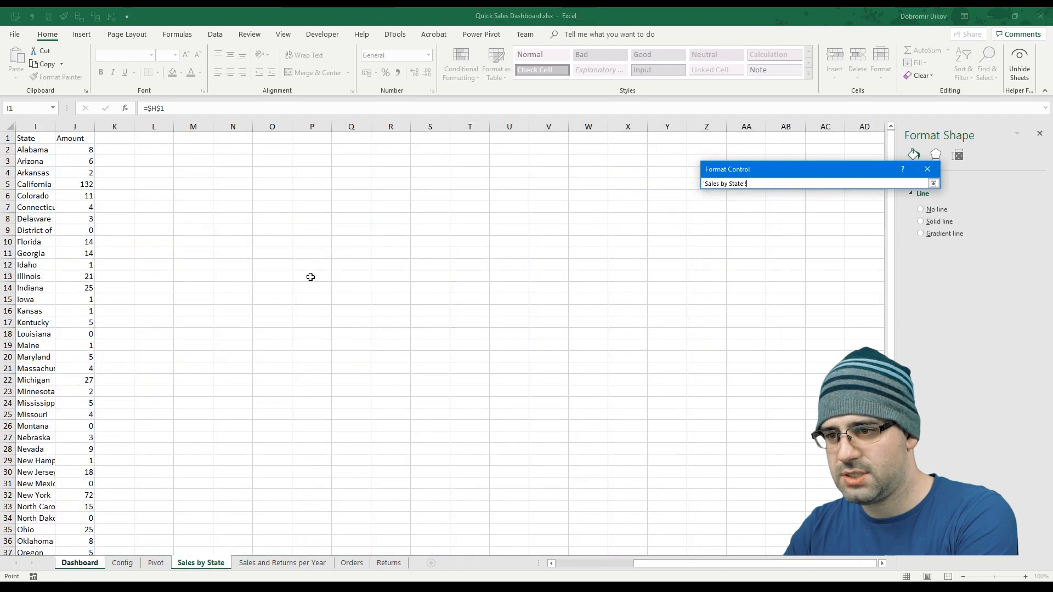
pyautogui.moveTo(326, 150); pyautogui.dragTo(329, 185)
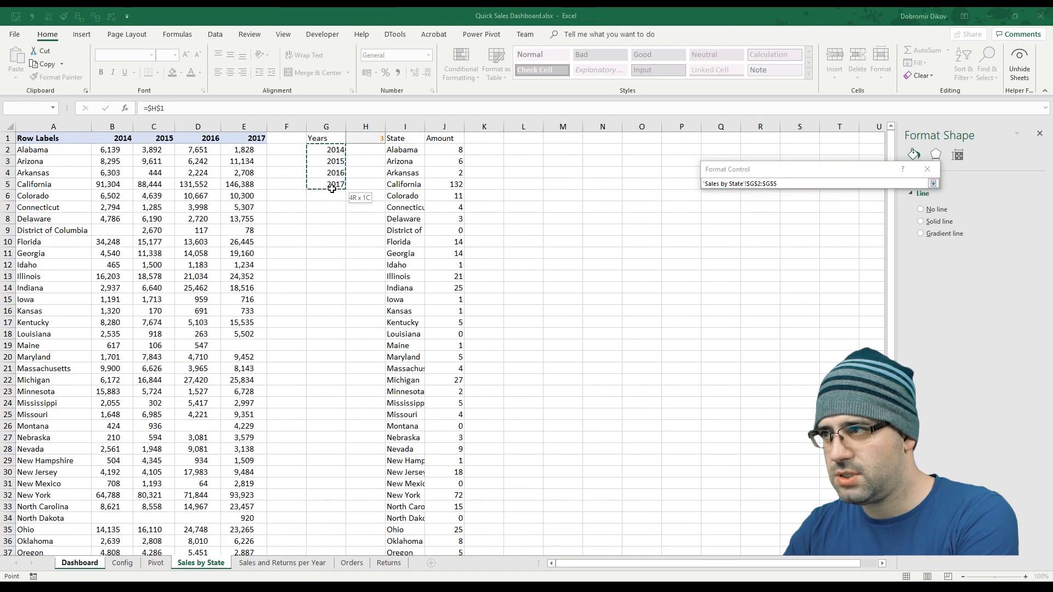
pyautogui.click(933, 184)
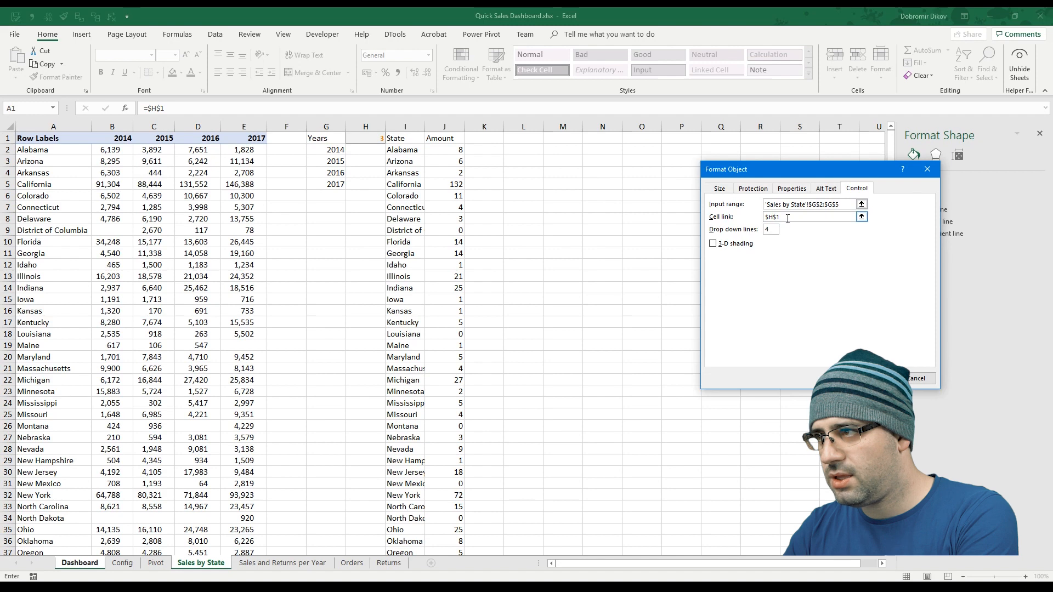
# - Link the dashboard year drop-down to 'Sales by State'!$H$1 and clear the leftover value in the Dashboard sheet's cell H1
pyautogui.click(787, 218)
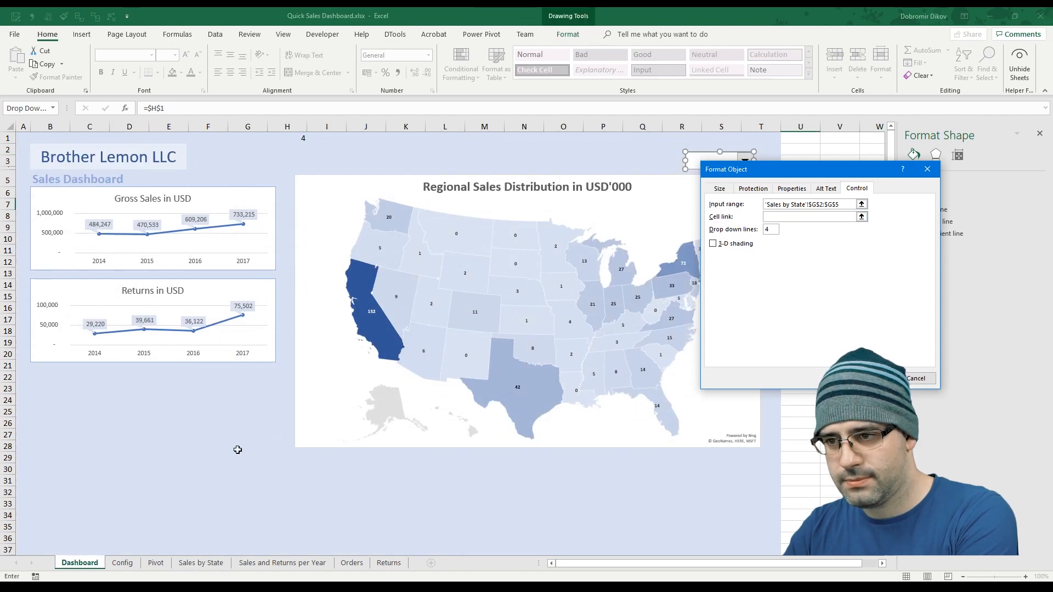
pyautogui.click(201, 563)
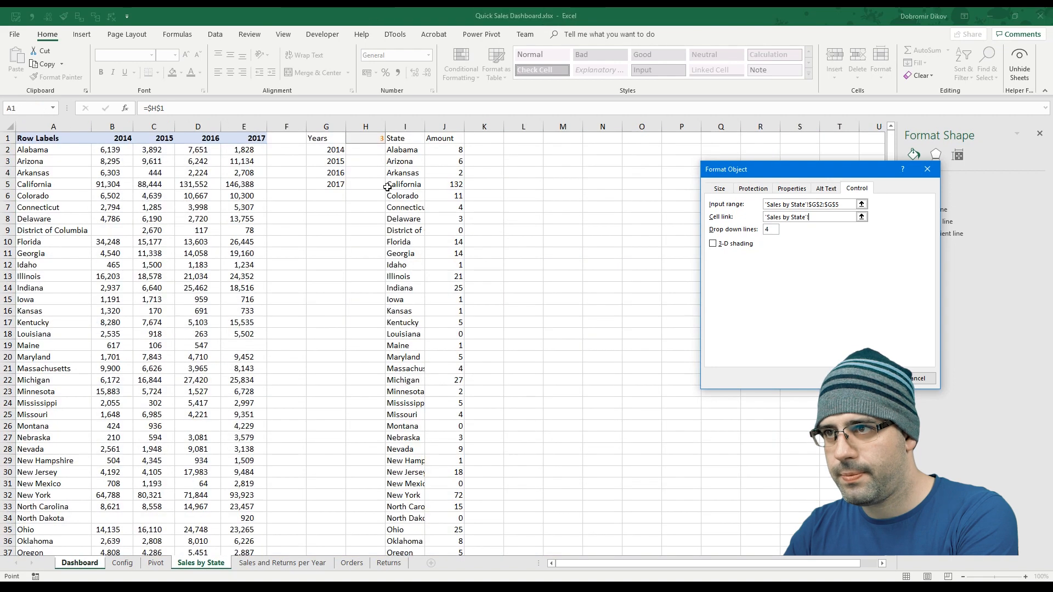
pyautogui.click(370, 139)
pyautogui.press('Return')
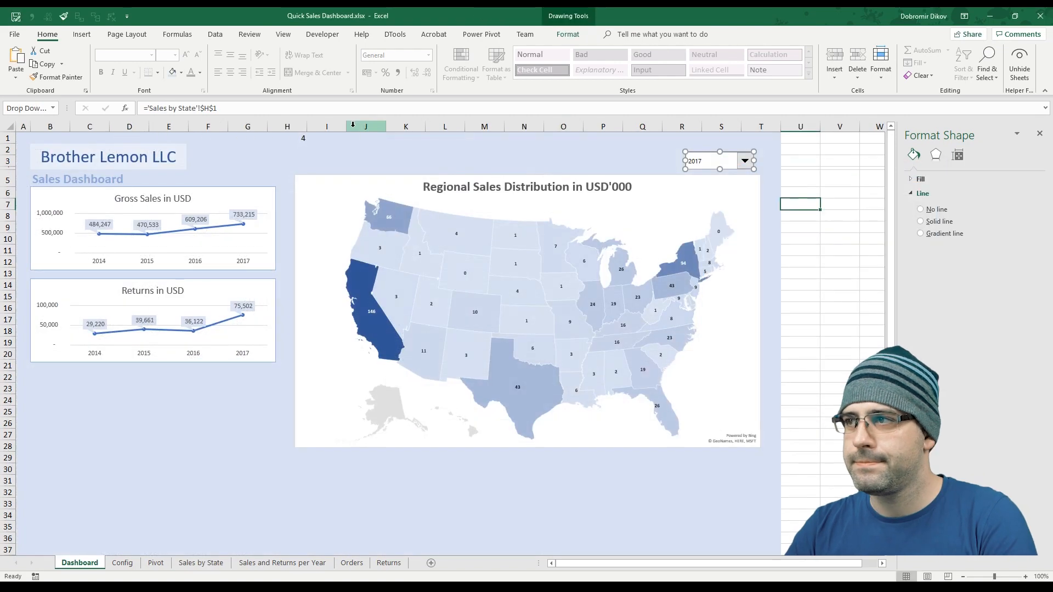
pyautogui.click(305, 139)
pyautogui.press('Delete')
# - Bring the year drop-down to the front and place it over the map chart's upper-right corner
pyautogui.click(745, 162)
pyautogui.click(746, 165)
pyautogui.rightClick(710, 165)
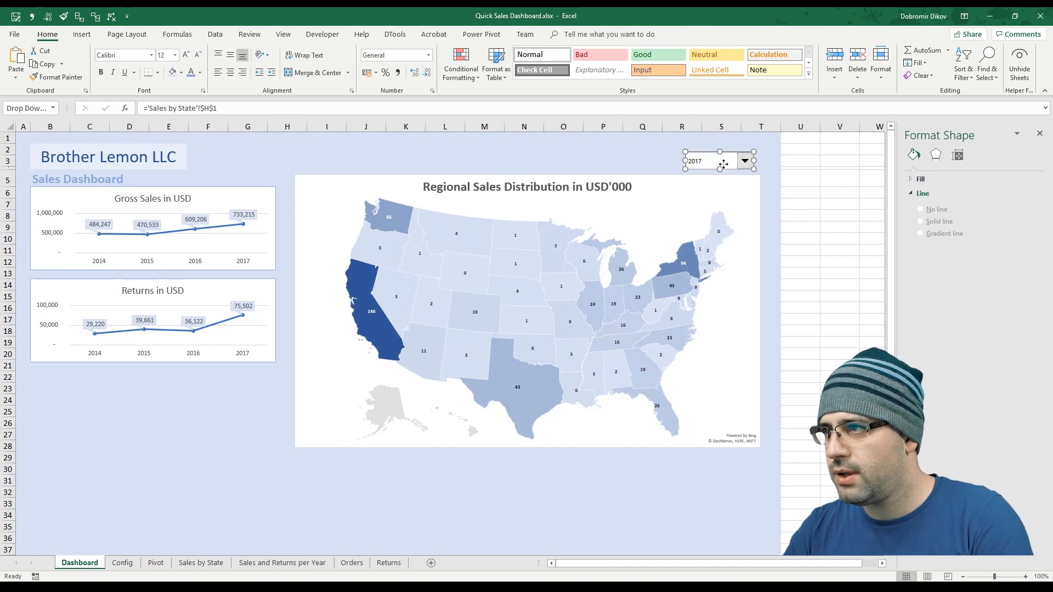
pyautogui.moveTo(757, 227)
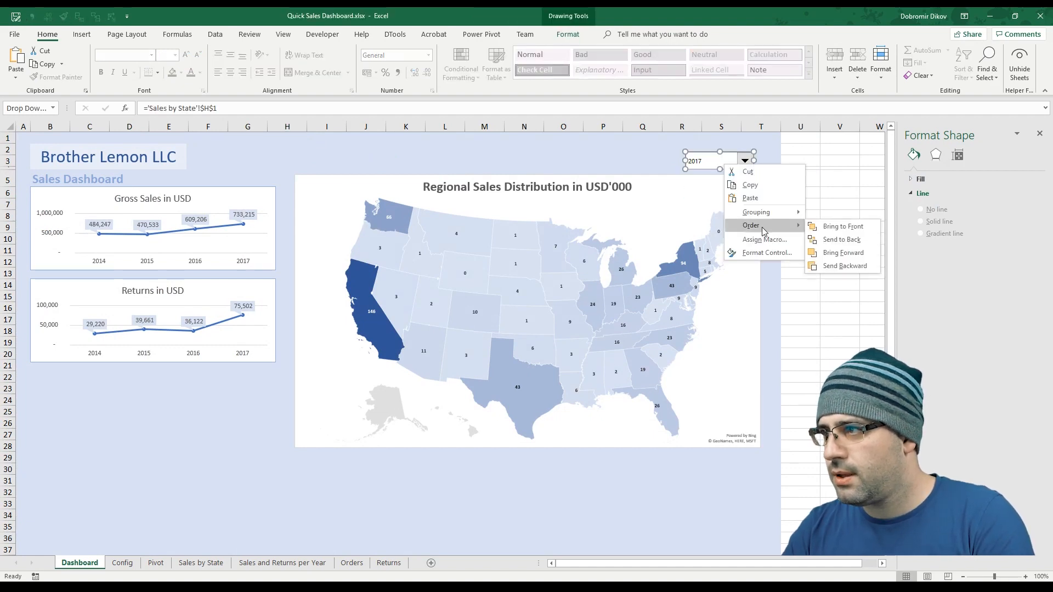
pyautogui.click(835, 229)
pyautogui.moveTo(733, 164); pyautogui.dragTo(733, 194)
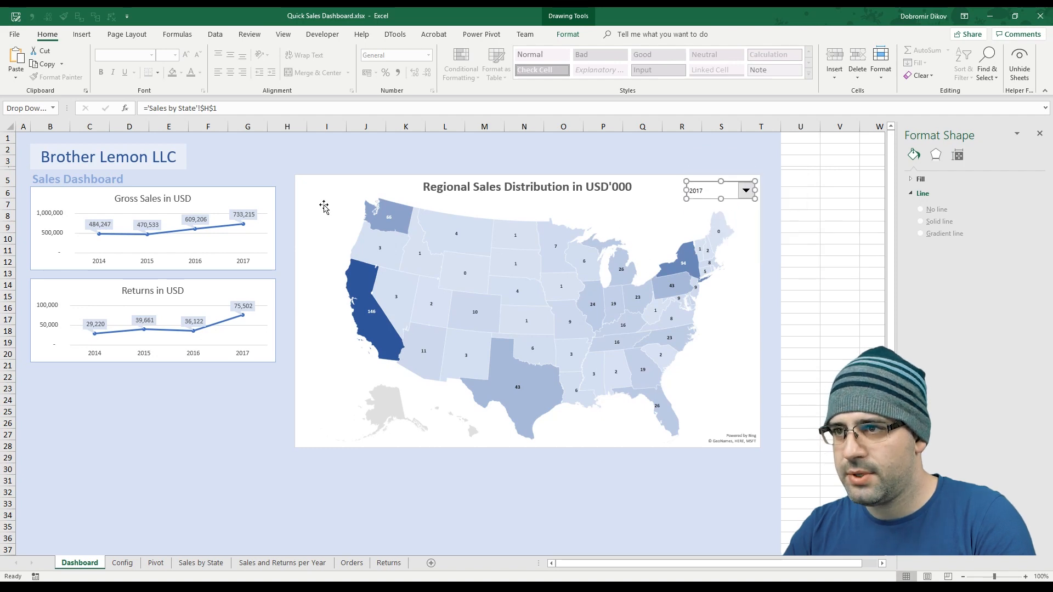
# - Move the map chart up beside the dashboard title, widen it to about 23.39 cm, and fit the year drop-down in its upper-right corner
pyautogui.click(323, 206)
pyautogui.click(312, 190)
pyautogui.moveTo(313, 191); pyautogui.dragTo(307, 158)
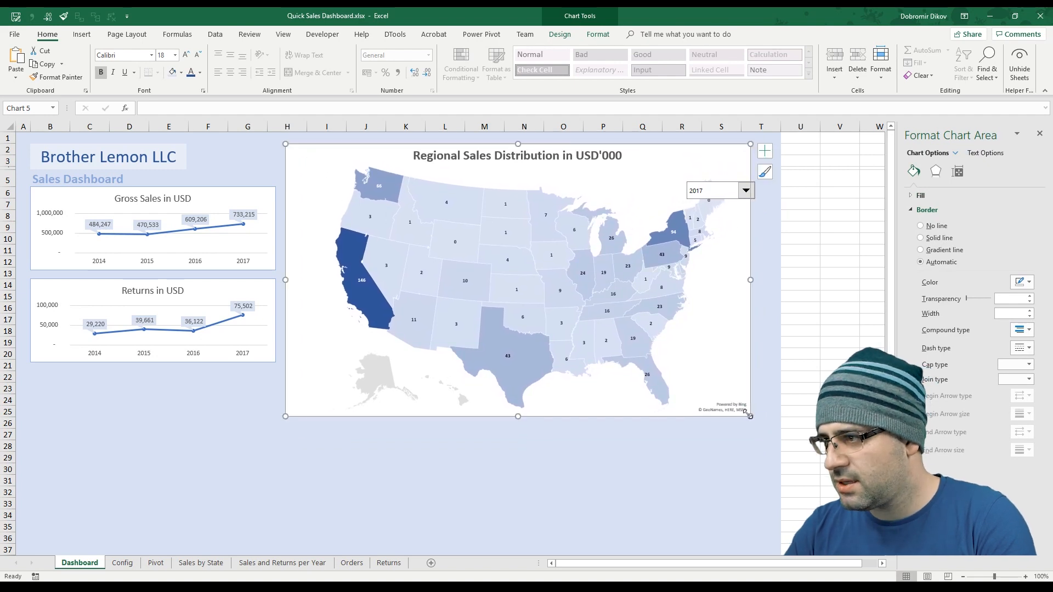
pyautogui.moveTo(749, 416); pyautogui.dragTo(768, 401)
pyautogui.moveTo(723, 161); pyautogui.dragTo(721, 157)
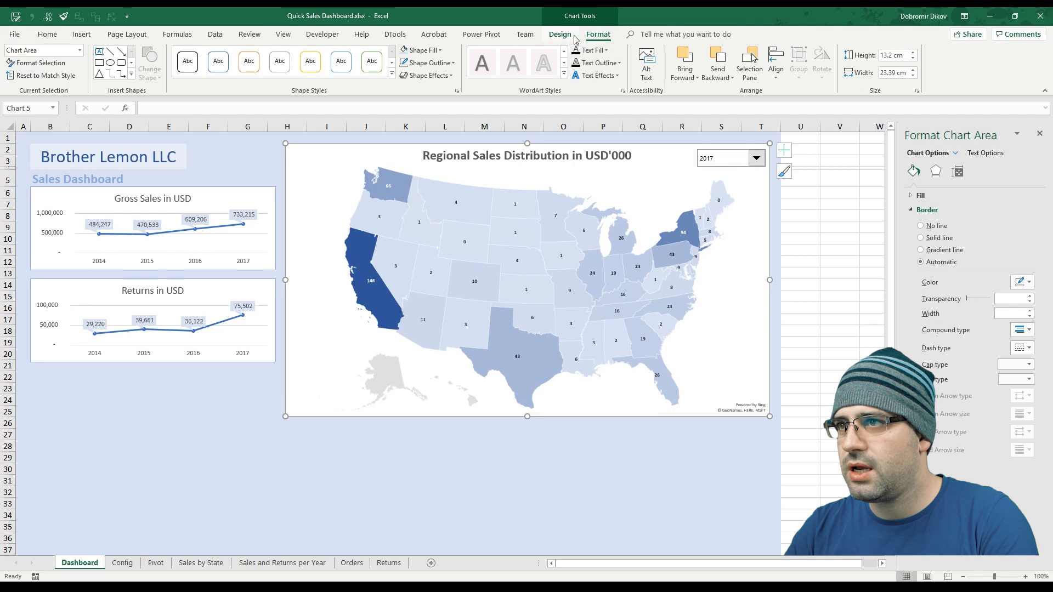
# - Apply a theme colour outline to the map chart
pyautogui.click(453, 63)
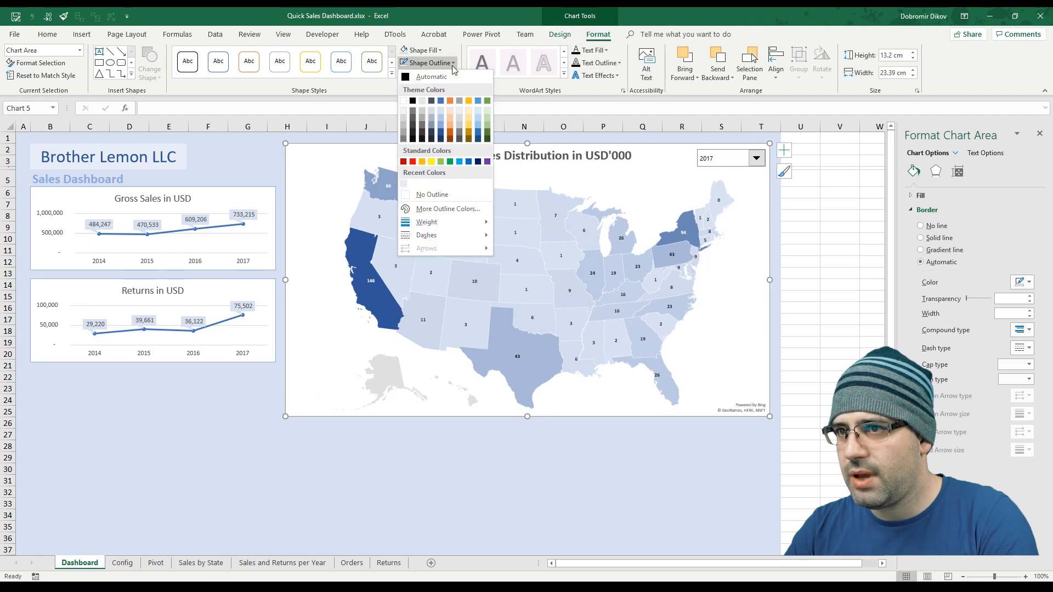
pyautogui.click(403, 119)
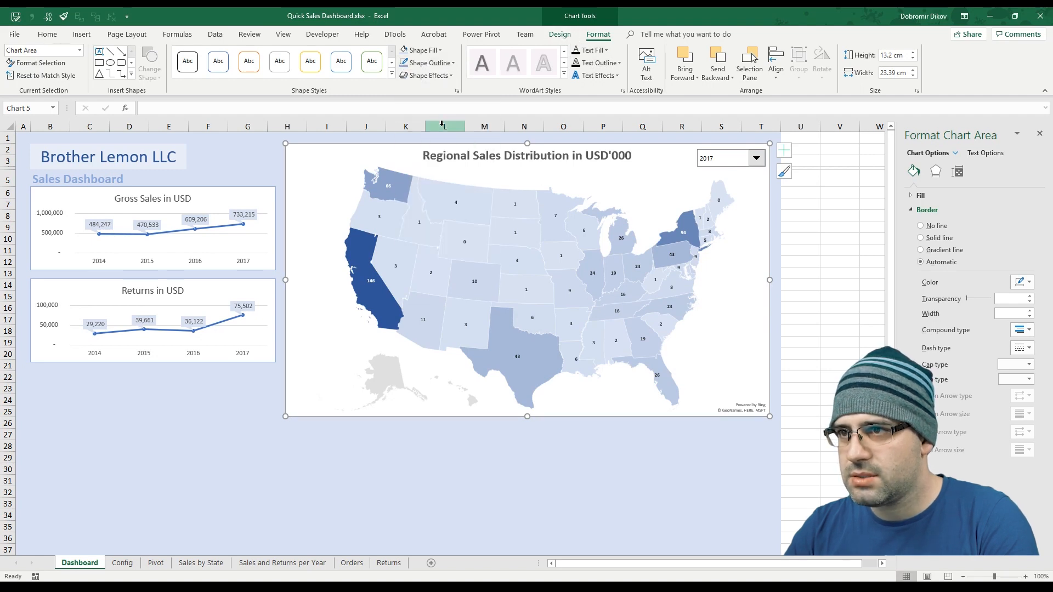
pyautogui.click(268, 153)
# - Make the Returns chart taller and reposition it at cell B17, with its lower edge level with the map chart
pyautogui.moveTo(151, 362); pyautogui.dragTo(152, 382)
pyautogui.moveTo(198, 290); pyautogui.dragTo(198, 327)
pyautogui.press('Delete')
pyautogui.click(38, 317)
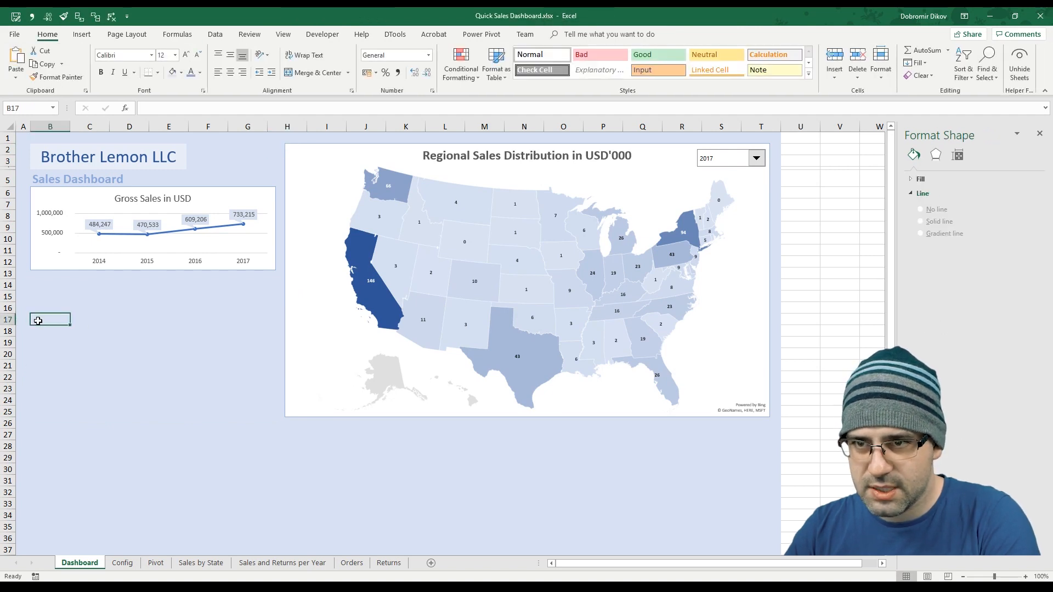
pyautogui.hotkey('ctrl', 'v')
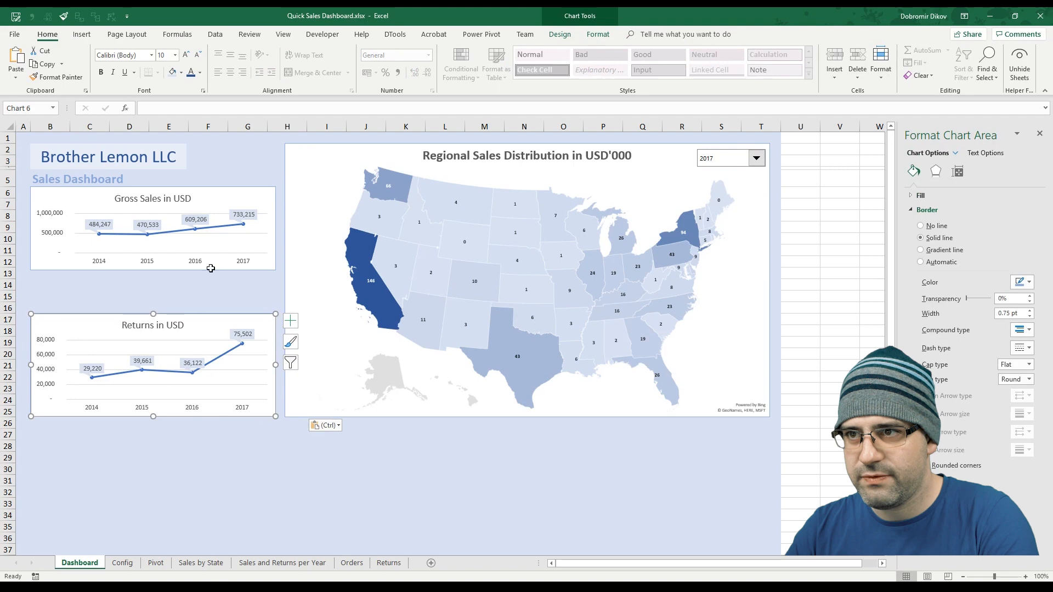
# - Make the Gross Sales chart taller and reposition it at cell B7 below the Sales Dashboard heading
pyautogui.click(222, 201)
pyautogui.moveTo(151, 270); pyautogui.dragTo(150, 289)
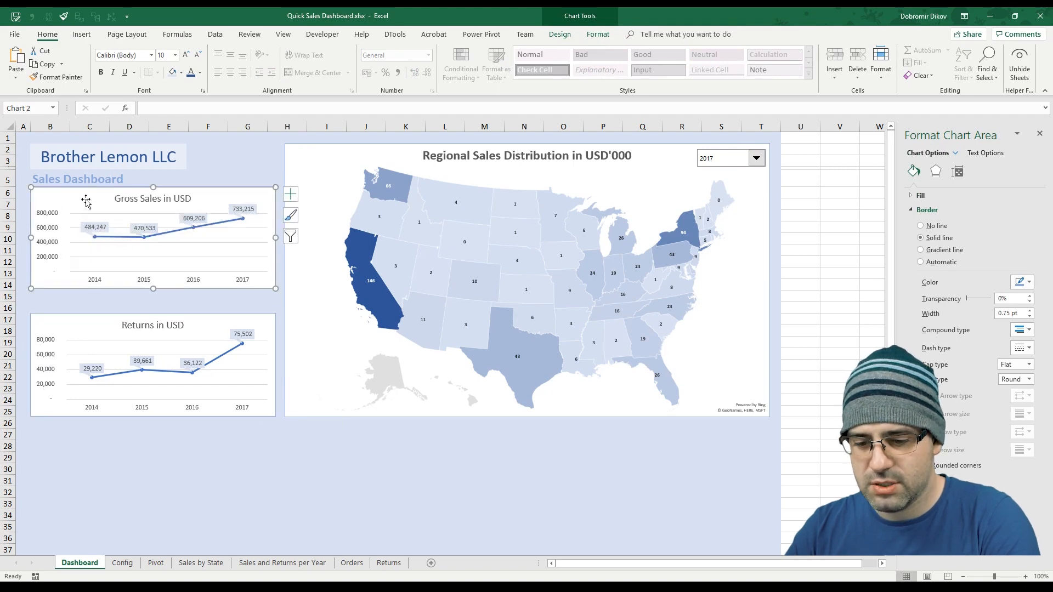
pyautogui.hotkey('ctrl', 'x')
pyautogui.click(49, 204)
pyautogui.hotkey('ctrl', 'v')
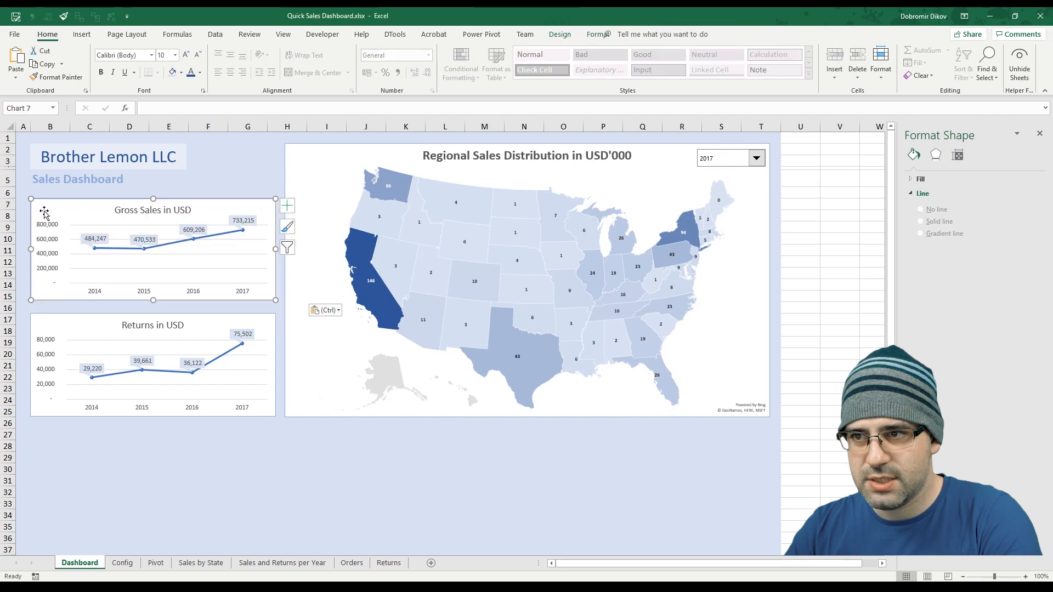
# - Extend the Returns chart's upper edge slightly to tighten the gap below the Gross Sales chart
pyautogui.click(197, 319)
pyautogui.moveTo(153, 313); pyautogui.dragTo(152, 312)
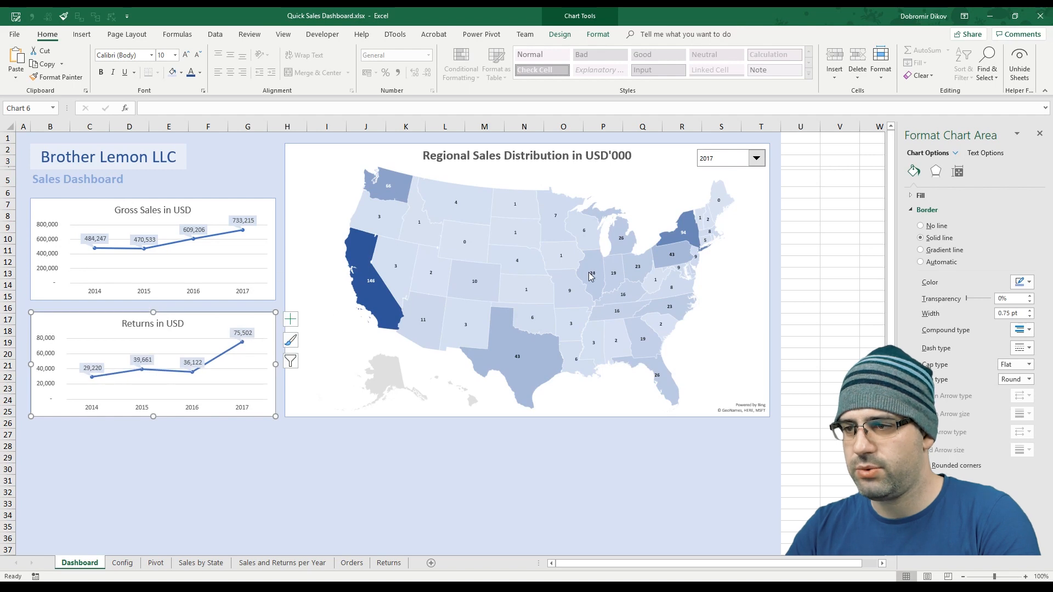
pyautogui.click(286, 480)
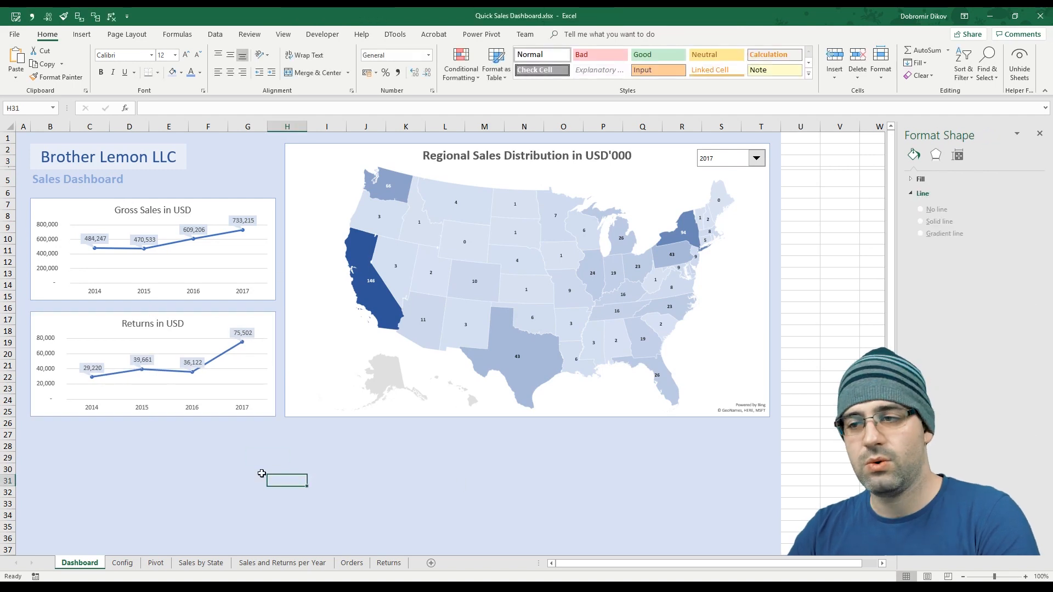
# - Insert a PivotChart with a PivotTable on a new worksheet, using the entire Orders table as the source
pyautogui.scroll(-5, 159, 457)
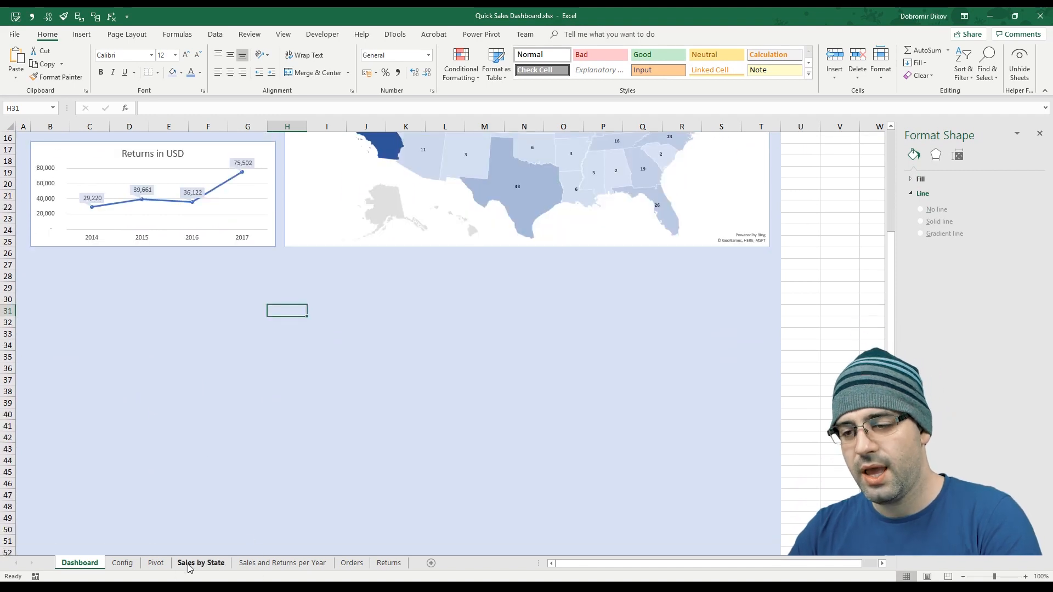
pyautogui.click(218, 567)
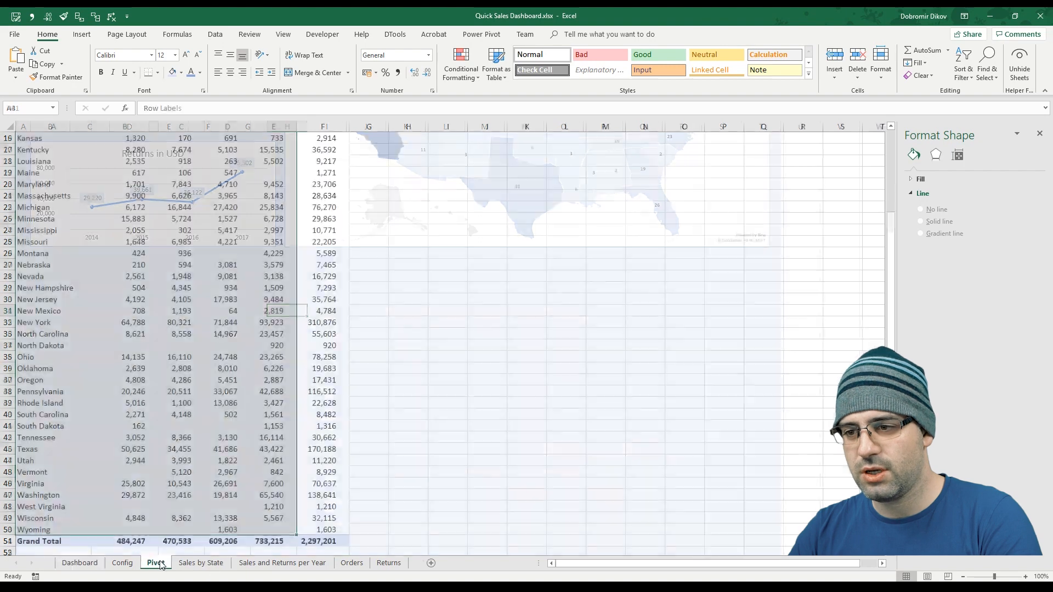
pyautogui.click(269, 561)
pyautogui.click(352, 563)
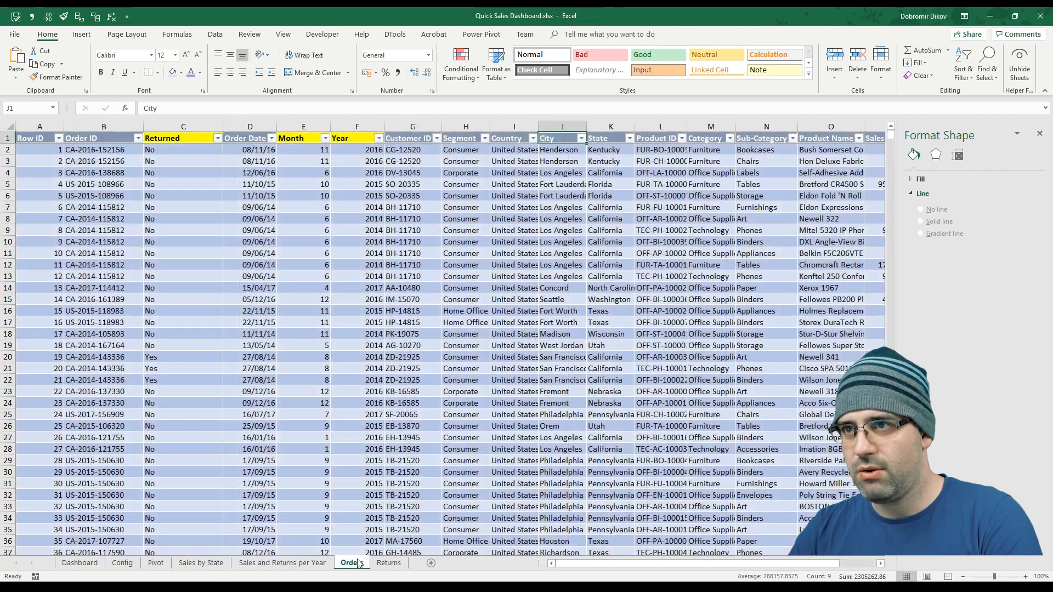
pyautogui.hotkey('ctrl', 'Home')
pyautogui.hotkey('ctrl', 'shift', 'Right')
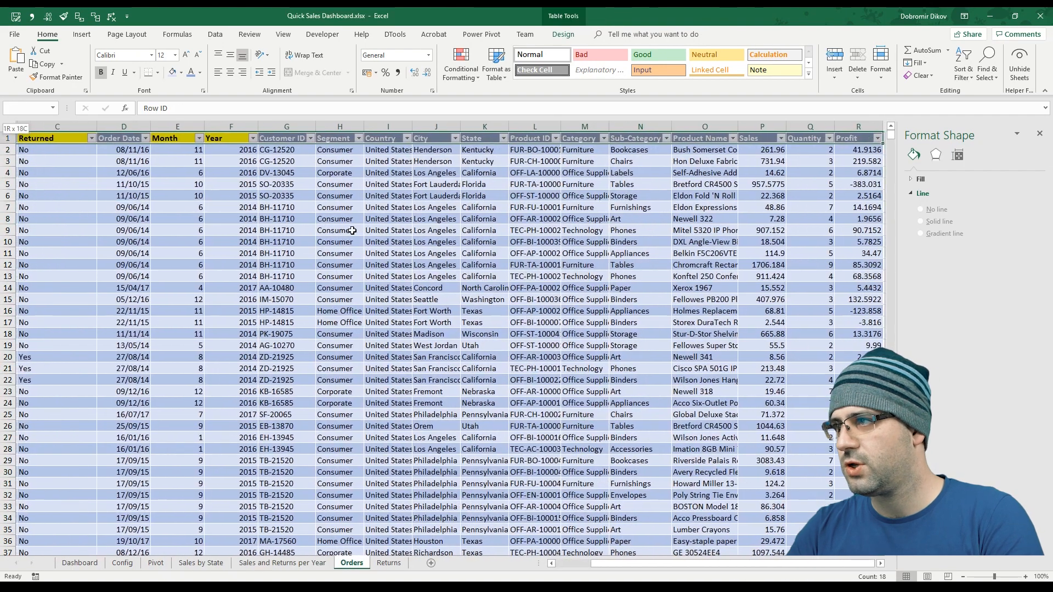
pyautogui.hotkey('ctrl', 'shift', 'Down')
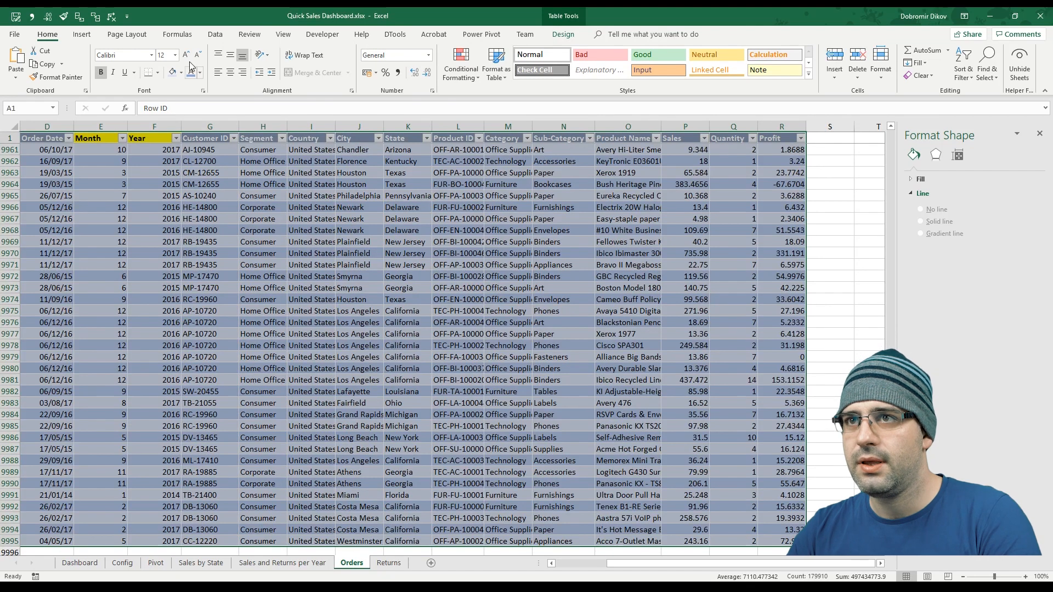
pyautogui.click(82, 35)
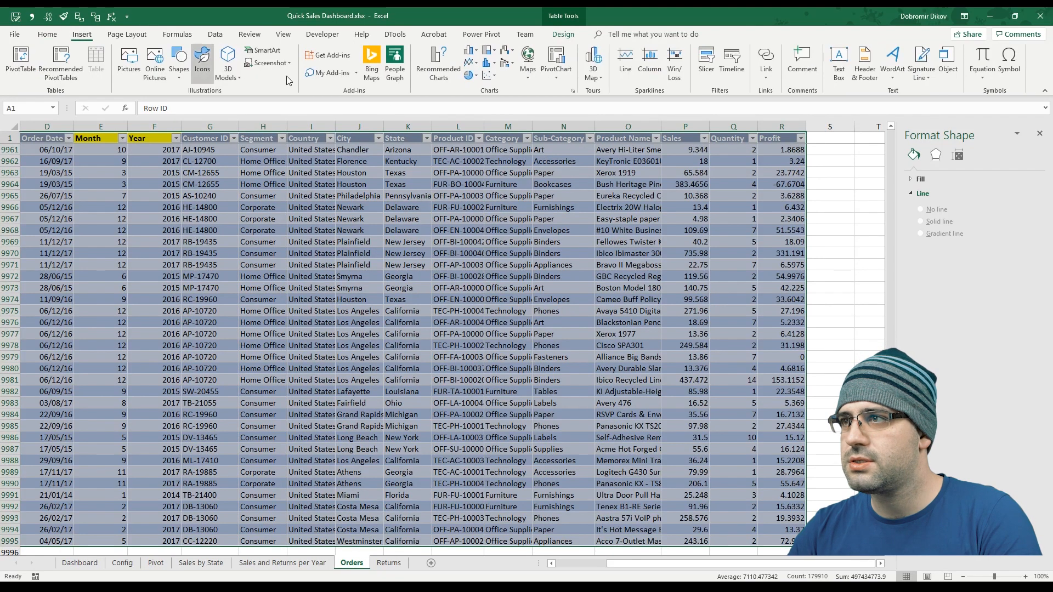
pyautogui.click(559, 73)
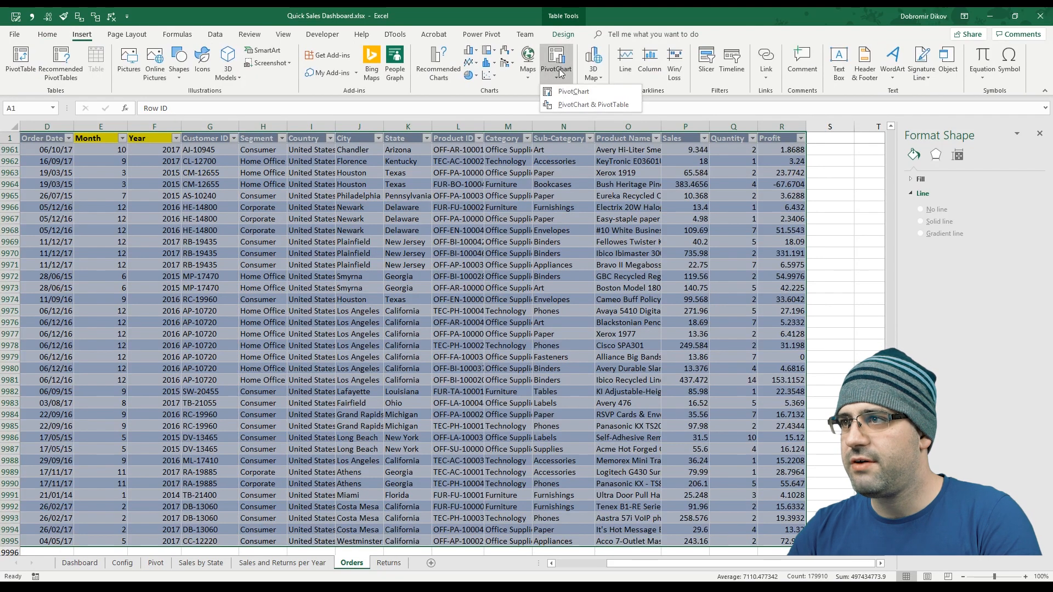
pyautogui.click(568, 104)
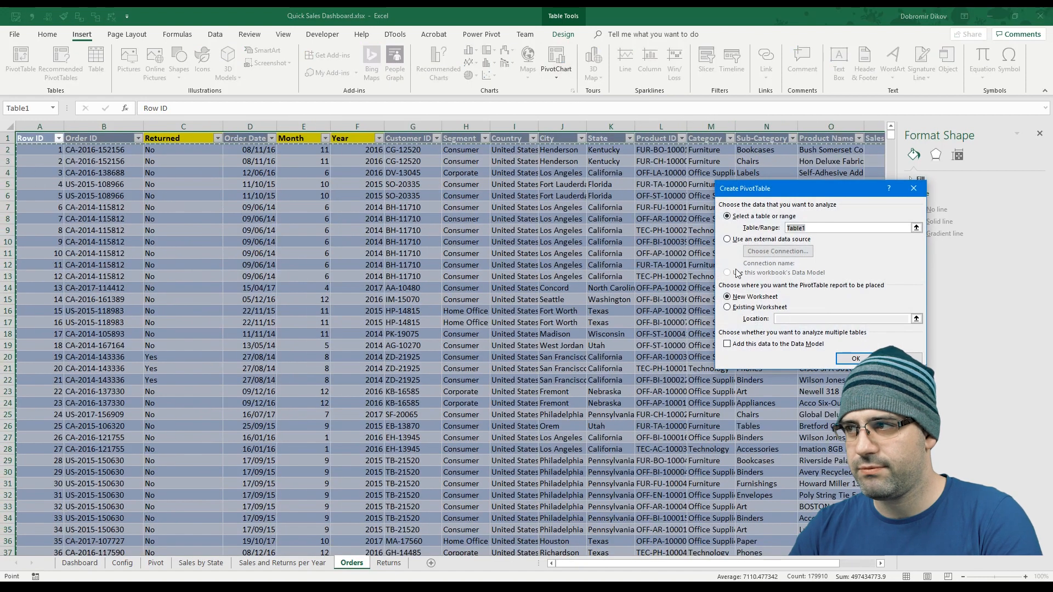
pyautogui.click(856, 358)
# - Rename the new worksheet as "Pivot Chart and Table"
pyautogui.doubleClick(356, 564)
pyautogui.write('Pivot Chard and Table')
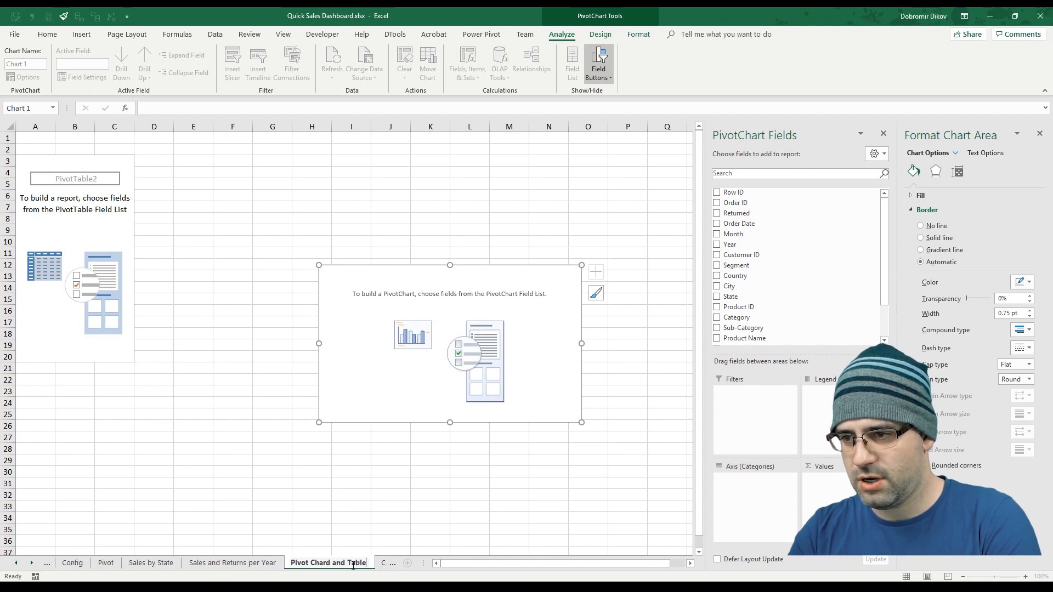
pyautogui.click(96, 485)
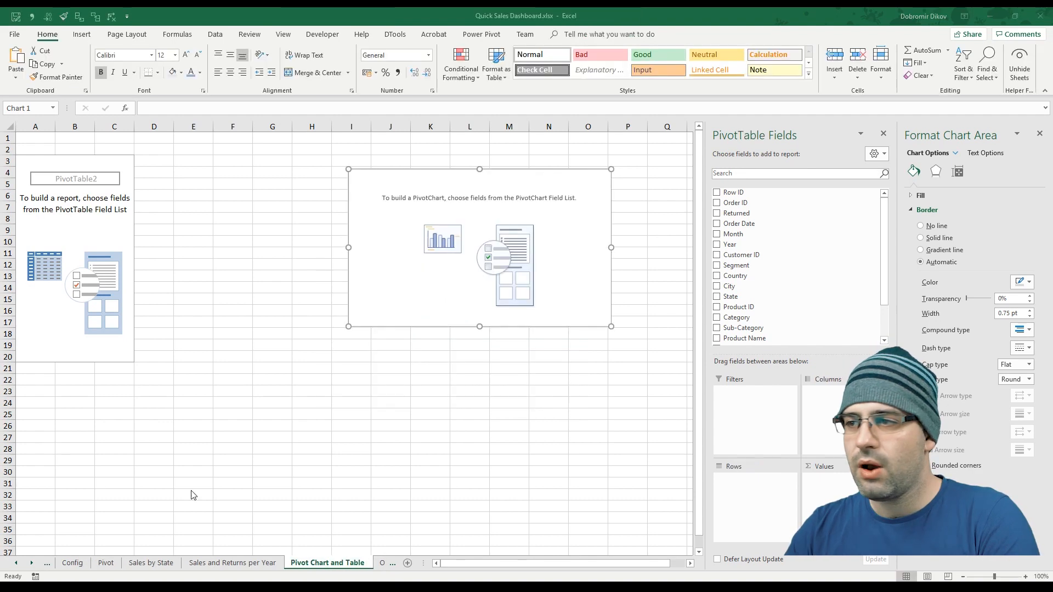
# - Set Category and Sub-Category as the pivot's row and axis fields, and add Sales and Profit as summed values
pyautogui.moveTo(736, 323); pyautogui.dragTo(744, 513)
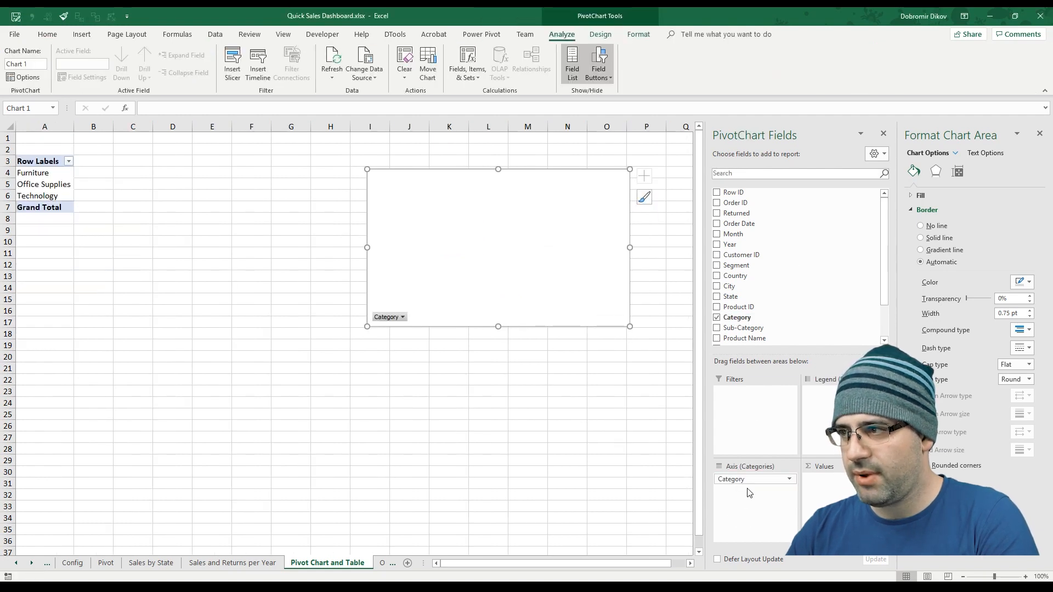
pyautogui.moveTo(738, 332); pyautogui.dragTo(748, 521)
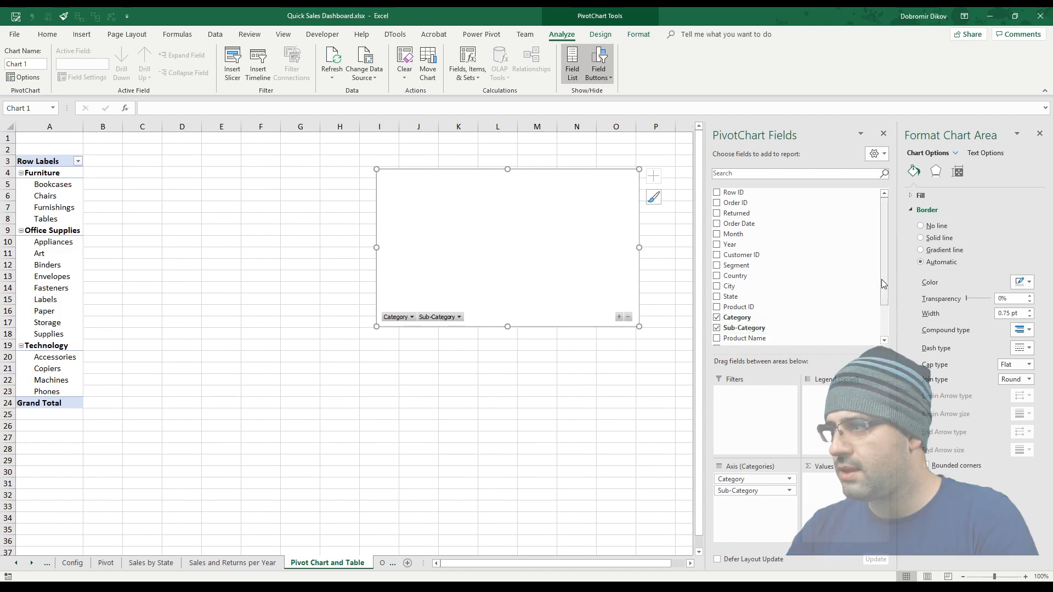
pyautogui.scroll(-2, 888, 283)
pyautogui.moveTo(732, 304); pyautogui.dragTo(852, 496)
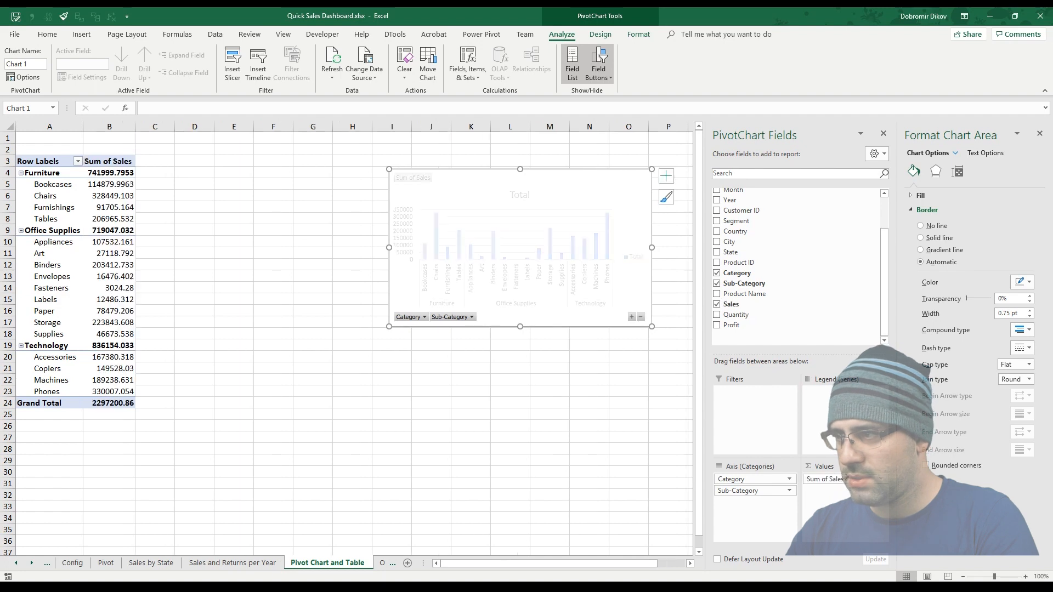
pyautogui.moveTo(732, 325); pyautogui.dragTo(842, 514)
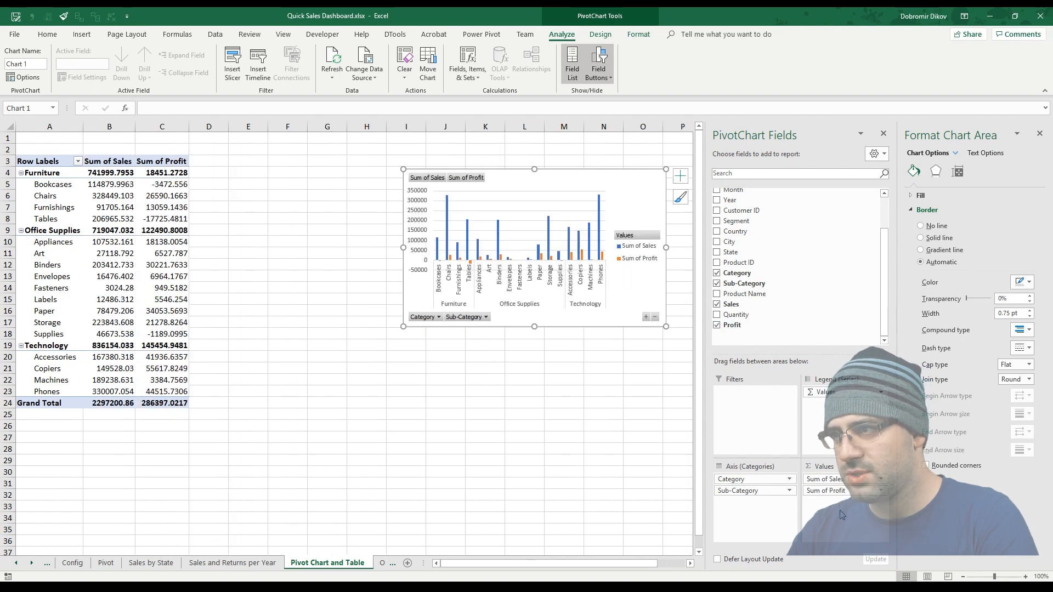
# - Widen the pivot chart to about 20.96 cm and recolour its series in a monochromatic blue palette
pyautogui.moveTo(403, 247); pyautogui.dragTo(232, 265)
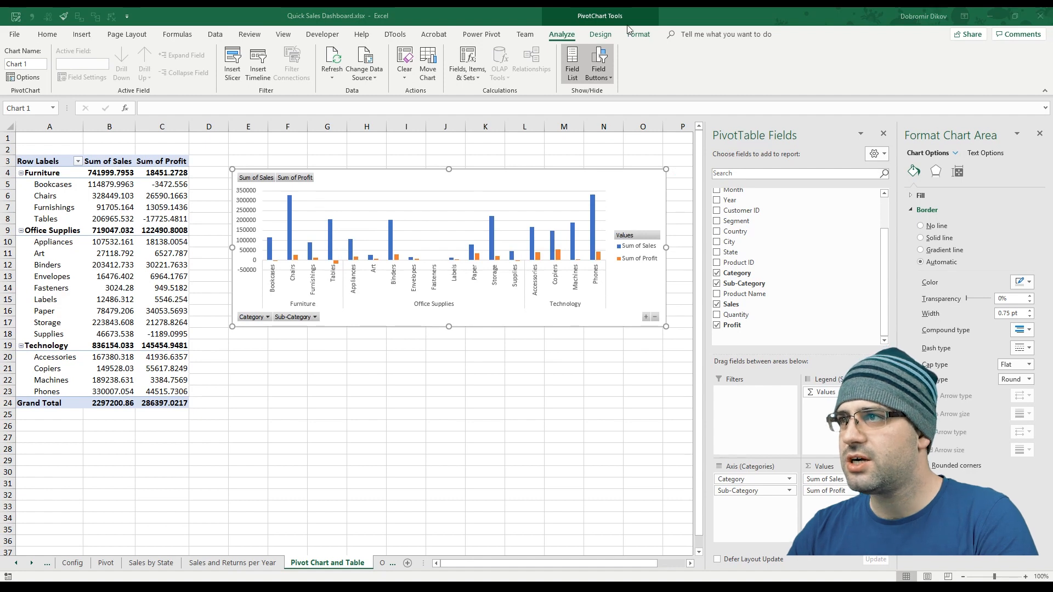
pyautogui.click(639, 35)
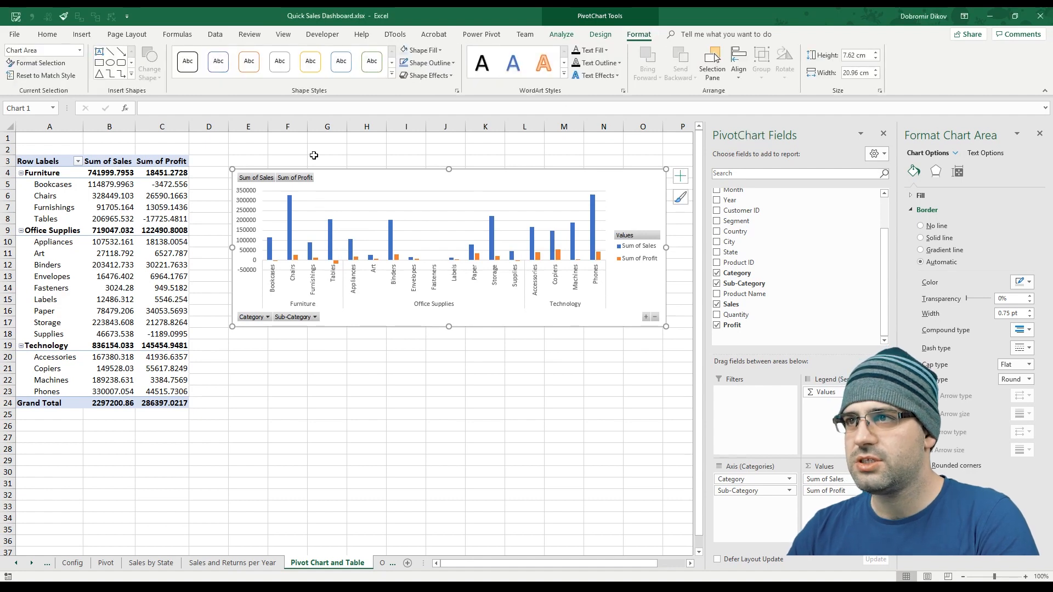
pyautogui.click(600, 36)
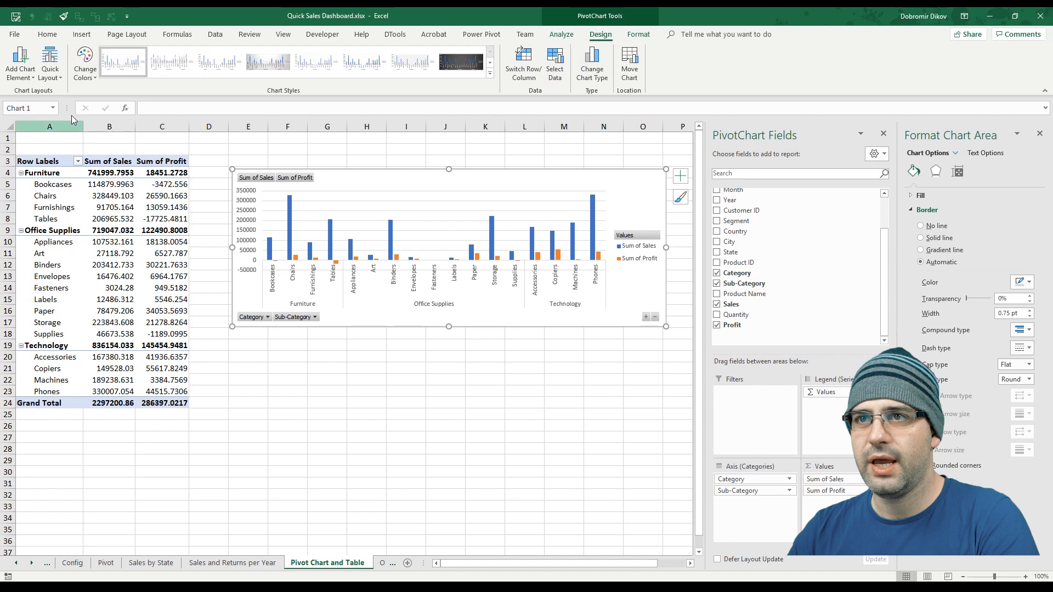
pyautogui.click(85, 63)
pyautogui.click(118, 254)
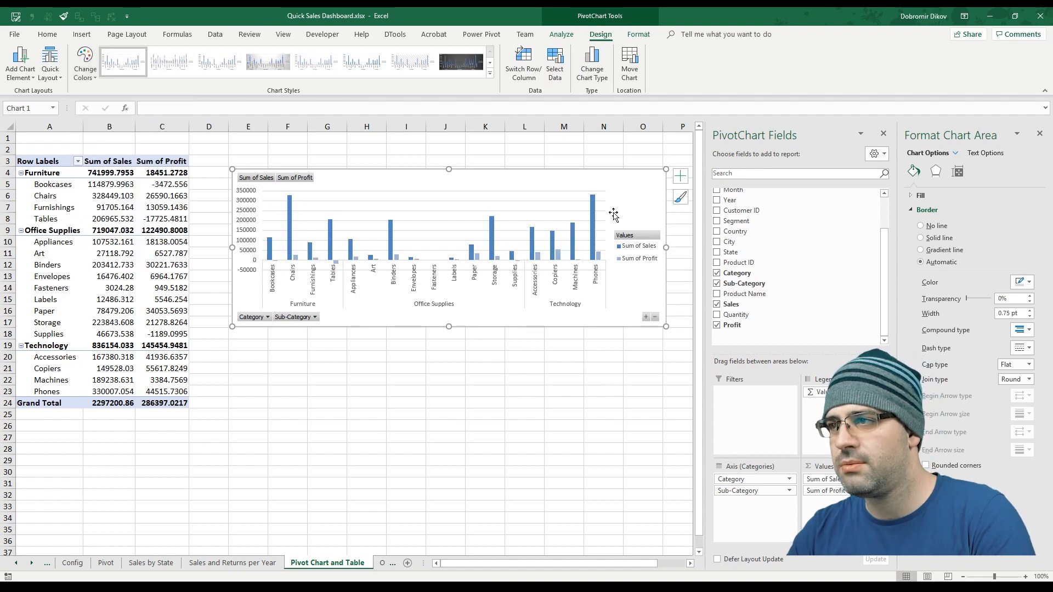
# - Move the category pivot chart to the Dashboard sheet at cell B36 and widen it to about column T, nearly matching the layout above
pyautogui.press('Delete')
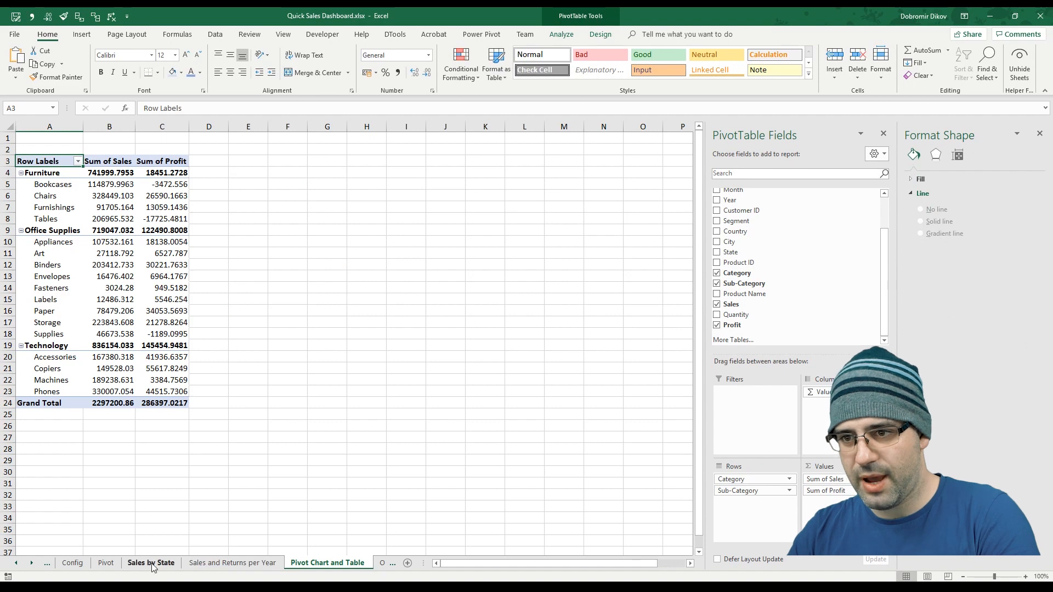
pyautogui.click(17, 563)
pyautogui.click(82, 564)
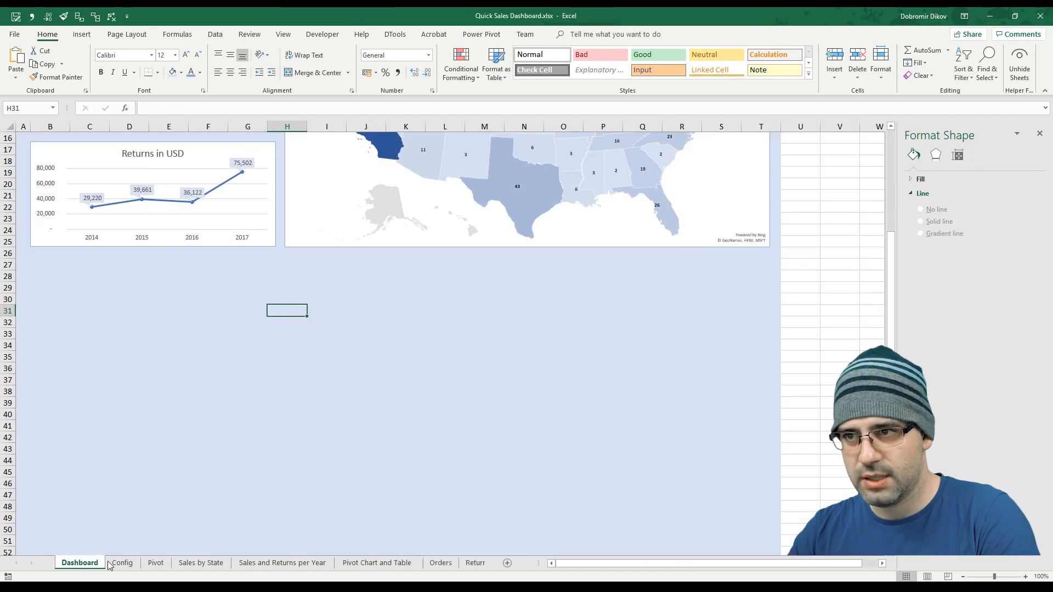
pyautogui.click(56, 367)
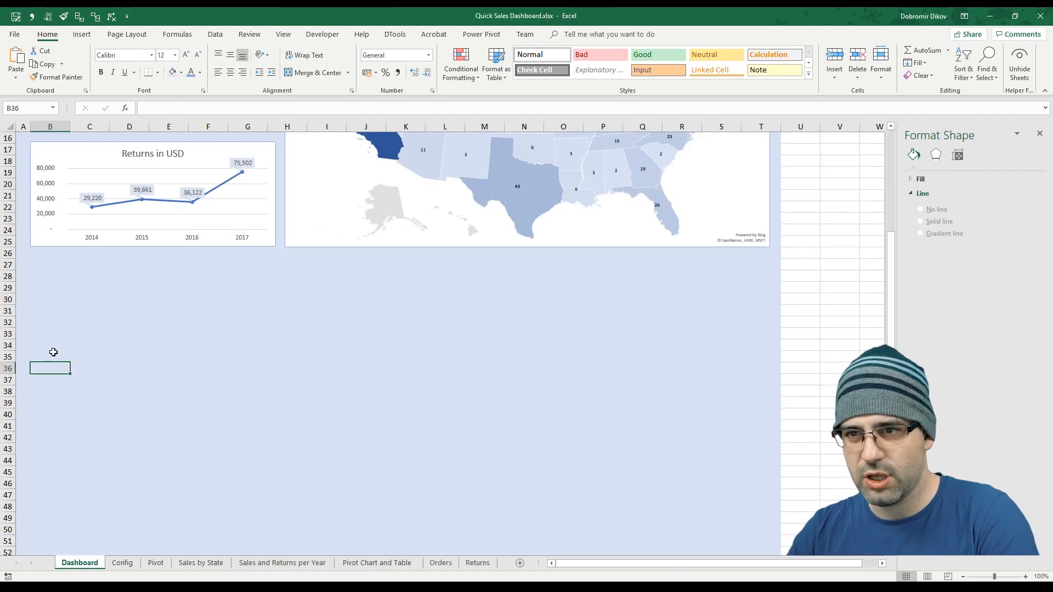
pyautogui.hotkey('ctrl', 'v')
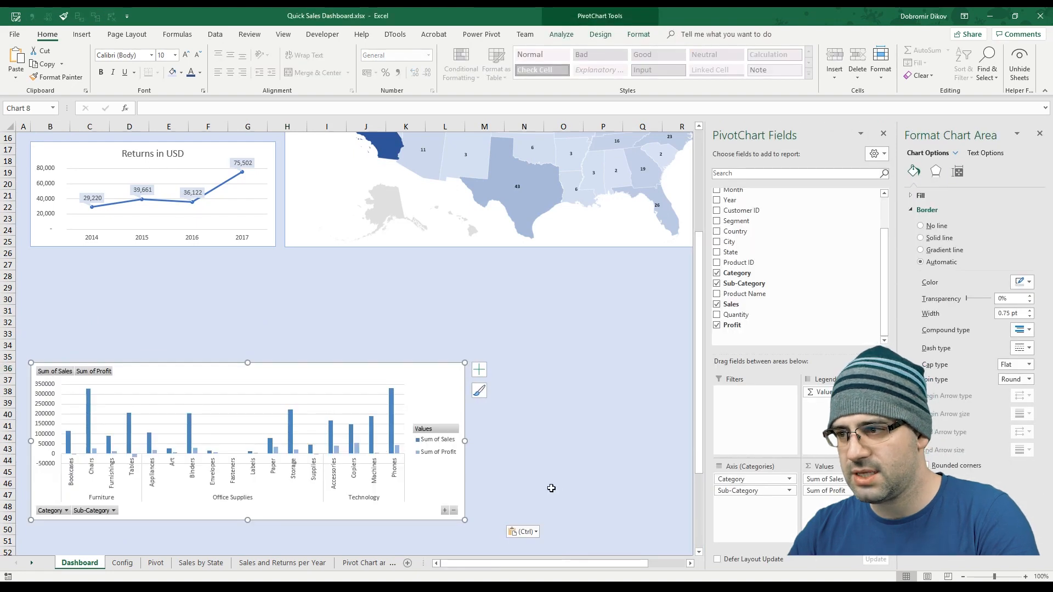
pyautogui.moveTo(465, 442); pyautogui.dragTo(766, 447)
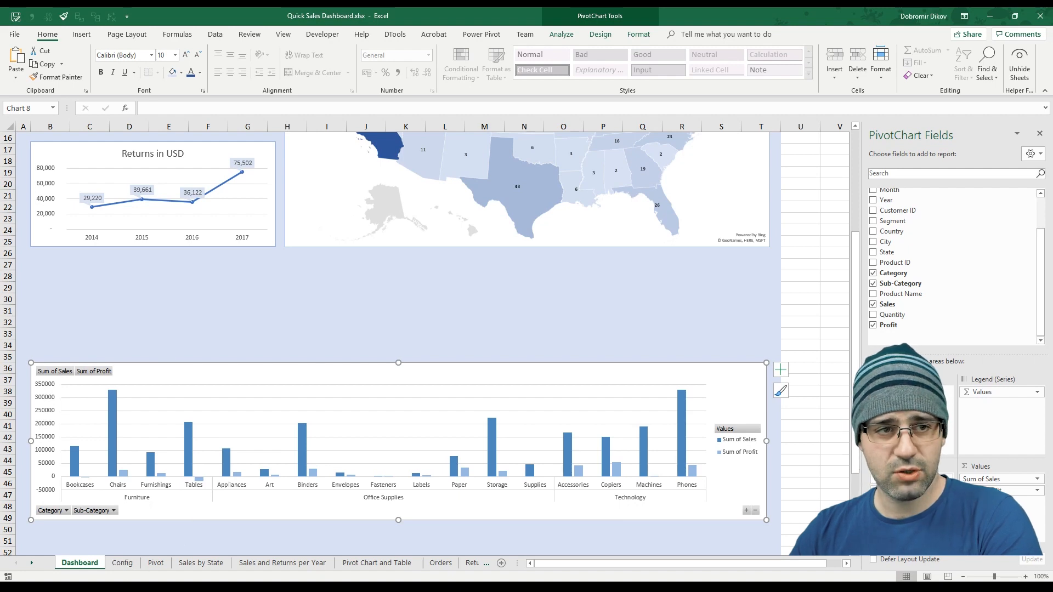
pyautogui.hotkey('alt', 'Tab')
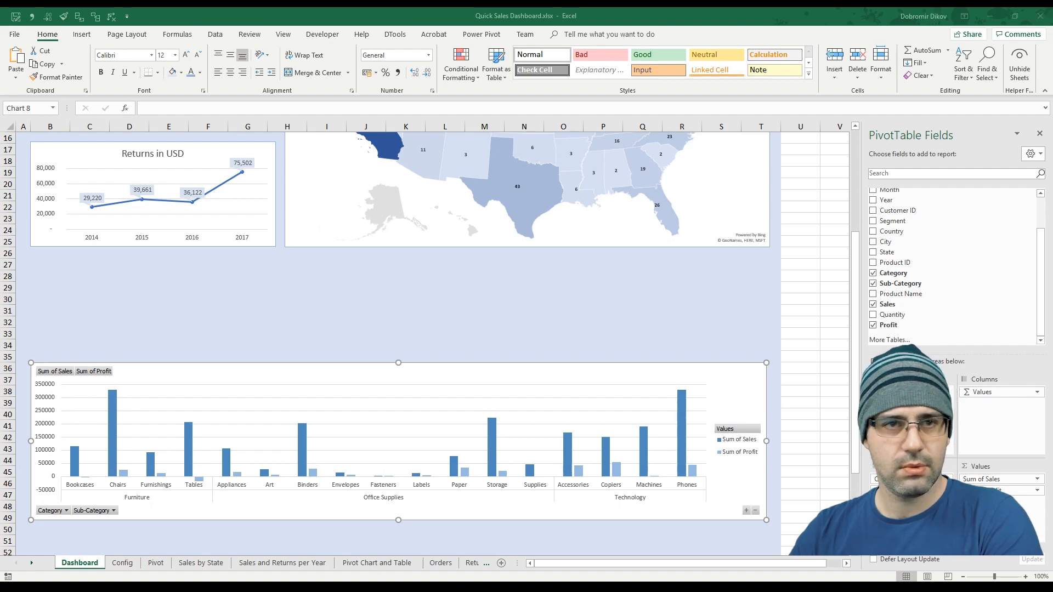
pyautogui.hotkey('alt', 'Tab')
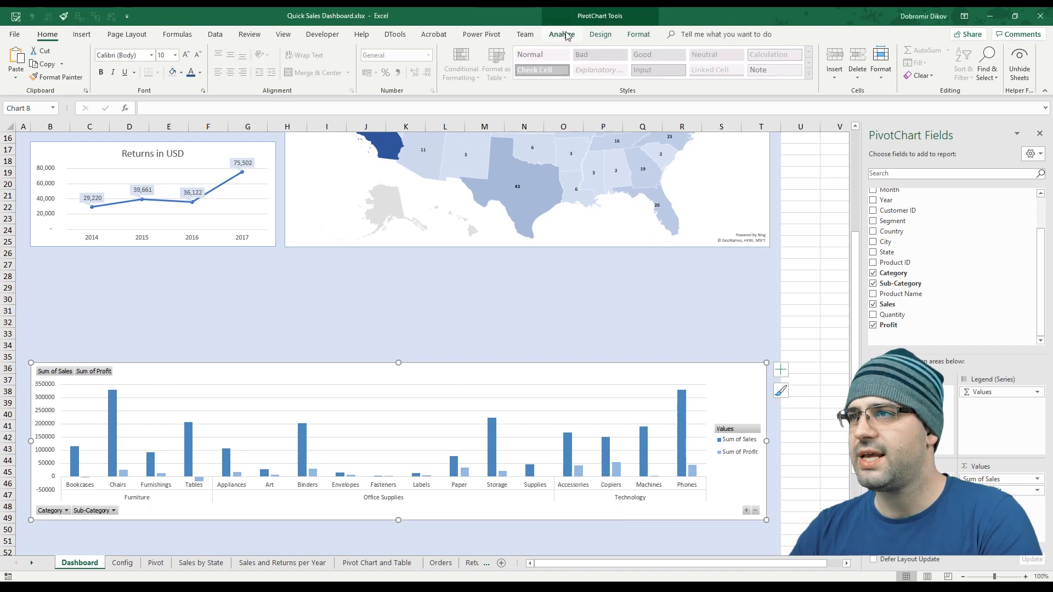
# - Insert an Order Date timeline for the pivot chart and place it directly above the chart, sized about 35.4 by 3.68 cm
pyautogui.click(600, 35)
pyautogui.click(561, 34)
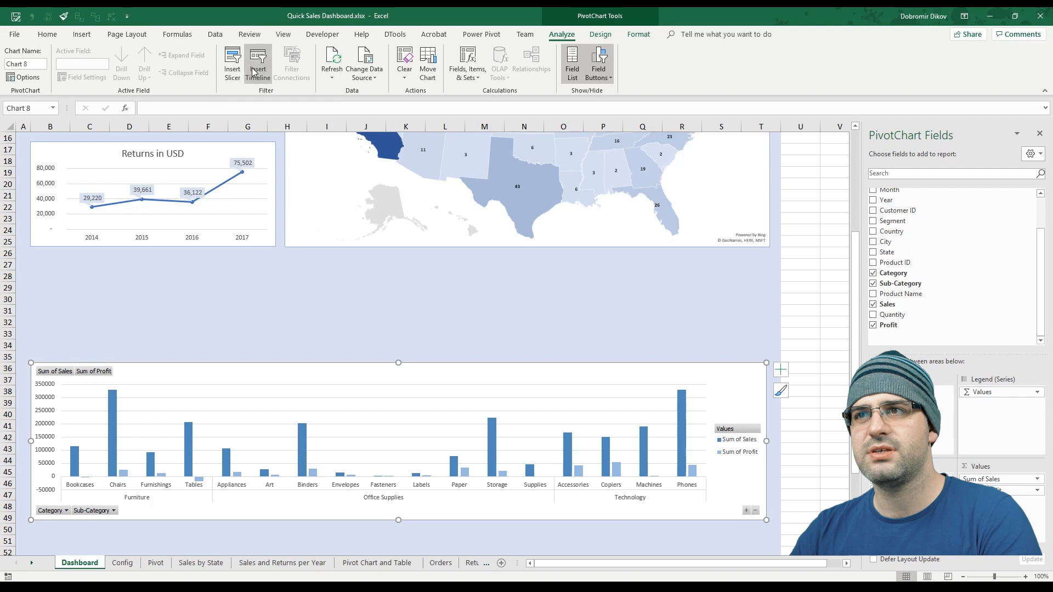
pyautogui.click(254, 72)
pyautogui.click(790, 245)
pyautogui.click(815, 363)
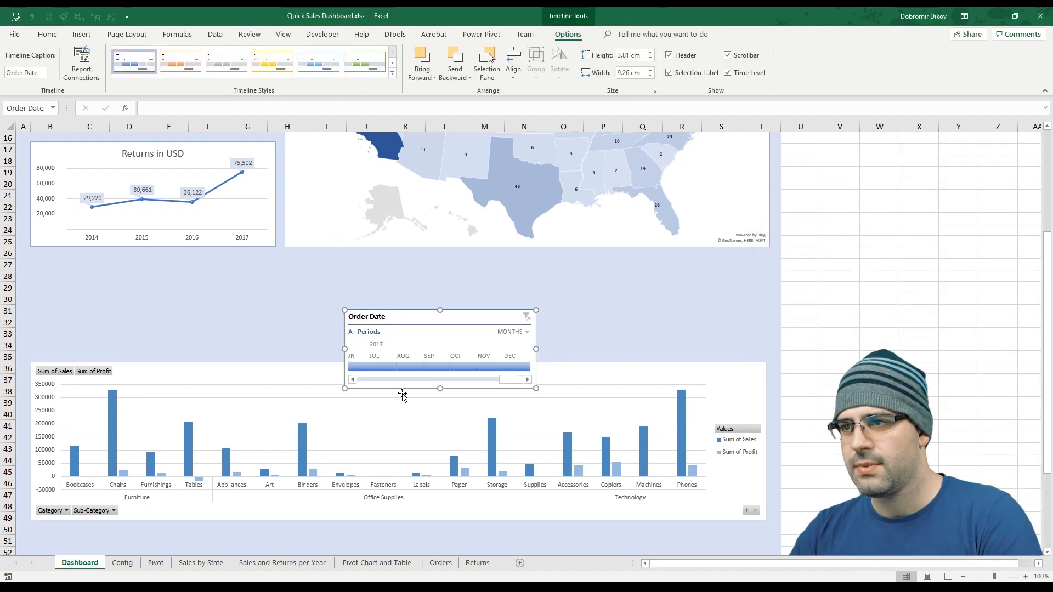
pyautogui.moveTo(386, 322); pyautogui.dragTo(74, 293)
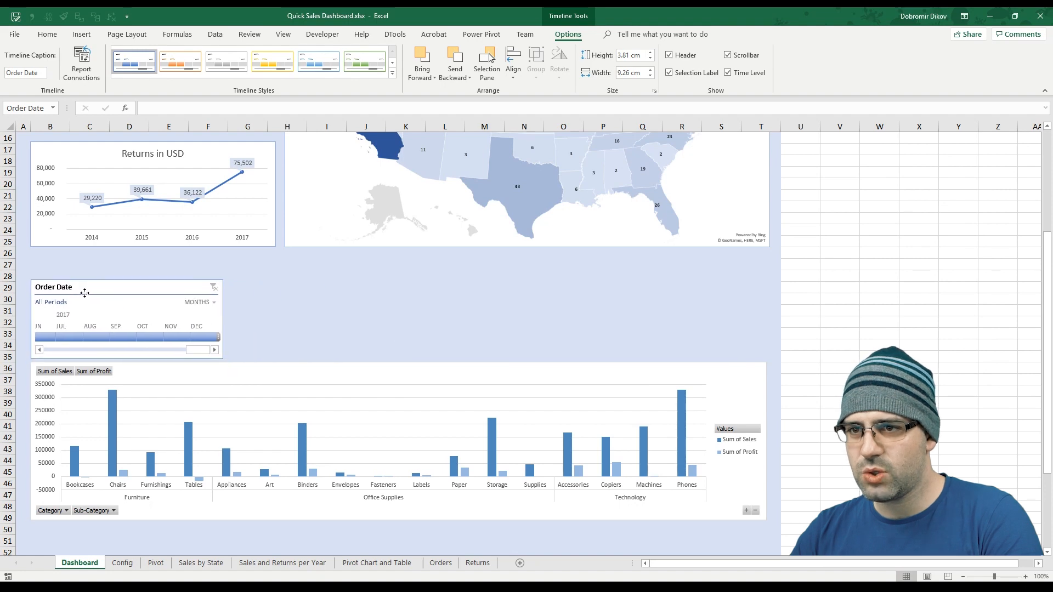
pyautogui.moveTo(224, 359); pyautogui.dragTo(766, 356)
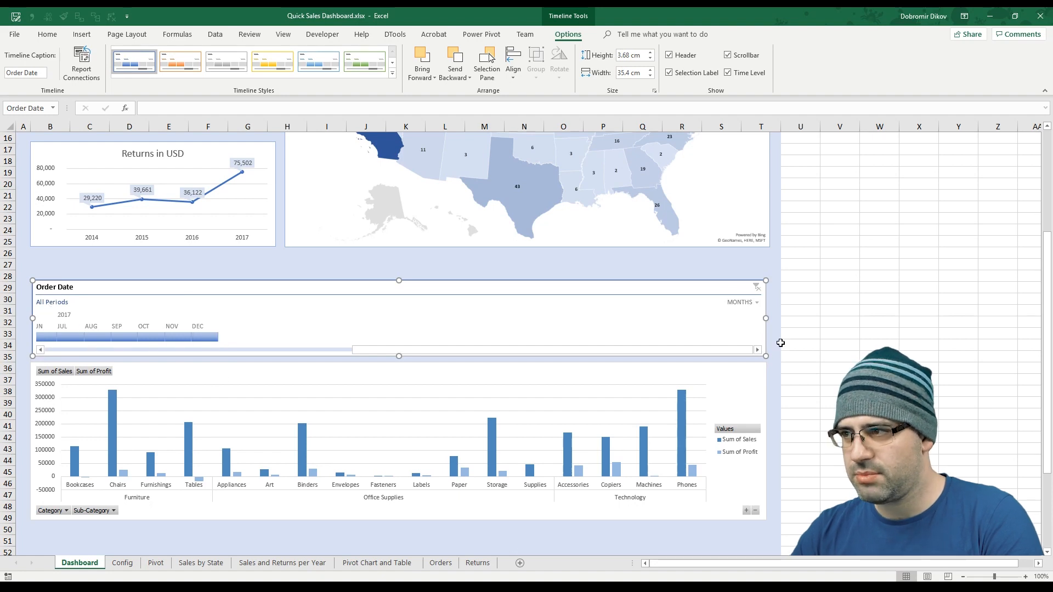
# - Set the Order Date timeline's time level to quarters and narrow the timeline to about 15.35 cm
pyautogui.click(752, 303)
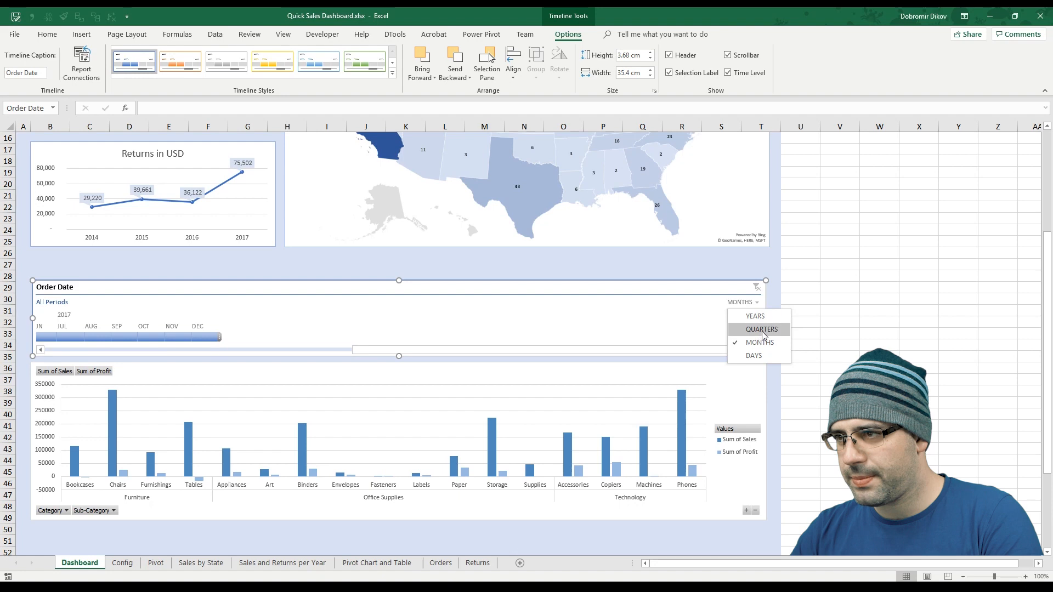
pyautogui.click(762, 330)
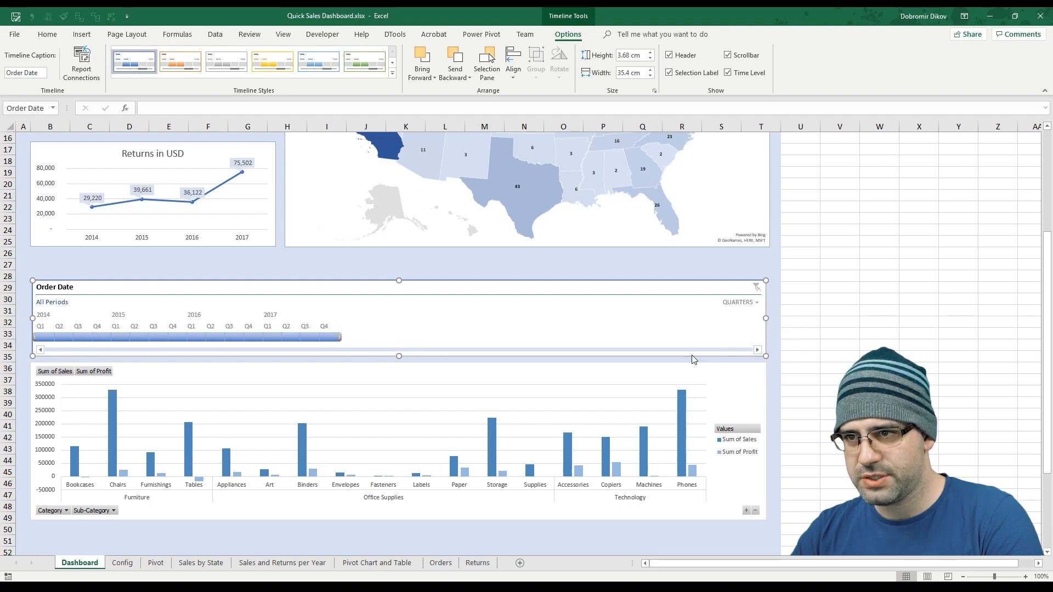
pyautogui.click(740, 303)
pyautogui.click(766, 344)
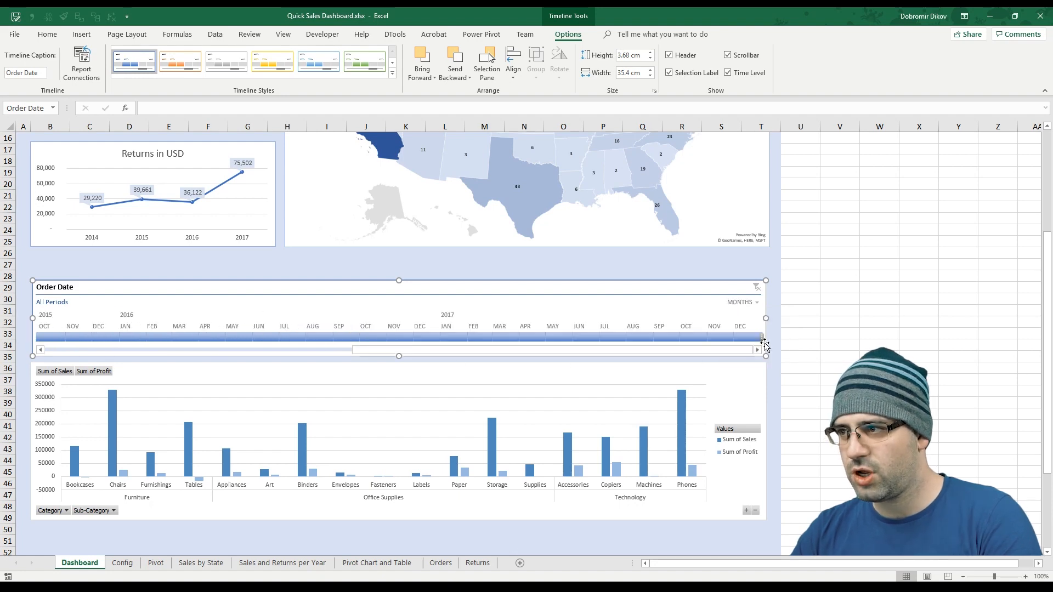
pyautogui.moveTo(392, 351); pyautogui.dragTo(625, 369)
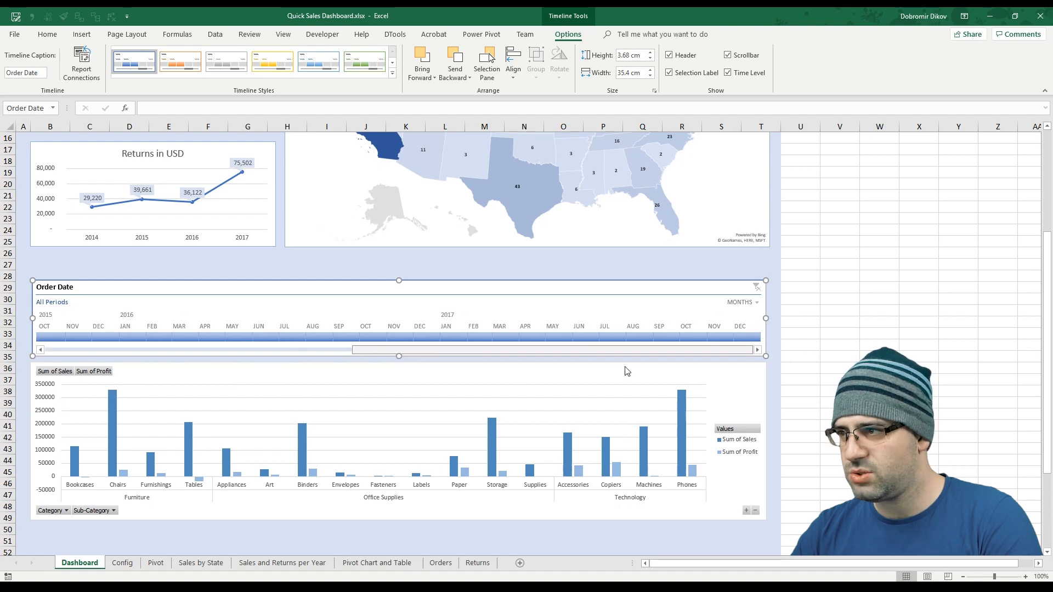
pyautogui.click(756, 305)
pyautogui.click(761, 330)
pyautogui.moveTo(765, 318); pyautogui.dragTo(349, 337)
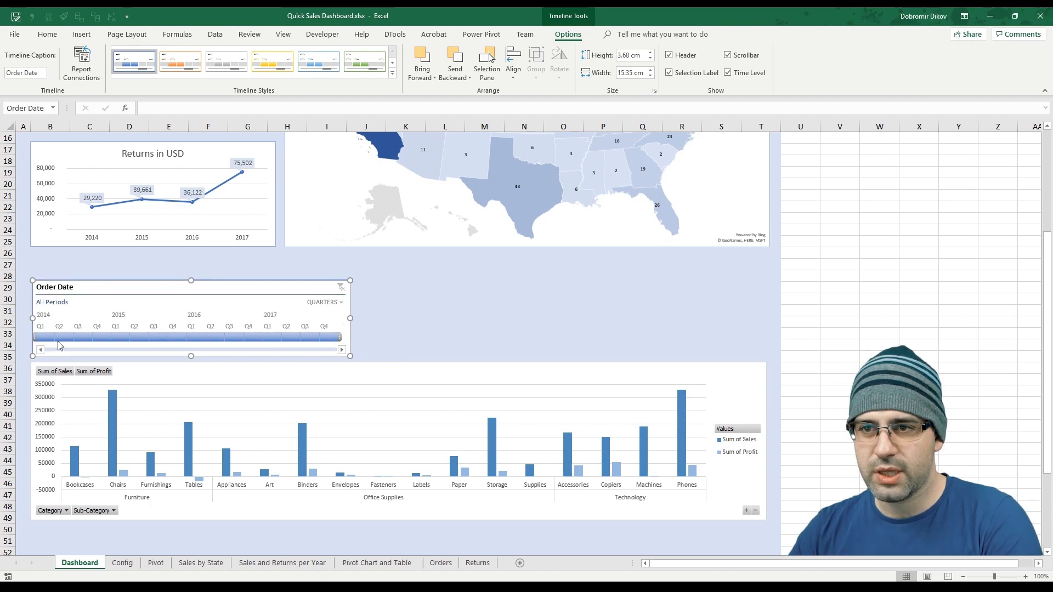
# - Filter the timeline to the period Q2 2014 to Q1 2015
pyautogui.moveTo(59, 337); pyautogui.dragTo(131, 338)
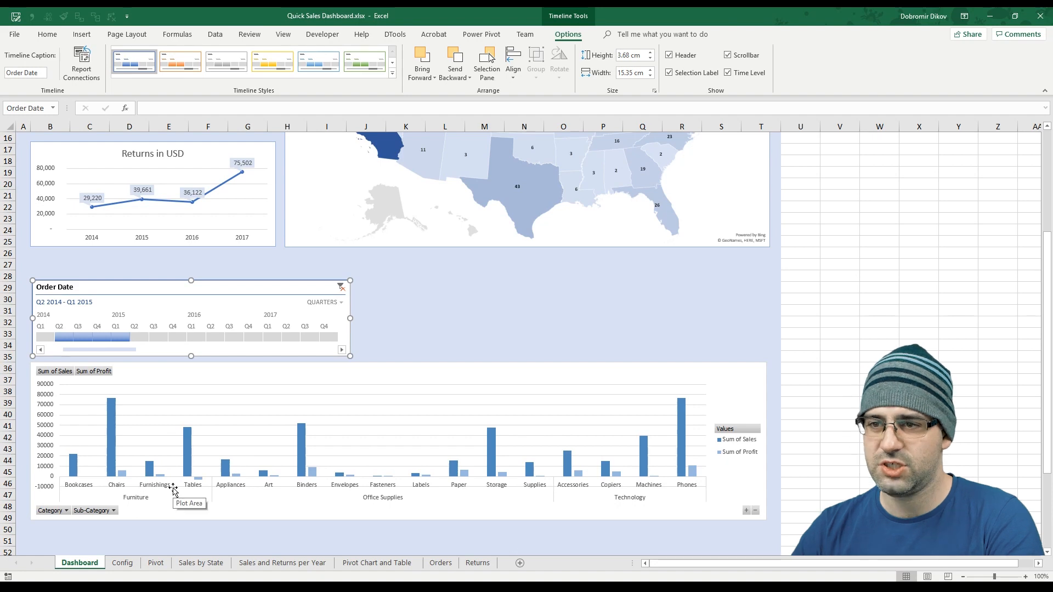
# - Insert slicers for Customer ID, Segment, City and State on the pivot chart
pyautogui.click(317, 422)
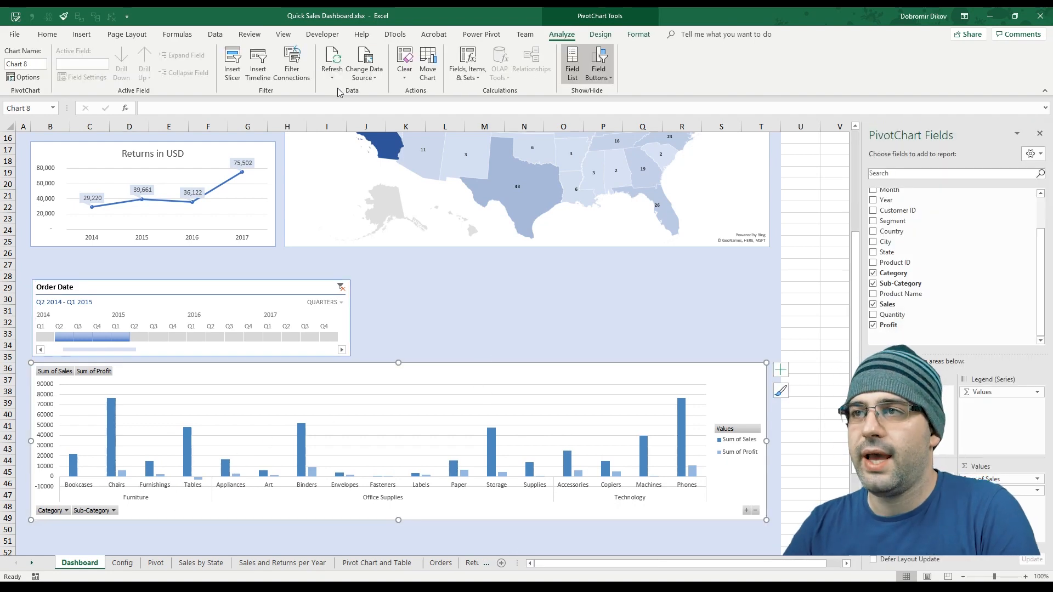
pyautogui.click(234, 68)
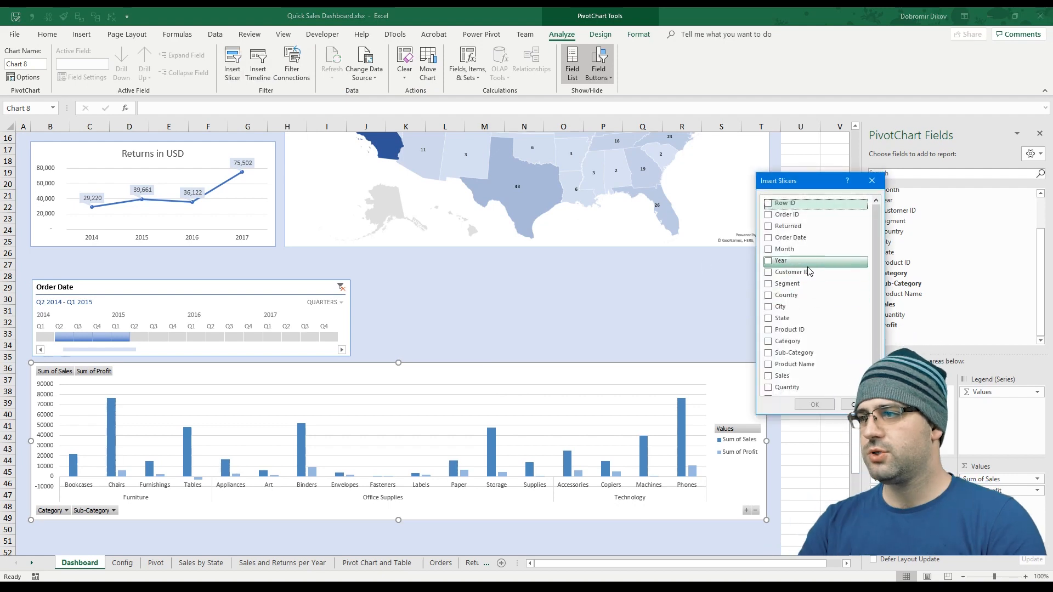
pyautogui.click(786, 284)
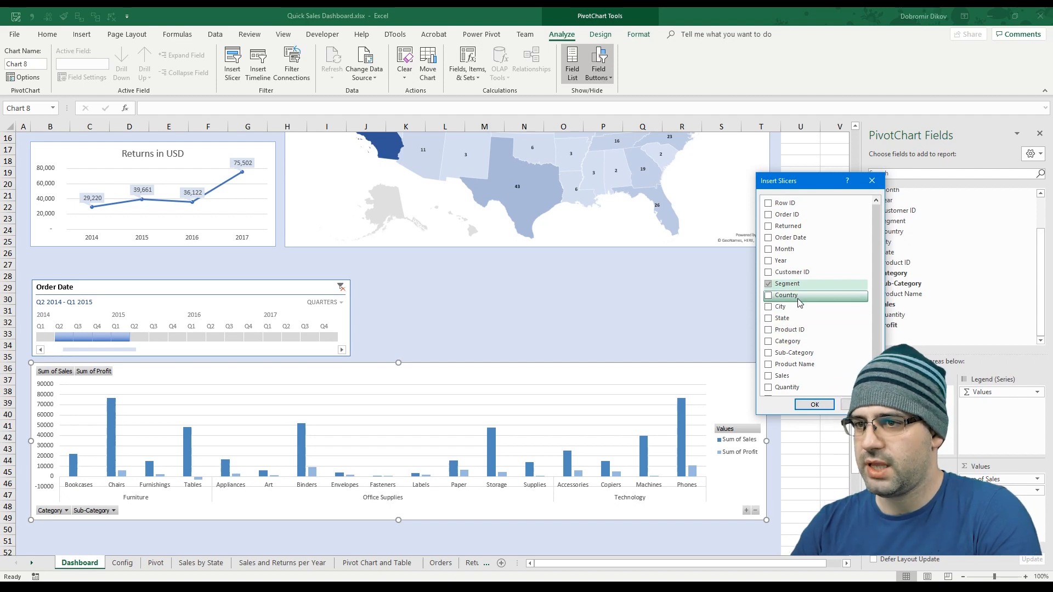
pyautogui.click(770, 319)
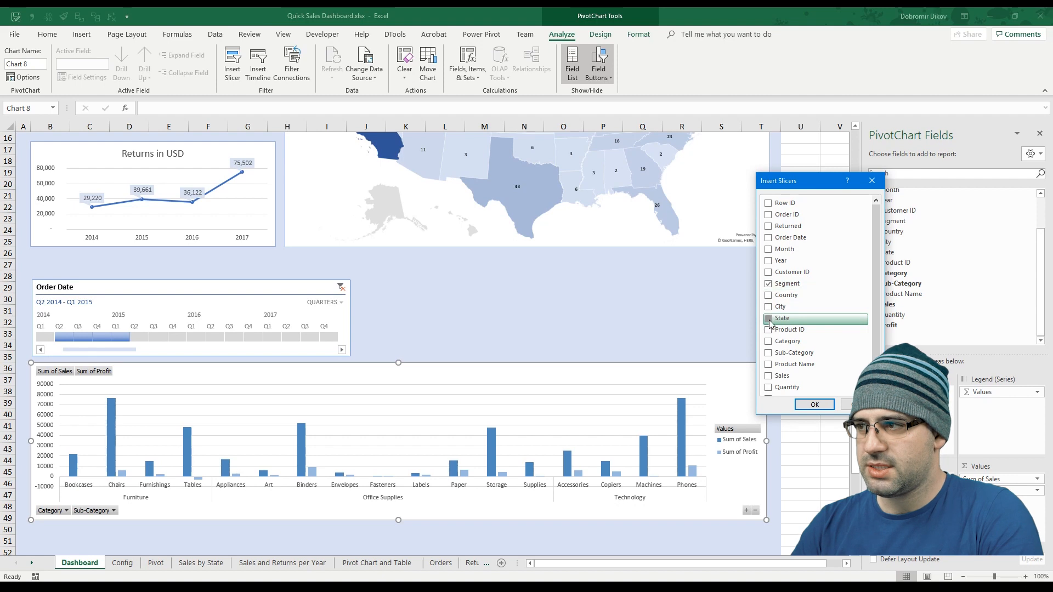
pyautogui.click(769, 309)
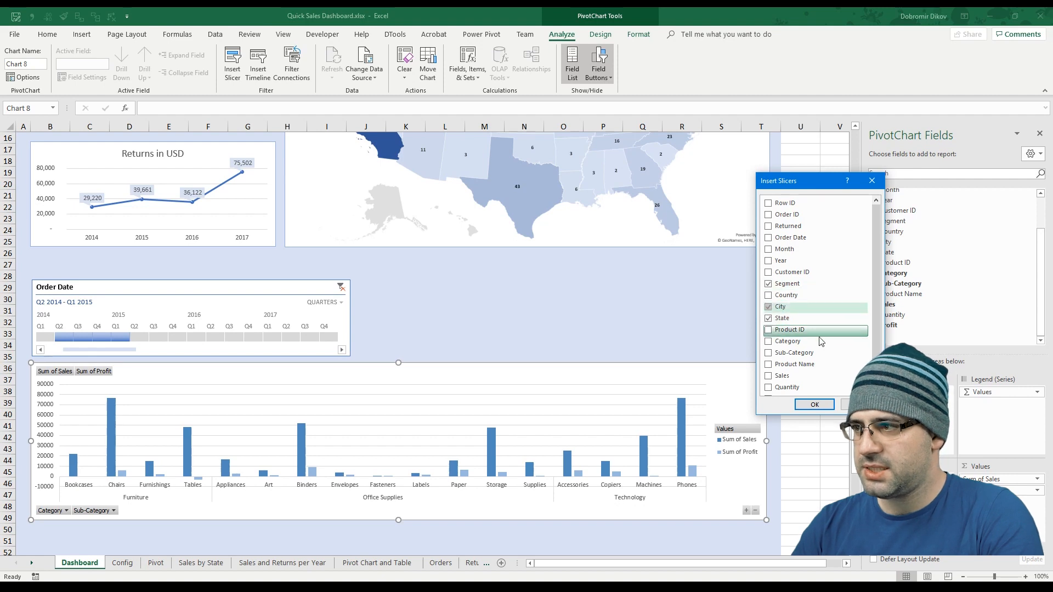
pyautogui.click(768, 272)
pyautogui.scroll(-1, 790, 351)
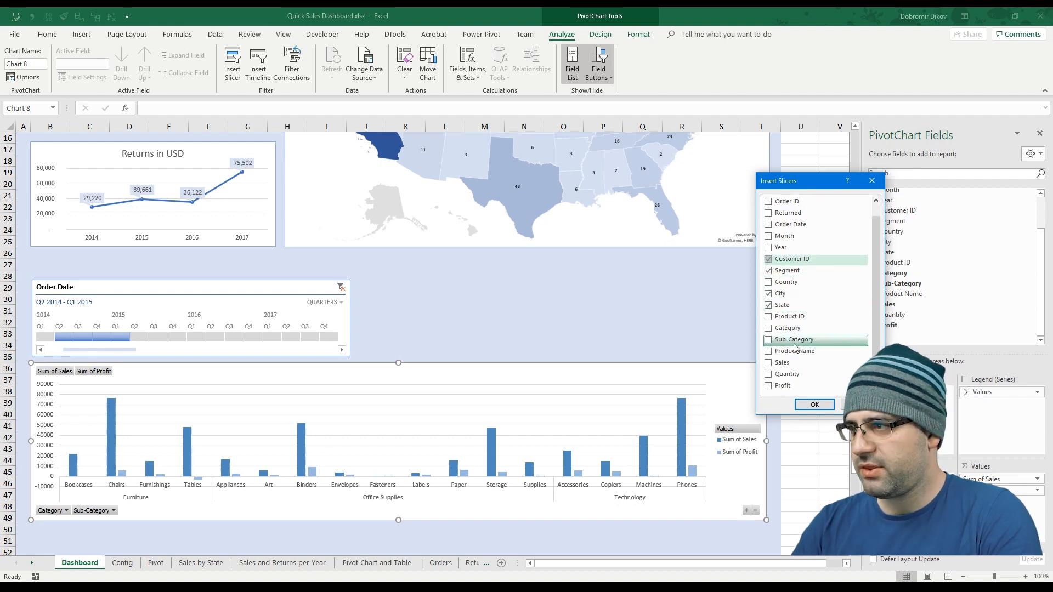
pyautogui.click(814, 405)
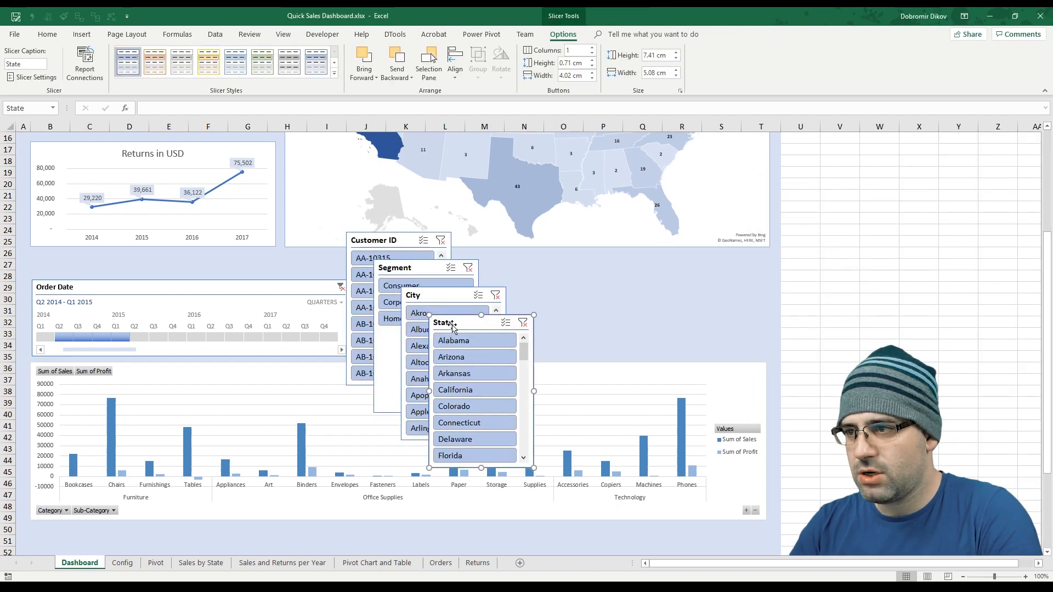
# - Reduce the height of all four slicers together to about 3.68 cm, matching the timeline
pyautogui.keyDown('ctrl'); pyautogui.click(468, 295); pyautogui.keyUp('ctrl')
pyautogui.keyDown('ctrl'); pyautogui.click(441, 273); pyautogui.keyUp('ctrl')
pyautogui.keyDown('ctrl'); pyautogui.click(400, 237); pyautogui.keyUp('ctrl')
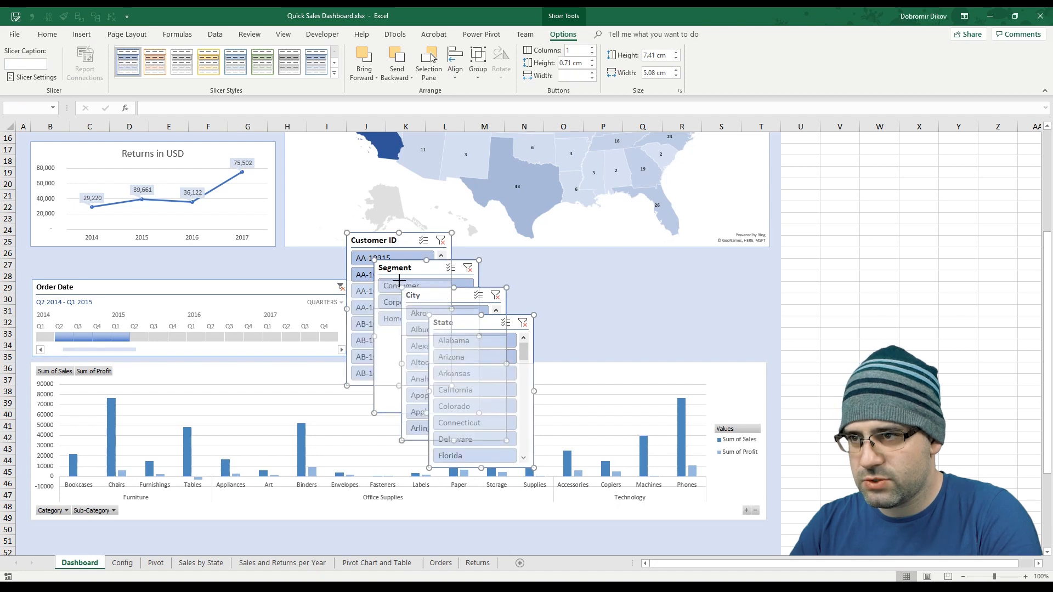
pyautogui.moveTo(398, 280); pyautogui.dragTo(398, 281)
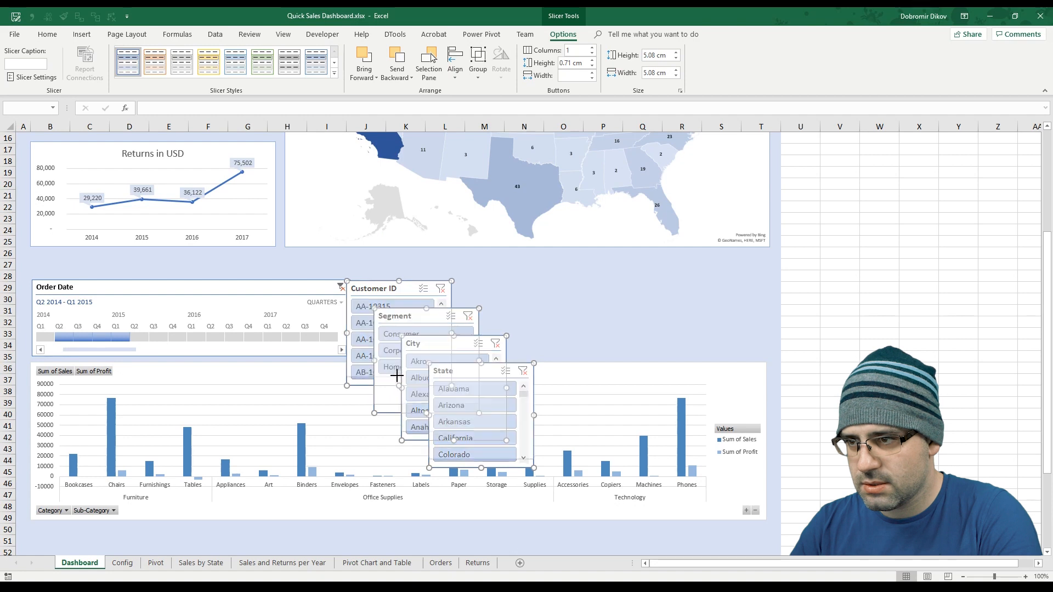
pyautogui.moveTo(399, 357); pyautogui.dragTo(399, 357)
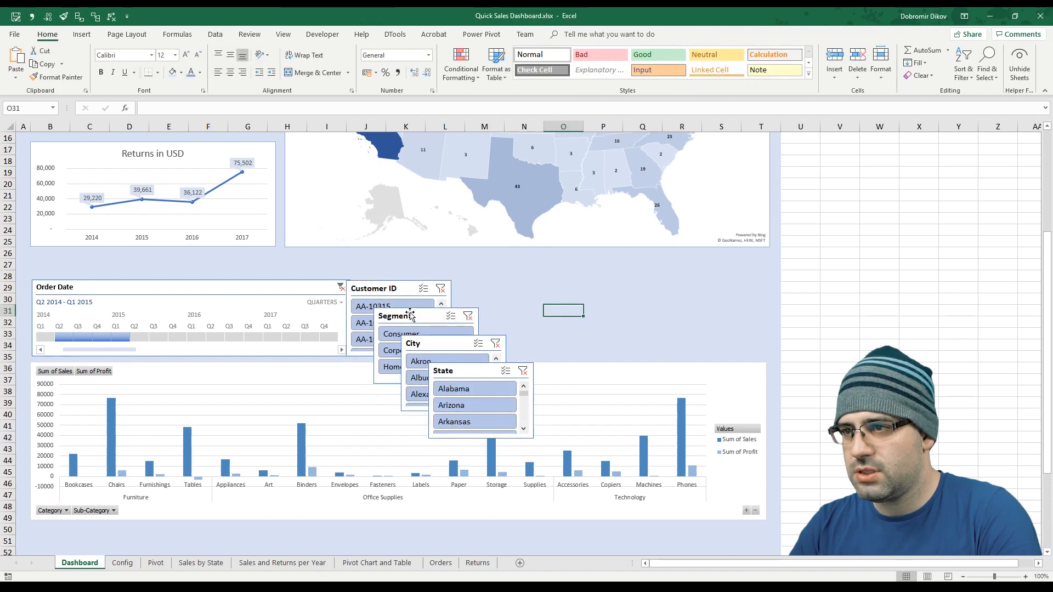
# - Arrange the slicers in a row beside the timeline in the order Segment, State, City, Customer ID
pyautogui.moveTo(400, 286); pyautogui.dragTo(724, 281)
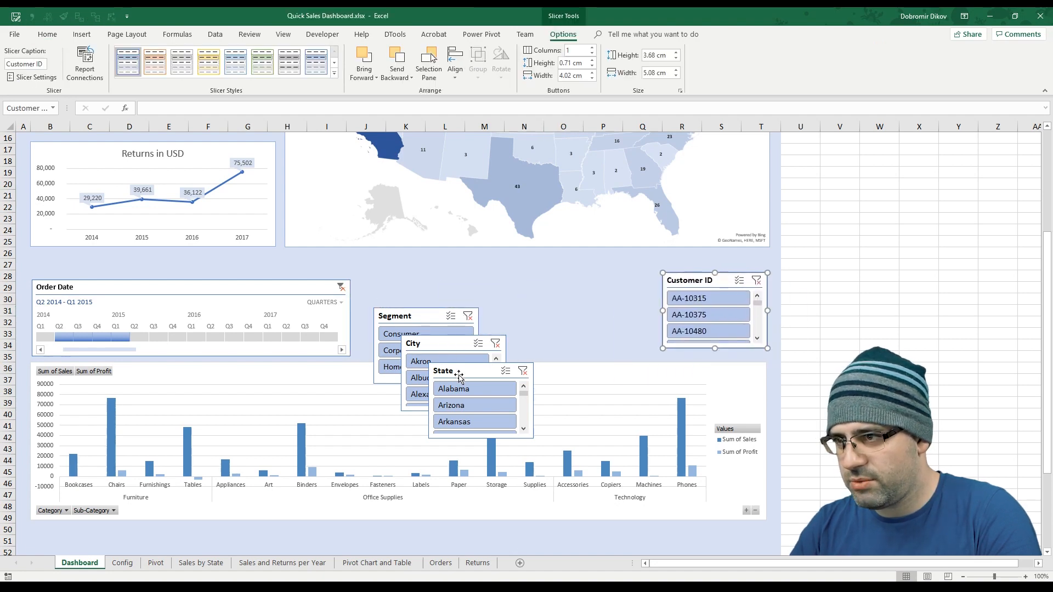
pyautogui.moveTo(424, 316); pyautogui.dragTo(408, 288)
pyautogui.moveTo(477, 370); pyautogui.dragTo(514, 287)
pyautogui.moveTo(416, 343); pyautogui.dragTo(593, 287)
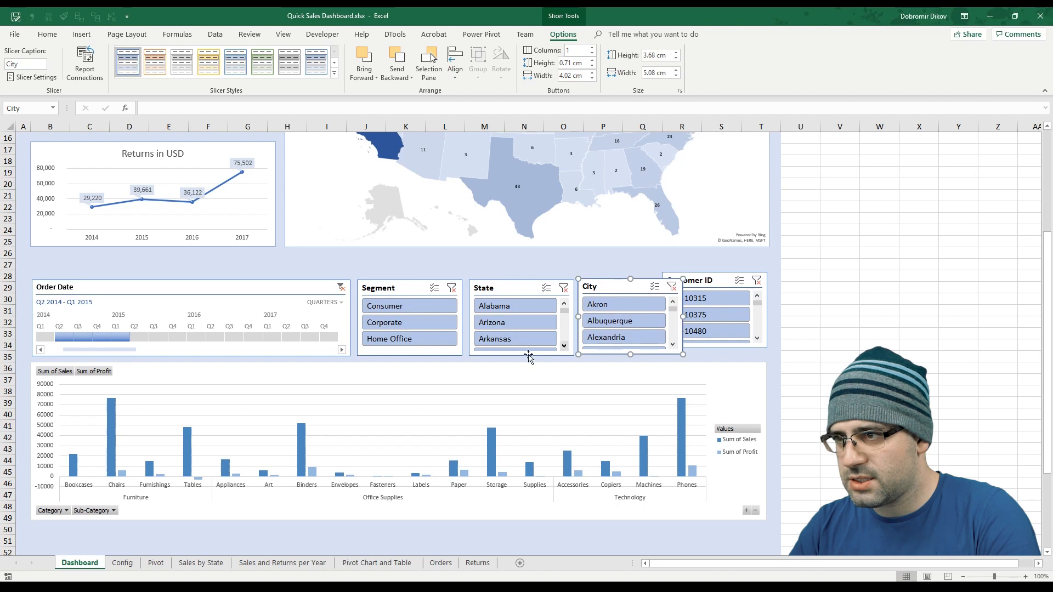
# - Narrow all four slicers to about 4.68 cm and line up City and Customer ID with the others at even gaps
pyautogui.click(403, 287)
pyautogui.keyDown('ctrl'); pyautogui.click(525, 290); pyautogui.keyUp('ctrl')
pyautogui.keyDown('ctrl'); pyautogui.click(631, 281); pyautogui.keyUp('ctrl')
pyautogui.keyDown('ctrl'); pyautogui.click(729, 282); pyautogui.keyUp('ctrl')
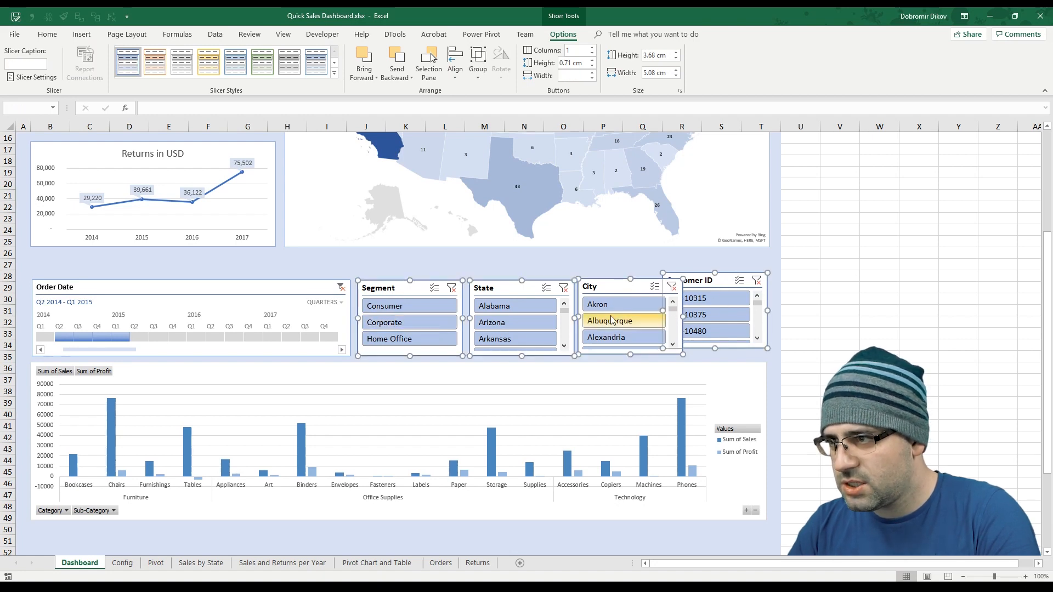
pyautogui.moveTo(573, 318); pyautogui.dragTo(565, 321)
pyautogui.moveTo(565, 321); pyautogui.dragTo(566, 321)
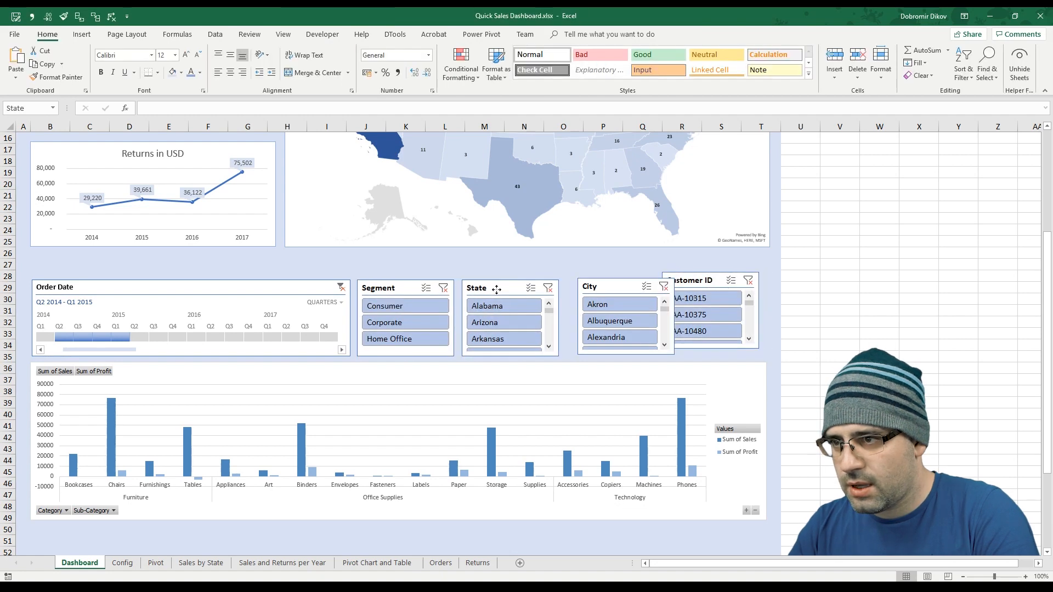
pyautogui.moveTo(616, 289); pyautogui.dragTo(606, 289)
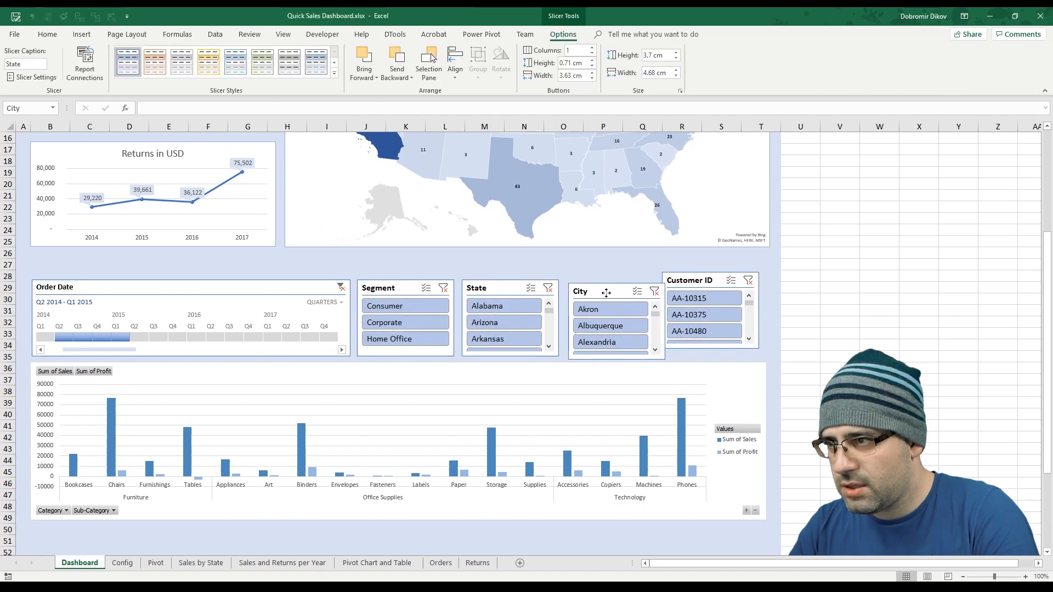
pyautogui.moveTo(686, 280); pyautogui.dragTo(694, 288)
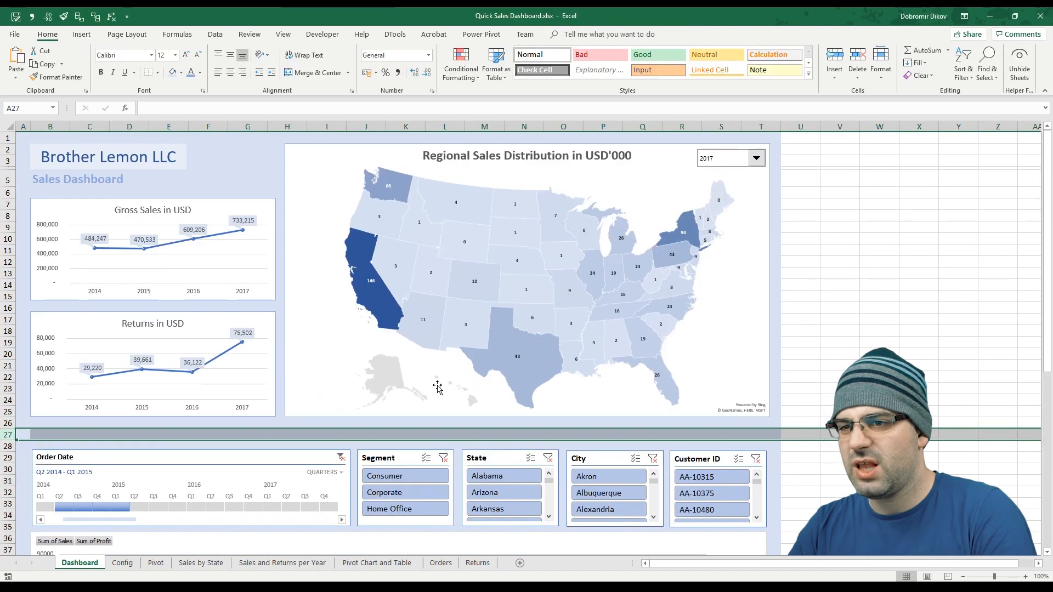
# - Insert a row above the timeline and slicers and enter the heading Gross Sales by Category in cell B28
pyautogui.click(12, 446)
pyautogui.hotkey('ctrl', 'shift', '+')
pyautogui.click(44, 445)
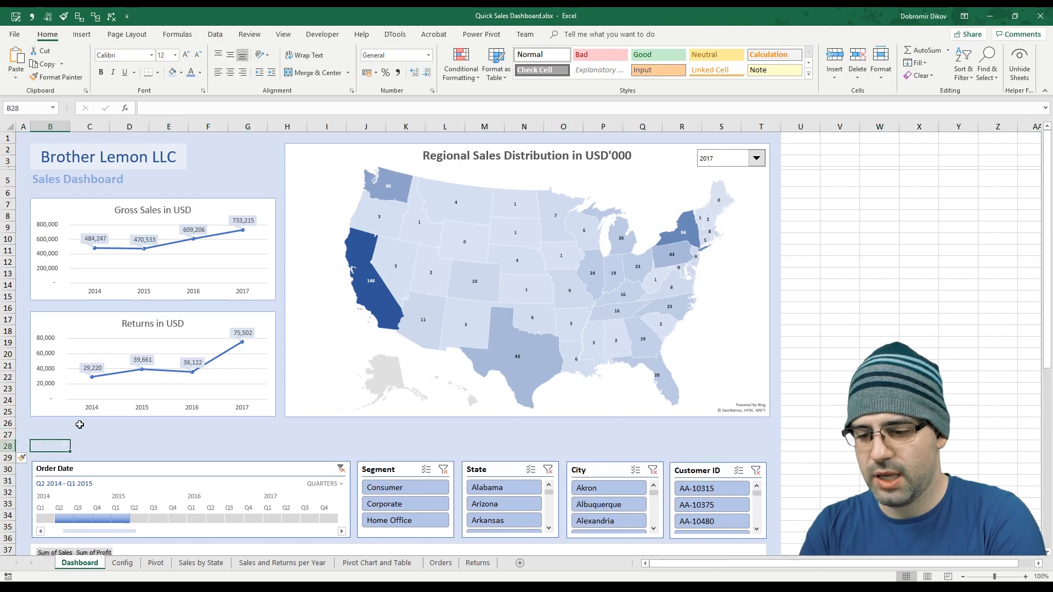
pyautogui.write('Gross Sales by Category')
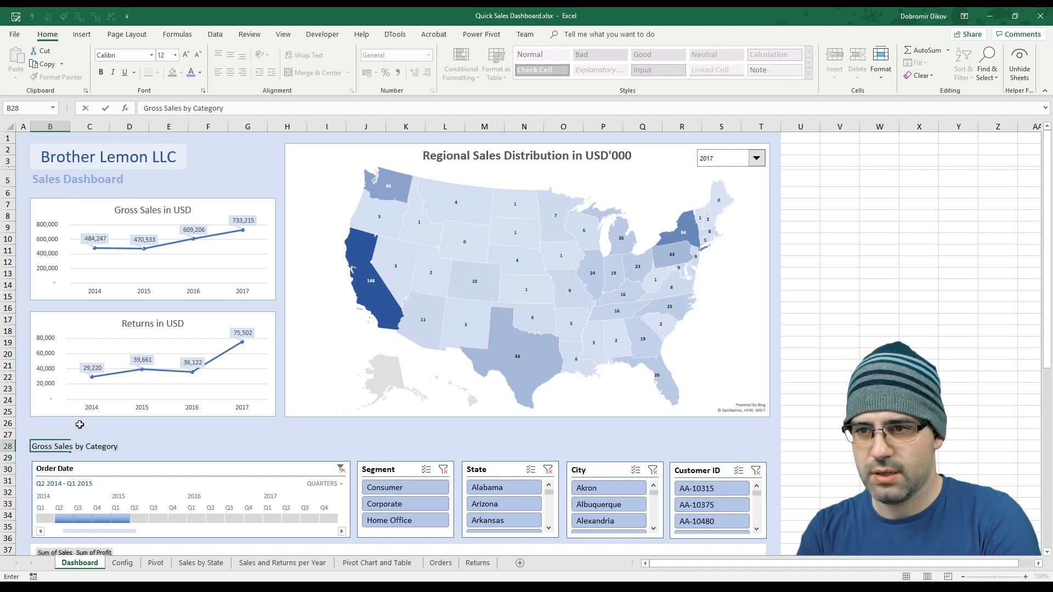
# - Format the Gross Sales by Category heading in bold light blue and copy the Sales Dashboard subtitle's formatting onto it
pyautogui.click(191, 74)
pyautogui.click(101, 73)
pyautogui.click(43, 176)
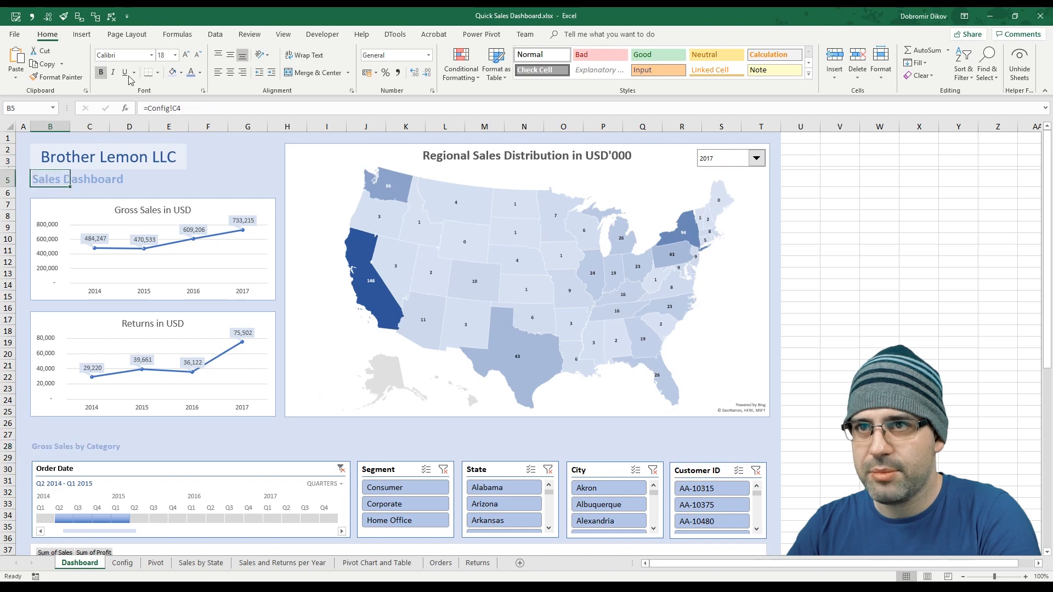
pyautogui.click(57, 76)
pyautogui.click(44, 444)
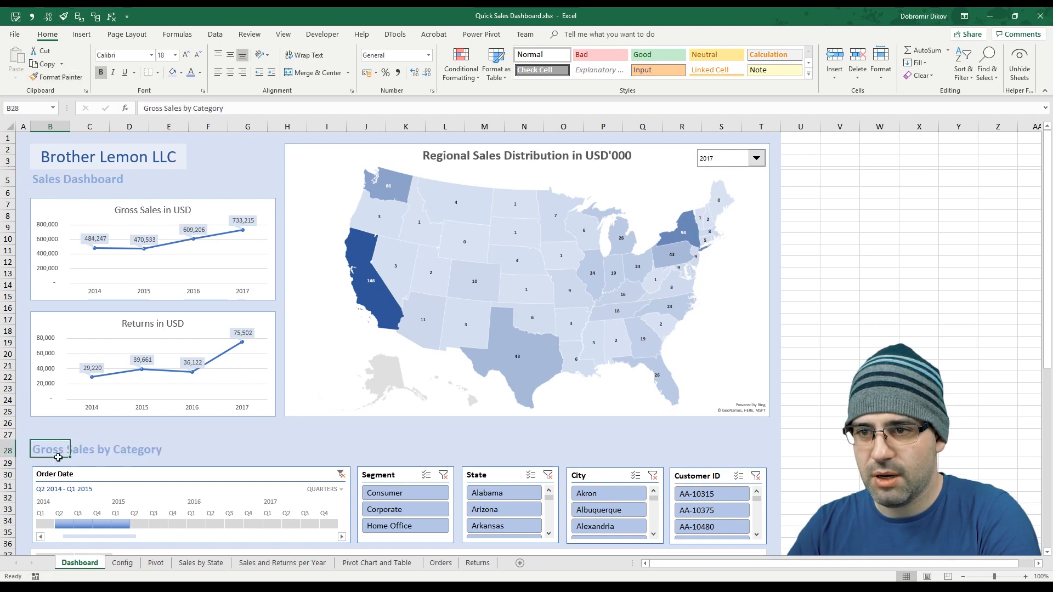
# - Clear the Order Date timeline filter and turn on multi-select for the State, Segment and City slicers
pyautogui.scroll(-2, 220, 450)
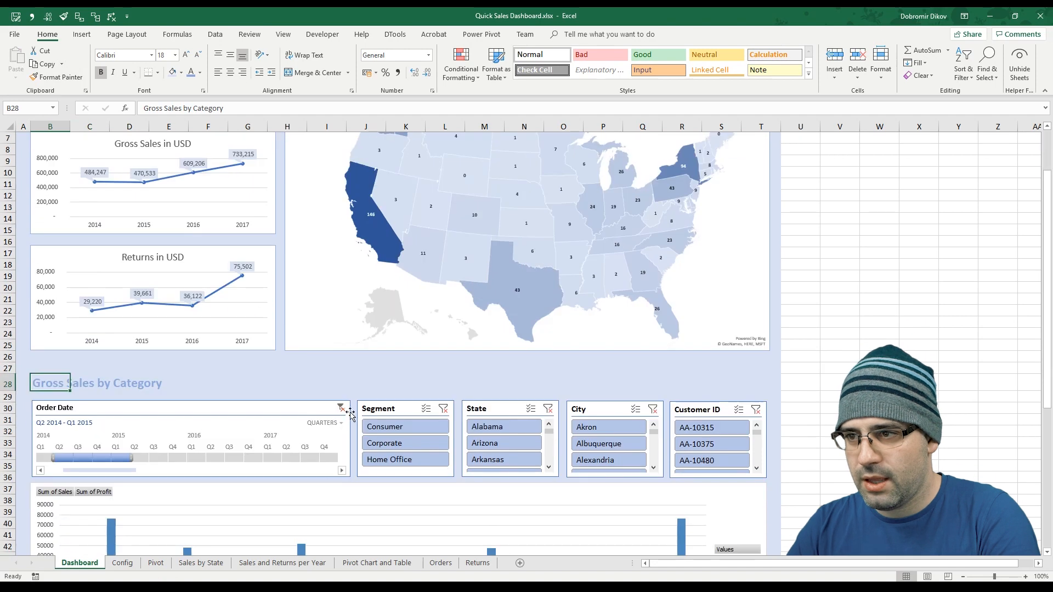
pyautogui.click(340, 408)
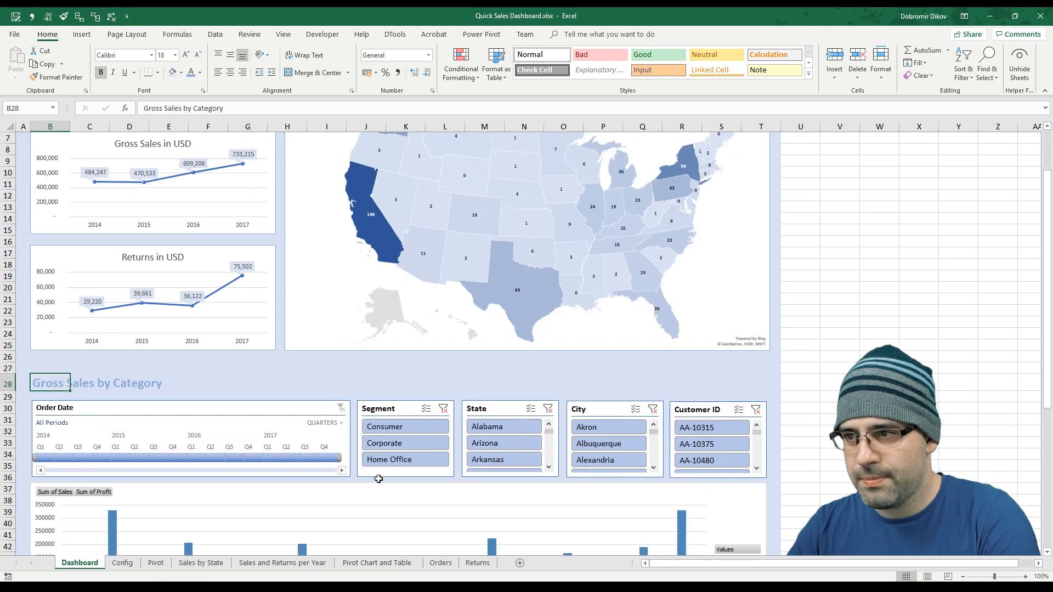
pyautogui.scroll(-2, 379, 475)
pyautogui.moveTo(549, 361)
pyautogui.mouseDown()
pyautogui.moveTo(550, 374)
pyautogui.moveTo(550, 358)
pyautogui.mouseUp()
pyautogui.click(530, 340)
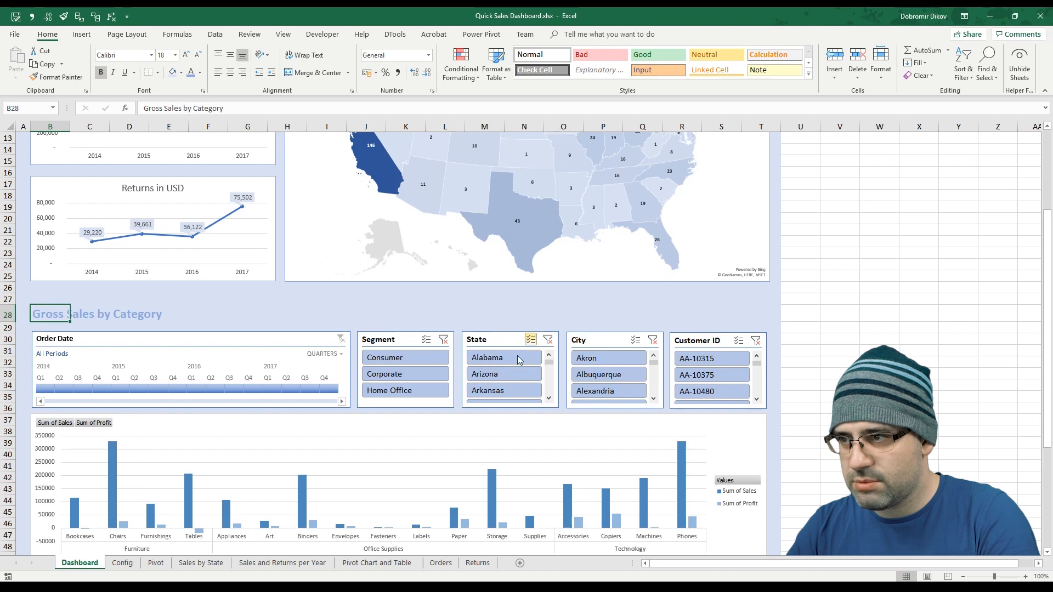
pyautogui.click(427, 339)
pyautogui.click(636, 340)
# - Filter the pivot chart to a single customer with the Customer ID slicer
pyautogui.click(739, 340)
pyautogui.click(716, 379)
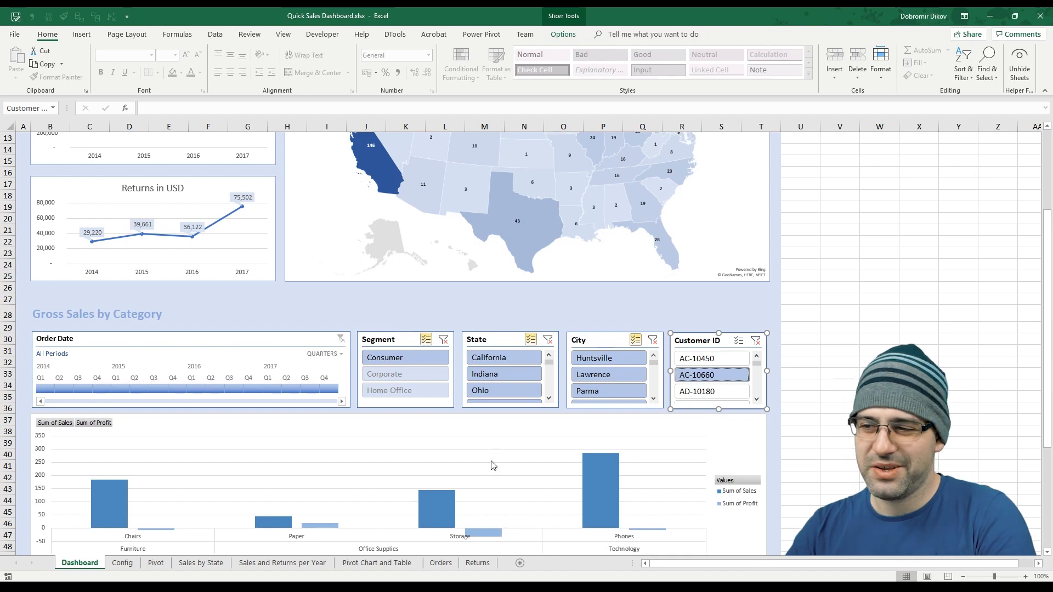
pyautogui.scroll(-1, 495, 481)
pyautogui.scroll(5, 482, 497)
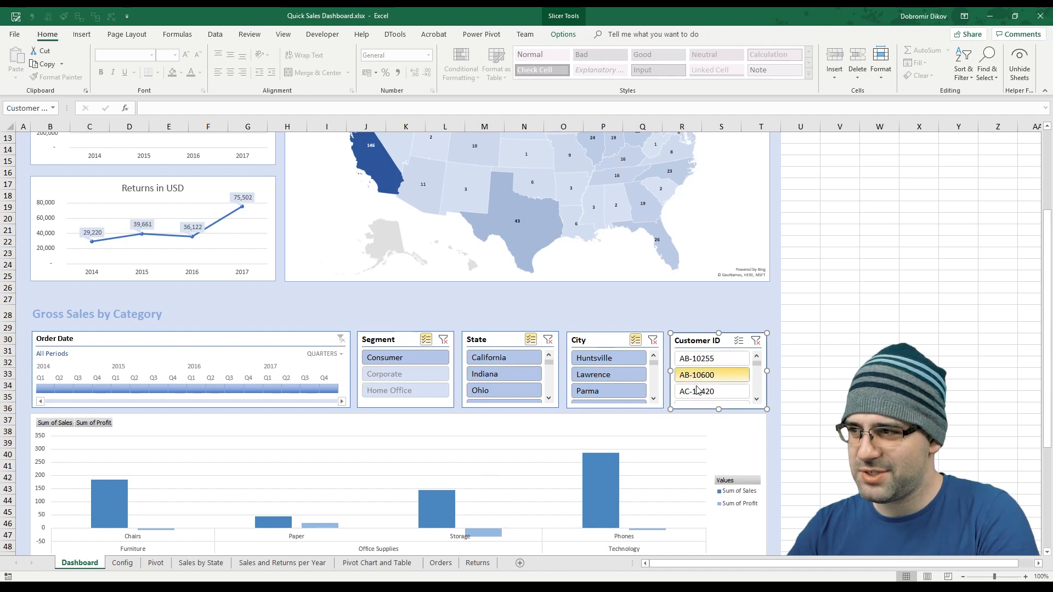
pyautogui.click(788, 434)
# - Examine the profit value of the Storage bar in the pivot chart and look through the source records on the Orders sheet
pyautogui.scroll(-2, 738, 493)
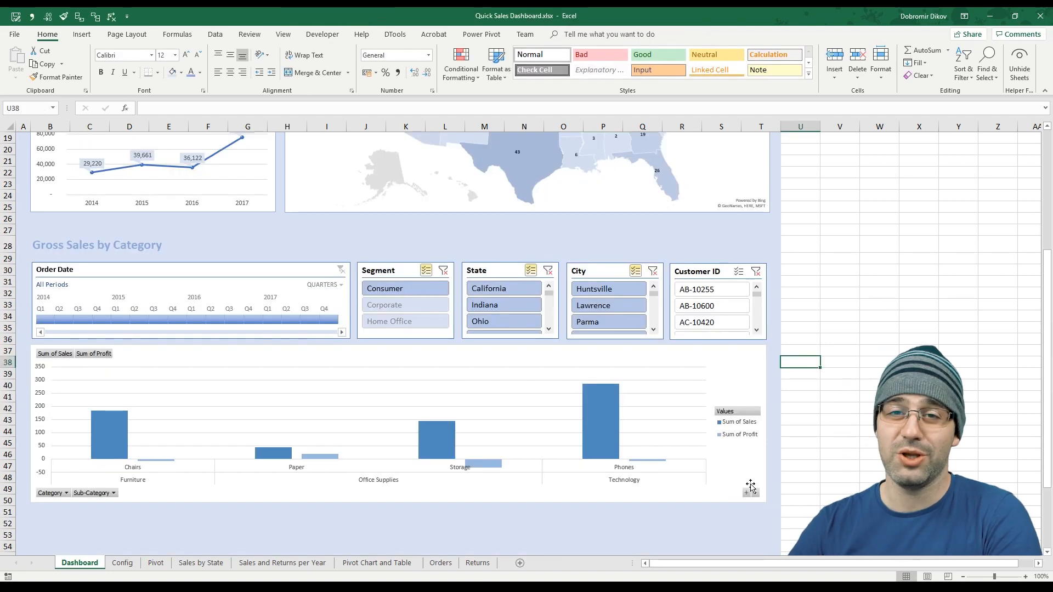
pyautogui.scroll(-1, 754, 477)
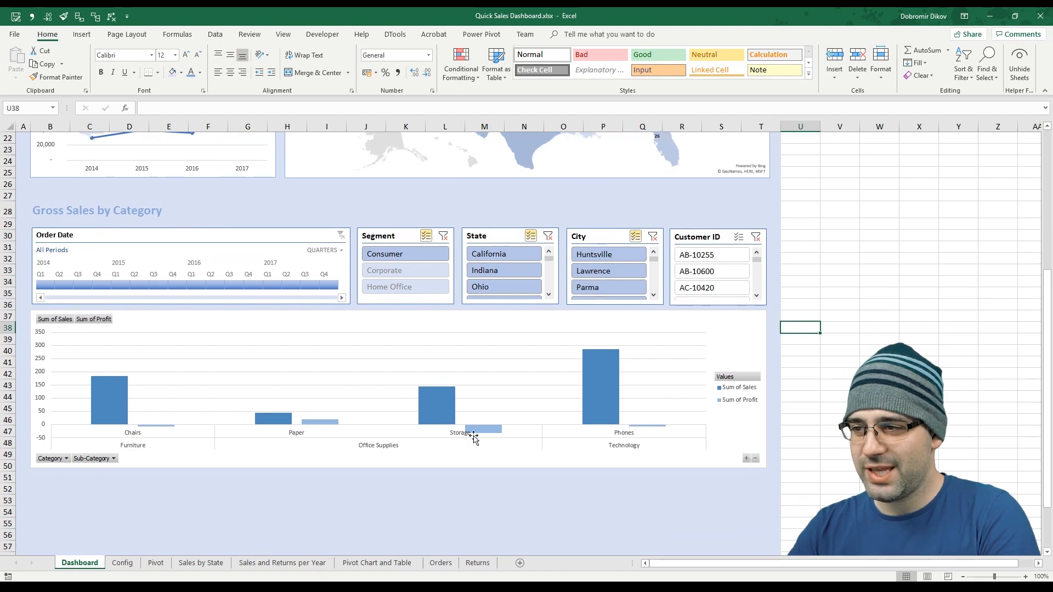
pyautogui.moveTo(477, 437)
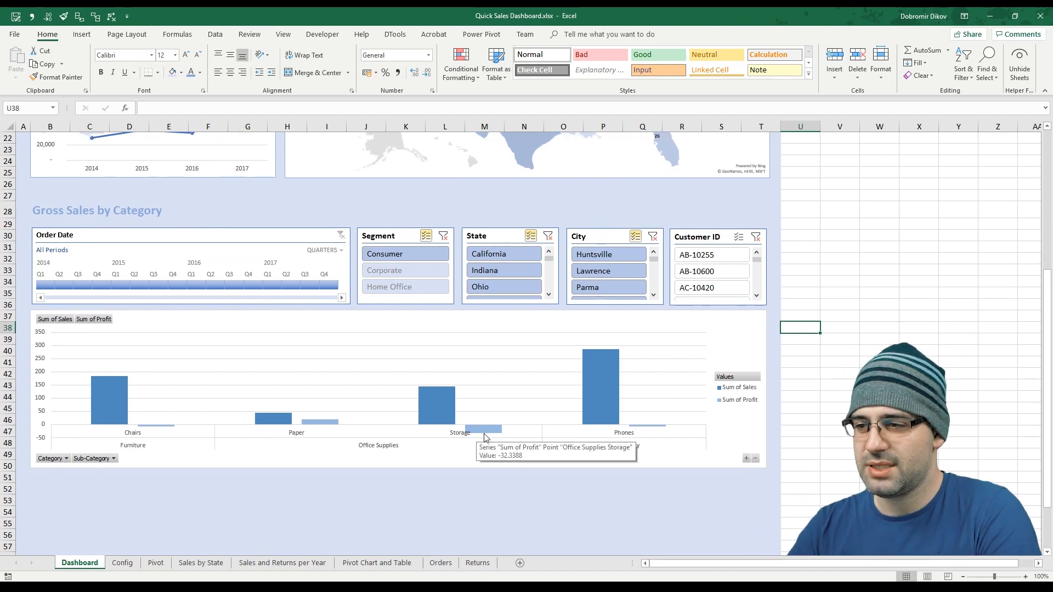
pyautogui.click(441, 563)
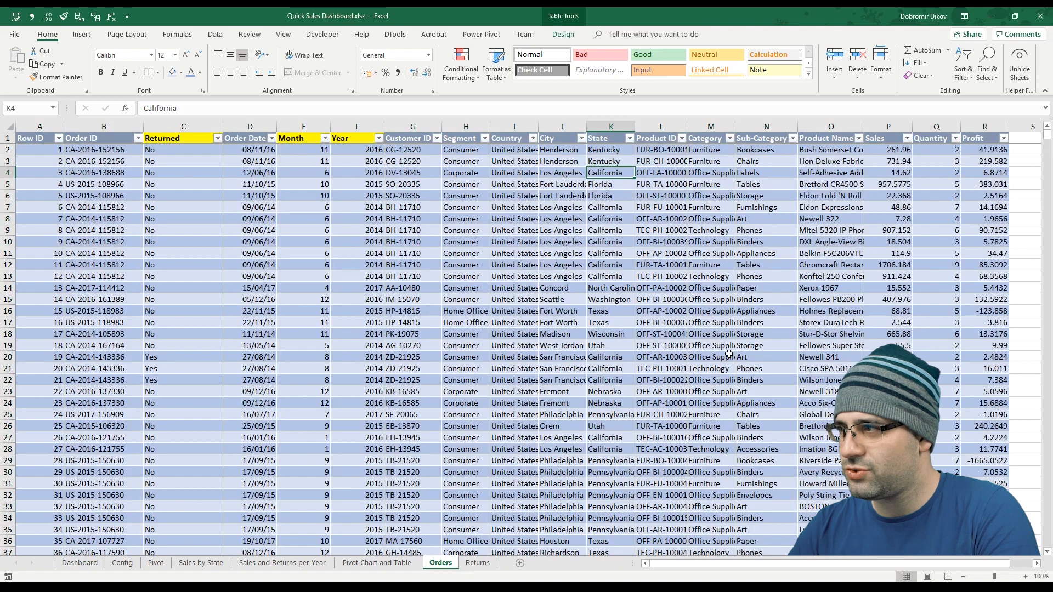
pyautogui.scroll(-7, 728, 354)
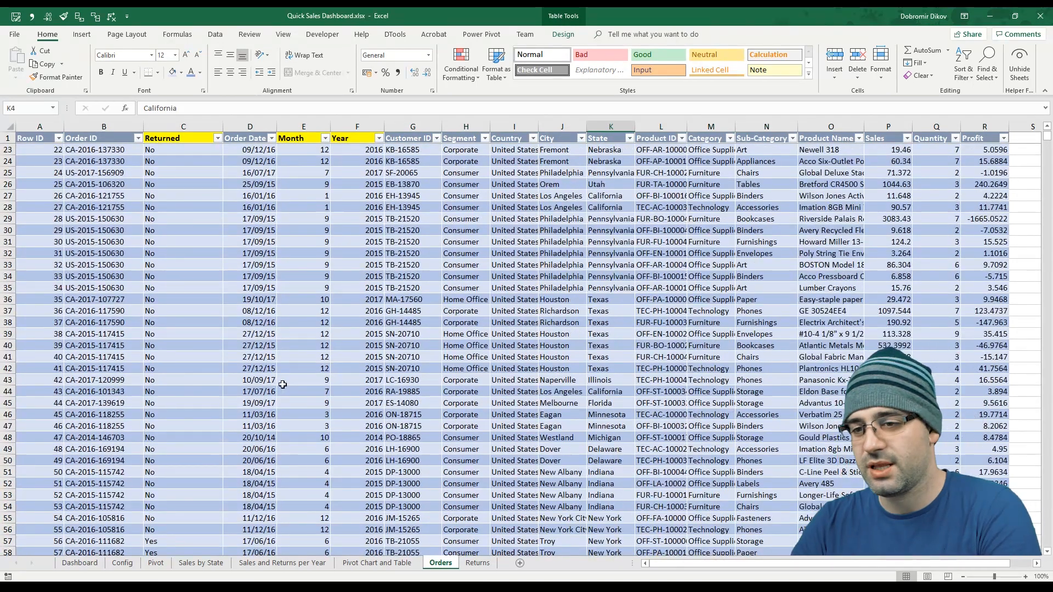
pyautogui.click(80, 563)
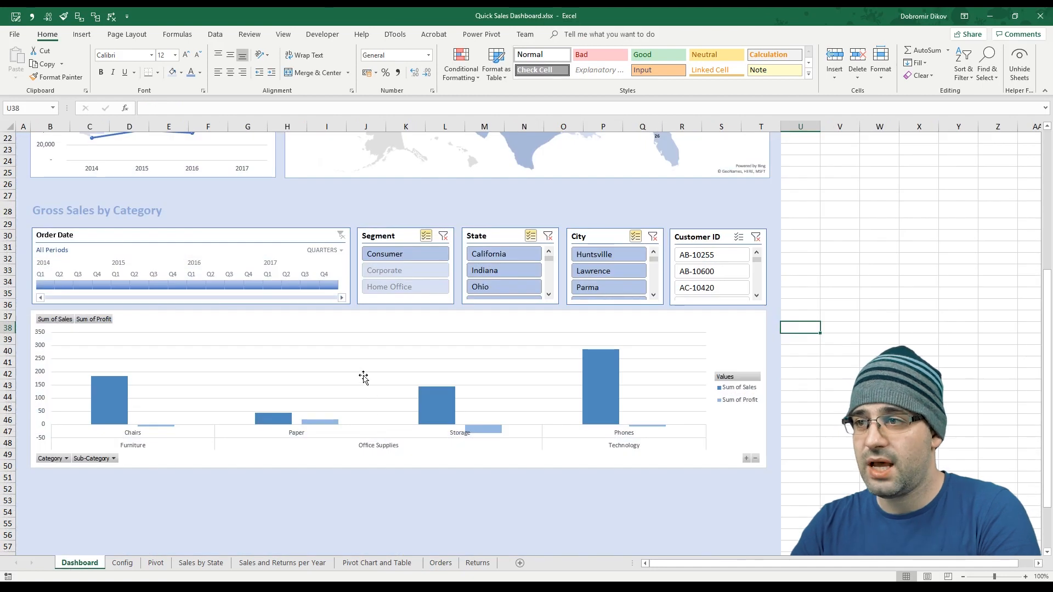
# - Switch the regional sales map on the dashboard to the year 2016
pyautogui.scroll(7, 356, 390)
pyautogui.click(406, 436)
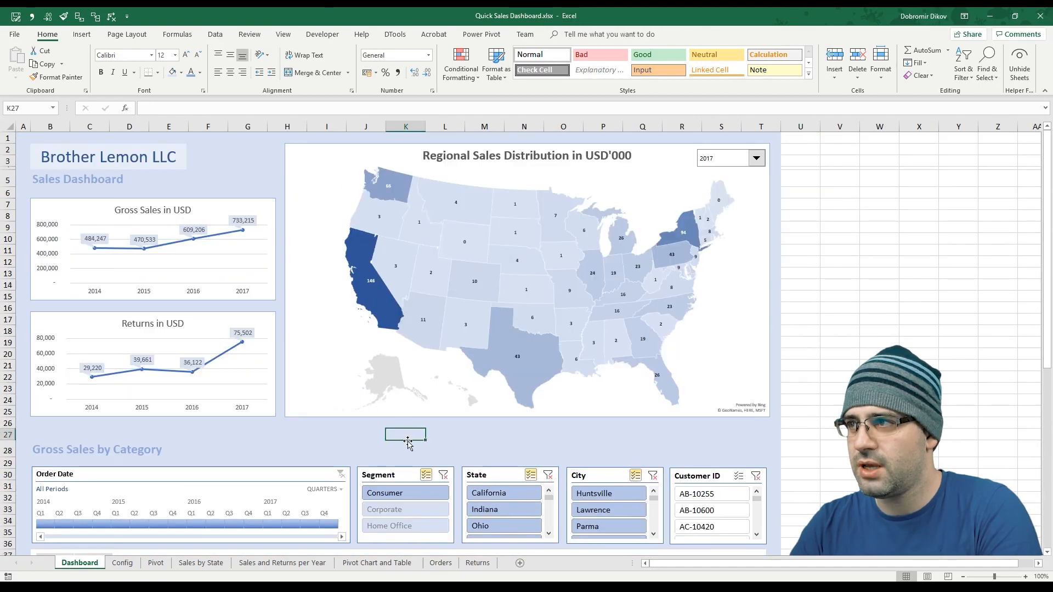
pyautogui.click(757, 158)
pyautogui.click(729, 185)
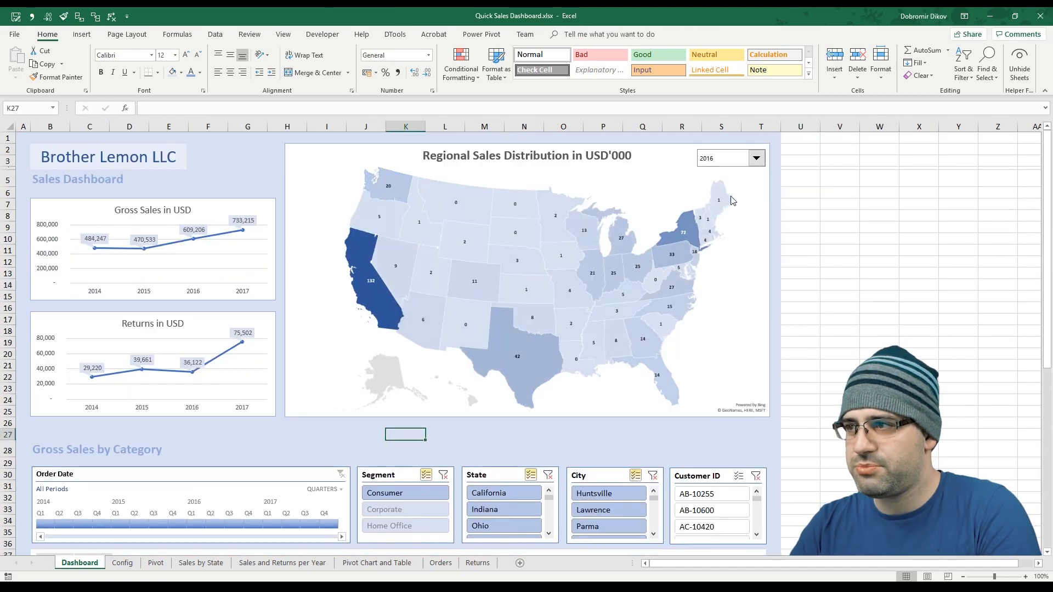
pyautogui.scroll(-4, 437, 394)
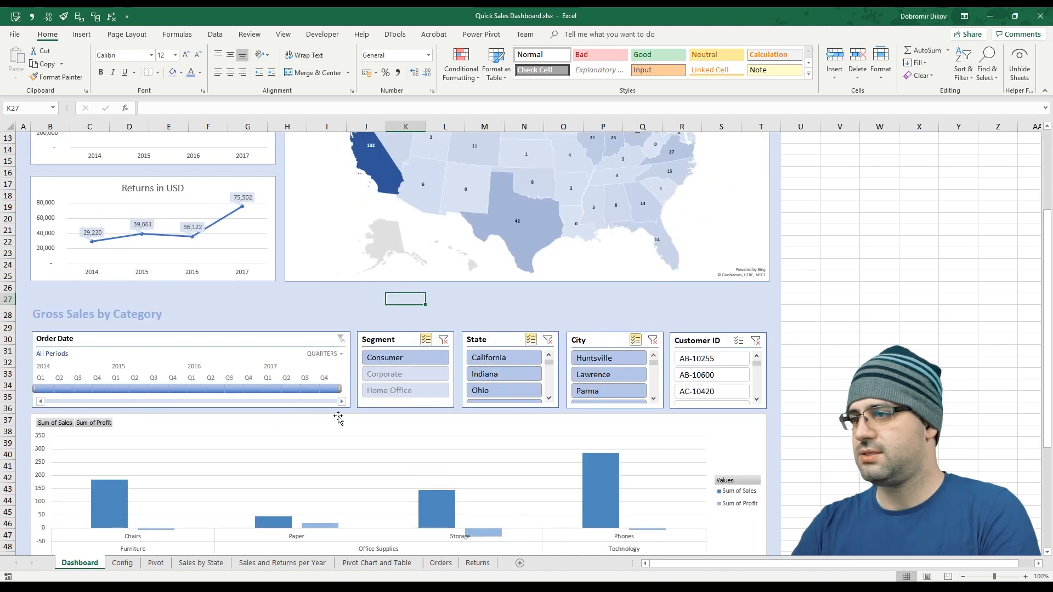
pyautogui.scroll(-4, 339, 418)
pyautogui.moveTo(7, 454); pyautogui.dragTo(8, 530)
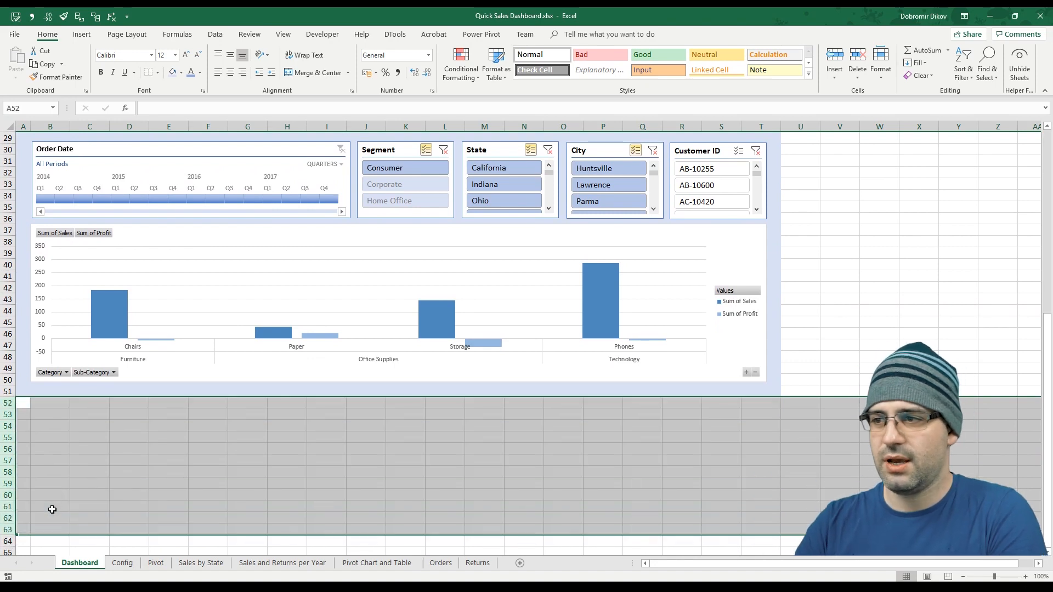
pyautogui.click(302, 473)
pyautogui.scroll(9, 489, 410)
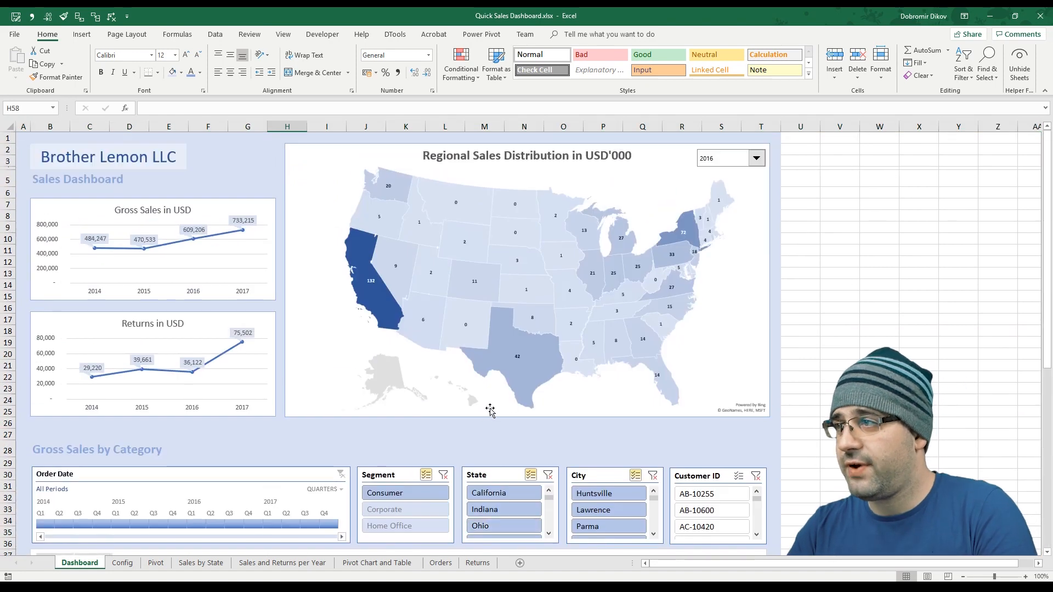
# - Hide all unused columns from column U to the end of the Dashboard sheet
pyautogui.click(801, 127)
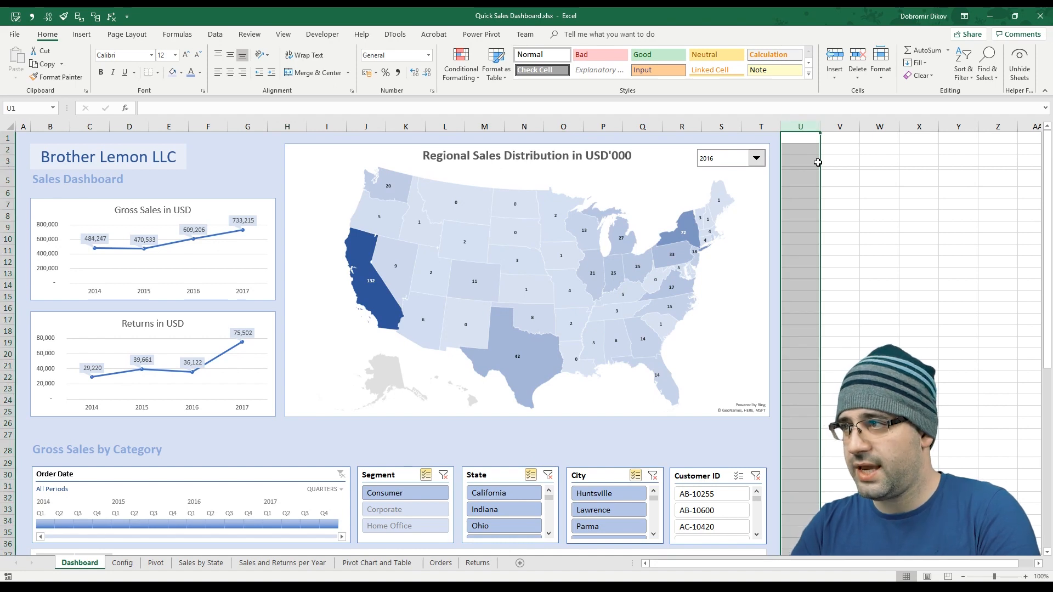
pyautogui.hotkey('ctrl', 'shift', 'Right')
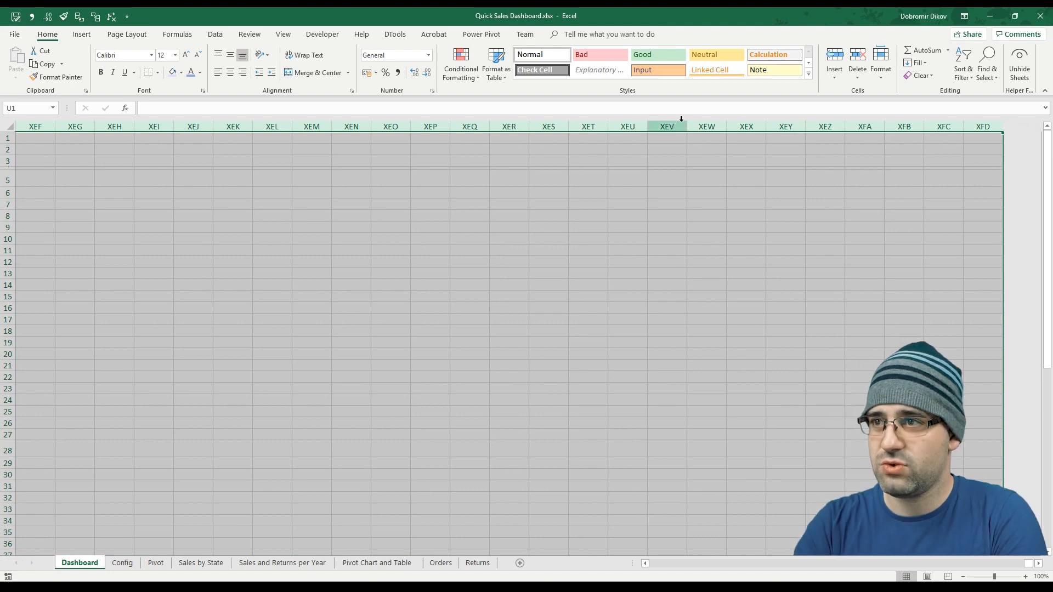
pyautogui.hotkey('ctrl', '0')
pyautogui.moveTo(466, 436); pyautogui.dragTo(21, 446)
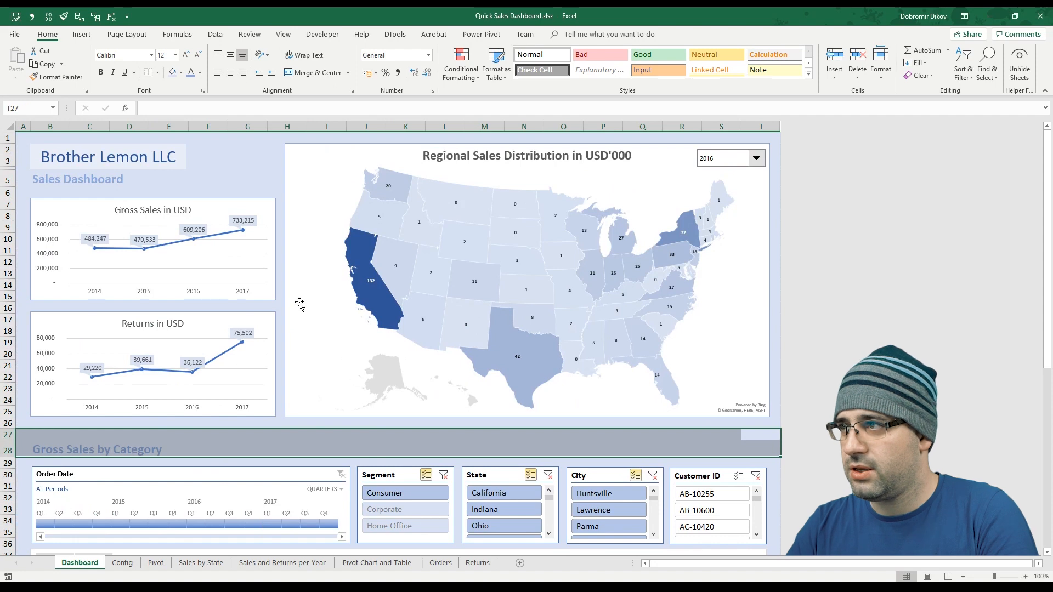
# - Hide all unused rows from row 52 to the end of the Dashboard sheet
pyautogui.scroll(-8, 364, 317)
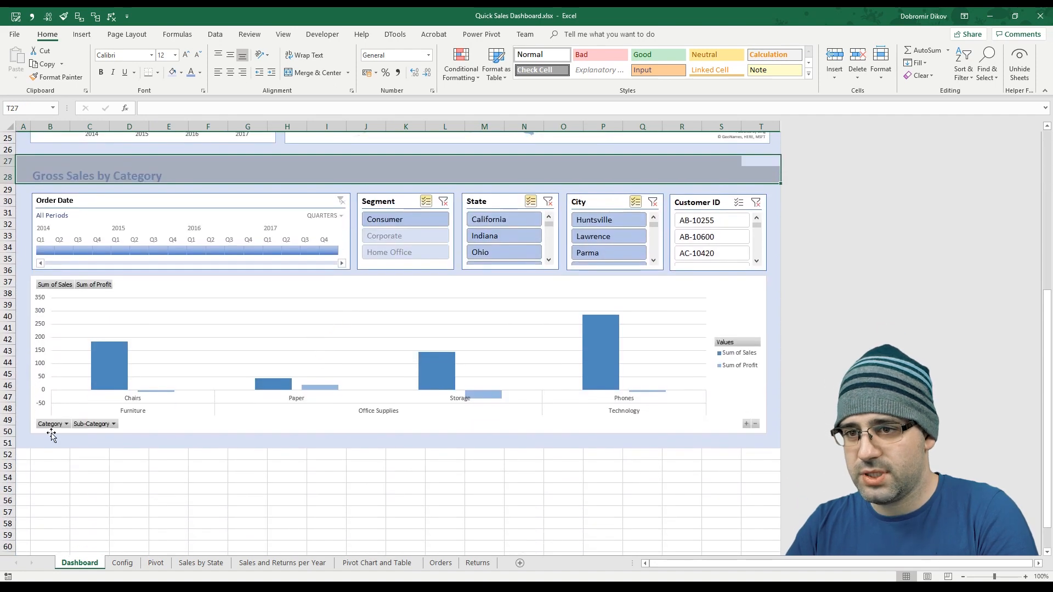
pyautogui.click(7, 454)
pyautogui.hotkey('ctrl', 'shift', 'Down')
pyautogui.hotkey('ctrl', '9')
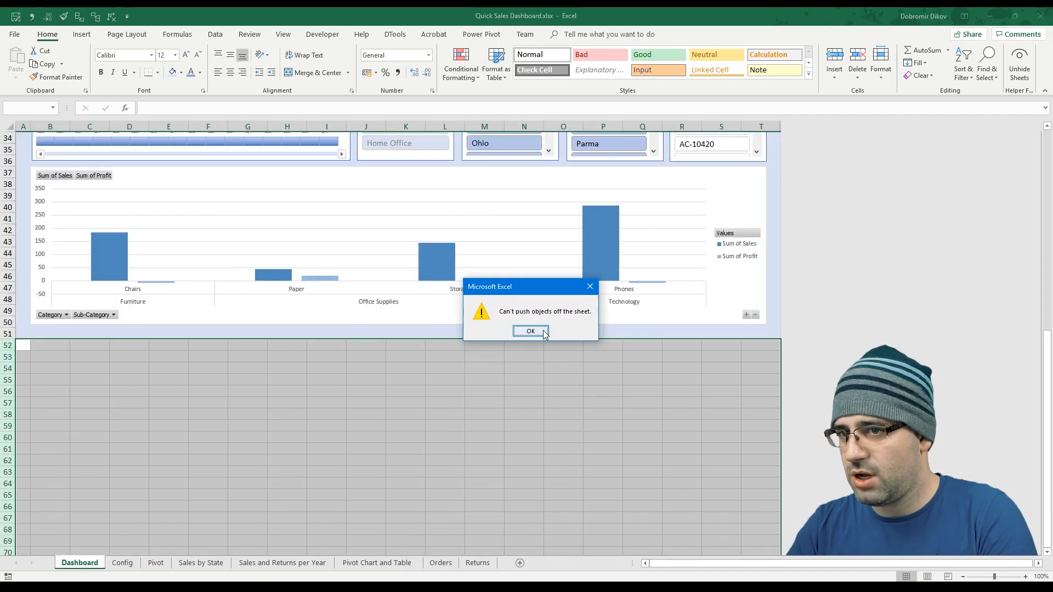
pyautogui.click(544, 332)
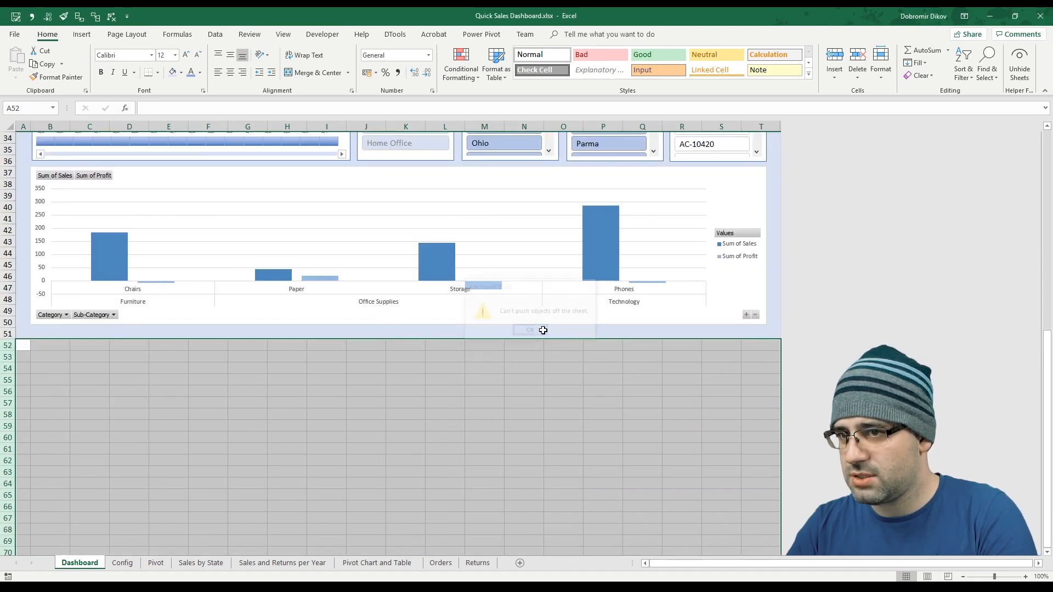
pyautogui.rightClick(7, 346)
pyautogui.click(46, 489)
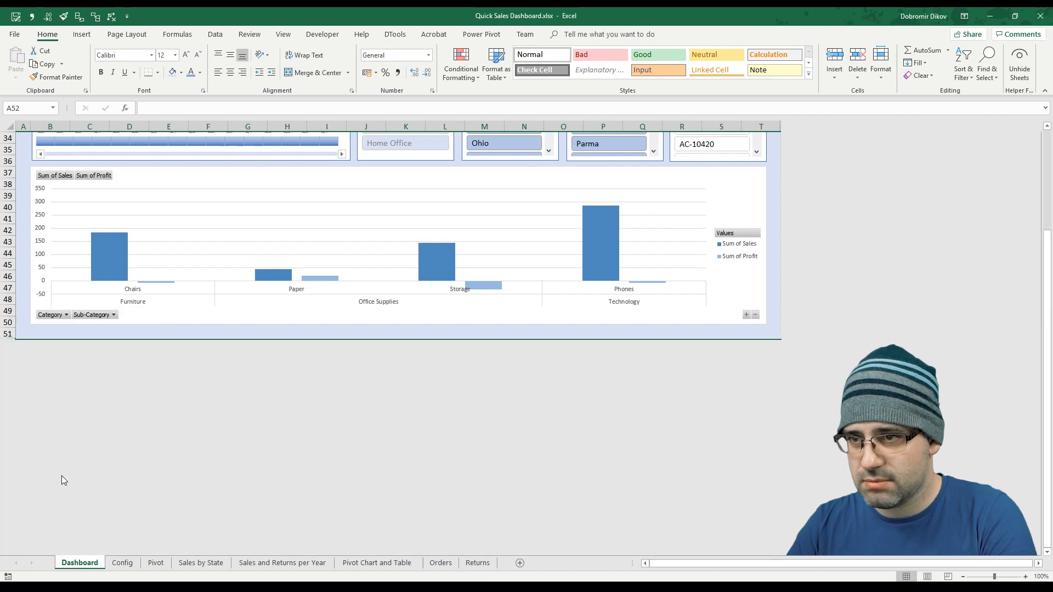
# - Save the workbook and review the finished dashboard from the title to the pivot chart
pyautogui.scroll(11, 191, 403)
pyautogui.click(247, 434)
pyautogui.hotkey('ctrl', 's')
pyautogui.click(767, 450)
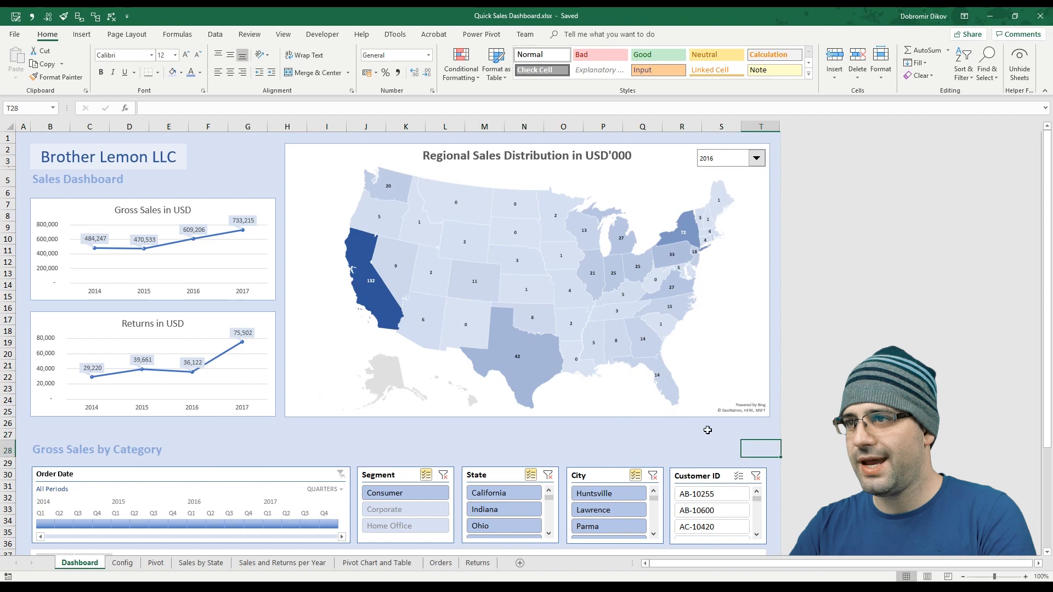
pyautogui.scroll(-5, 694, 436)
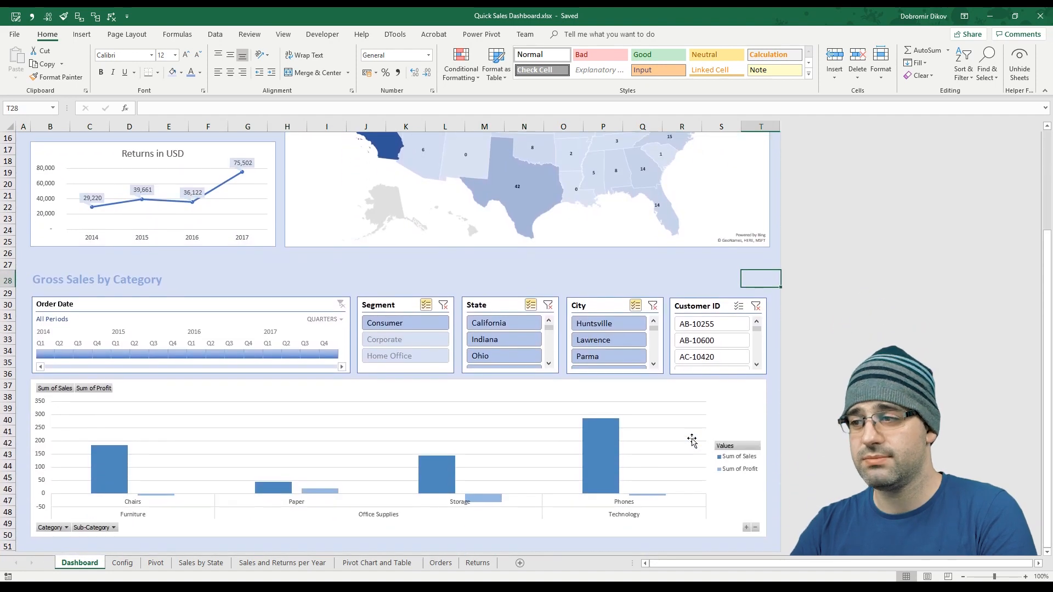